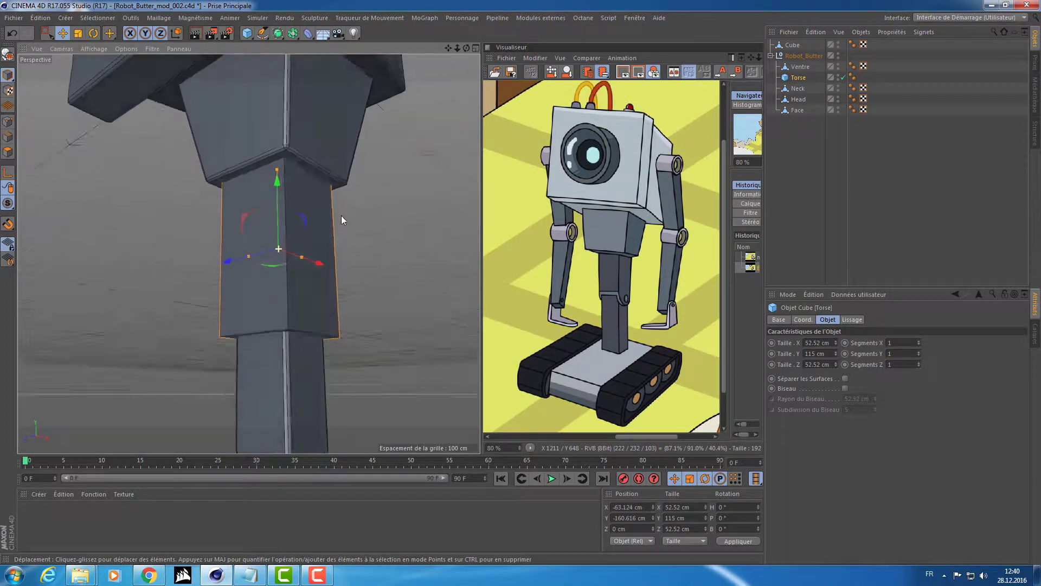
Move Cube into the Robot_Butter group, take Torse out of it, and collapse the group in the object hierarchy
left_click_drag(795, 47, 804, 57)
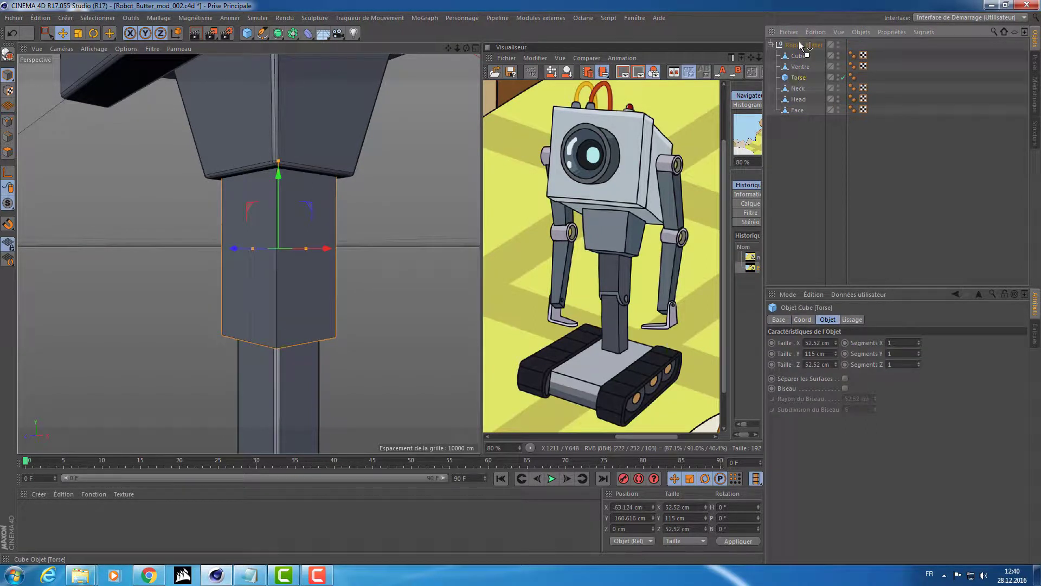
left_click_drag(804, 44, 803, 44)
left_click(797, 56)
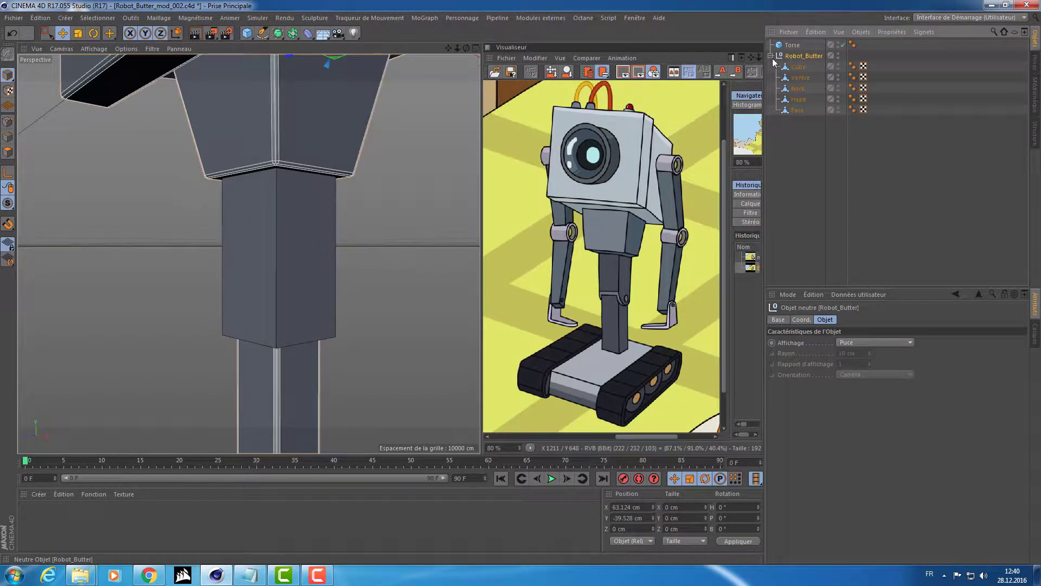
left_click(771, 56)
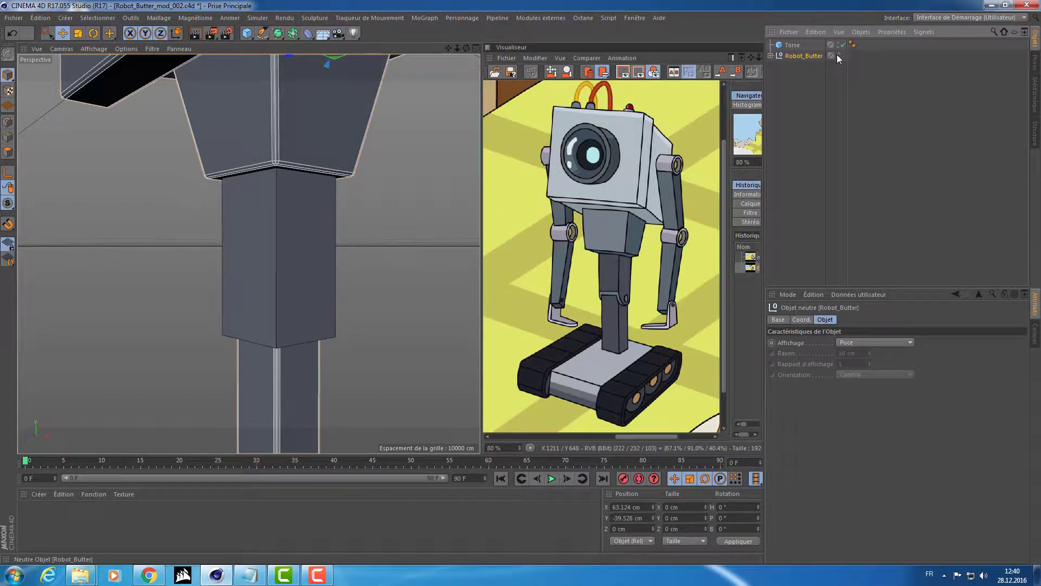
Hide the Robot_Butter group in the scene and select the Torse cube
double_click(837, 55, "alt")
left_click_drag(319, 194, 343, 221, "alt")
left_click(792, 45)
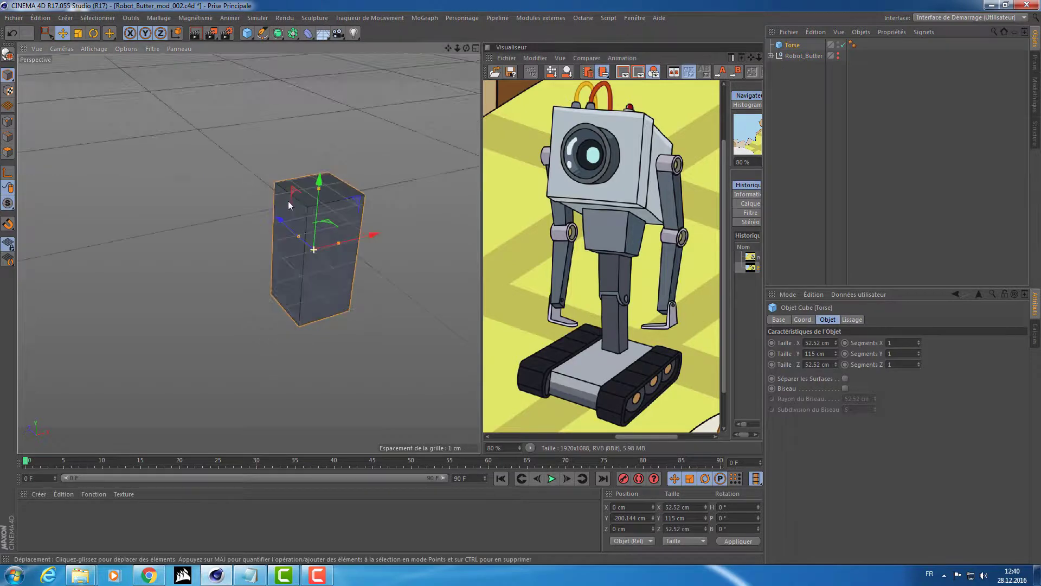
Add a Tube primitive to the scene
left_click_drag(289, 201, 375, 181, "alt")
scroll(385, 182, "down", 5)
middle_click_drag(385, 182, 334, 200, "alt")
left_click_drag(334, 200, 347, 199, "alt")
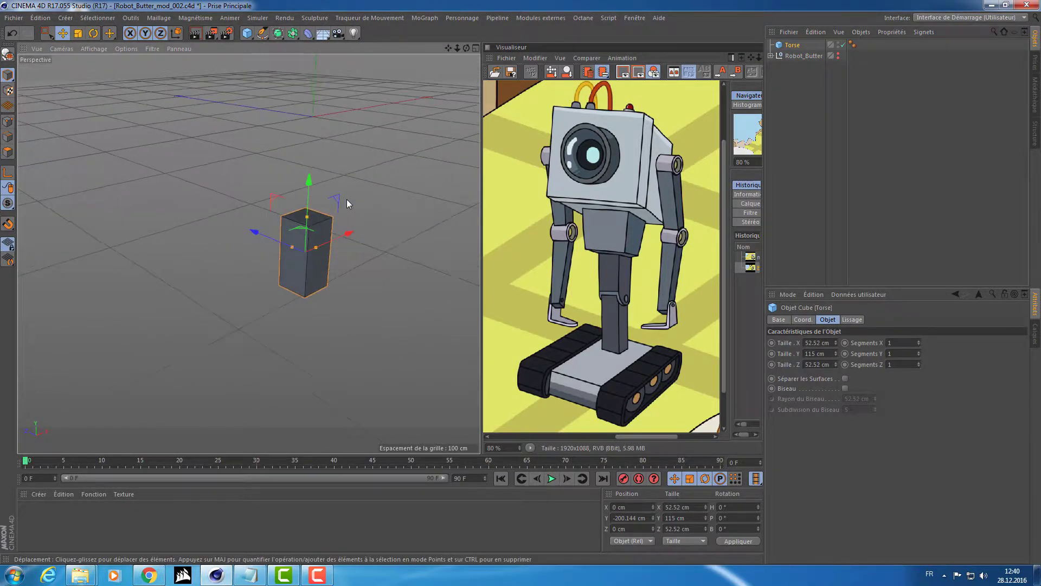
left_click(246, 34)
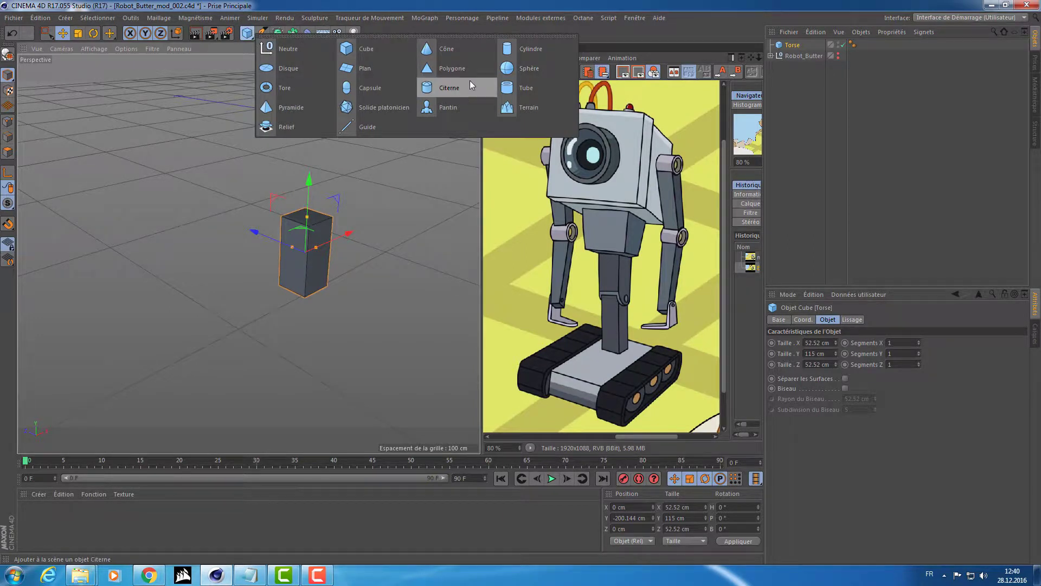
left_click(512, 82)
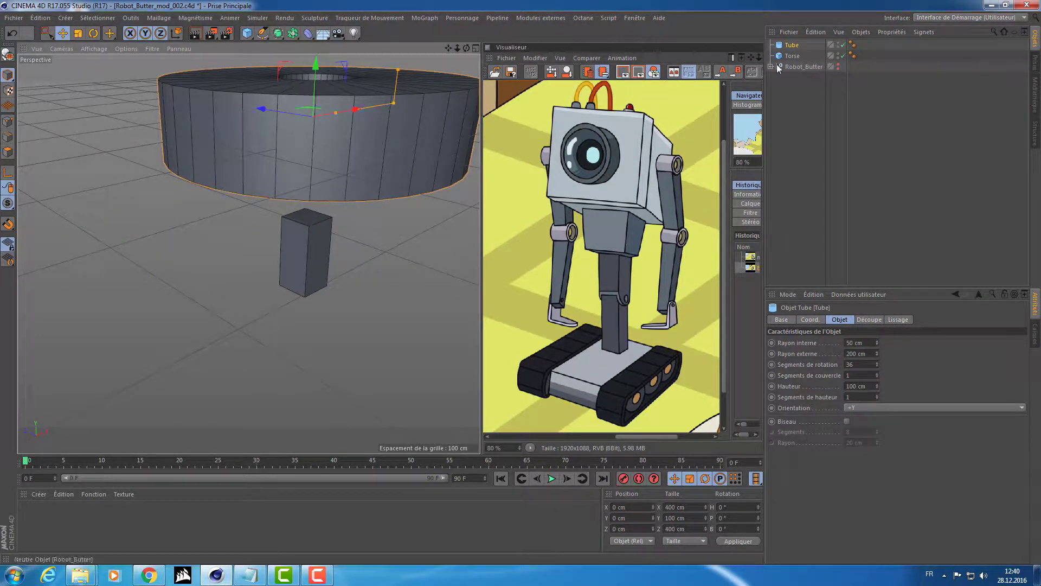
Take the Ventre object out of the Robot_Butter group and place it below Torse in the hierarchy
left_click(792, 56)
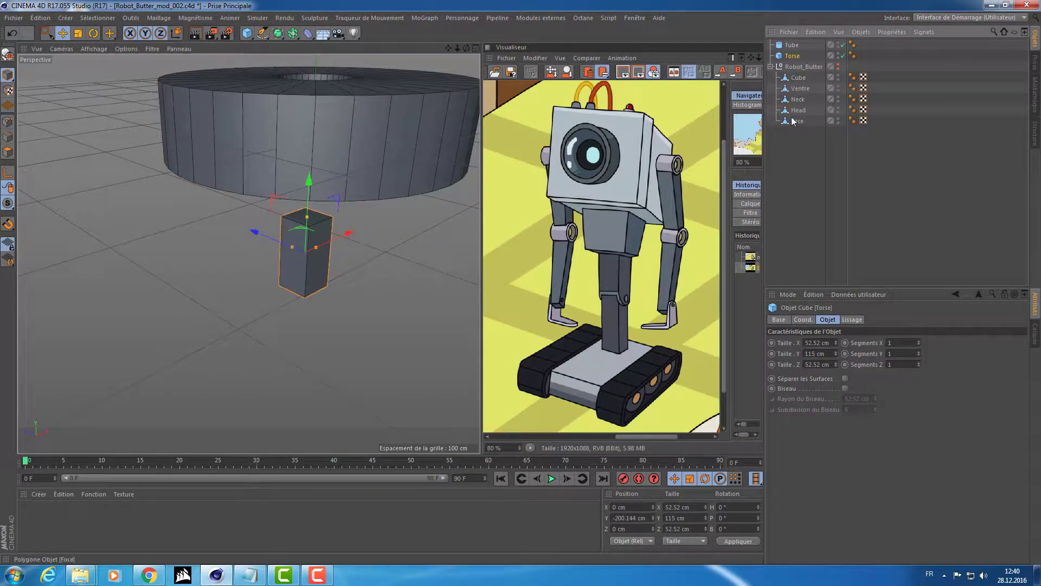
left_click(797, 89)
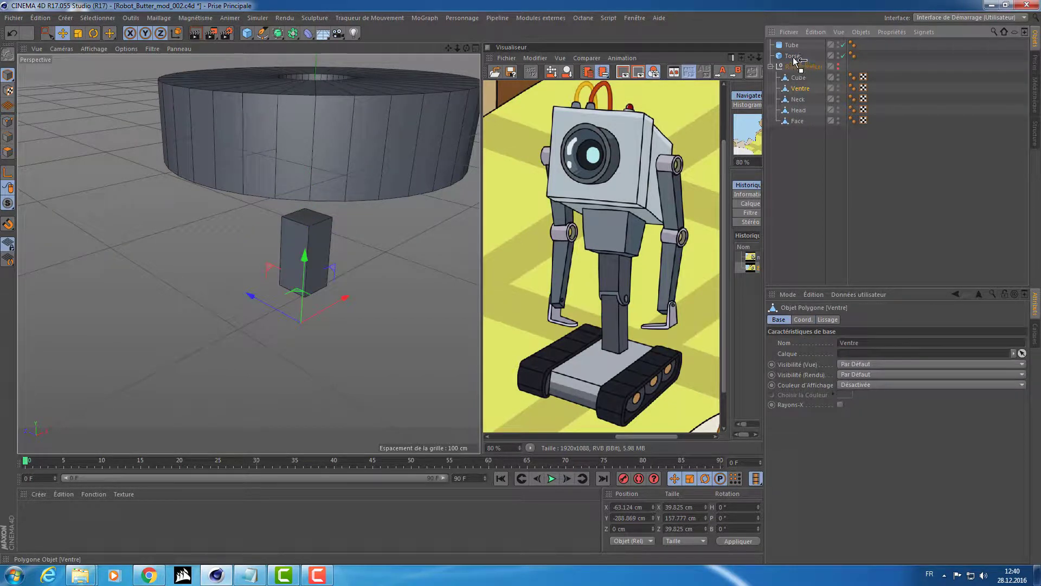
left_click_drag(795, 59, 795, 62)
Select the tube and make the Robot_Butter group visible again in the scene
left_click_drag(408, 281, 372, 194, "alt")
left_click(373, 98)
middle_click_drag(420, 147, 386, 228, "alt")
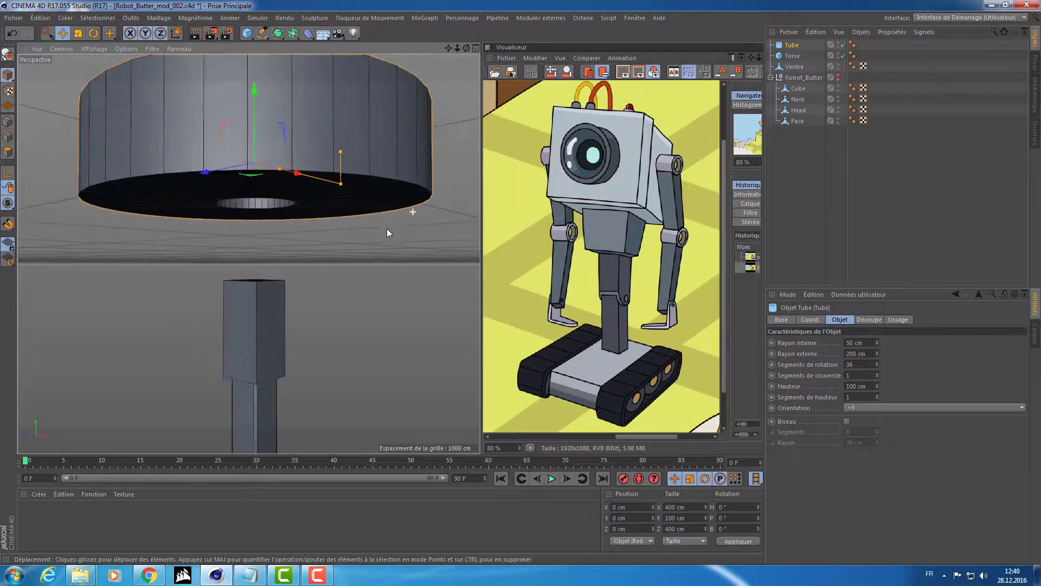
right_click_drag(386, 228, 368, 209, "alt")
left_click_drag(368, 208, 372, 194, "alt")
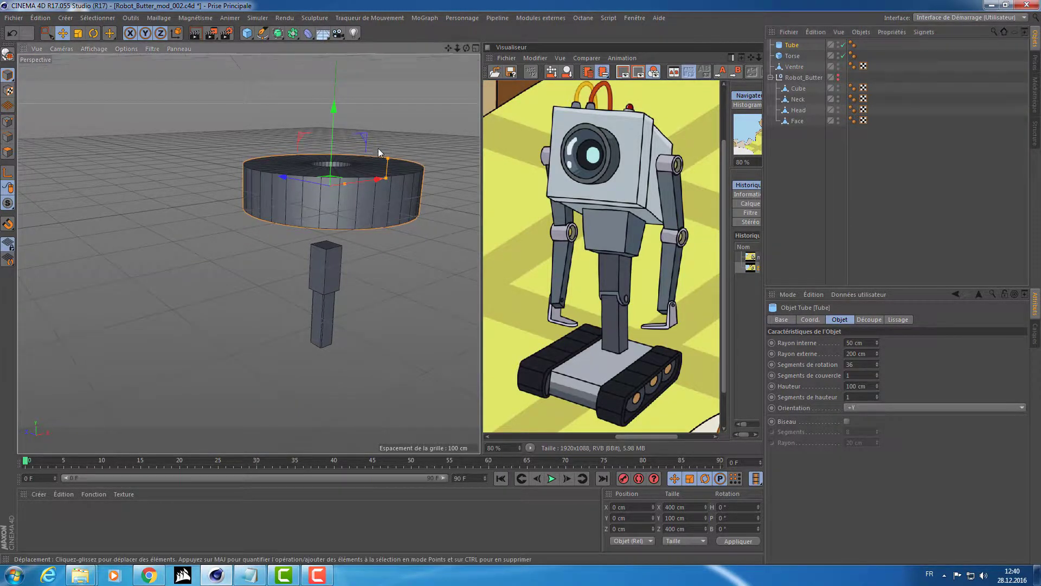
left_click_drag(379, 148, 399, 157, "alt")
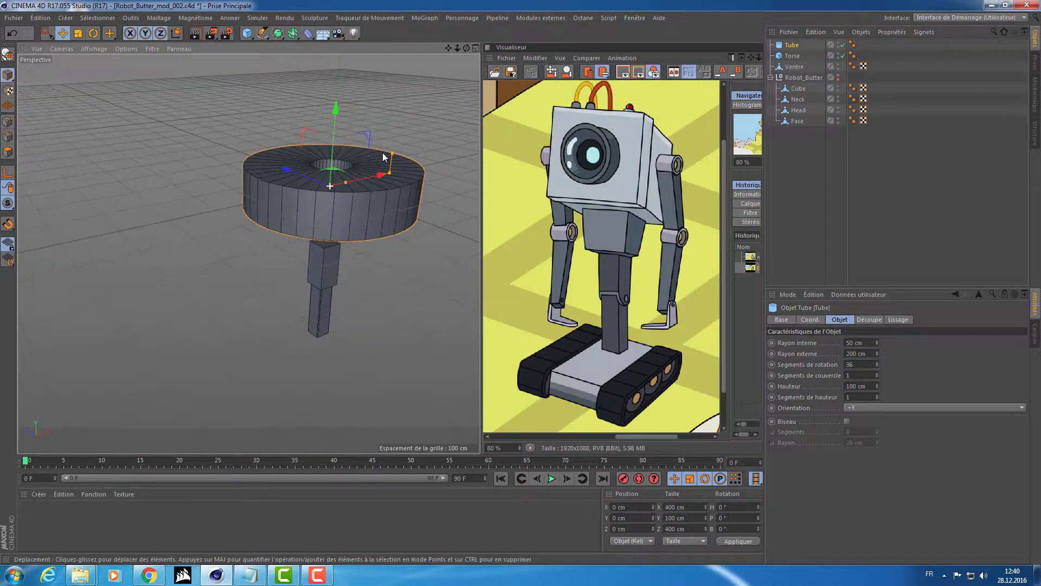
left_click(838, 77)
left_click_drag(314, 222, 305, 207, "alt")
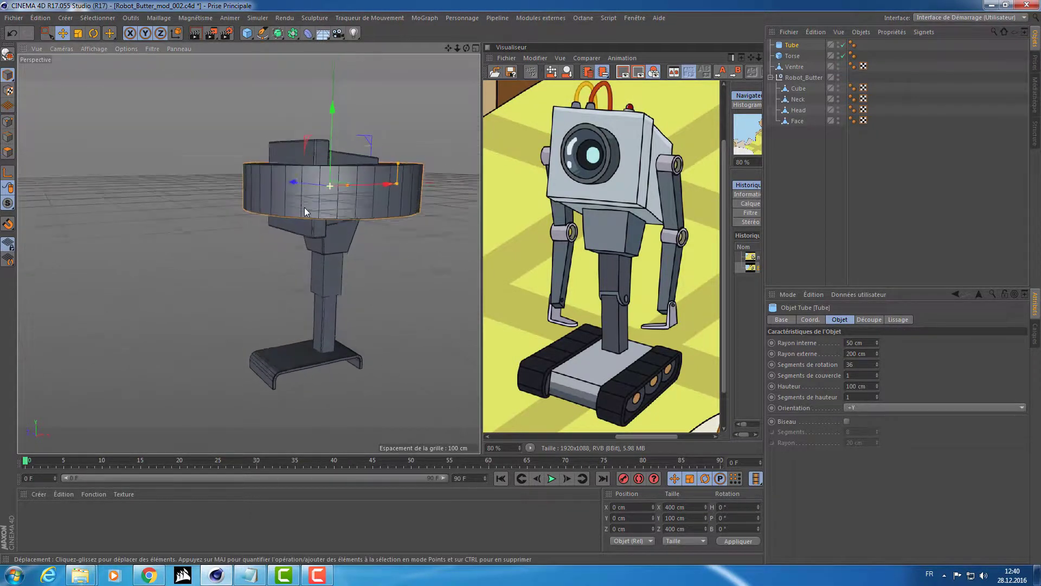
Try to rotate the tube 90° in pitch and shift it about 49 cm along its axis
key("r")
left_click_drag(349, 138, 393, 238)
key("e")
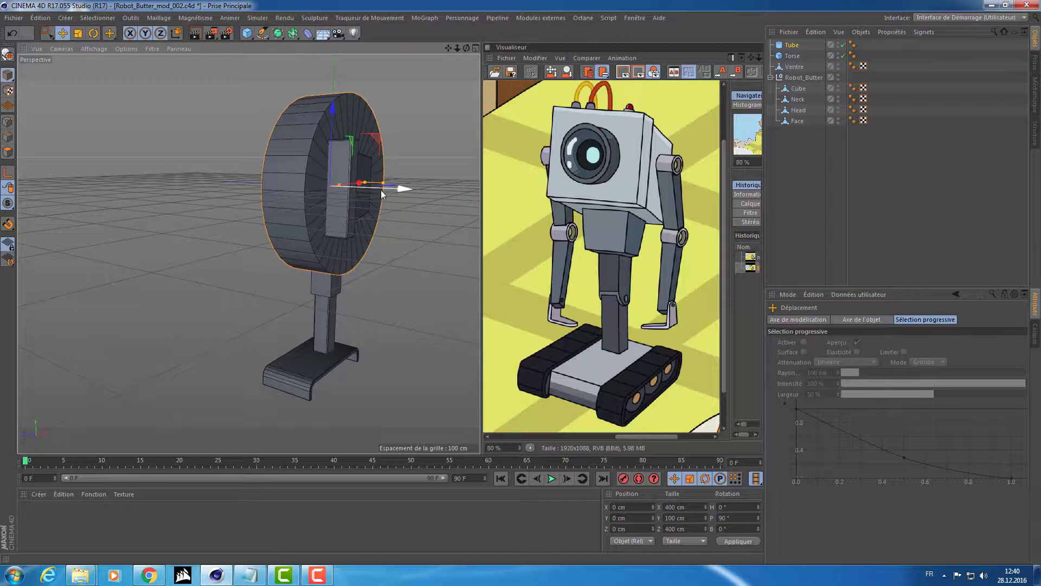
left_click_drag(399, 188, 419, 189)
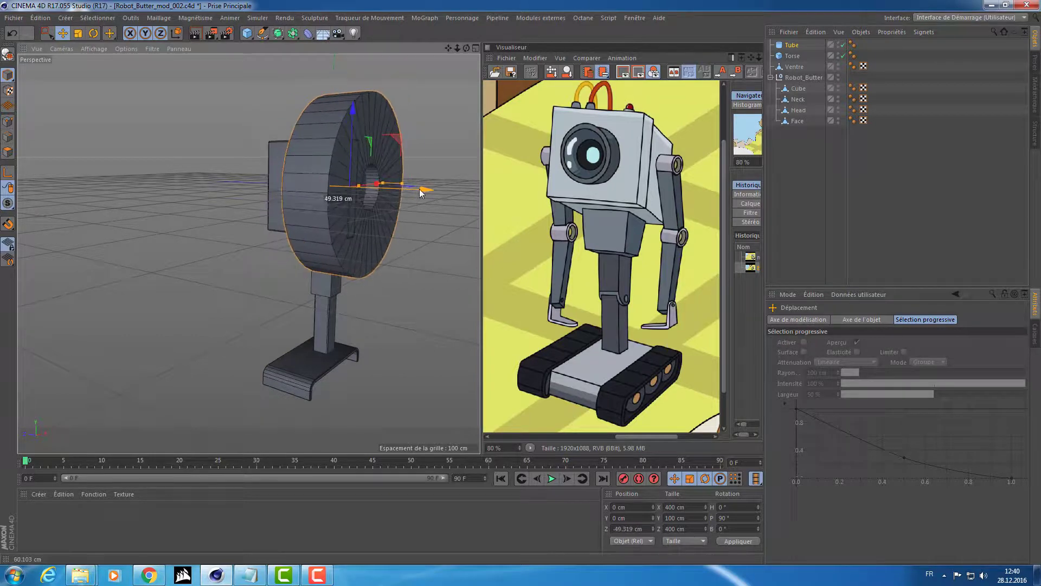
key("ctrl+z")
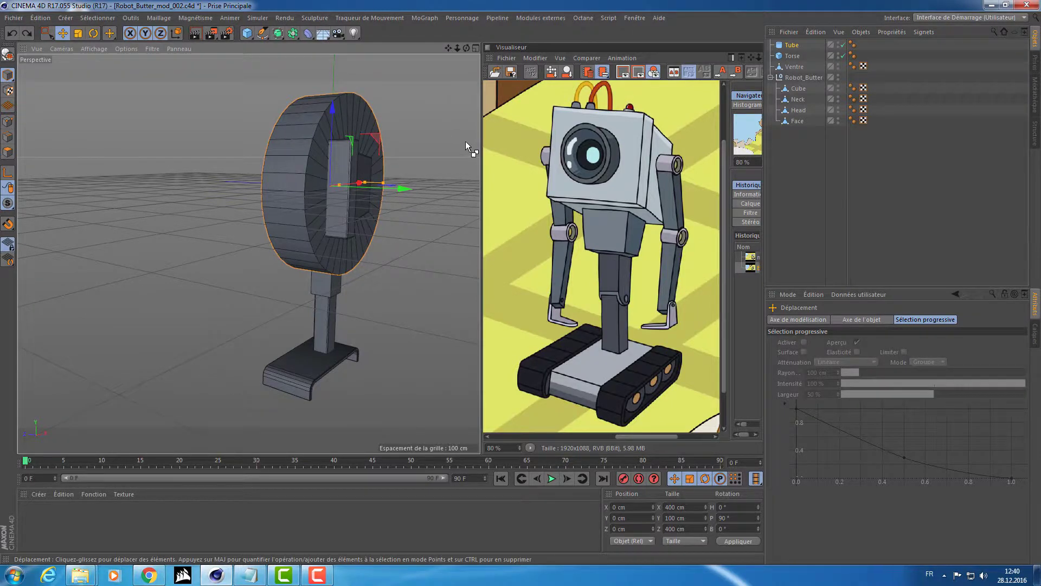
key("ctrl+z")
Set the tube's orientation to +Z
left_click(789, 47)
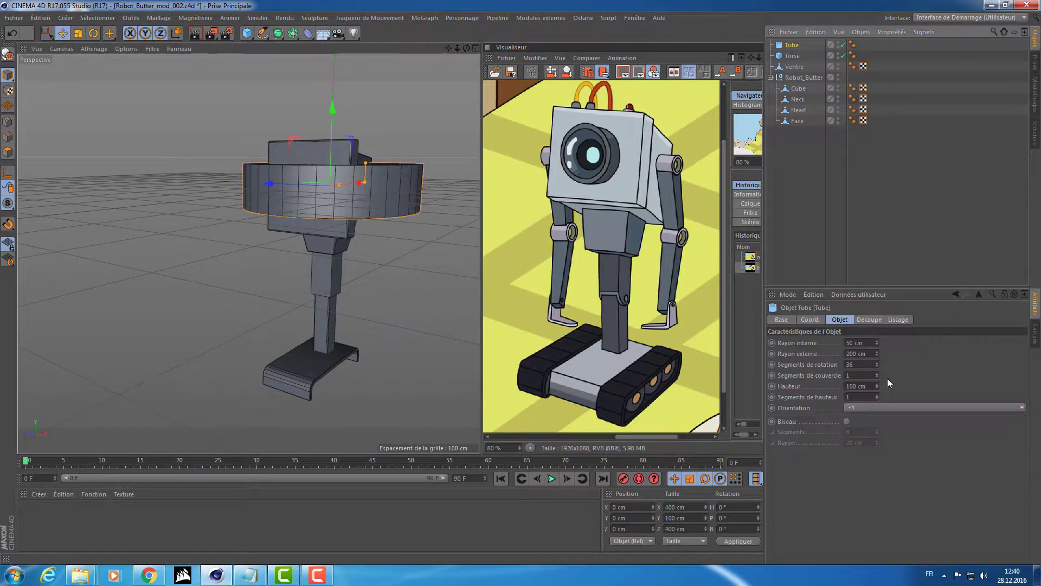
left_click(875, 407)
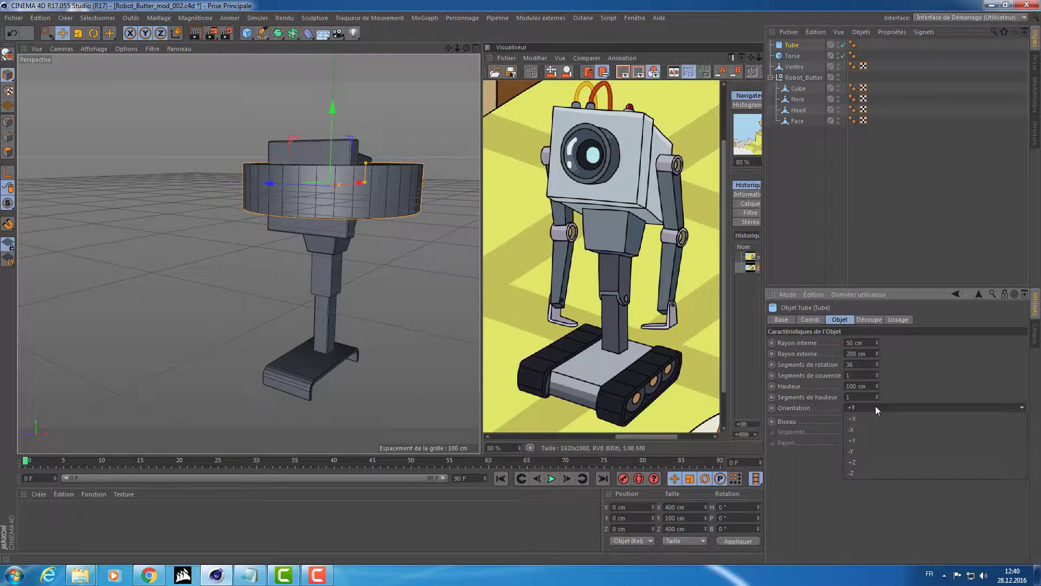
left_click(874, 459)
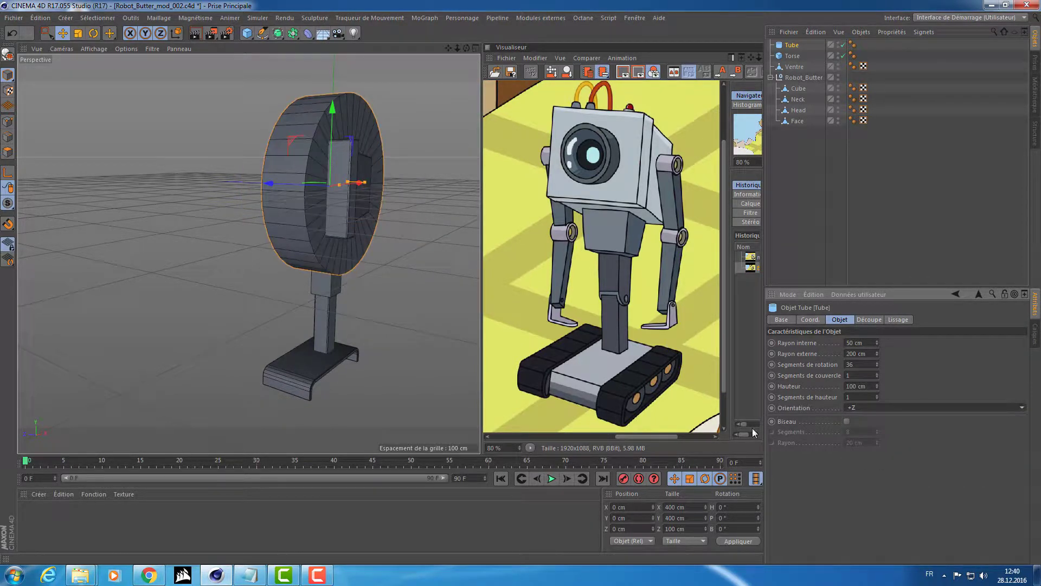
Reduce the tube's rotation segments to 8
left_click_drag(386, 288, 339, 297, "alt")
right_click_drag(338, 298, 376, 236, "alt")
left_click_drag(376, 236, 292, 122, "alt")
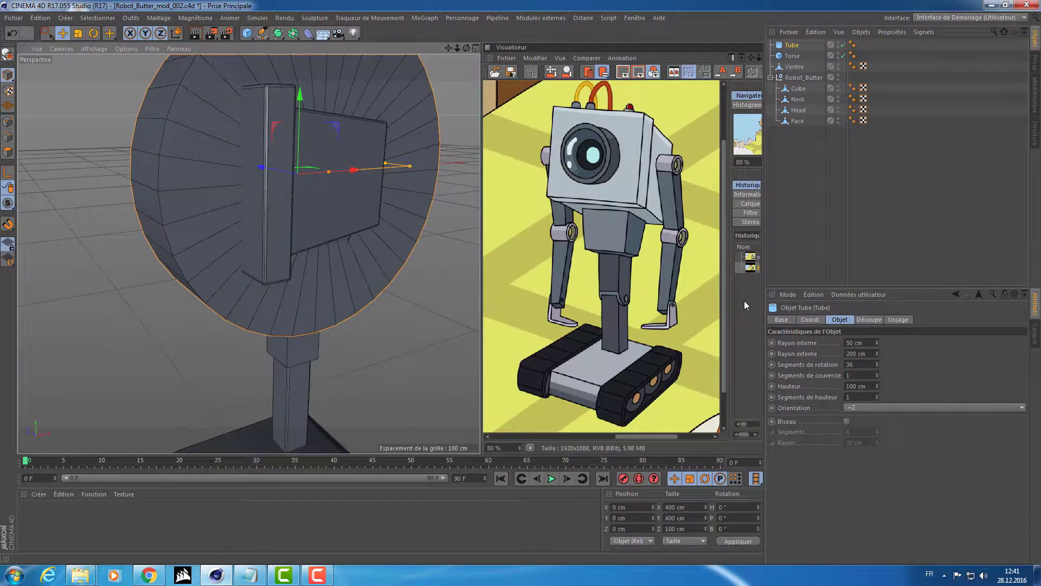
left_click(865, 364)
key("Return")
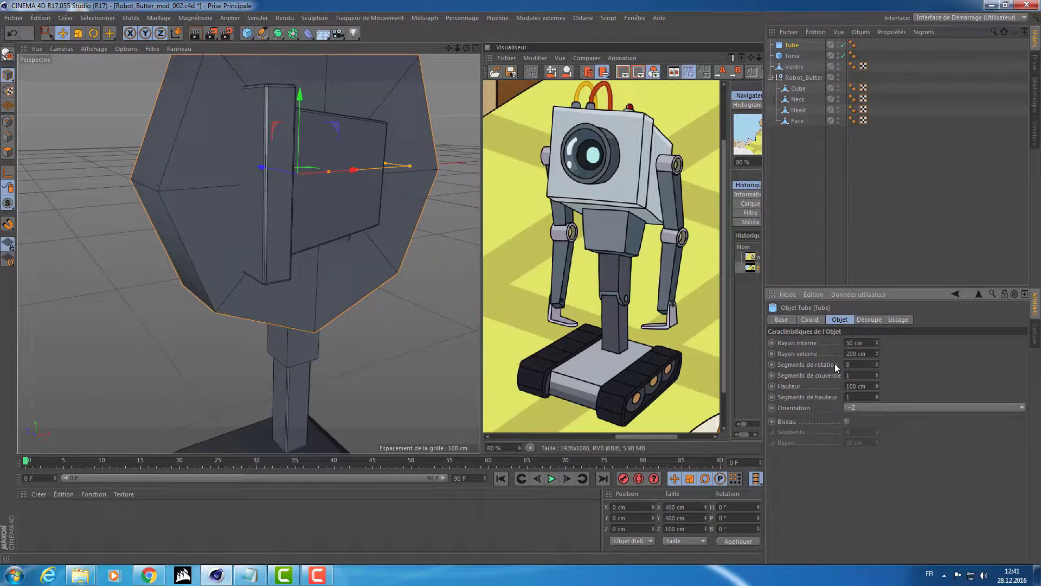
Lower the tube along the Y axis to about -247 cm, near the junction of Torse and Ventre
left_click_drag(317, 259, 325, 174, "alt")
key("e")
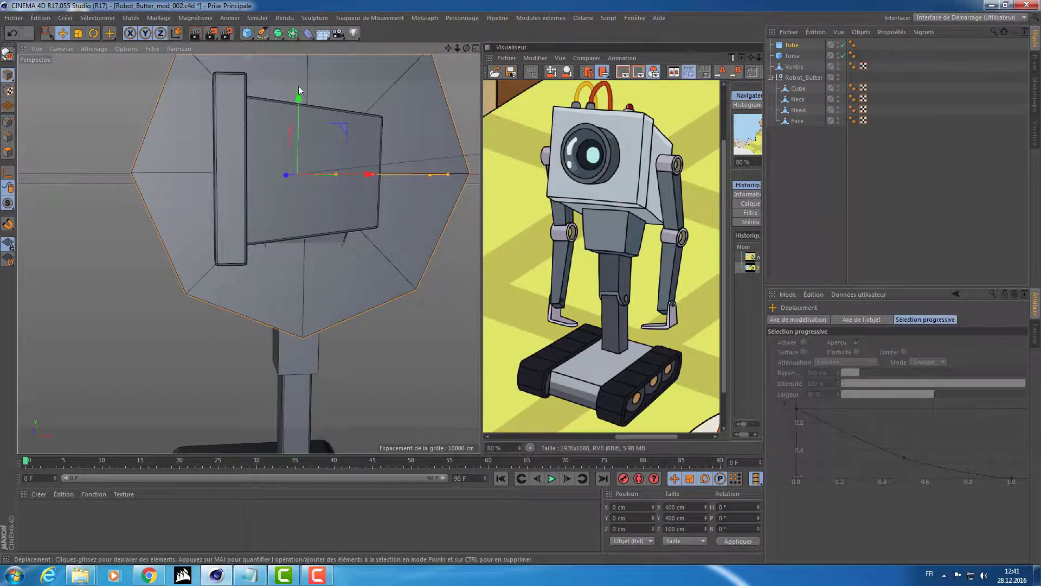
left_click_drag(298, 117, 307, 288)
left_click_drag(307, 296, 305, 285, "alt")
middle_click_drag(305, 285, 305, 217, "alt")
left_click_drag(321, 300, 311, 292, "alt")
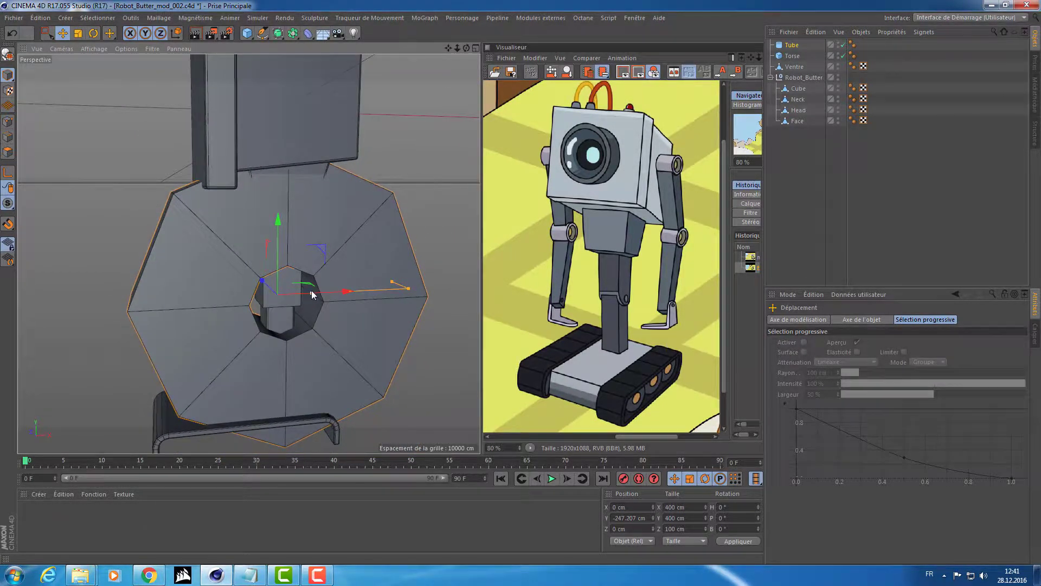
Shrink the tube to an overall diameter of about 59 cm and position it at about -257 cm in Y
right_click_drag(312, 292, 323, 296, "alt")
left_click_drag(309, 293, 271, 307)
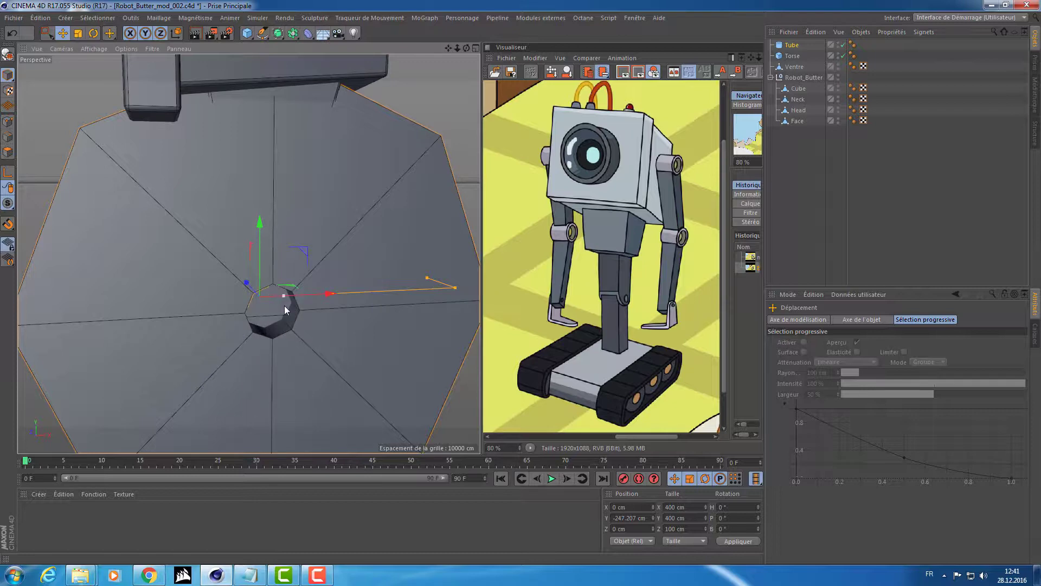
left_click_drag(454, 286, 269, 248)
Turn on snapping and shrink the tube's inner radius to about a third of its outer radius in the front view
middle_click(325, 257)
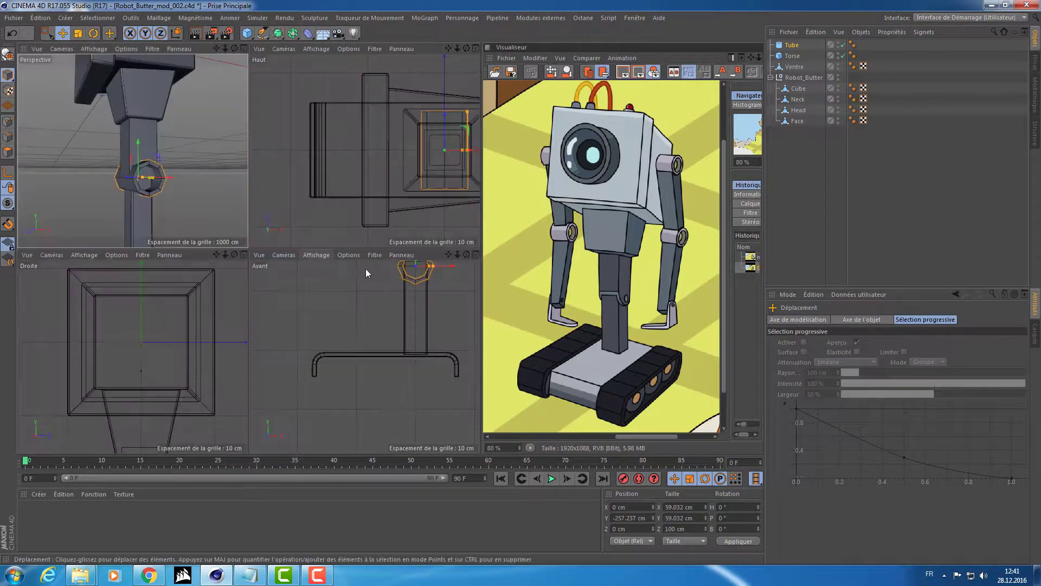
middle_click(388, 299)
key("s")
middle_click(336, 142)
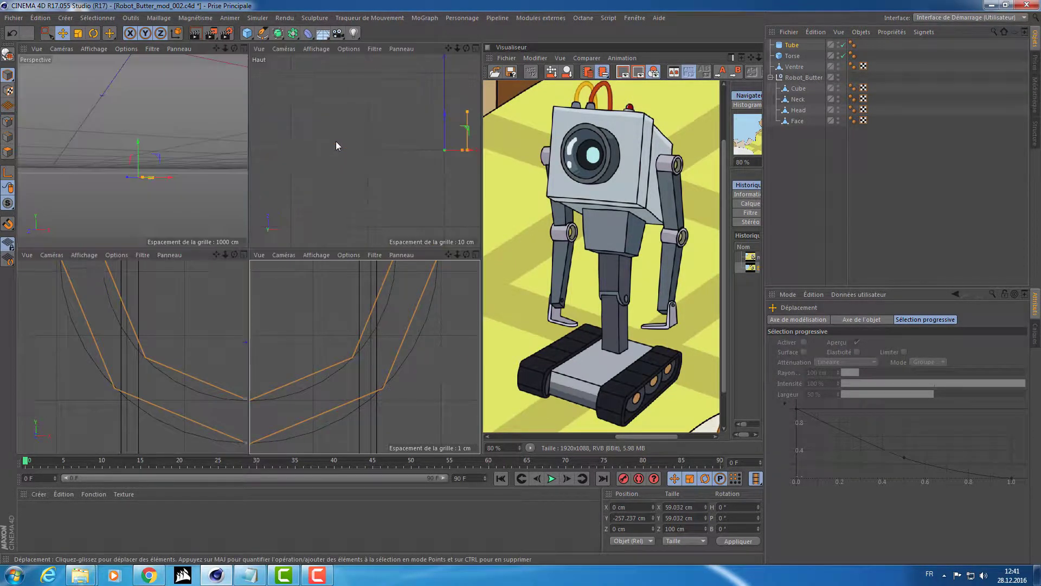
key("s")
key("s")
key("s")
middle_click(398, 329)
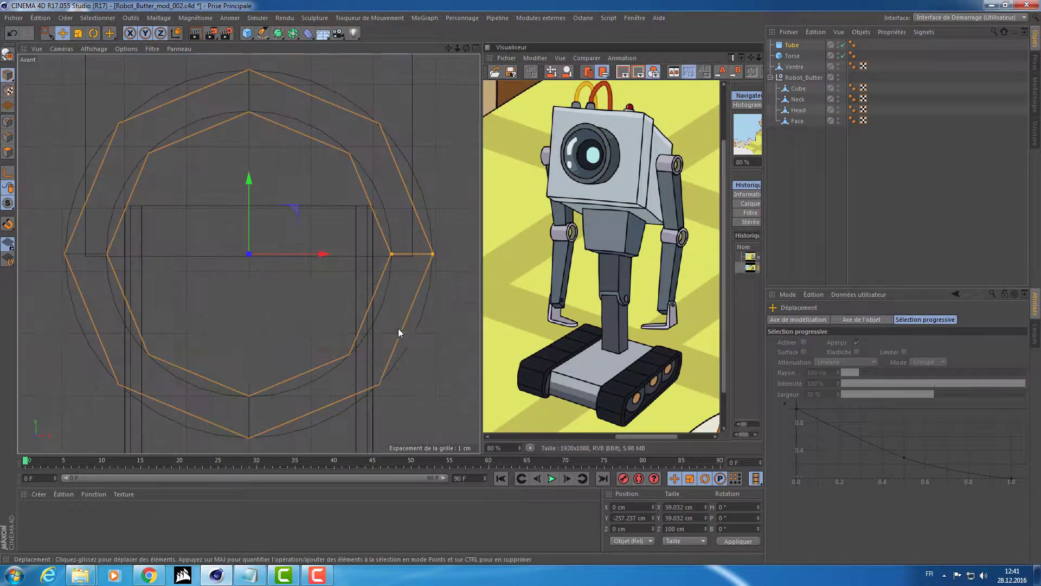
left_click(8, 224)
left_click_drag(391, 254, 311, 254)
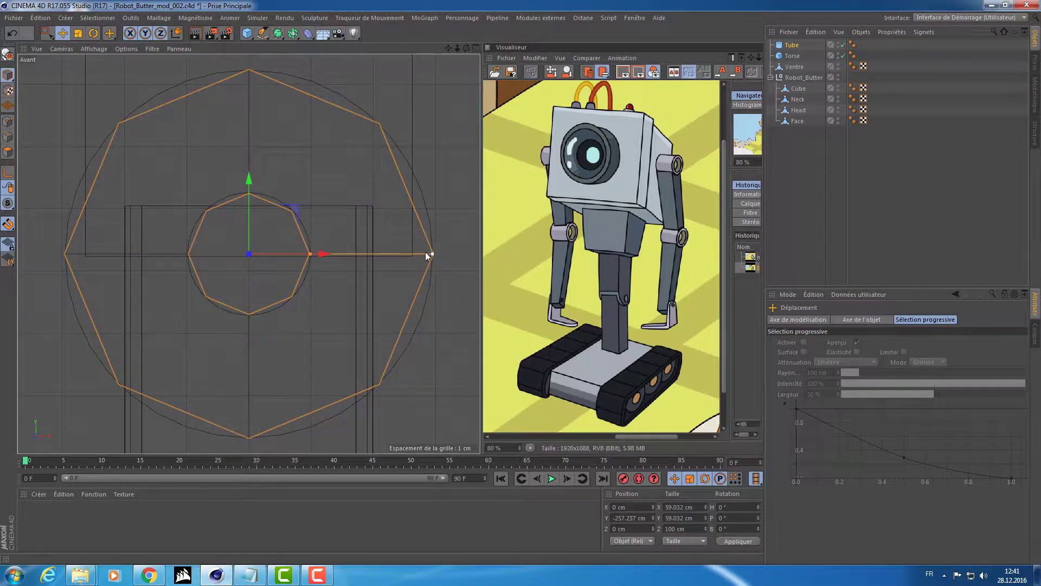
Reduce the tube's outer radius until it snaps to the edge of Torse, giving an overall diameter of 52.52 cm
middle_click(331, 246)
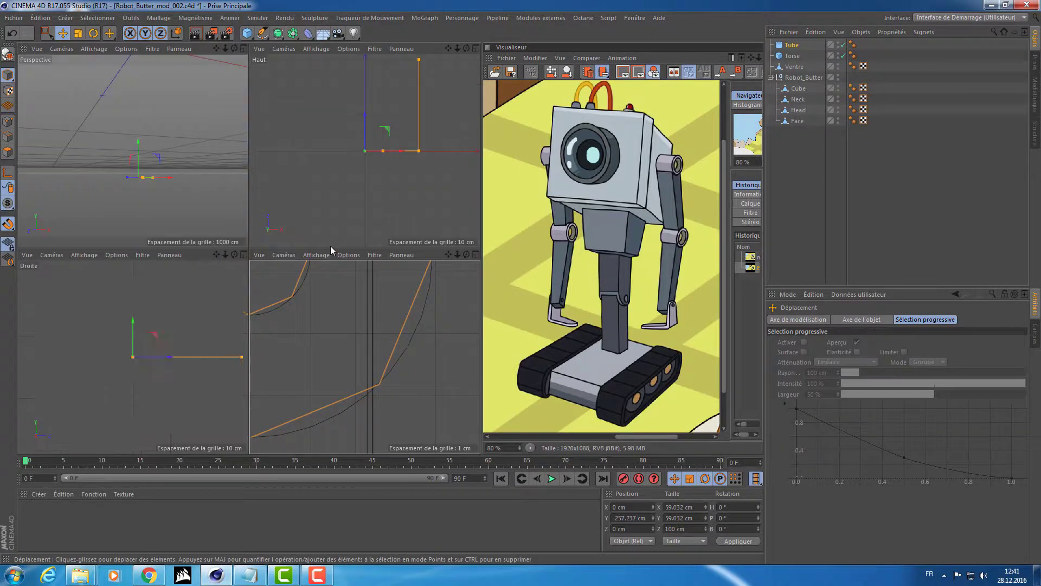
mouse_move(161, 200)
right_mouse_down("alt")
mouse_move(203, 185)
mouse_move(165, 192)
right_mouse_up("alt")
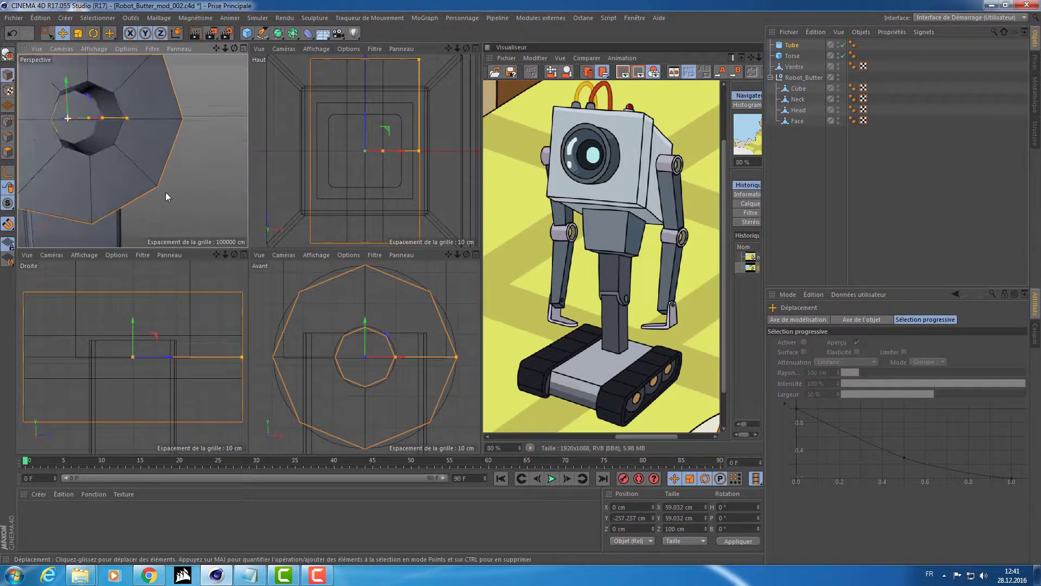
left_click_drag(165, 192, 174, 210, "alt")
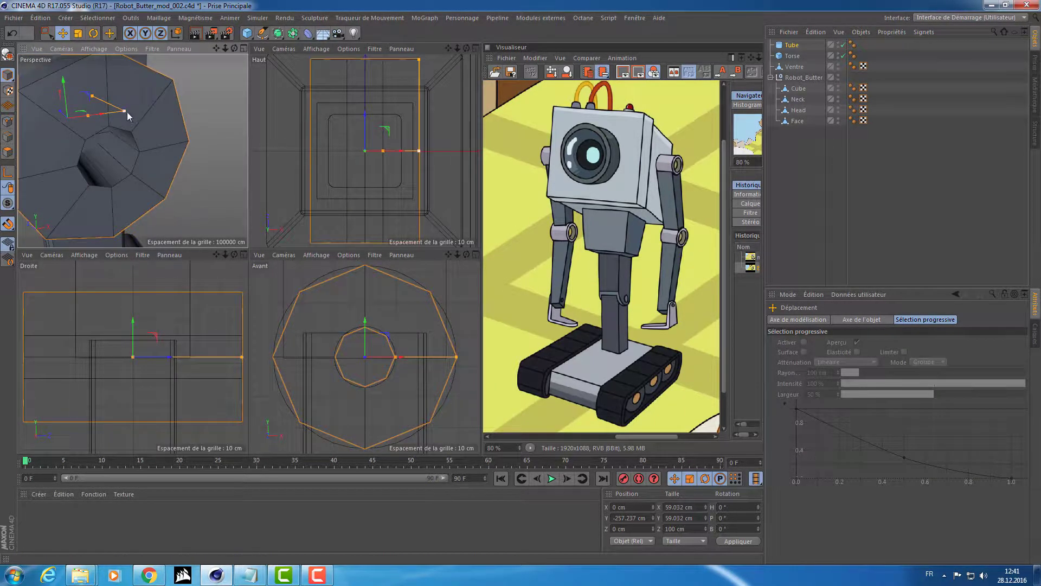
mouse_move(124, 111)
left_mouse_down()
mouse_move(83, 141)
mouse_move(75, 125)
mouse_move(127, 121)
left_mouse_up()
mouse_move(134, 126)
left_mouse_down("alt")
mouse_move(102, 134)
mouse_move(56, 121)
mouse_move(117, 124)
left_mouse_up("alt")
left_click_drag(451, 357, 441, 359)
scroll(446, 362, "up", 3)
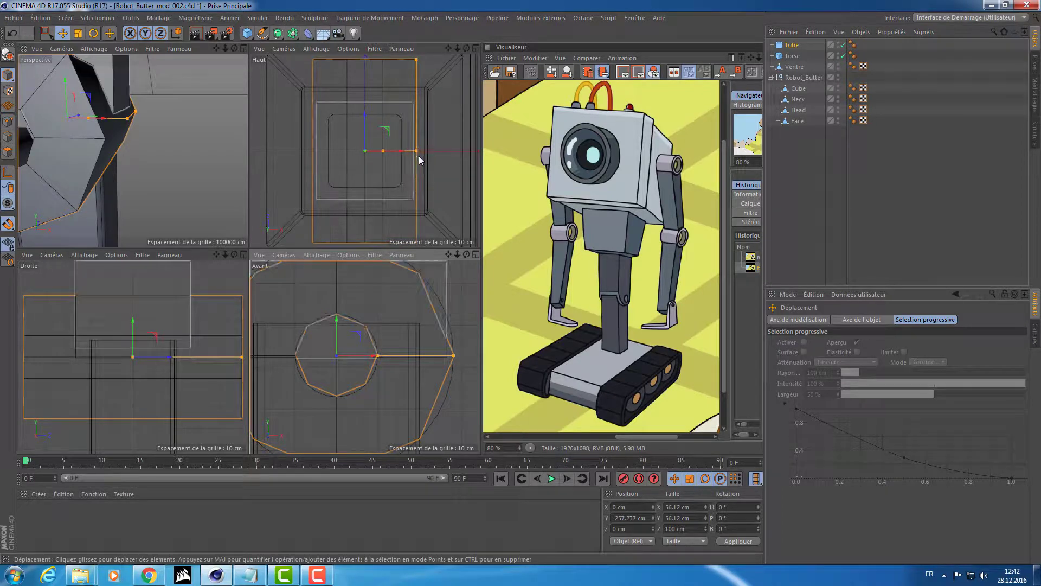
mouse_move(417, 152)
left_mouse_down()
mouse_move(427, 153)
mouse_move(411, 155)
left_mouse_up()
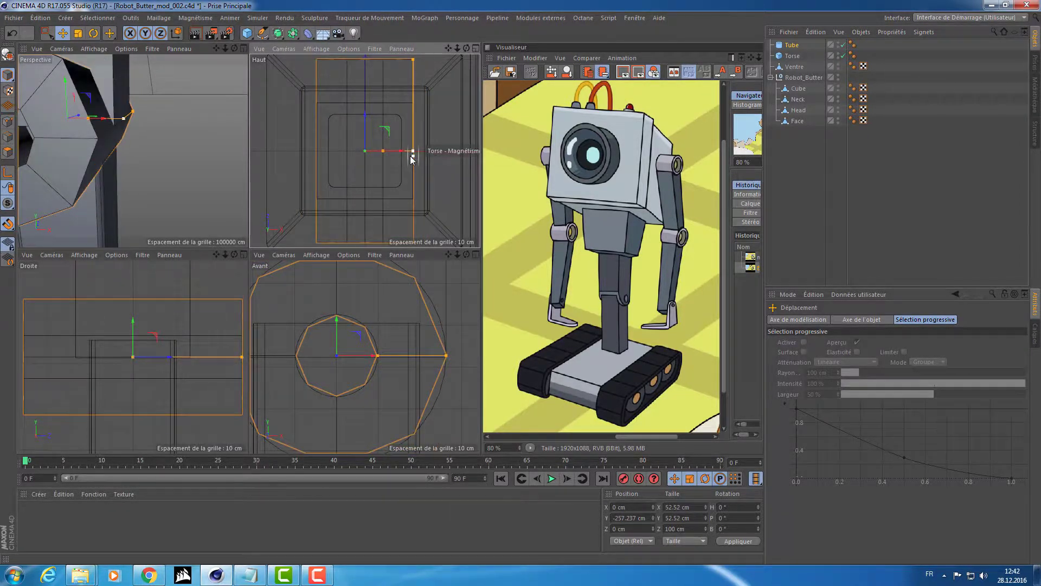
Thin the tube to about 9 cm in depth and move it to about -27 cm in Z, at the face of Torse
middle_click(178, 165)
left_click_drag(178, 165, 359, 195, "alt")
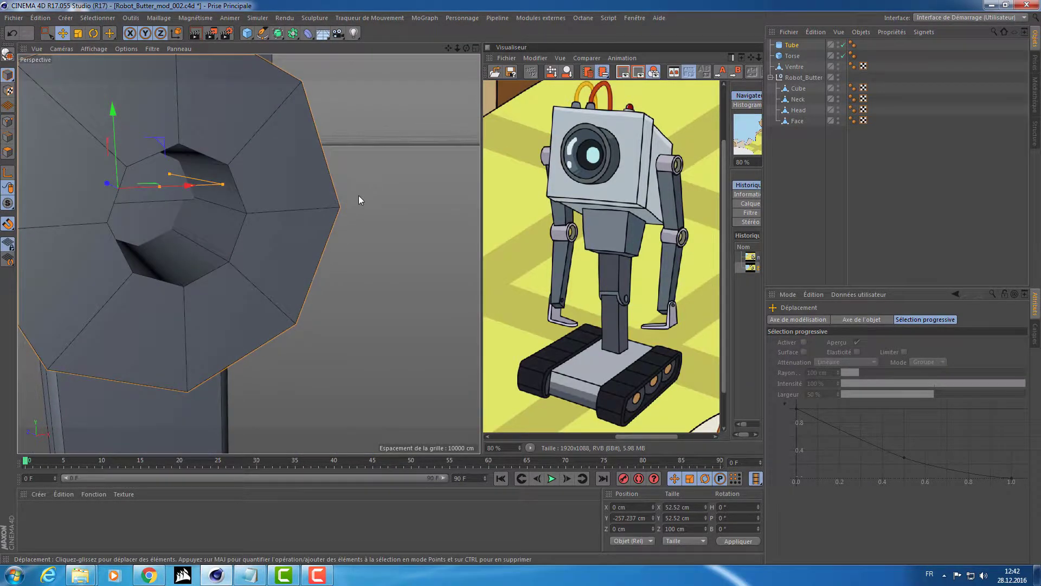
right_click_drag(359, 195, 324, 203, "alt")
left_click_drag(324, 202, 392, 236, "alt")
left_click_drag(186, 167, 259, 207)
right_click_drag(259, 206, 298, 233, "alt")
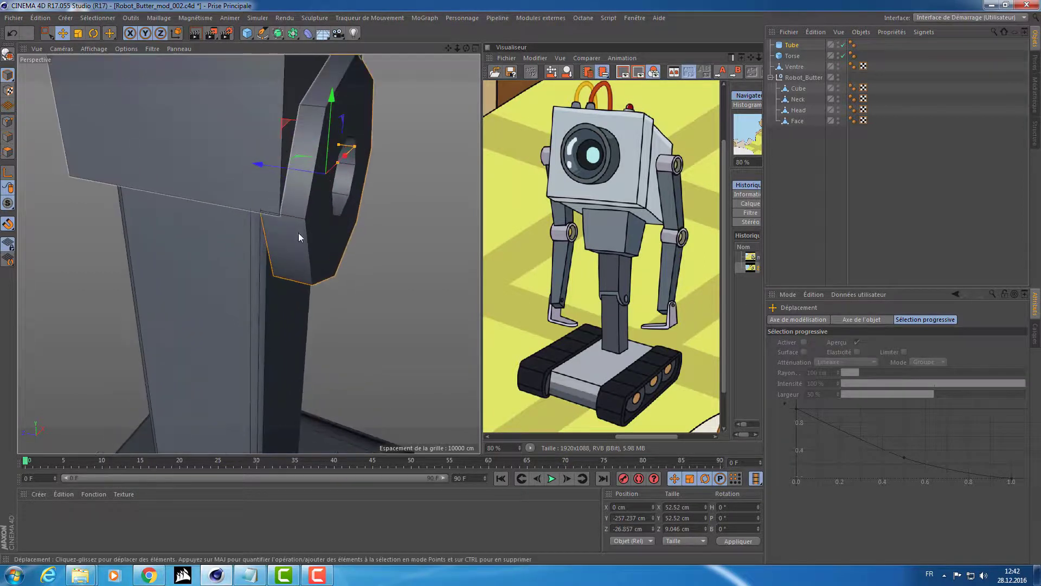
Widen the 3D viewport, thin the tube to about 4.6 cm in depth and move it to about -23.3 cm in Z
left_click_drag(299, 237, 219, 191, "alt")
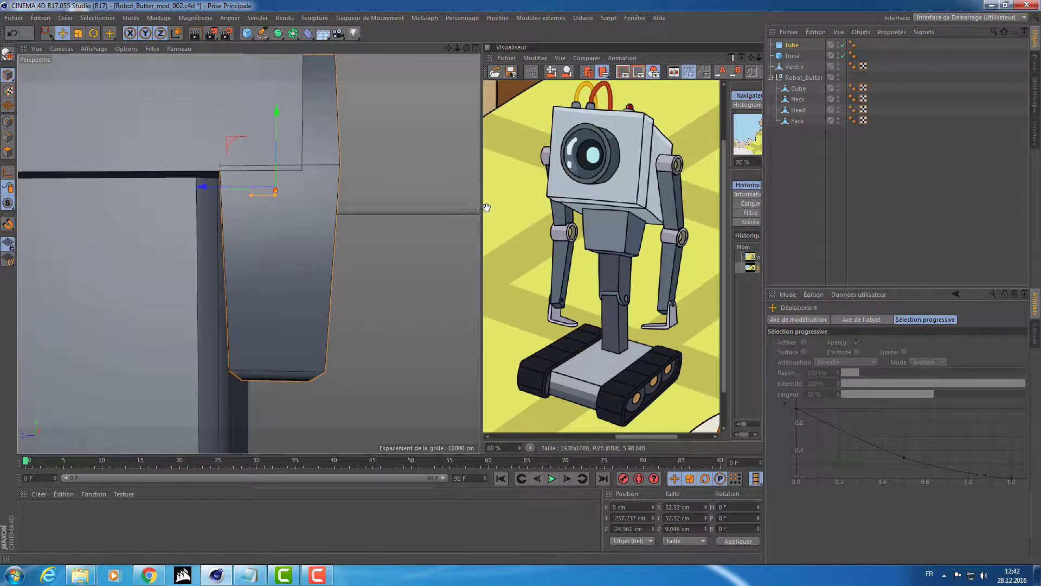
left_click_drag(482, 208, 552, 217)
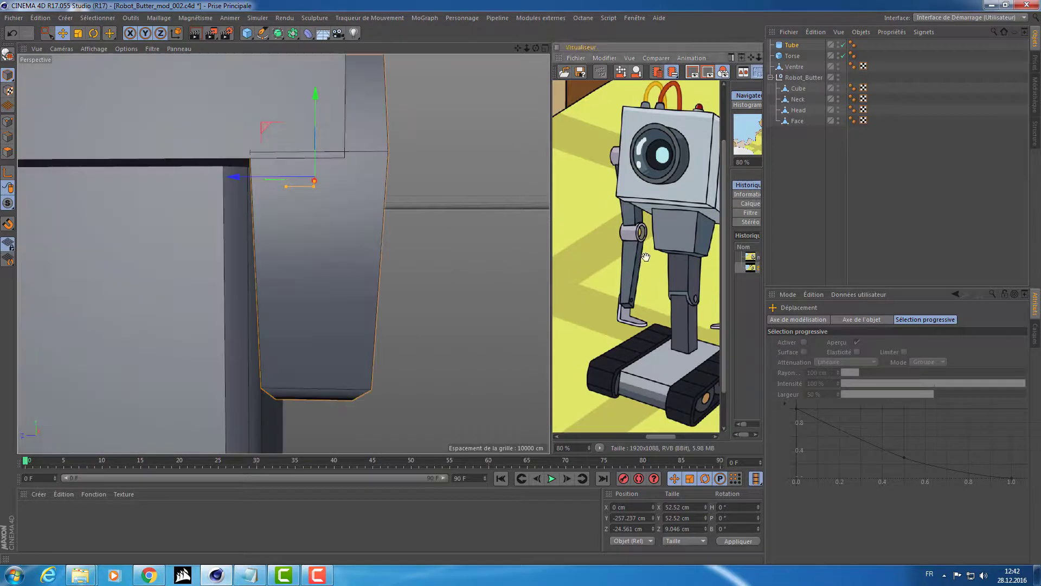
left_click_drag(646, 257, 623, 259)
middle_click_drag(416, 253, 476, 232, "alt")
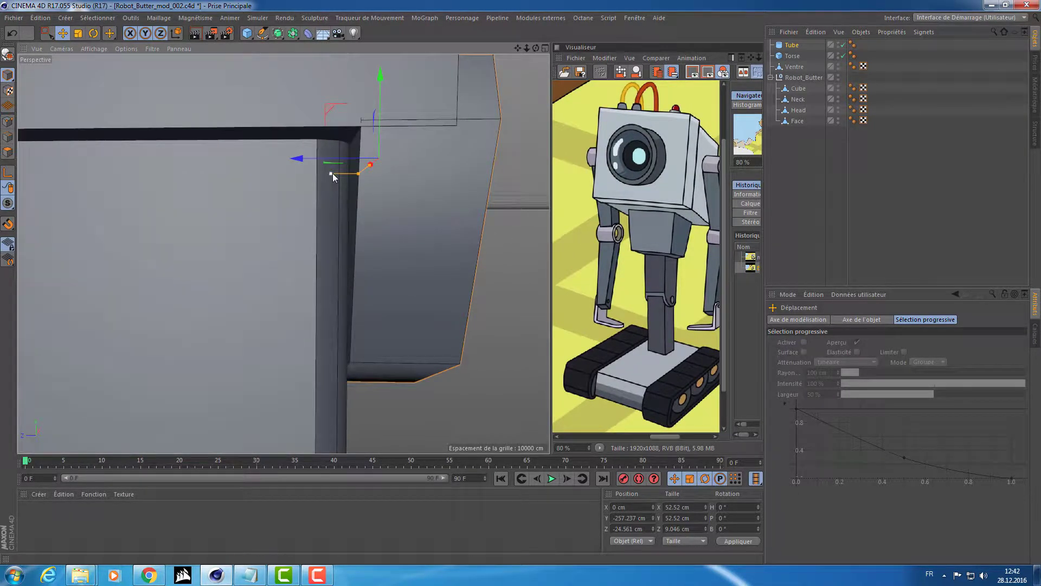
left_click_drag(332, 173, 287, 159)
mouse_move(427, 188)
left_mouse_down("alt")
mouse_move(398, 185)
mouse_move(410, 183)
left_mouse_up("alt")
middle_click(371, 252)
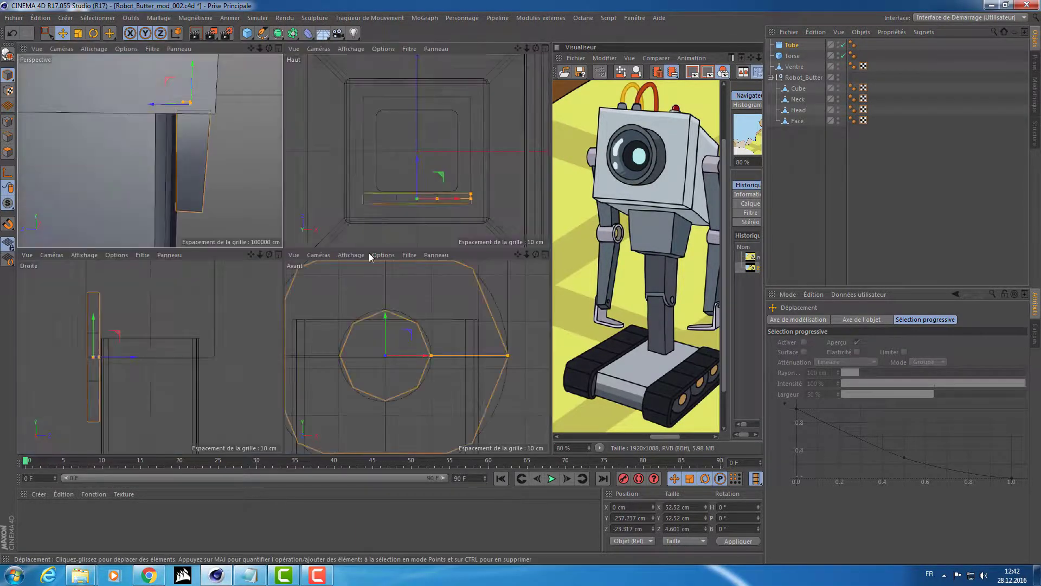
Thicken the tube to about 6 cm in depth in the right view
key("s")
middle_click(185, 337)
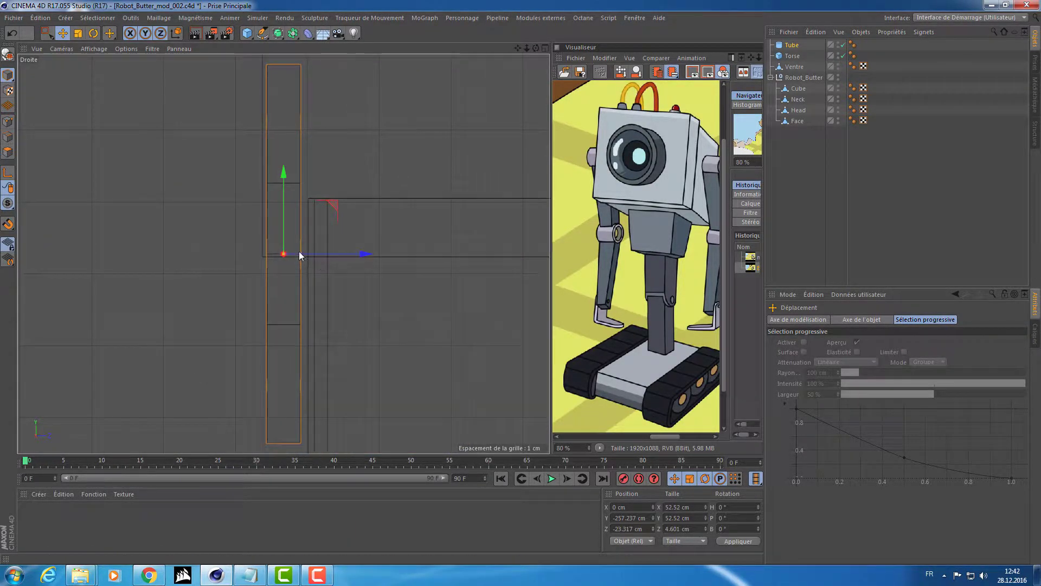
left_click_drag(300, 253, 305, 253)
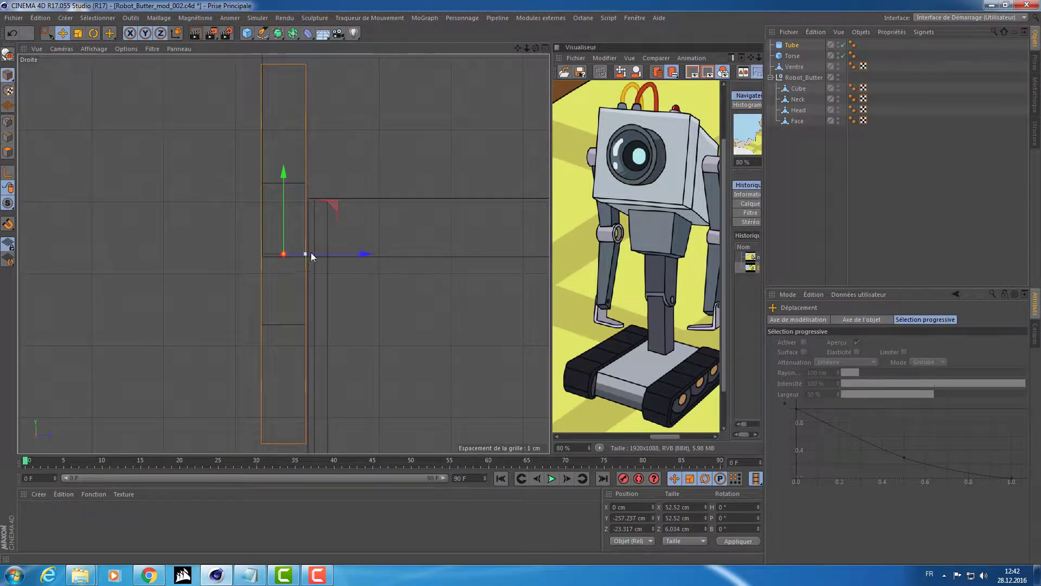
middle_click(361, 227)
middle_click(384, 206)
middle_click(385, 206)
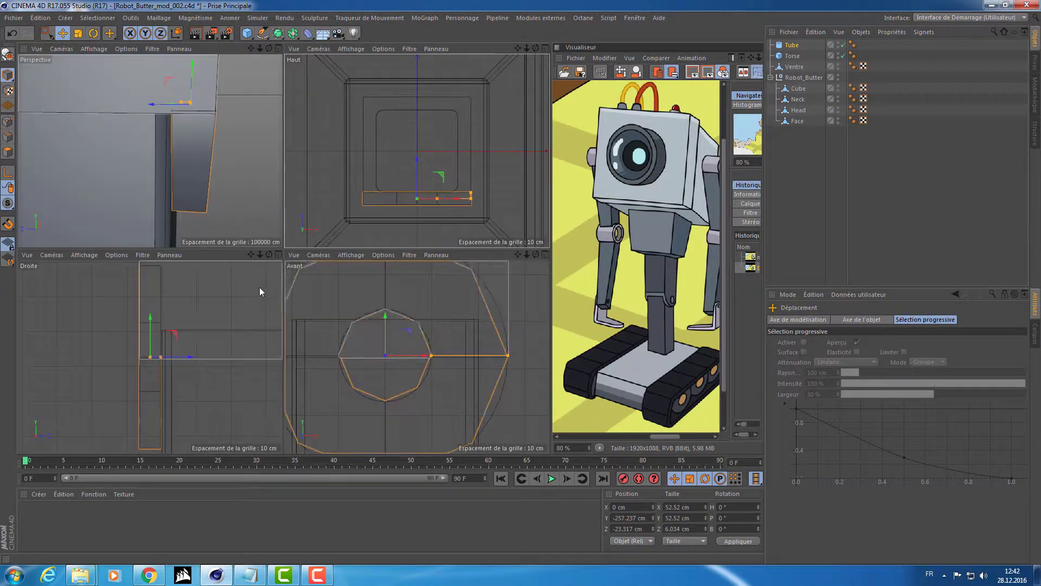
Move the tube to about -23.1 cm in Z in the right view and adjust its depth to about 6.2 cm
middle_click(247, 307)
scroll(312, 278, "up", 2)
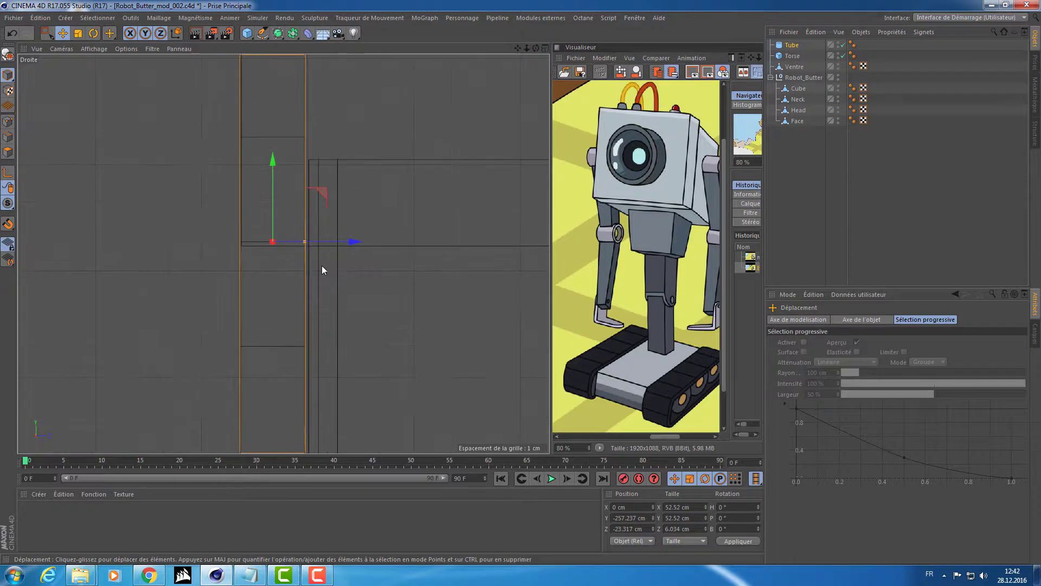
left_click_drag(344, 242, 348, 243)
scroll(269, 262, "up", 2)
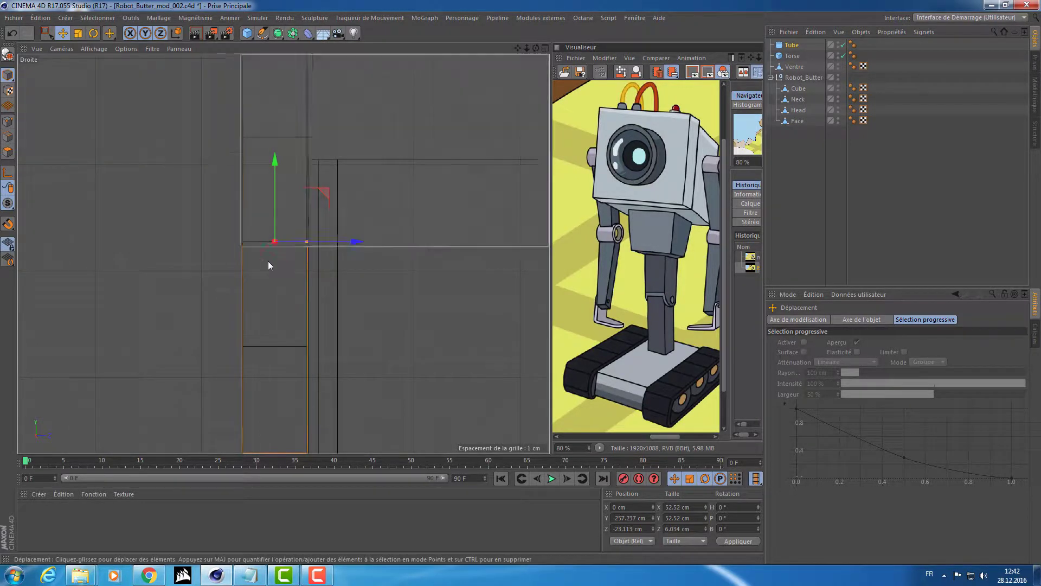
scroll(346, 253, "up", 2)
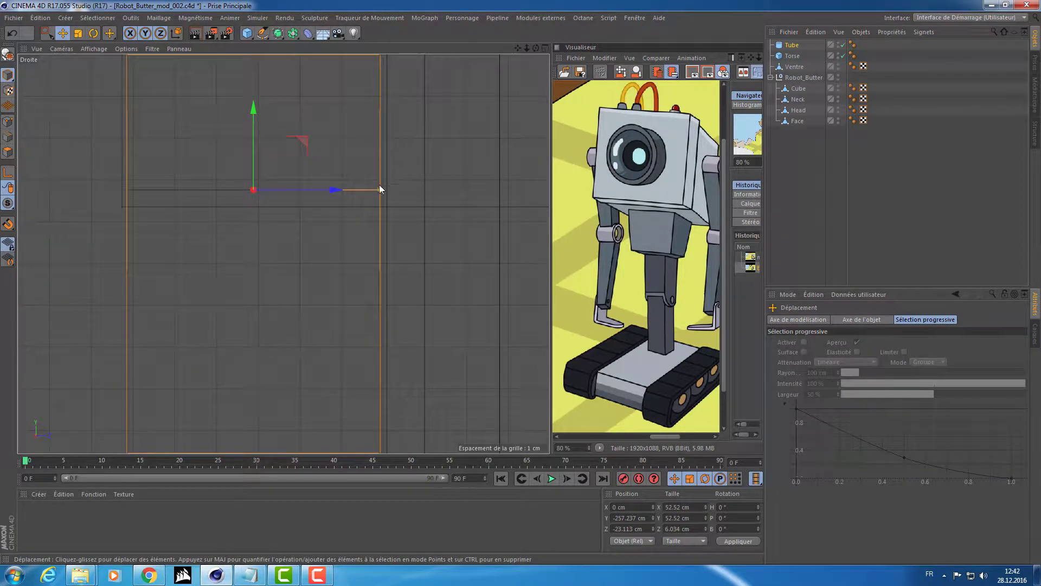
mouse_move(379, 189)
left_mouse_down()
mouse_move(334, 192)
mouse_move(383, 191)
left_mouse_up()
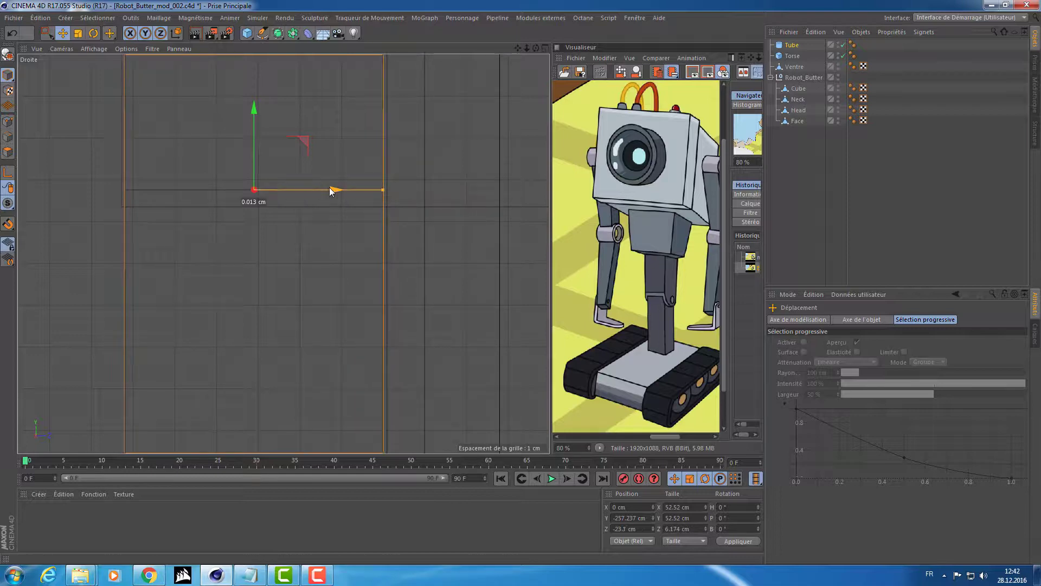
left_click_drag(379, 190, 332, 187)
middle_click(359, 198)
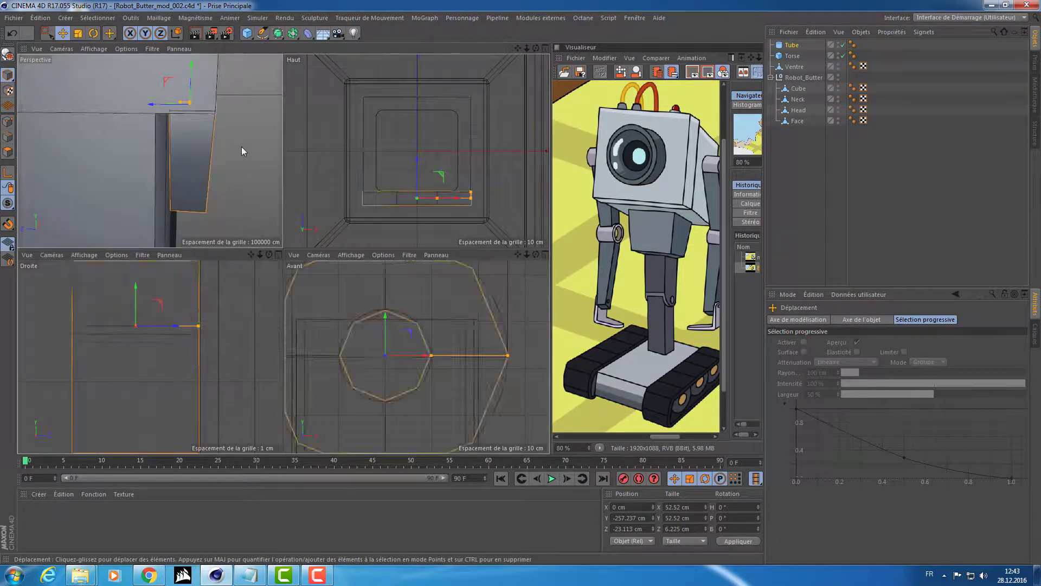
Lower the tube below Torse to about -285.6 cm in Y
middle_click(242, 146)
left_click_drag(242, 147, 293, 157, "alt")
scroll(285, 184, "down", 6)
left_click_drag(398, 181, 280, 196, "alt")
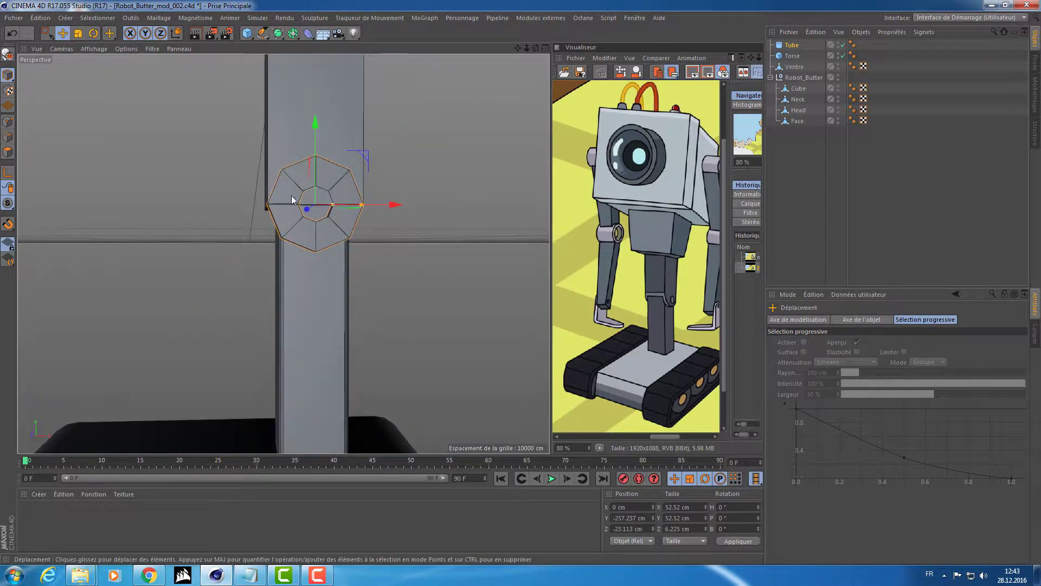
scroll(281, 196, "up", 4)
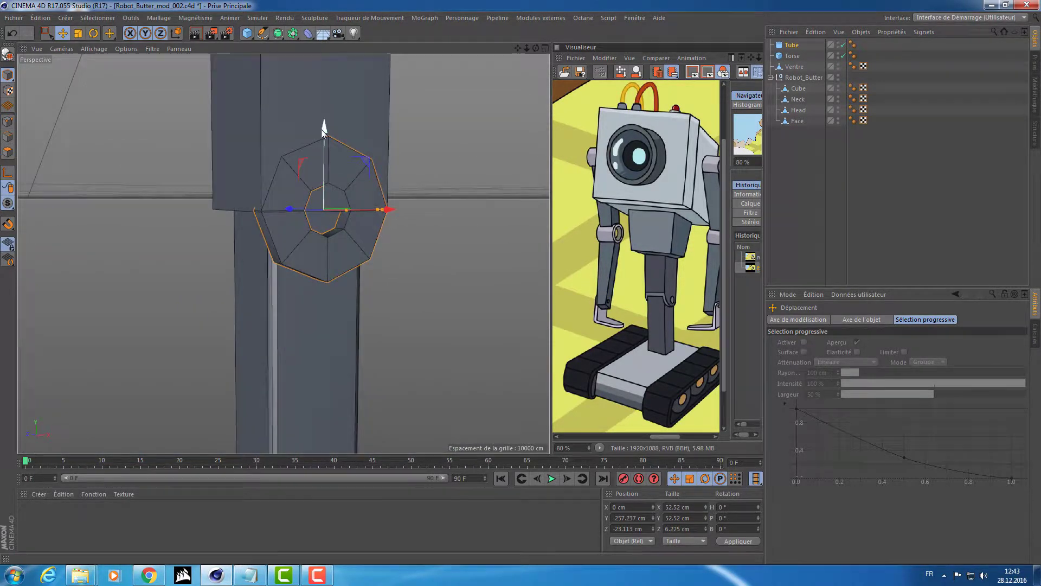
left_click_drag(321, 129, 404, 154)
middle_click_drag(404, 149, 409, 243, "alt")
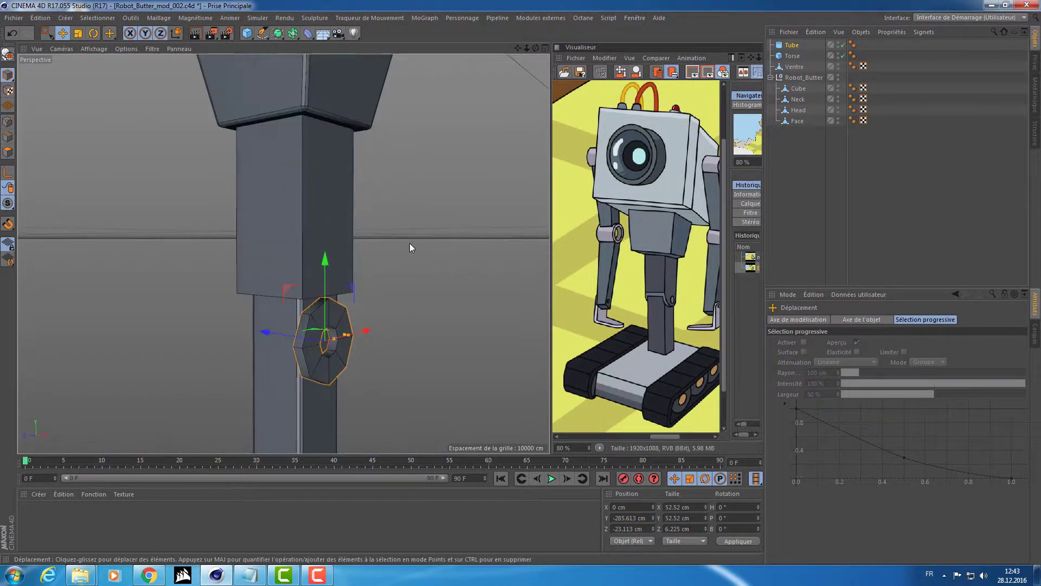
left_click_drag(409, 243, 321, 198, "alt")
Hide the Robot_Butter group in the viewport and select the tube below Torse
left_click(321, 197)
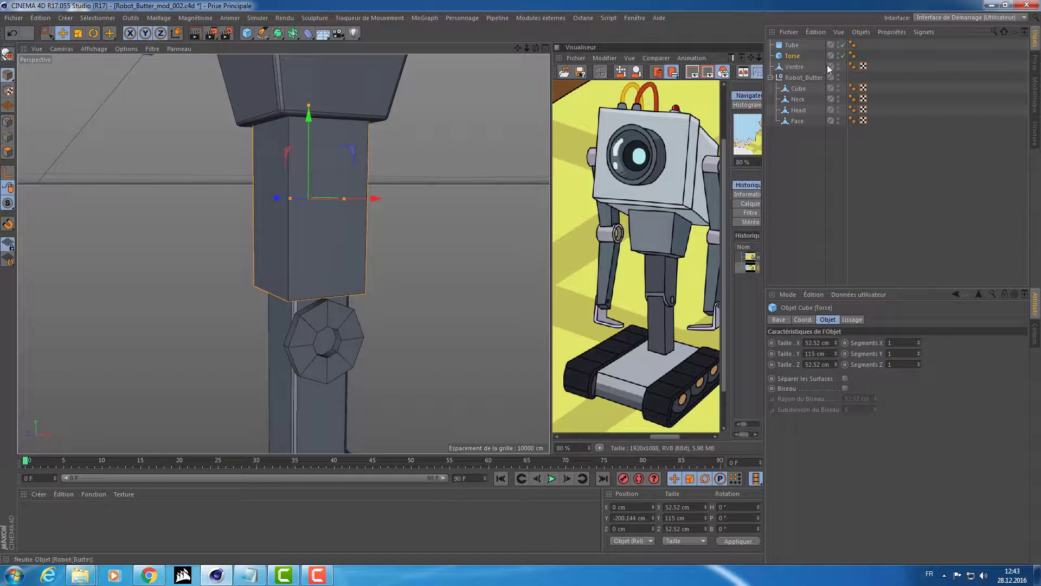
left_click(786, 68)
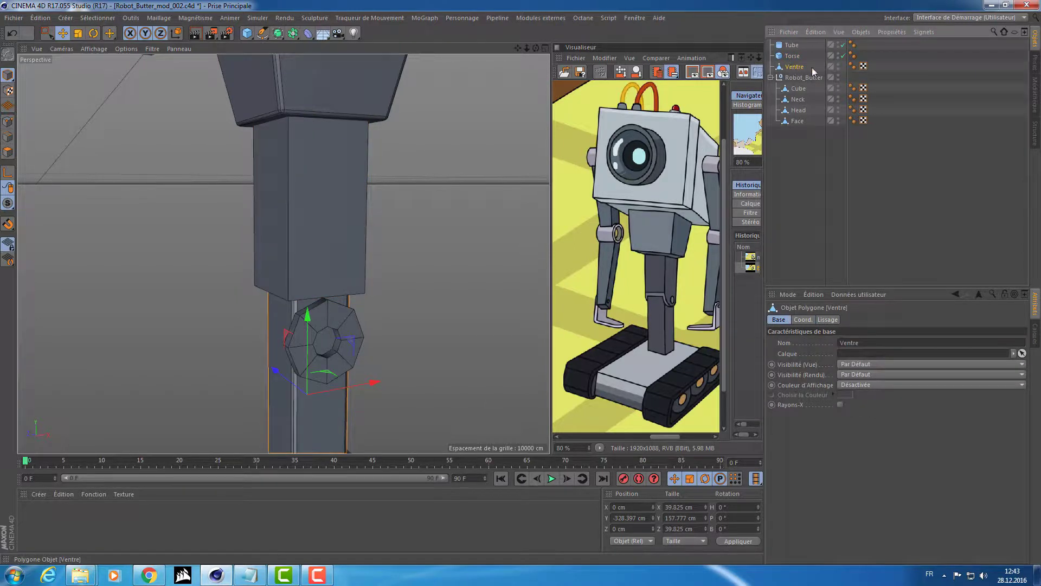
left_click(838, 76)
left_click_drag(425, 189, 298, 181, "alt")
left_click(313, 176)
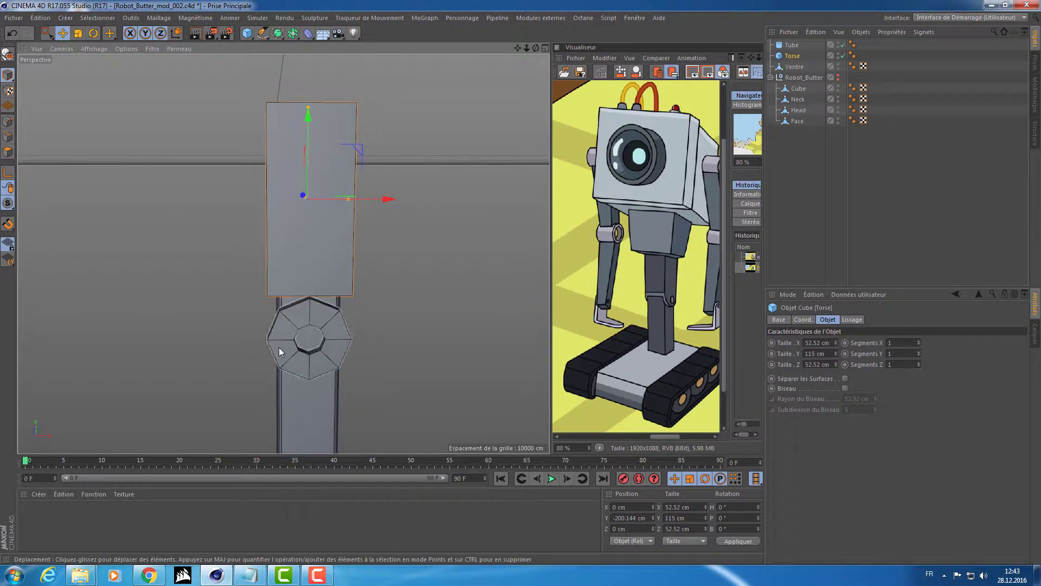
left_click(315, 346)
left_click(316, 346)
mouse_move(331, 347)
left_mouse_down("alt")
mouse_move(390, 328)
mouse_move(405, 277)
mouse_move(289, 321)
mouse_move(337, 315)
mouse_move(259, 316)
mouse_move(253, 339)
mouse_move(285, 324)
mouse_move(246, 311)
mouse_move(216, 229)
mouse_move(249, 242)
left_mouse_up("alt")
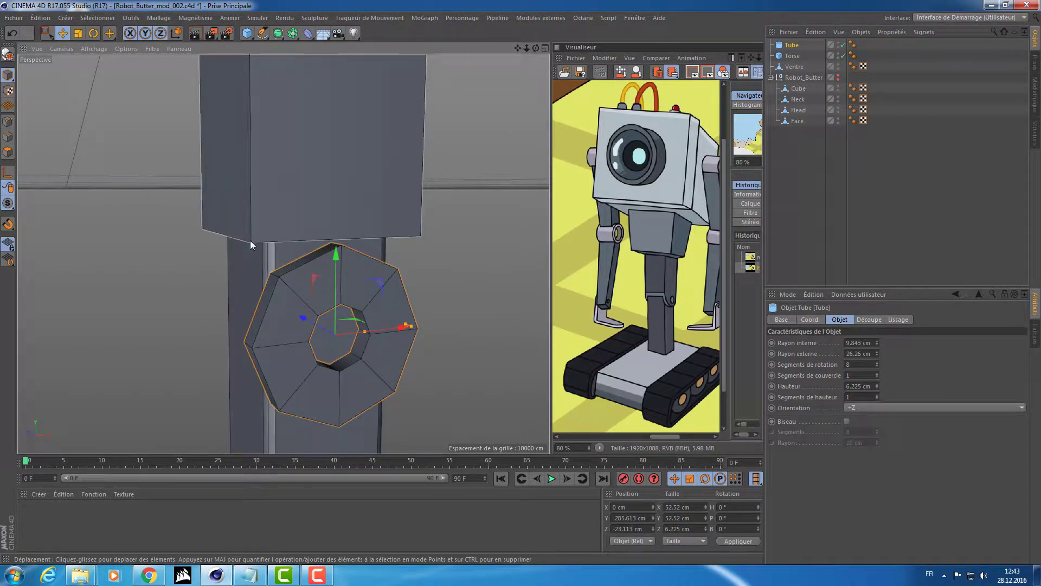
Convert the tube to an editable polygon object and optimize its points
key("c")
left_click(5, 142)
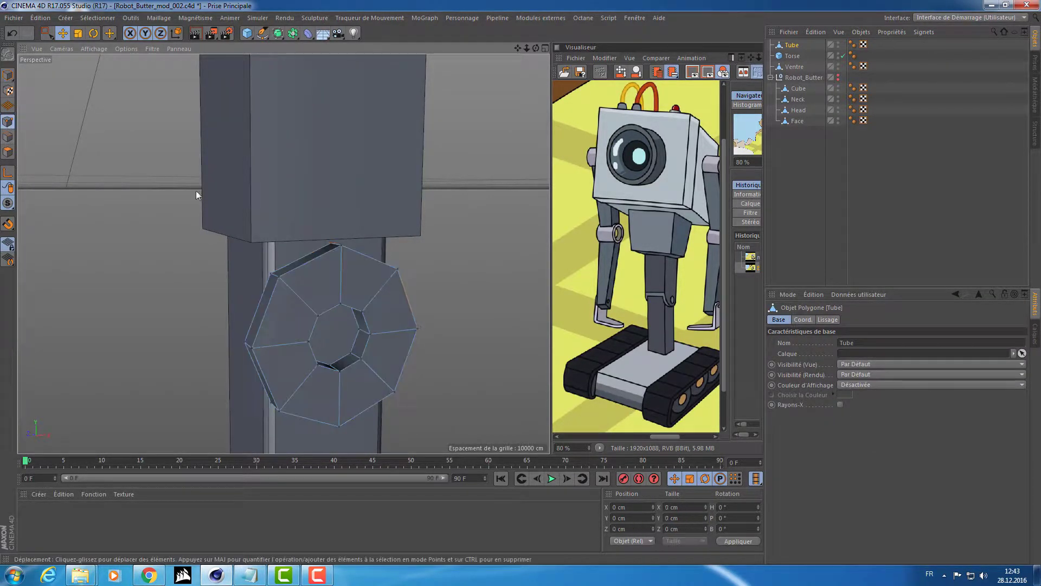
right_click(442, 224)
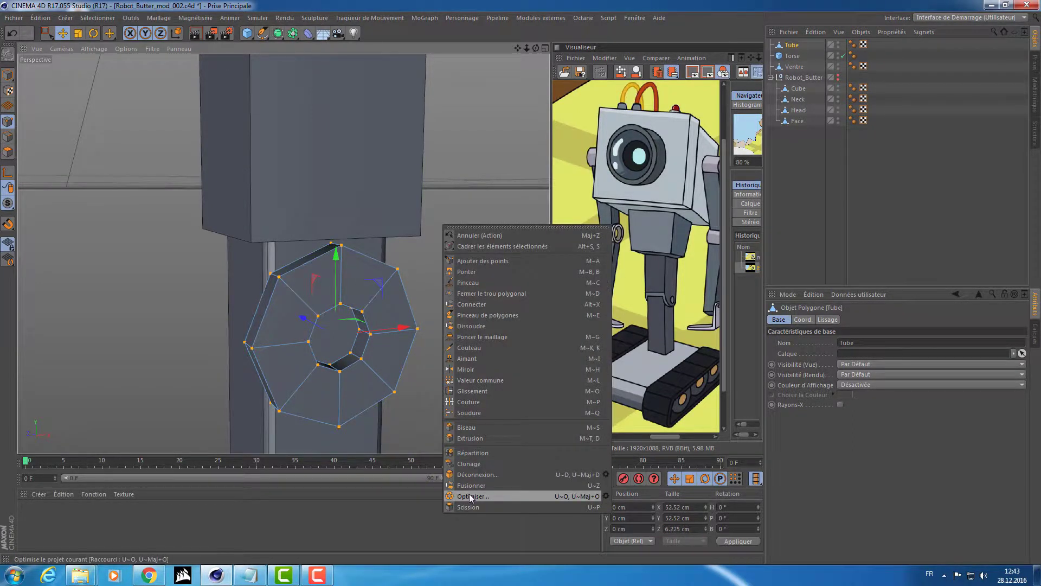
left_click(488, 495)
left_click_drag(438, 284, 469, 294, "alt")
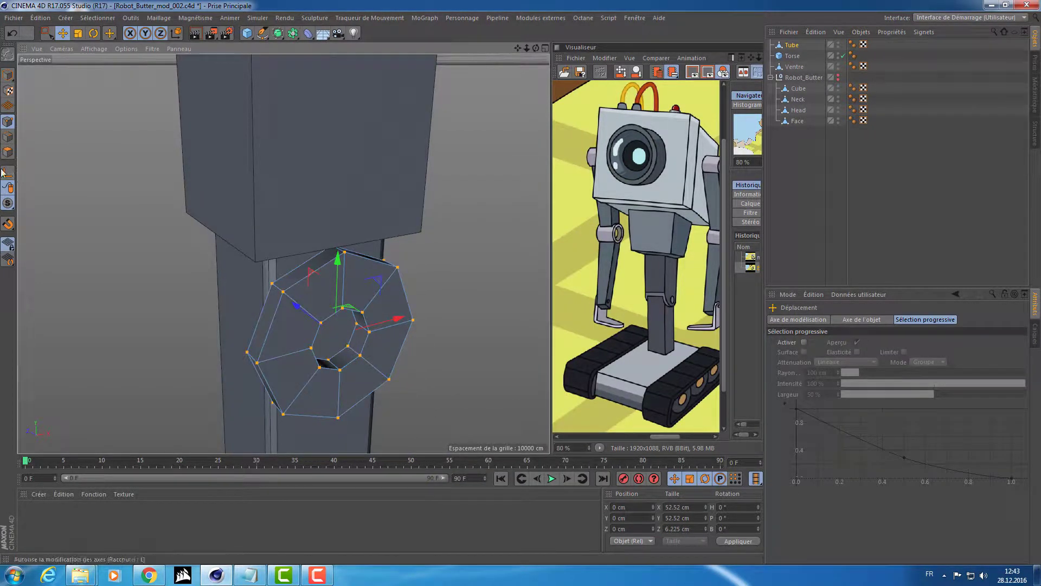
Select the four outer rim polygons on the upper half of the tube
left_click(8, 155)
left_click(269, 308)
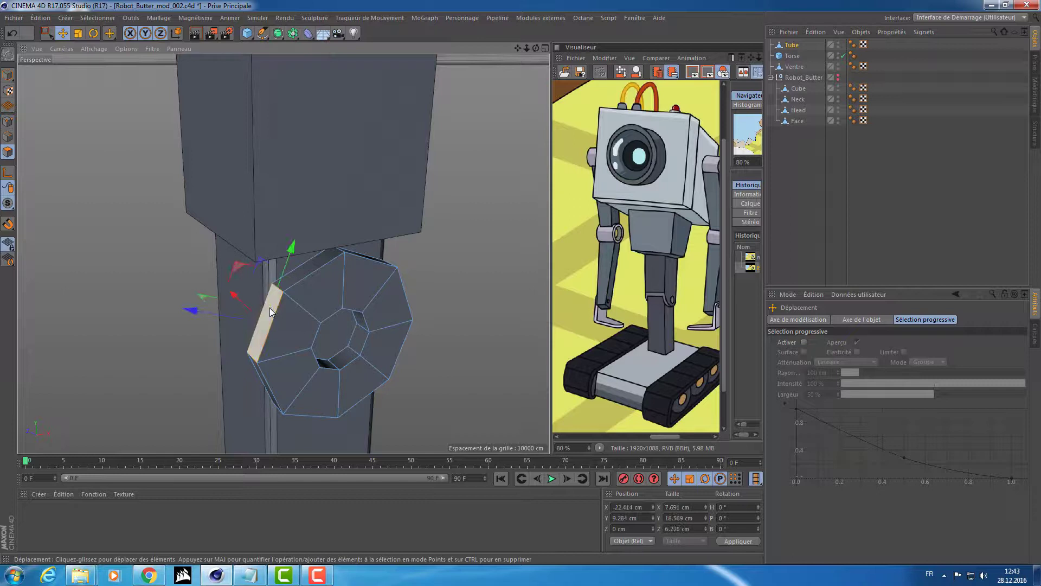
left_click(304, 263, "shift")
left_click_drag(401, 288, 360, 276, "alt")
left_click(393, 277, "shift")
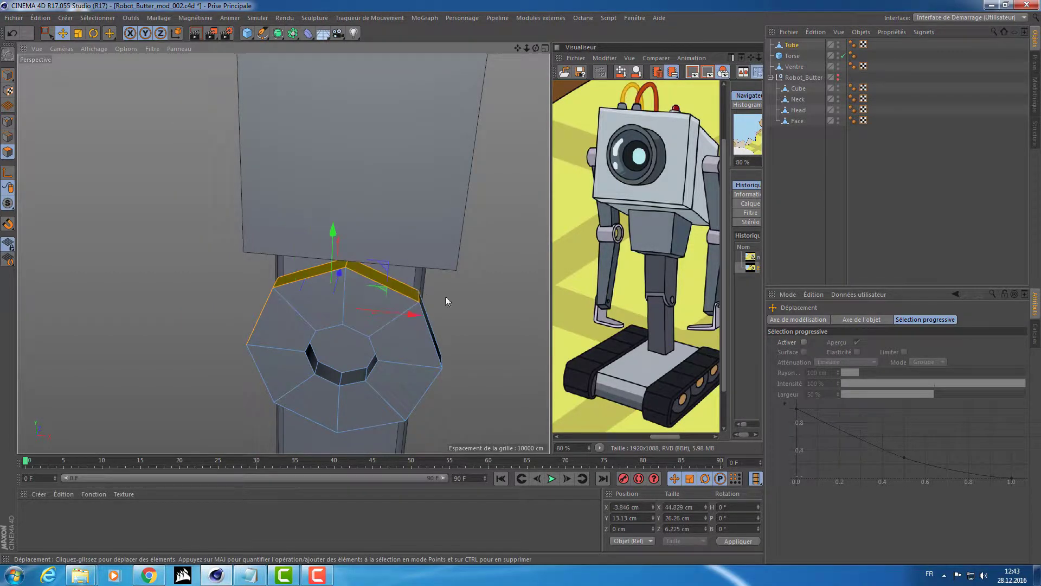
left_click_drag(445, 296, 399, 269, "alt")
left_click(415, 359, "shift")
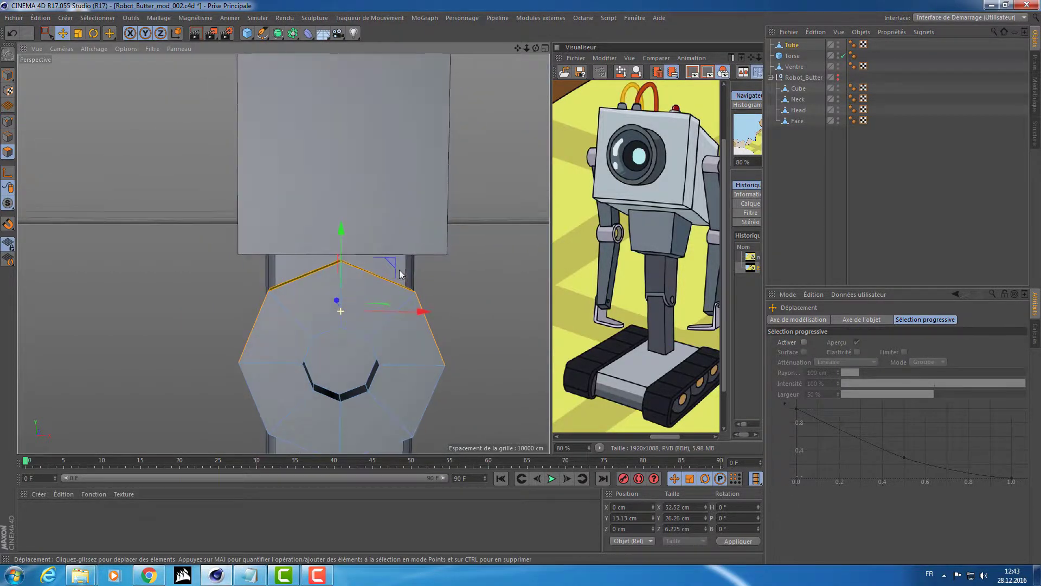
Extrude the selected rim polygons outward and scale them to about 53.9 cm wide in X
key("d")
left_click_drag(117, 209, 145, 208)
key("t")
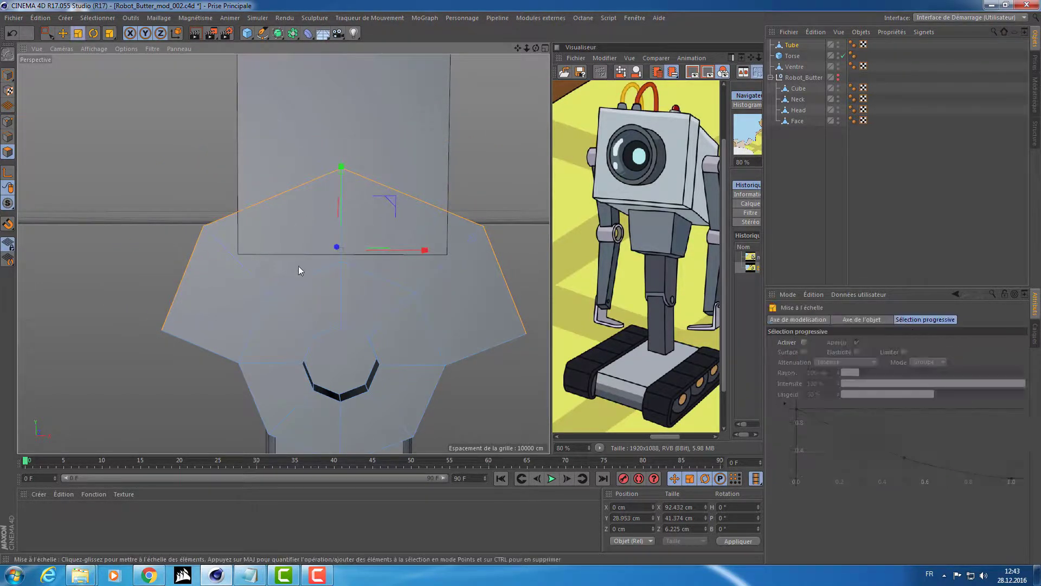
left_click_drag(414, 253, 391, 252)
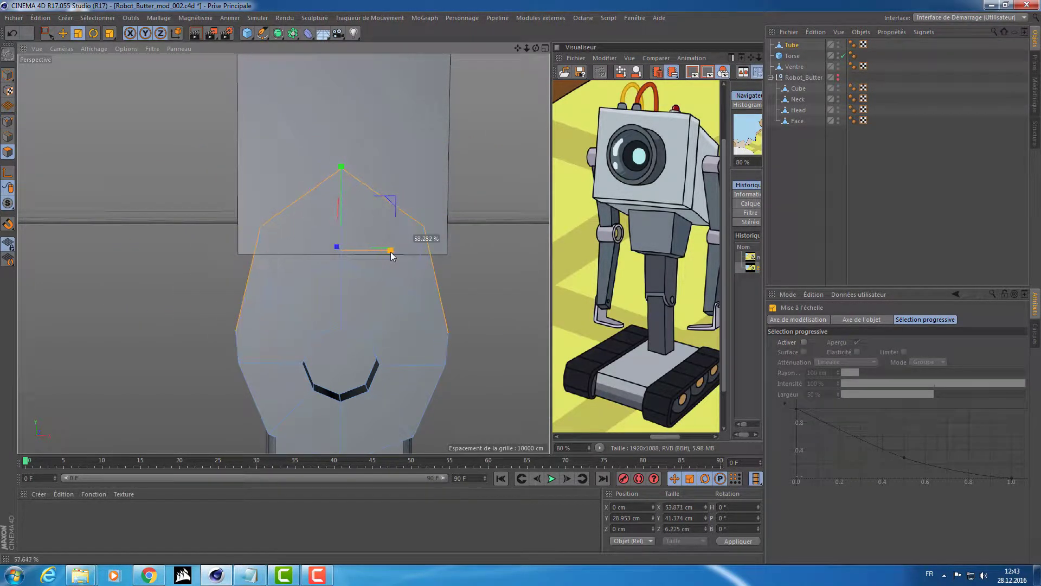
Raise the extruded polygons to about 44 cm in Y and flatten them by setting their Y size to 0 cm
key("e")
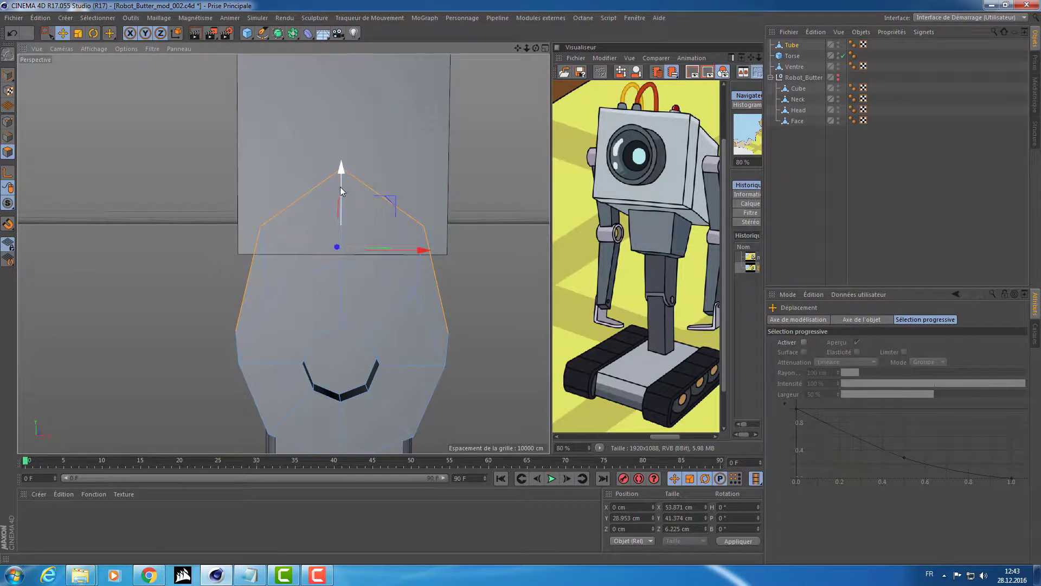
left_click_drag(340, 187, 337, 128)
key("t")
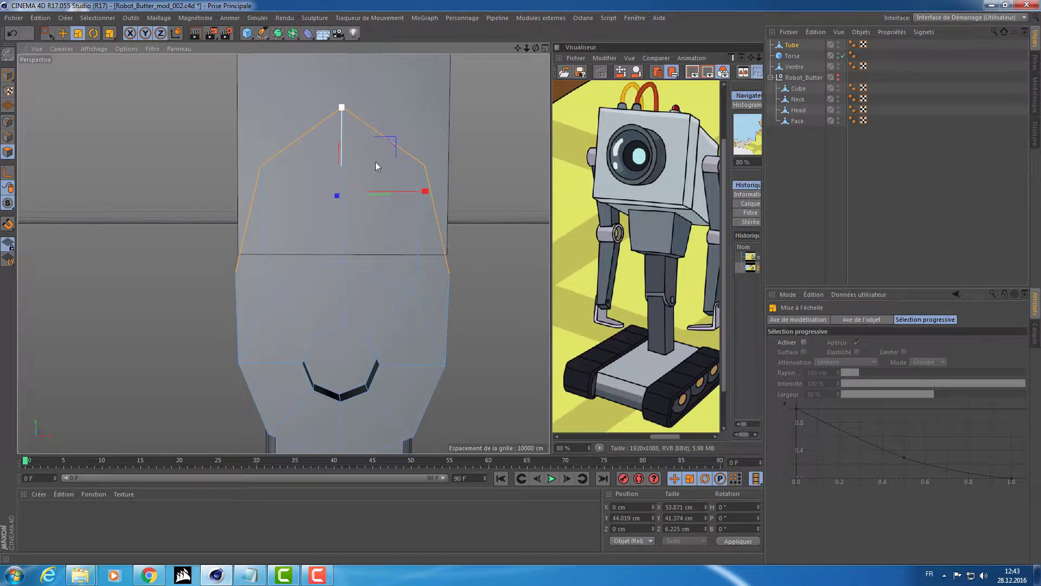
double_click(702, 516)
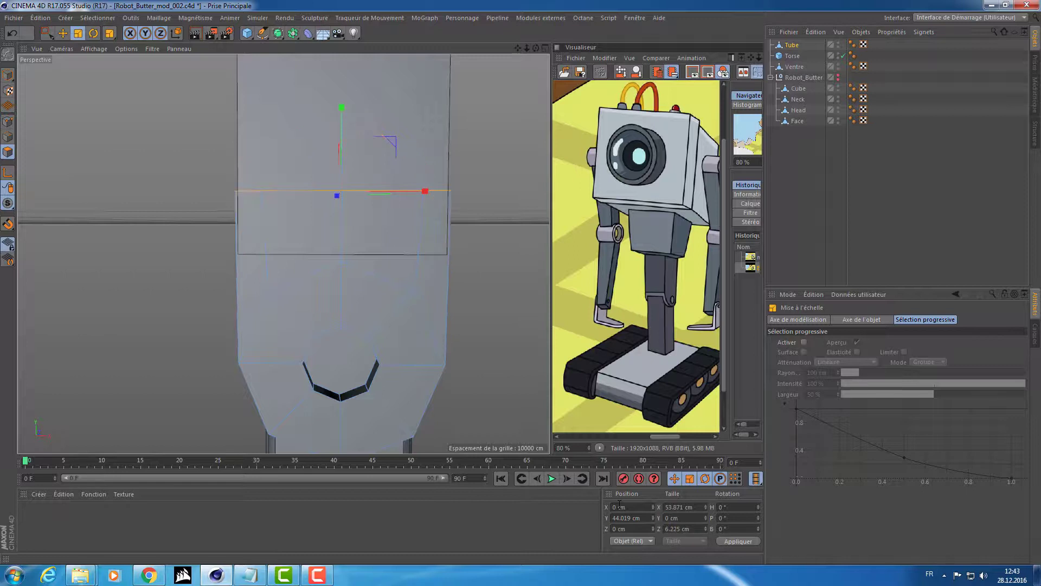
Scale the flattened top faces to about 52.8 cm in X in the front view to match Torse's width
key("e")
left_click_drag(261, 242, 222, 232, "alt")
key("F5")
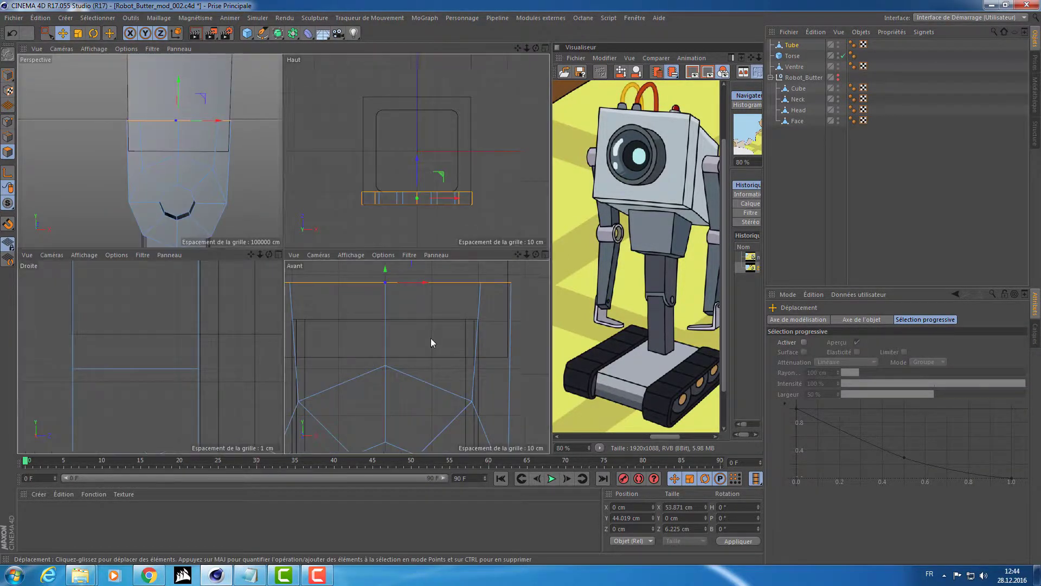
middle_click(431, 339)
key("t")
mouse_move(365, 162)
left_mouse_down()
mouse_move(327, 166)
mouse_move(359, 164)
left_mouse_up()
Examine the joint's alignment with Torse and its overall shape in the front and perspective views
scroll(481, 262, "down", 8)
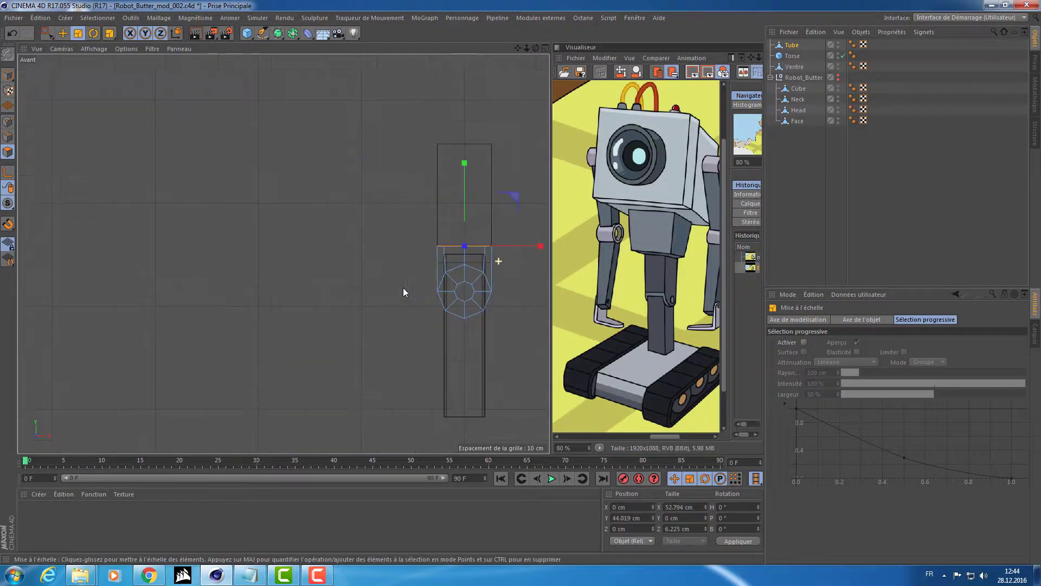
scroll(488, 275, "up", 6)
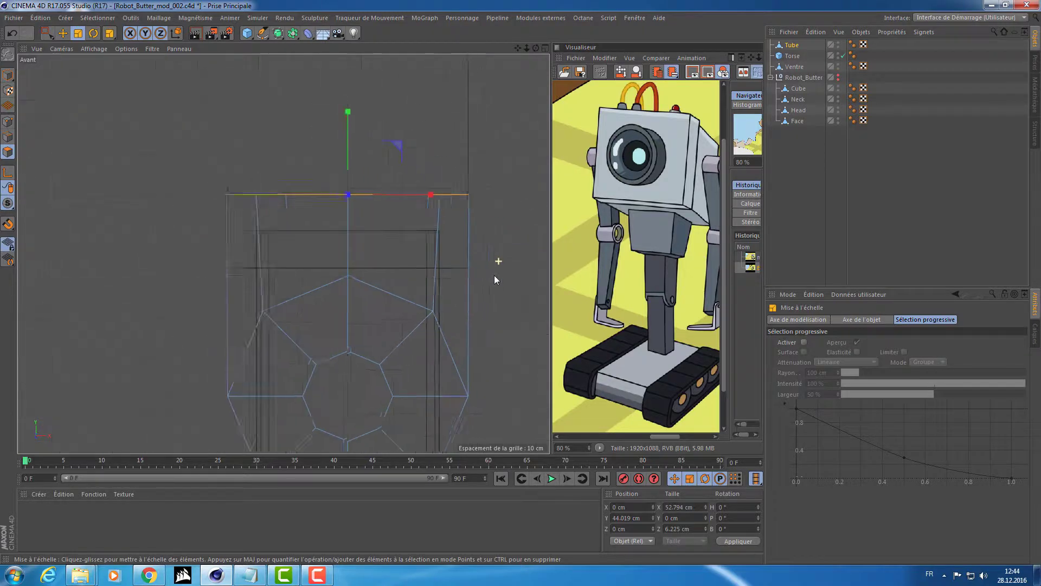
scroll(472, 258, "up", 1)
middle_click(472, 256)
middle_click(171, 170)
scroll(337, 196, "up", 3)
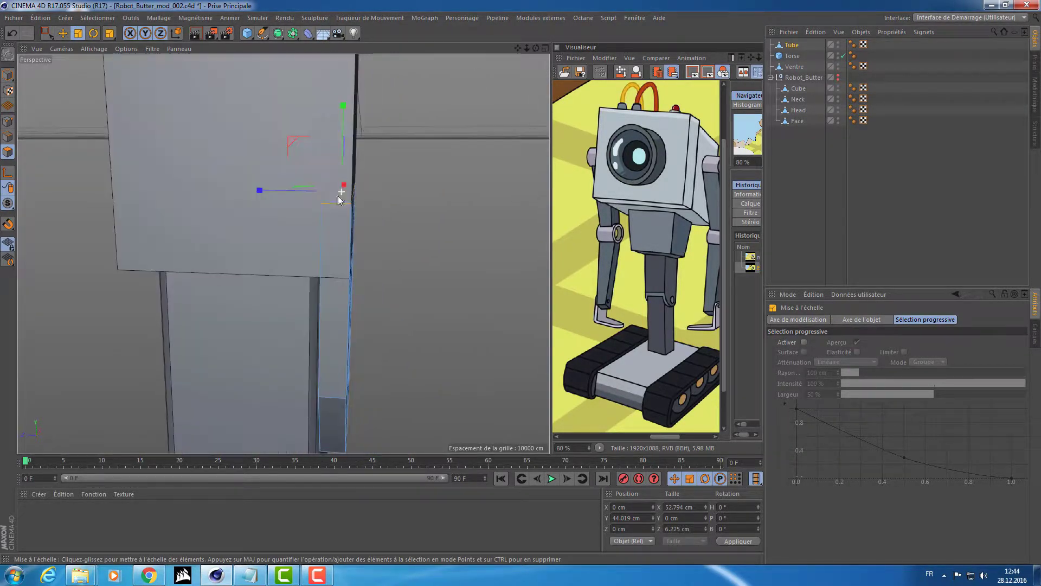
scroll(337, 196, "down", 4)
left_click_drag(320, 215, 223, 240, "alt")
right_click_drag(223, 239, 373, 242, "alt")
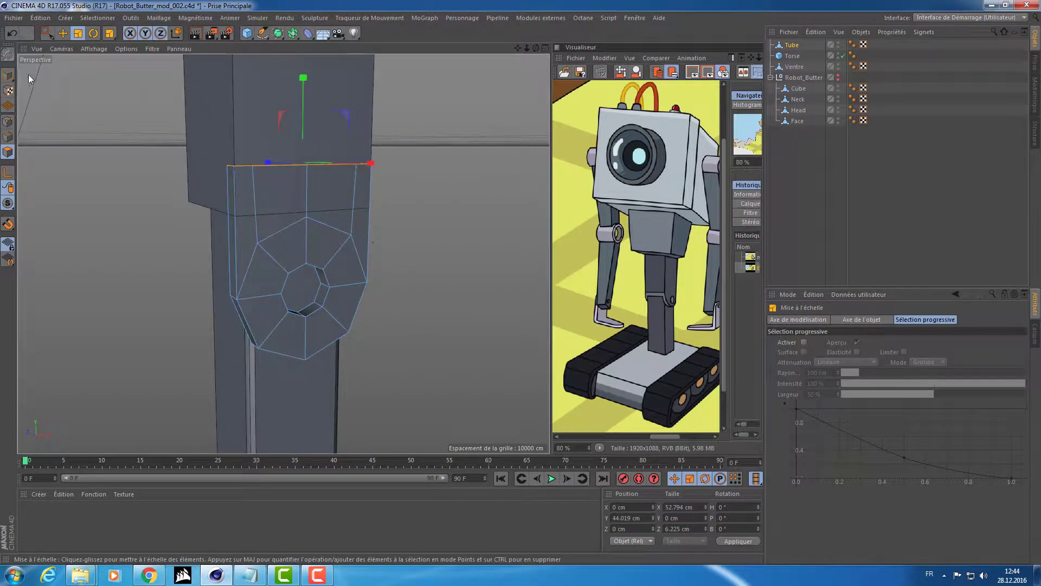
Lower the plate's top faces to about 29.8 cm in Y and extrude them upward by 98.1 cm
left_click(8, 76)
key("e")
left_click_drag(301, 210, 211, 214)
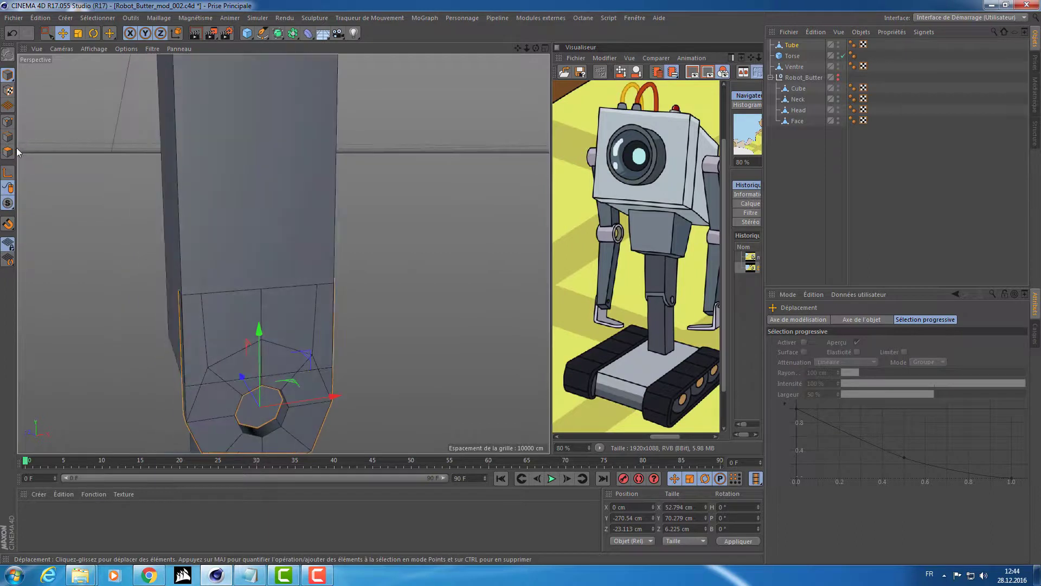
left_click(6, 154)
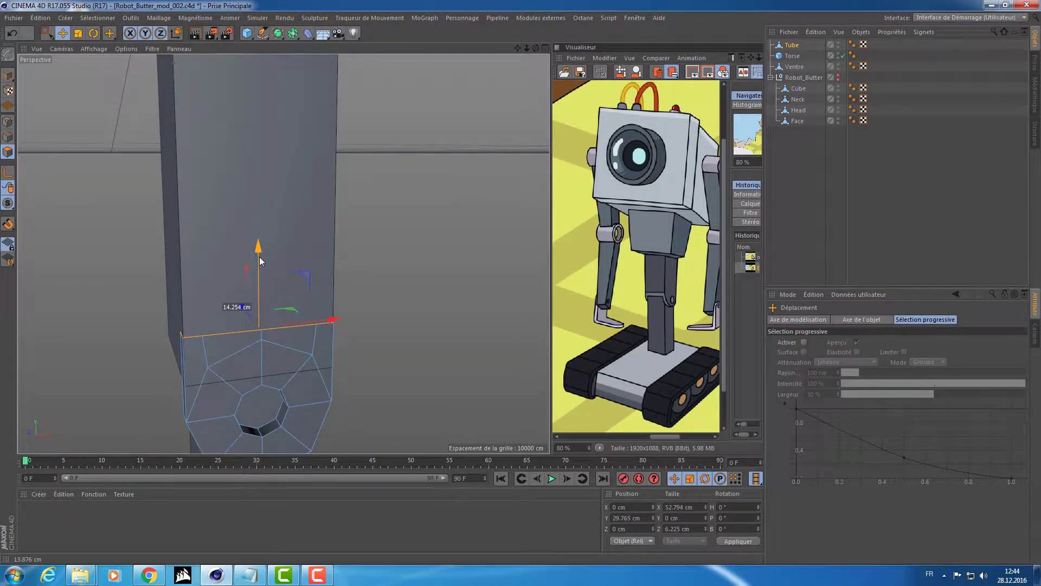
right_click_drag(245, 255, 169, 260, "alt")
key("d")
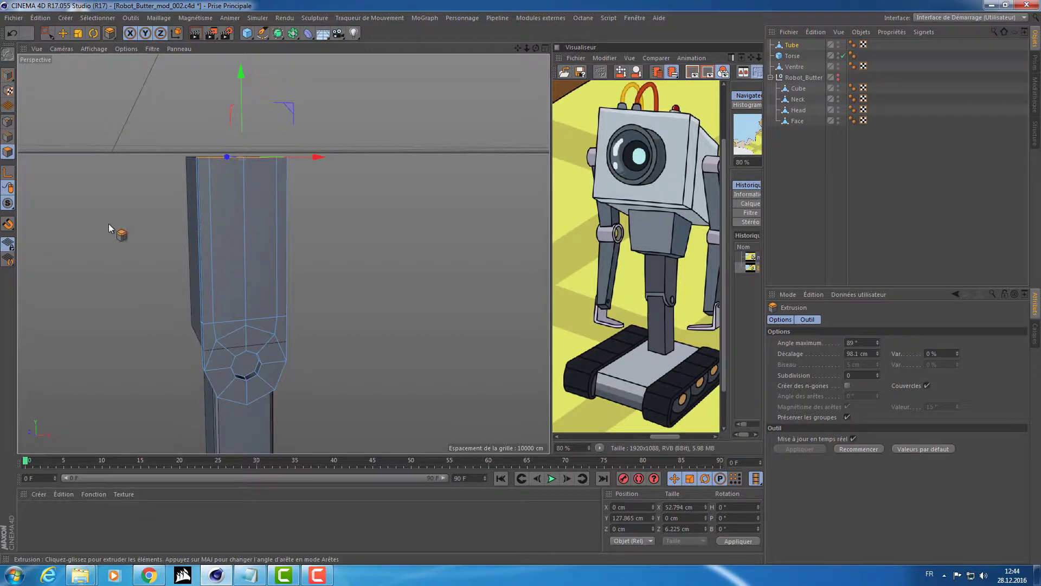
left_click_drag(109, 228, 302, 267, "alt")
Disable the Torse cube to expose the inner side of the joint plate above Ventre
key("e")
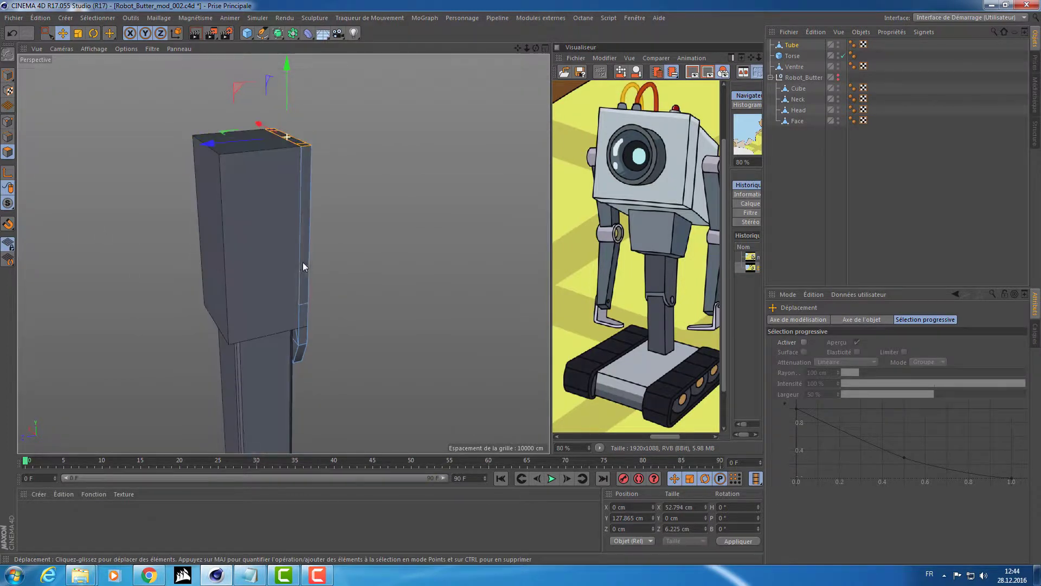
left_click_drag(280, 199, 295, 210, "alt")
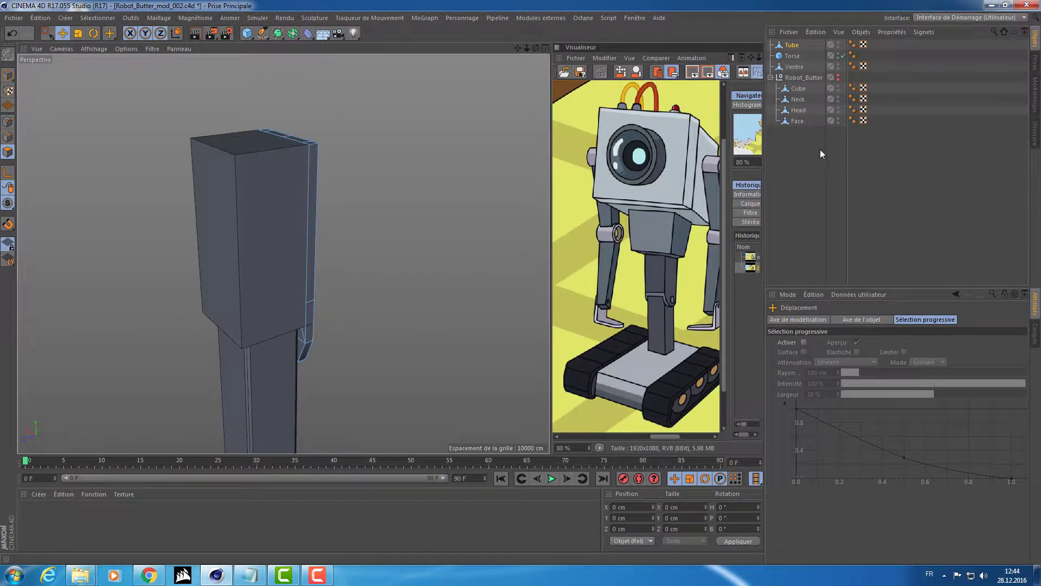
left_click(793, 56)
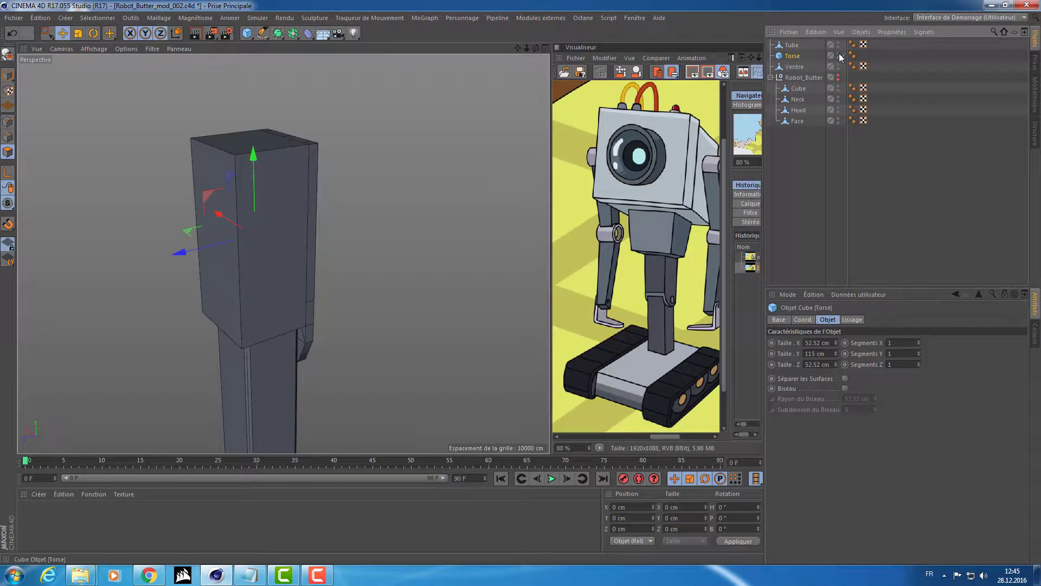
left_click(838, 55)
left_click(794, 67)
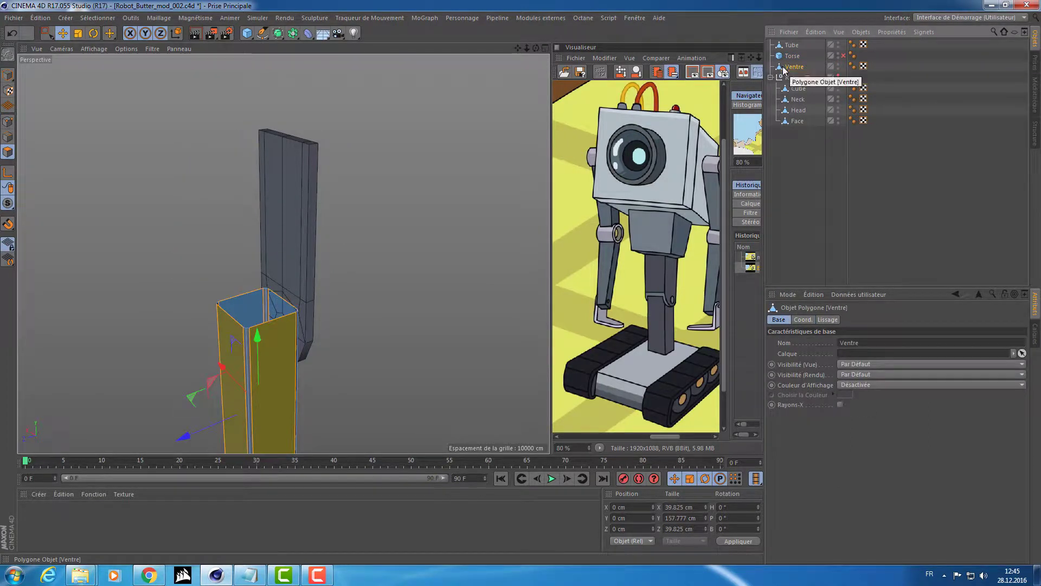
scroll(298, 201, "up", 10)
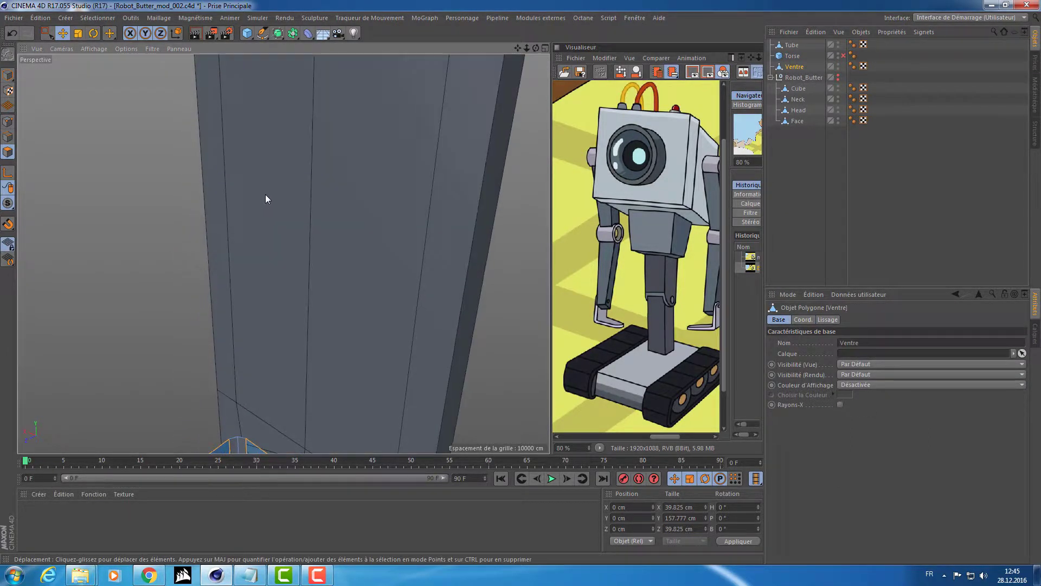
scroll(265, 194, "down", 8)
left_click_drag(321, 186, 342, 152, "alt")
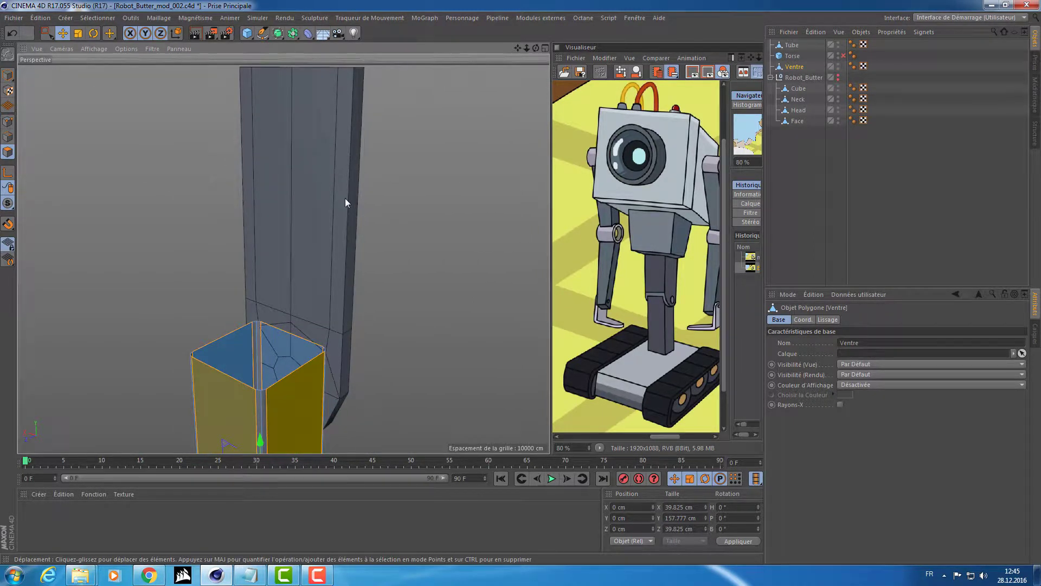
Extrude the two narrow vertical strips along the inner side edges of Tube by 19.7 cm
left_click(792, 45)
left_click(337, 151)
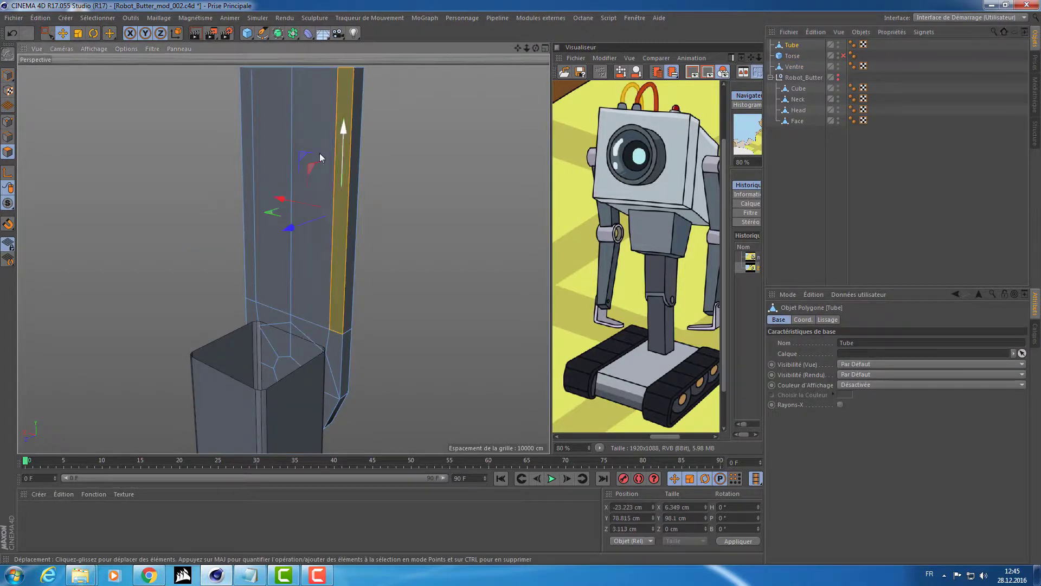
left_click(244, 138, "shift")
left_click_drag(195, 147, 215, 162, "alt")
key("d")
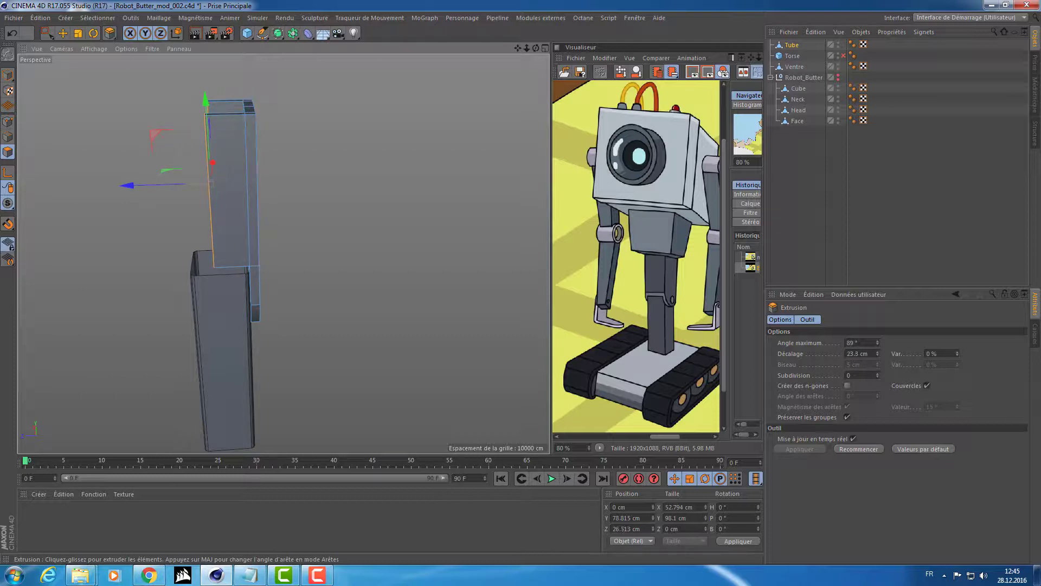
left_click(10, 76)
left_click_drag(126, 141, 417, 144, "alt")
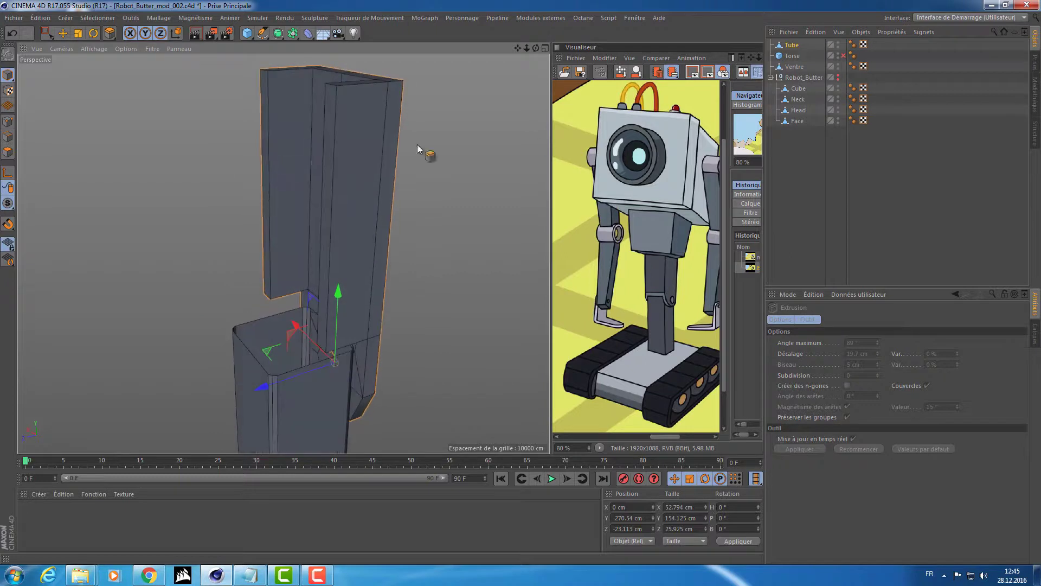
Add a Symmetry generator and make Tube its child
left_click(6, 154)
left_click_drag(181, 143, 216, 105, "alt")
left_click(206, 146)
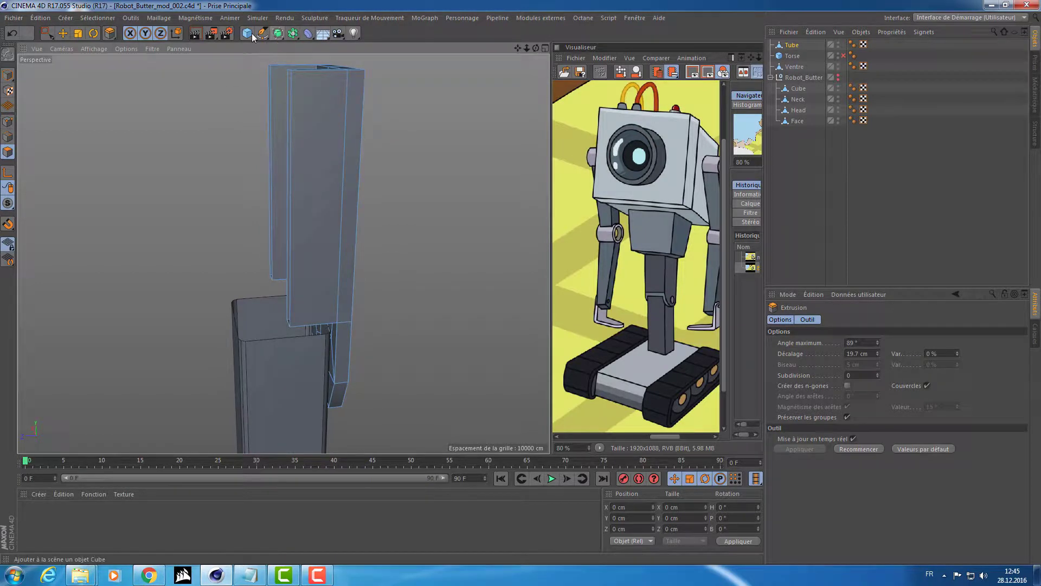
left_click(293, 34)
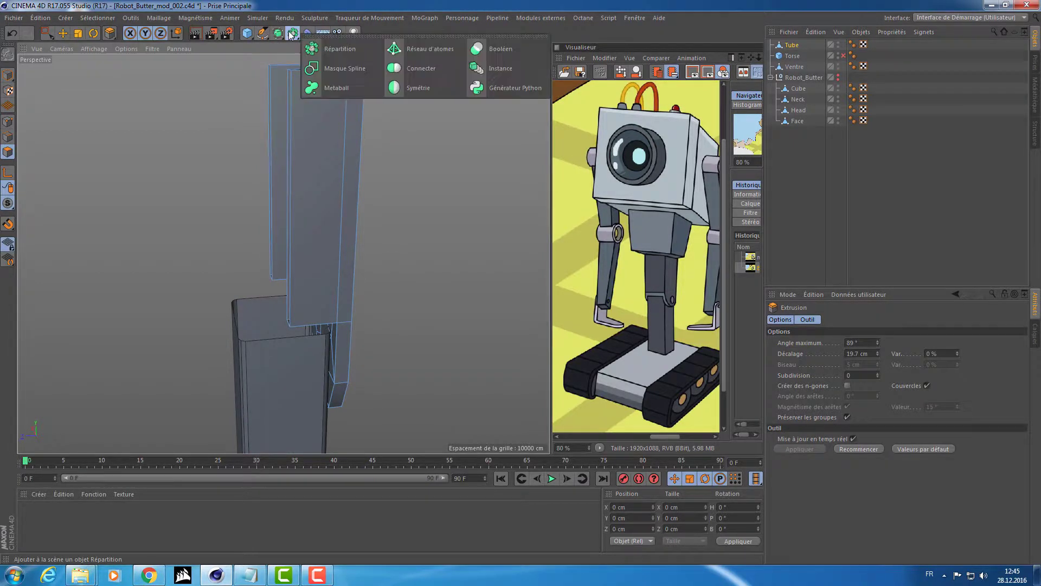
left_click(402, 90)
left_click(786, 56)
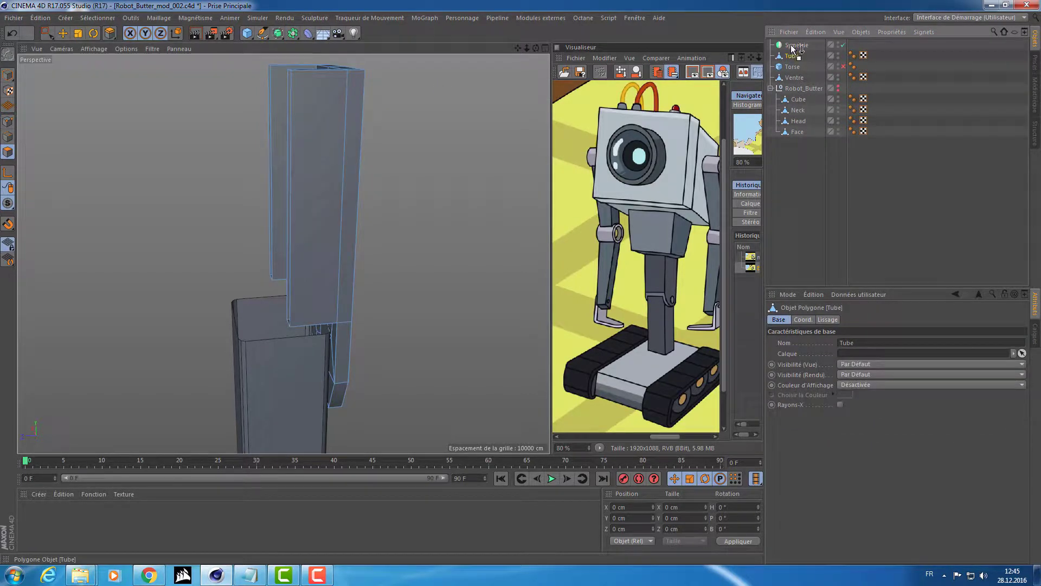
left_click(793, 46)
Set the symmetry plane to XY and inspect the seam between the two halves
left_click_drag(505, 158, 402, 223, "alt")
scroll(402, 223, "up", 3)
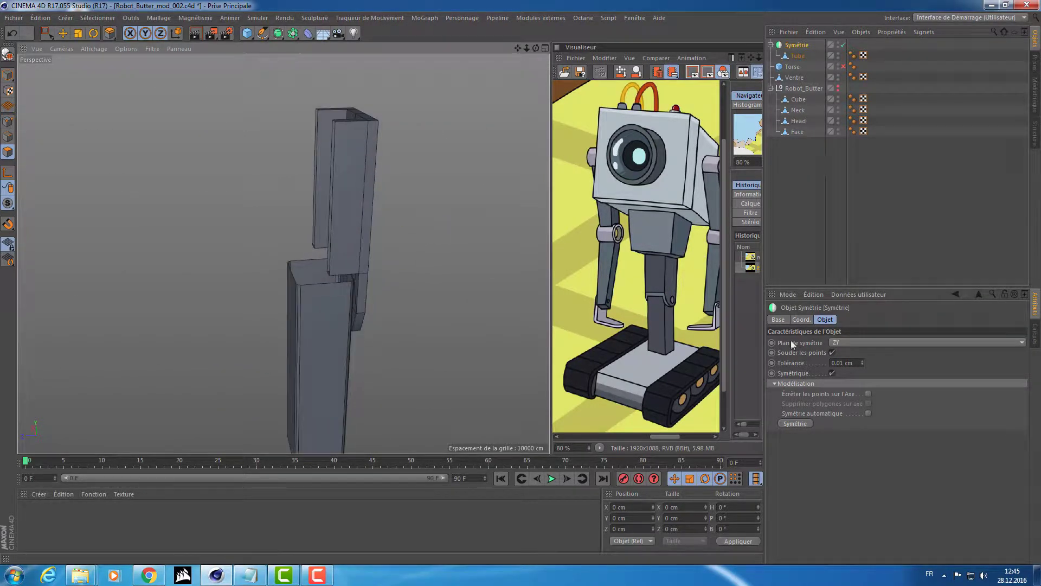
left_click(873, 342)
left_click(865, 350)
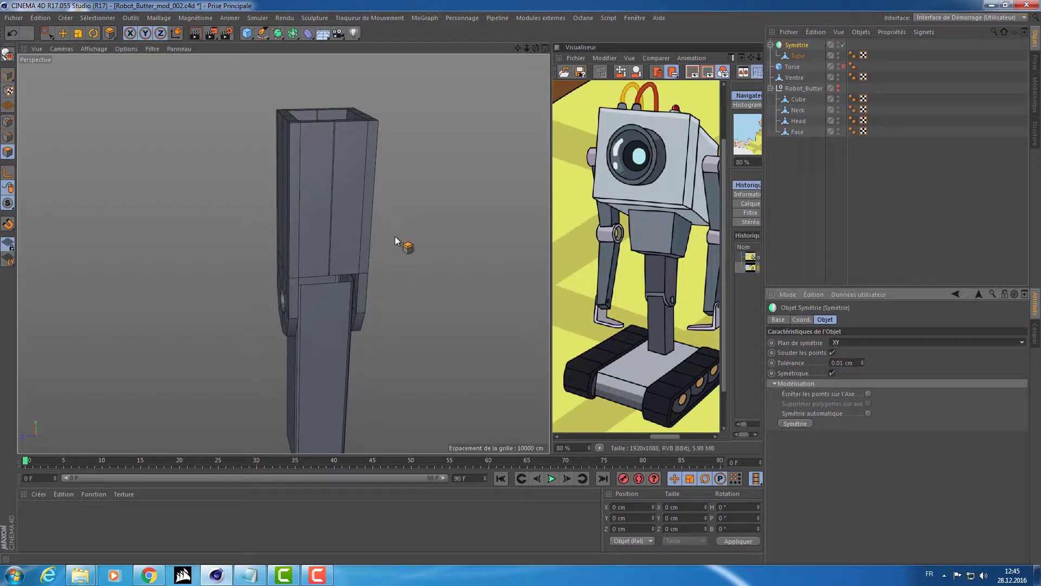
left_click_drag(396, 237, 330, 245, "alt")
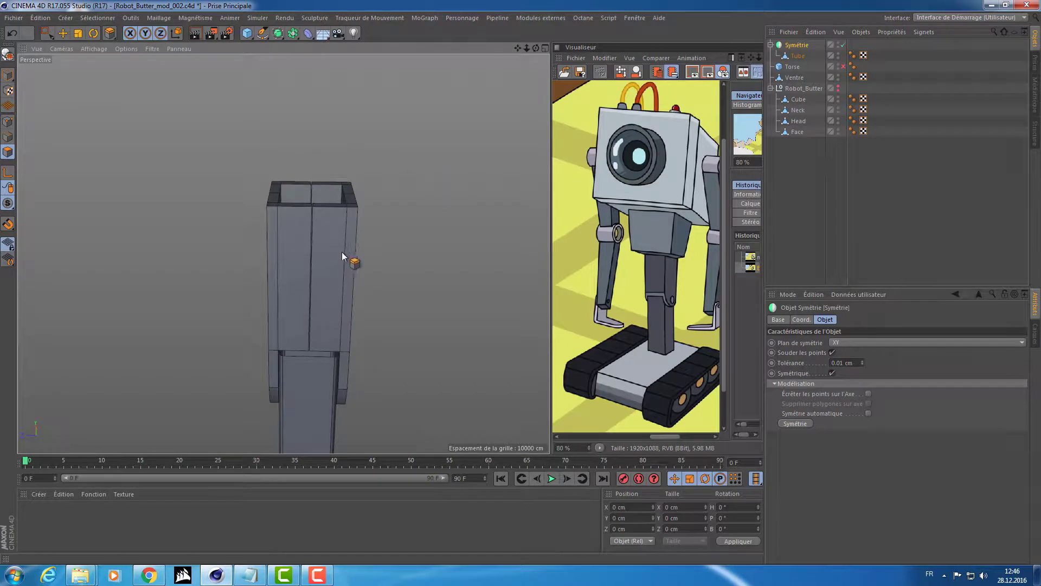
right_click_drag(305, 239, 340, 223, "alt")
left_click_drag(339, 219, 282, 220, "alt")
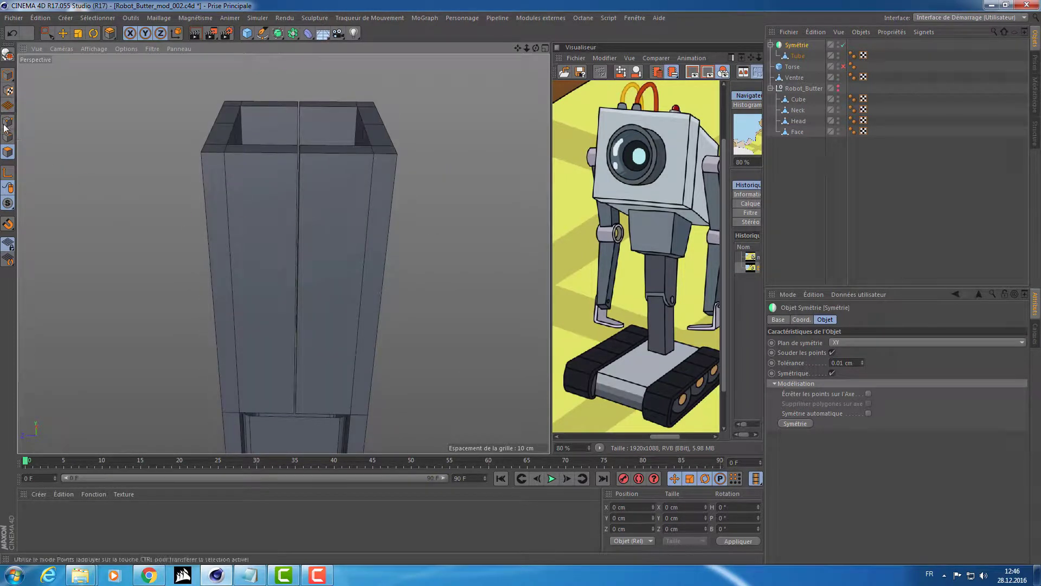
Select the points at the ends of Tube's two side arms along the symmetry seam in the top view
left_click(797, 57)
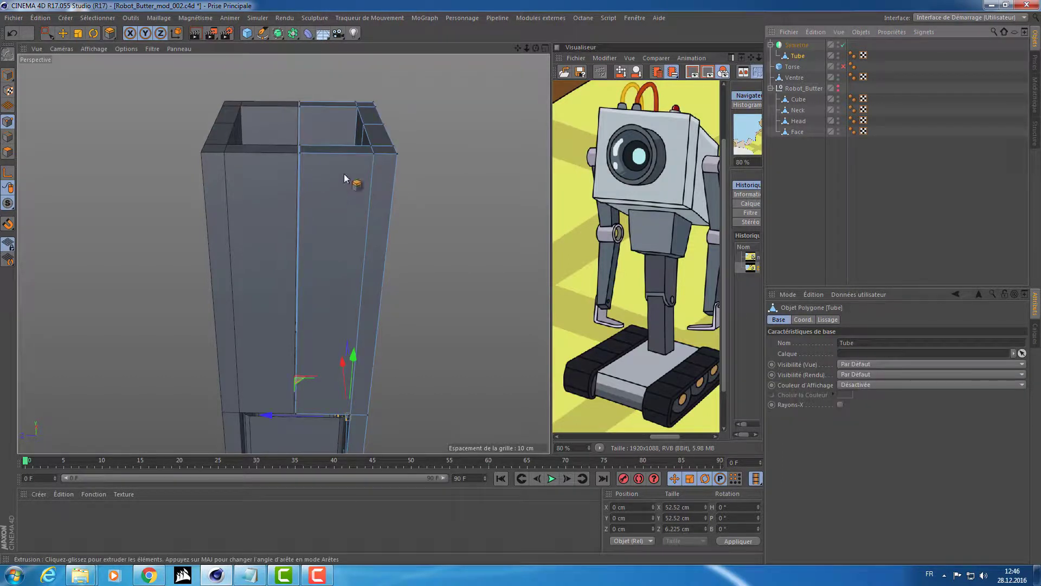
left_click(46, 33)
middle_click(317, 126)
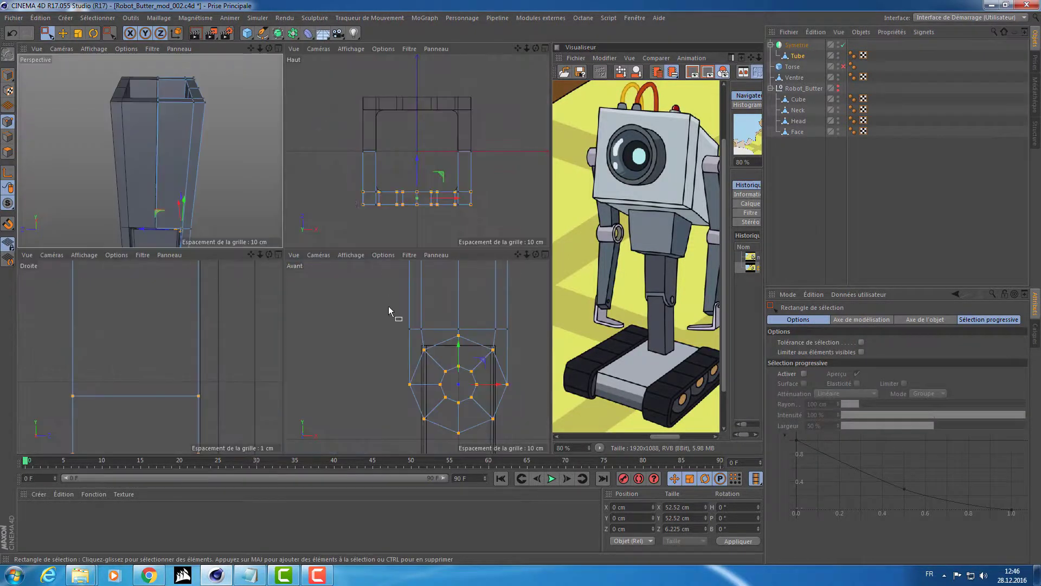
middle_click(388, 177)
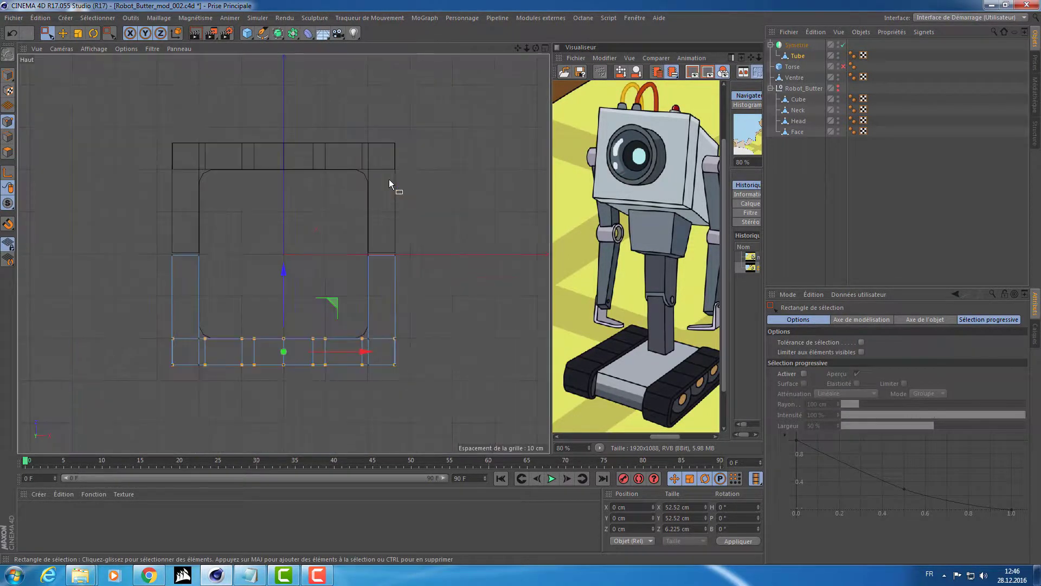
scroll(276, 222, "up", 5)
left_click_drag(473, 286, 480, 293)
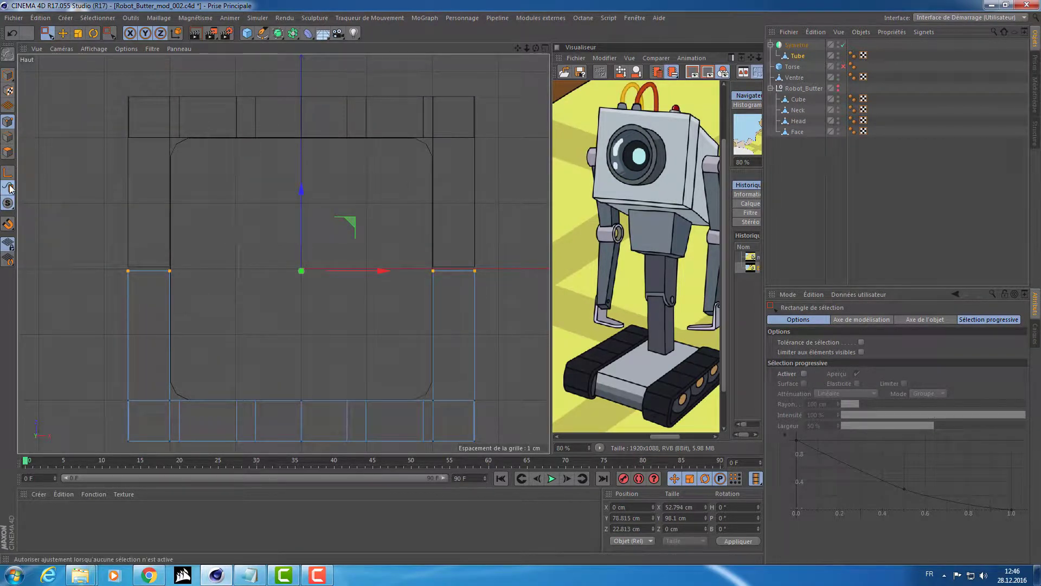
Enable snapping and reselect the seam points on both arms in the top view
scroll(128, 272, "up", 4)
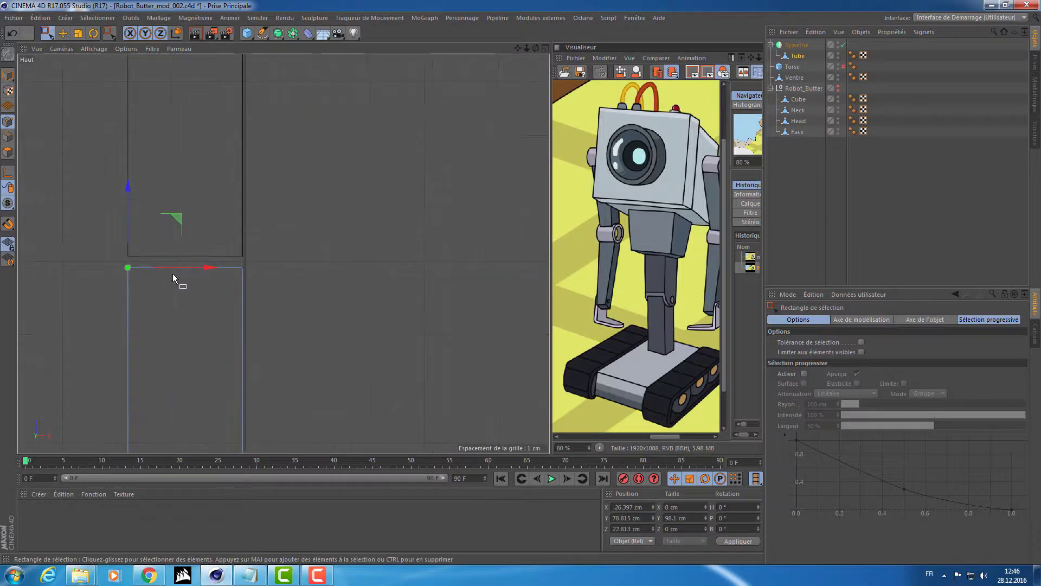
left_click_drag(5, 222, 126, 317)
scroll(389, 294, "down", 5)
scroll(347, 290, "up", 2)
middle_click_drag(426, 298, 219, 269)
left_click_drag(467, 296, 466, 297)
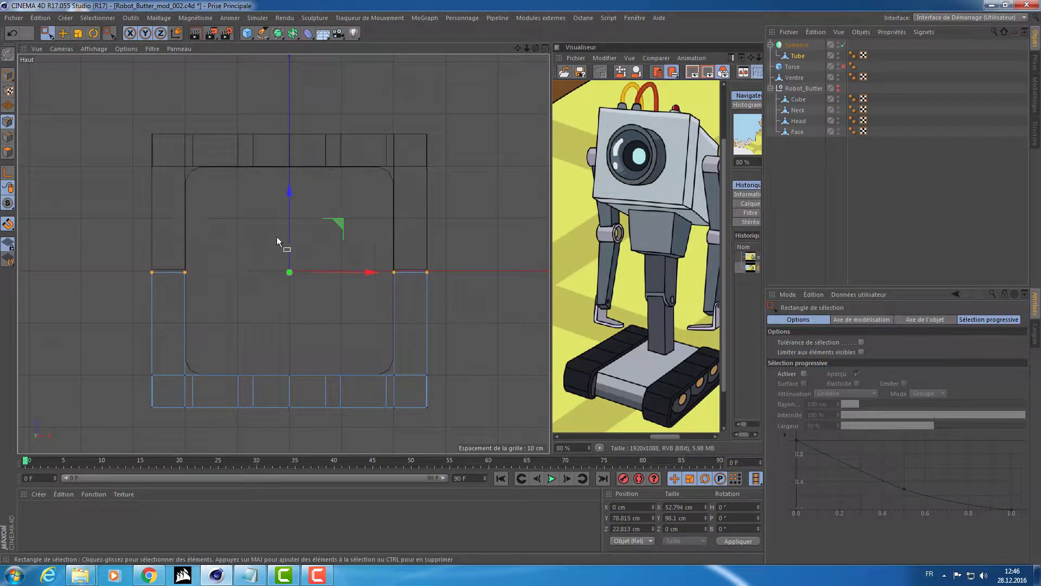
Try to move the seam points of both arms together, and undo the move
left_click_drag(291, 232, 302, 229)
key("ctrl+z")
right_click(151, 260)
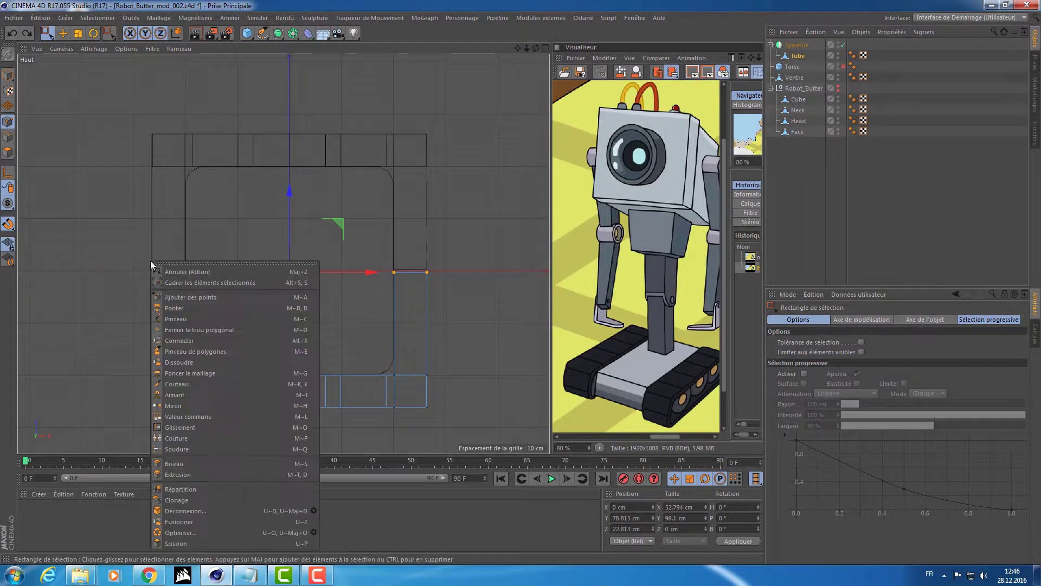
key("Escape")
Try to align only one arm's outer corner points with the mirror axis, at about 23.1 cm in Z
scroll(133, 274, "up", 5)
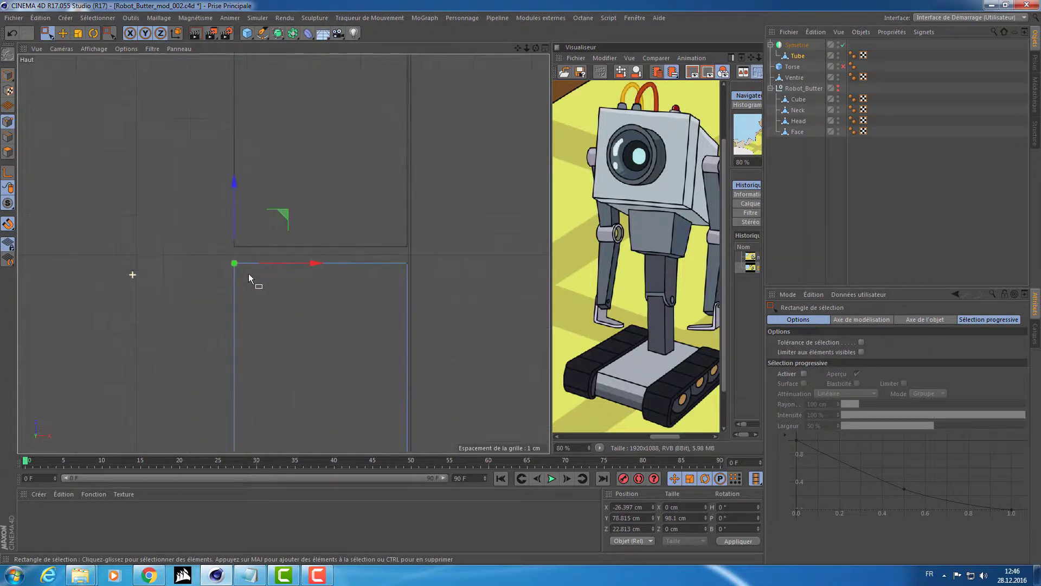
left_click_drag(239, 224, 240, 221)
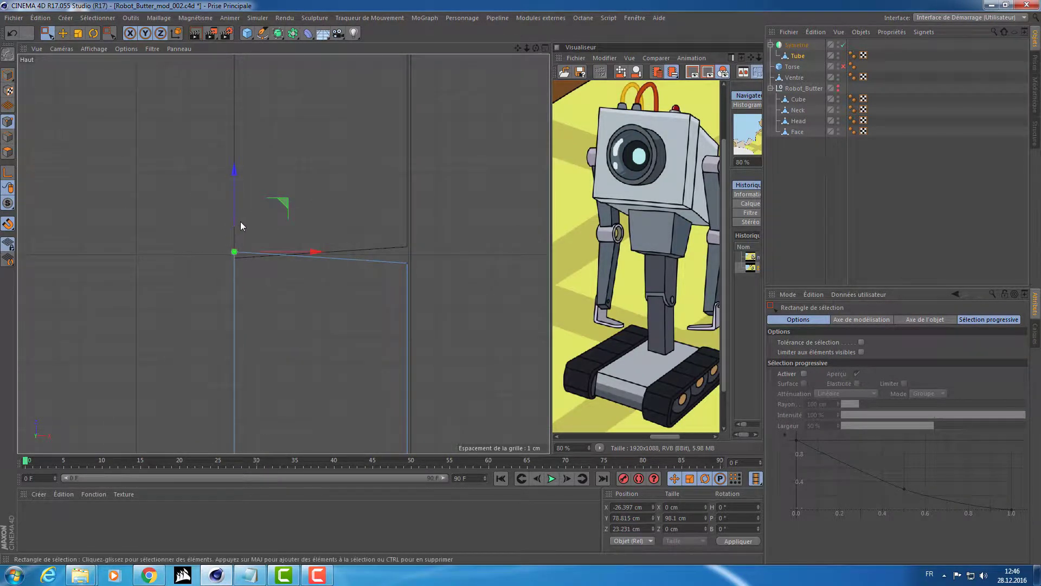
key("ctrl+z")
scroll(239, 245, "up", 3)
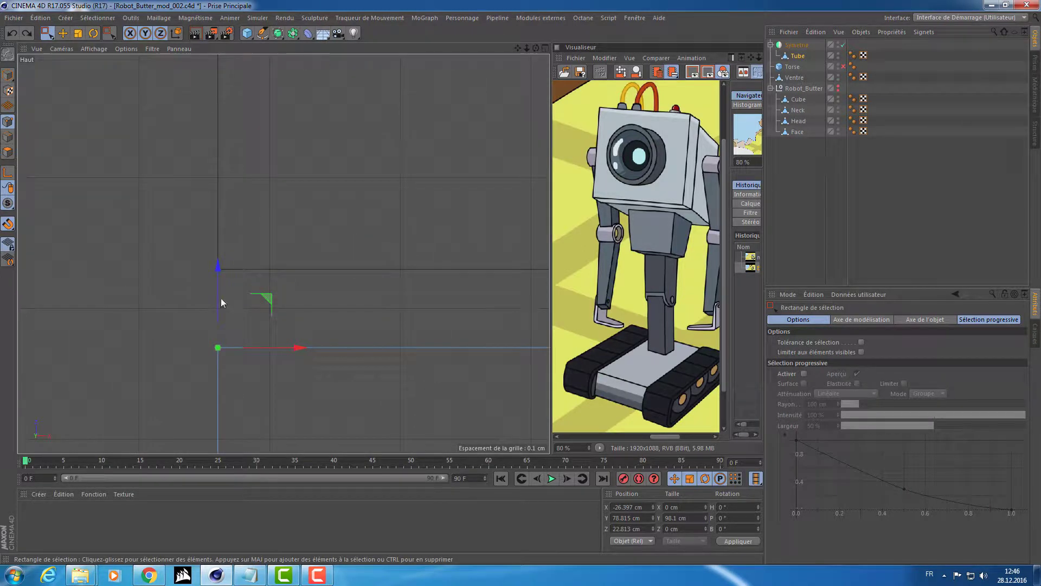
left_click_drag(221, 298, 235, 259)
right_click_drag(225, 293, 322, 278, "alt")
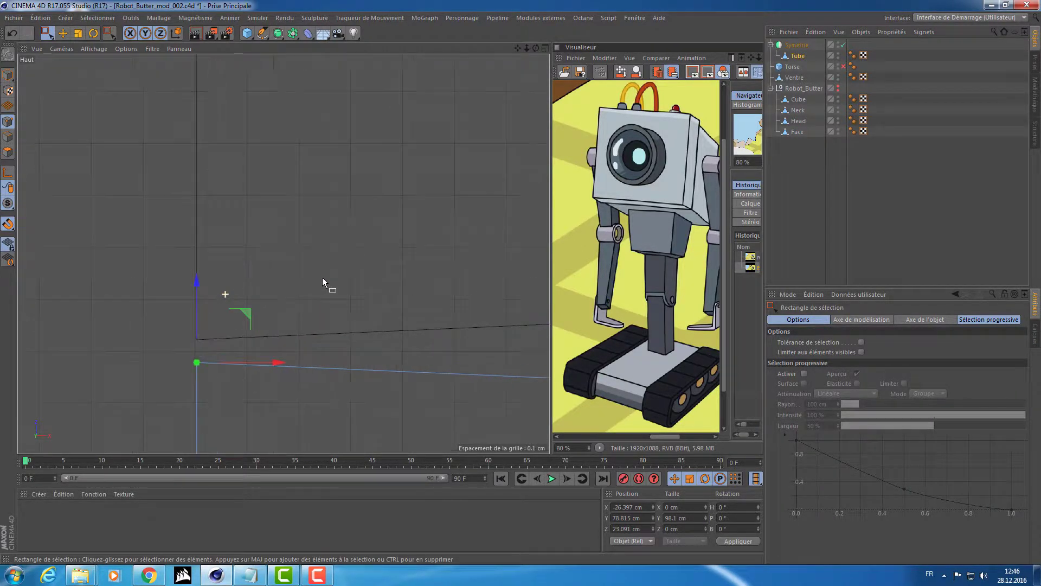
middle_click_drag(212, 351, 257, 290, "alt")
mouse_move(246, 270)
left_mouse_down()
mouse_move(248, 258)
mouse_move(238, 274)
mouse_move(244, 257)
left_mouse_up()
right_click_drag(338, 263, 303, 260, "alt")
middle_click_drag(488, 247, 279, 254, "alt")
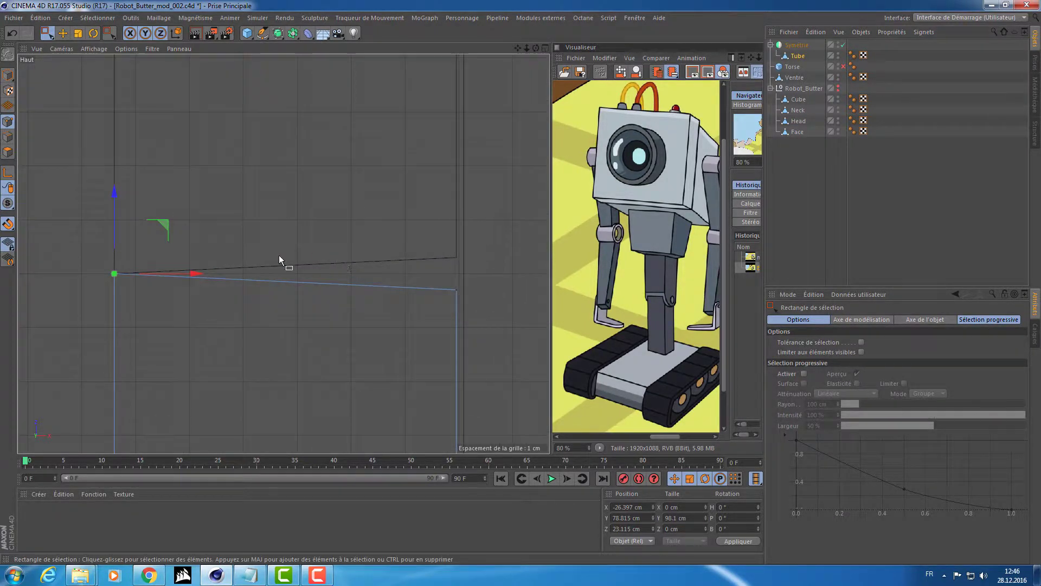
right_click_drag(278, 255, 191, 246, "alt")
Undo the corner-point moves and restore the selection of all seam points on both arms
key("ctrl+z")
key("ctrl+z")
key("ctrl+z")
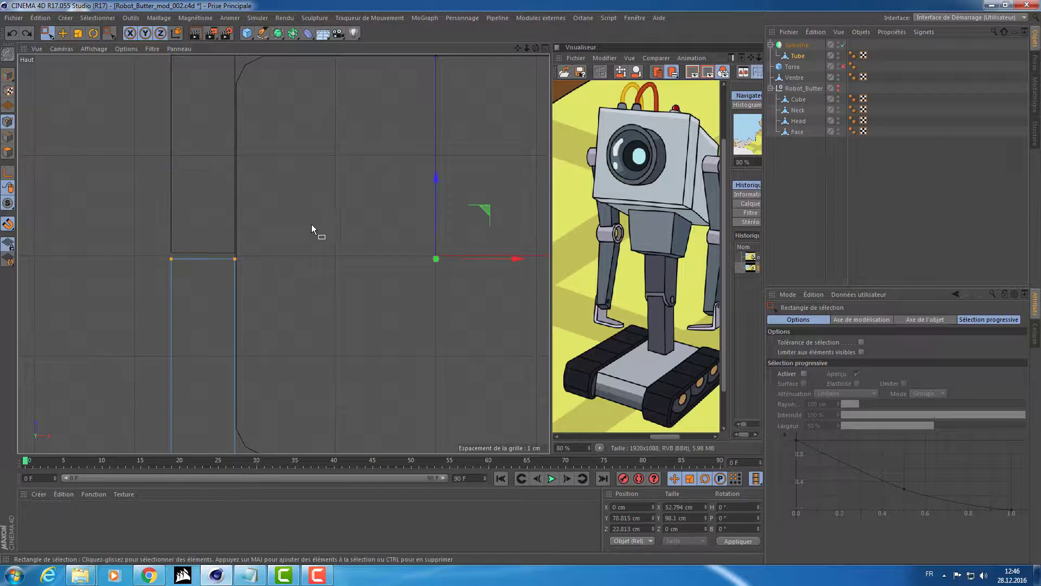
Move the seam points of both arms about 0.276 cm along Z onto the mirror axis and check the joint up close
right_click_drag(338, 221, 227, 223, "alt")
middle_click_drag(337, 225, 242, 240, "alt")
right_click_drag(250, 272, 291, 266, "alt")
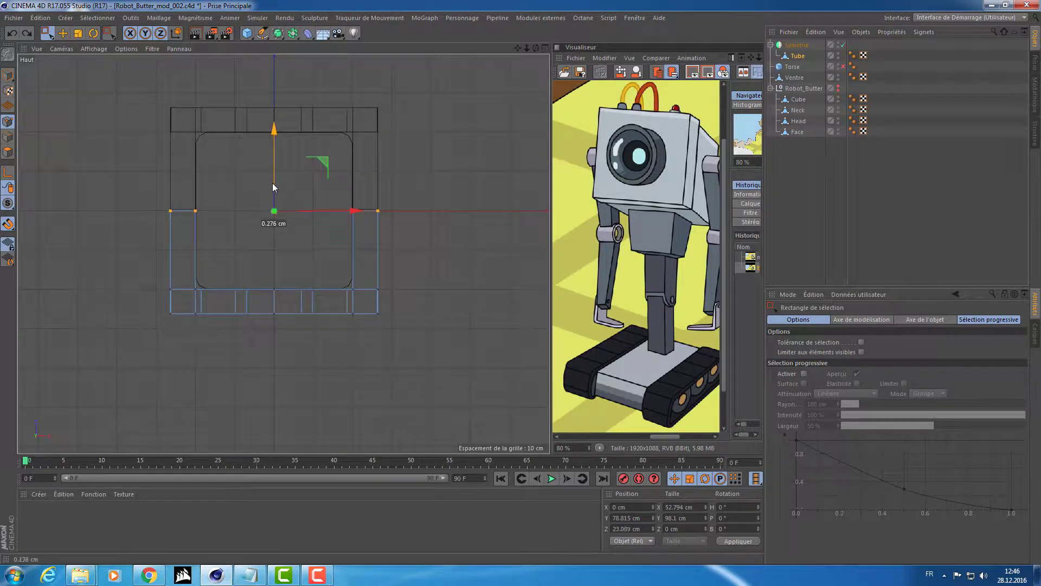
scroll(273, 187, "up", 10)
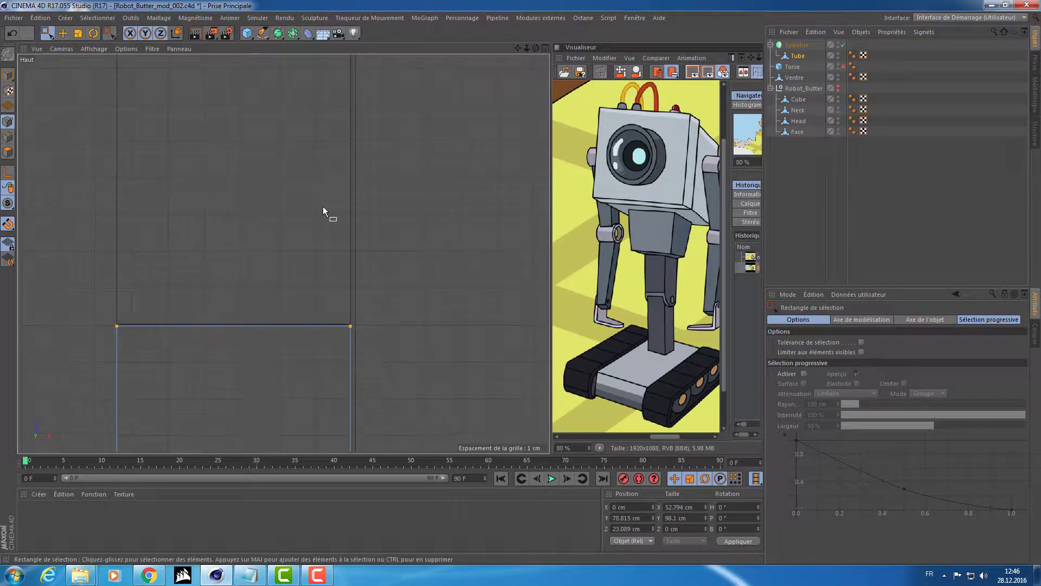
scroll(272, 257, "down", 10)
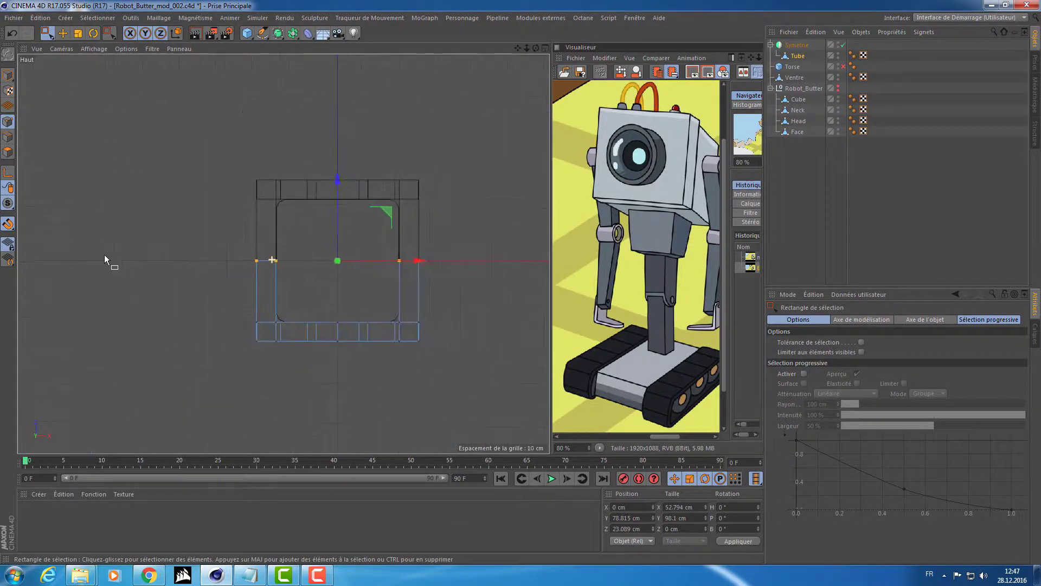
Lower the whole Tube object, in model mode, to about -280.4 cm in Y so the torso's lower edge meets the belly block's top
middle_click(220, 259)
middle_click(203, 231)
left_click_drag(129, 193, 238, 201, "alt")
scroll(201, 184, "down", 4)
left_click(8, 76)
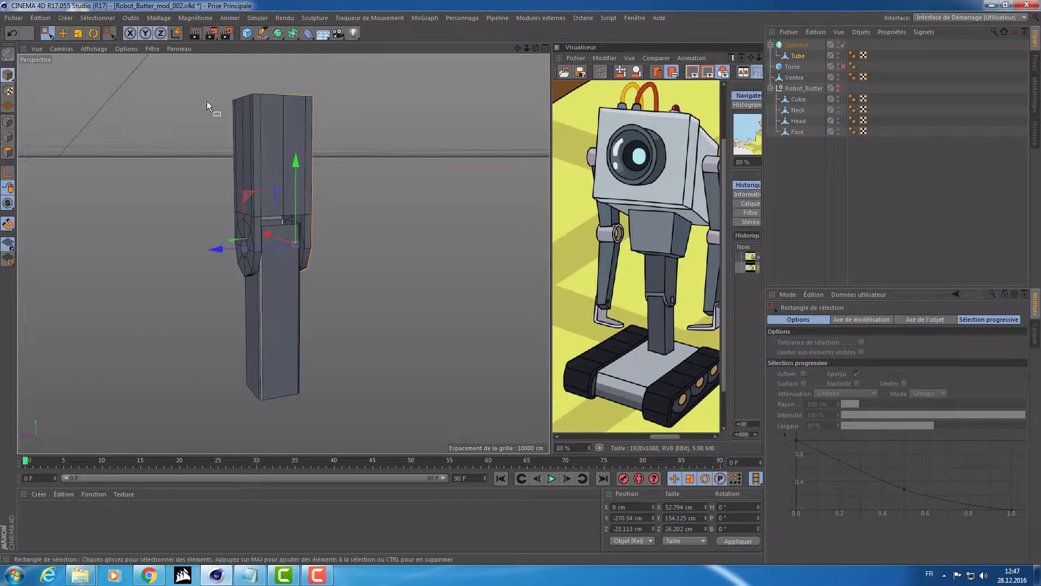
left_click_drag(316, 188, 291, 154, "alt")
scroll(290, 163, "up", 4)
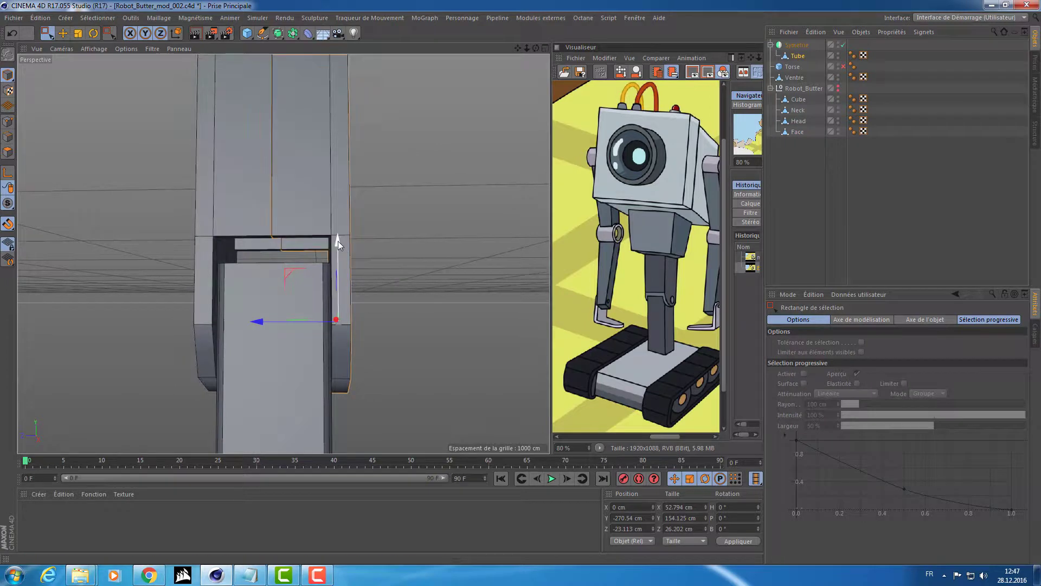
left_click_drag(337, 241, 334, 267)
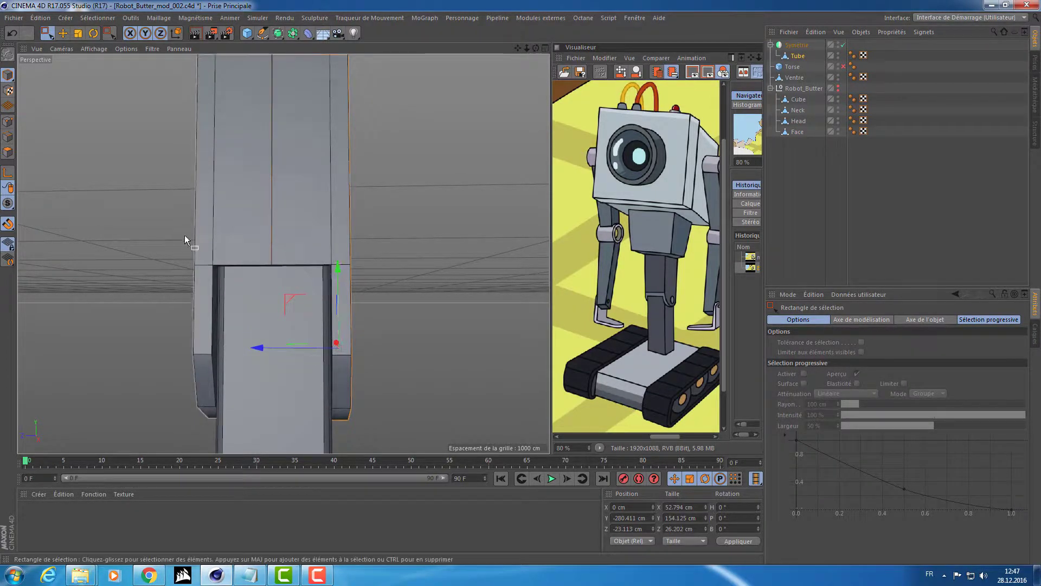
Add a Subdivision Surface object and nest the Symétrie group with its Tube inside it
left_click_drag(184, 236, 379, 275, "alt")
right_click_drag(380, 275, 328, 254, "alt")
middle_click_drag(329, 253, 284, 255, "alt")
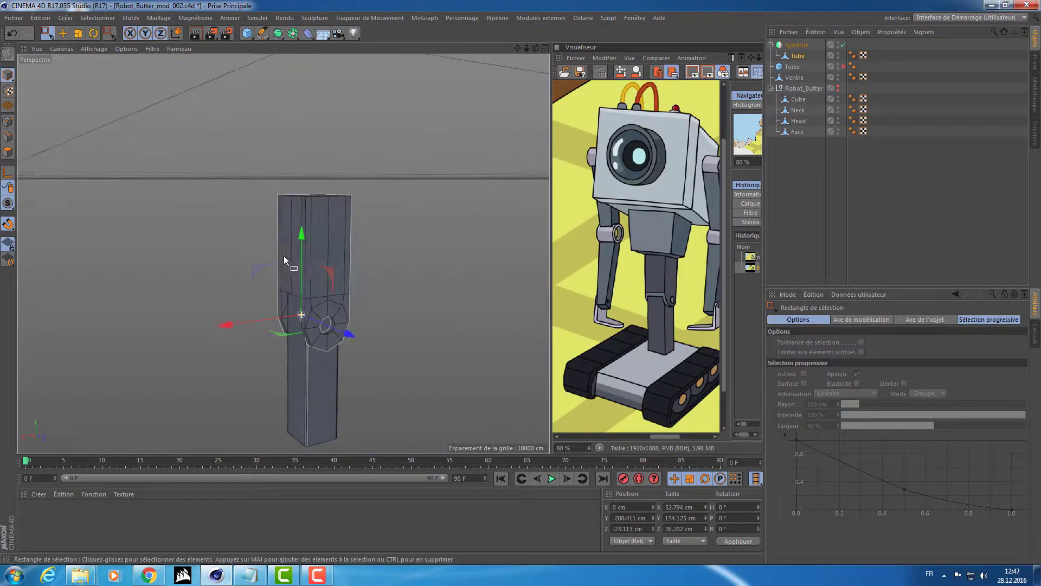
left_click_drag(284, 255, 341, 240, "alt")
scroll(341, 240, "up", 5)
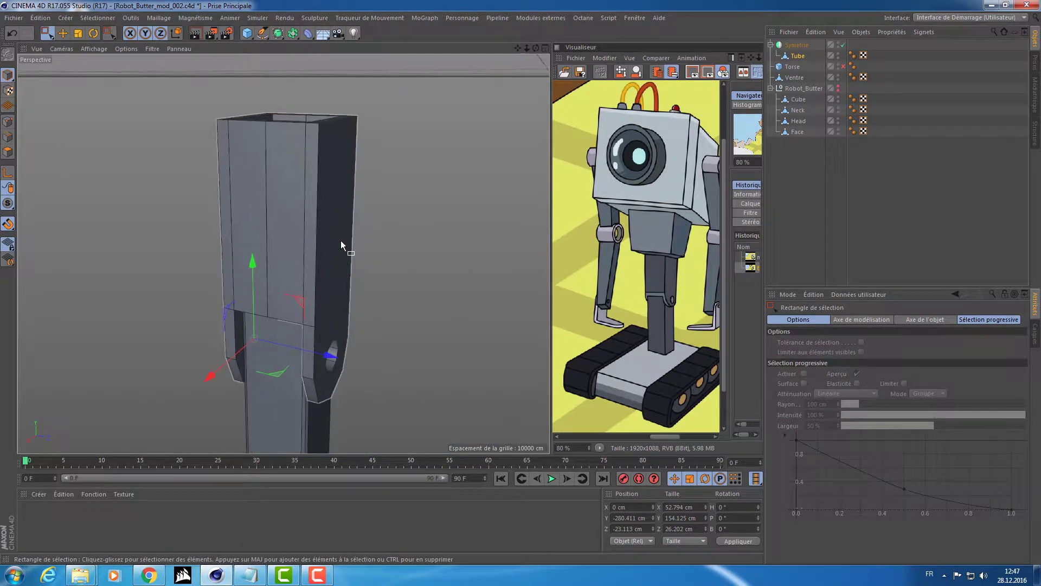
left_click(278, 33)
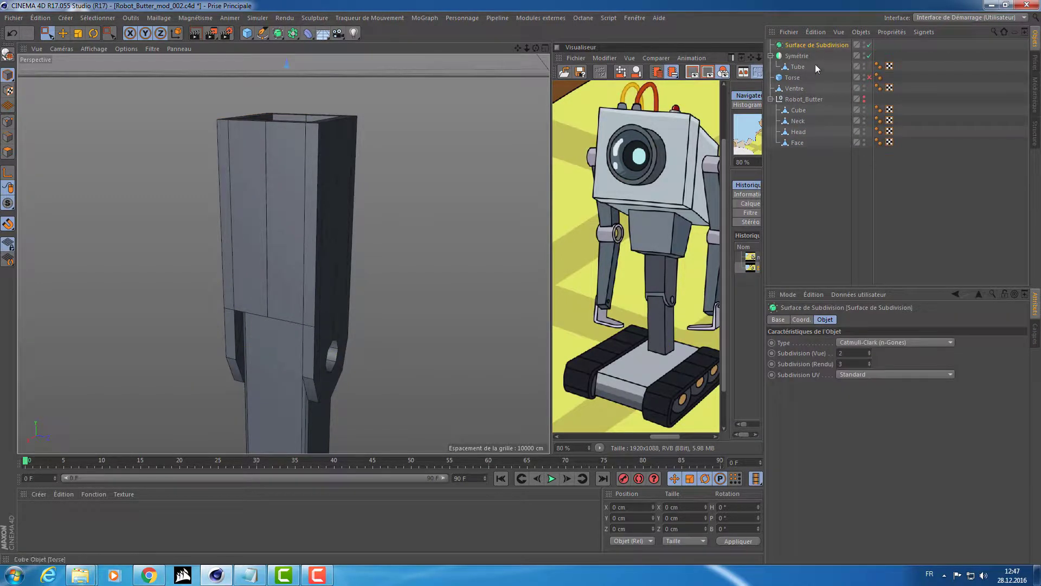
left_click(801, 56)
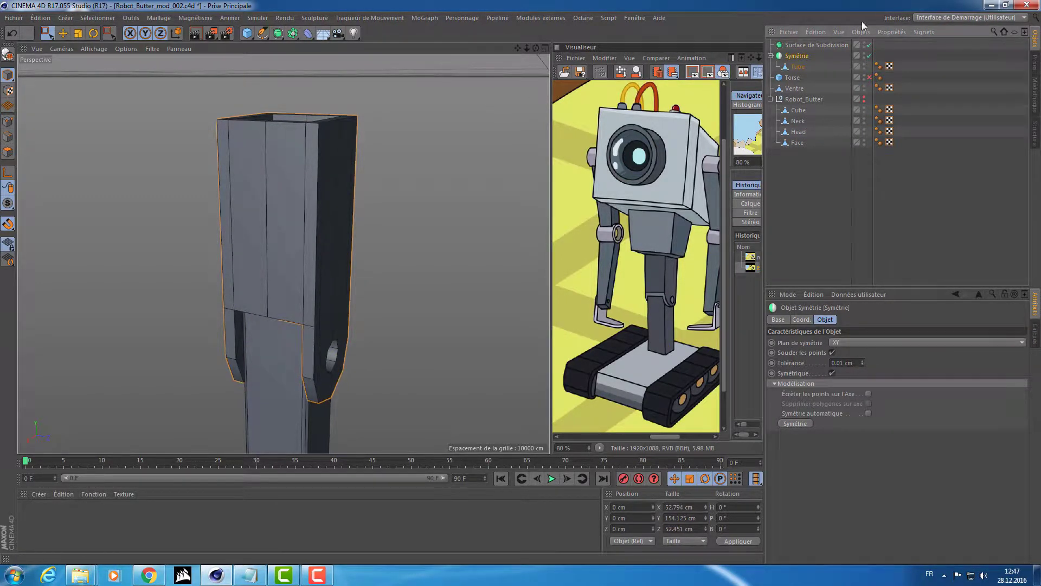
left_click_drag(797, 47, 803, 46)
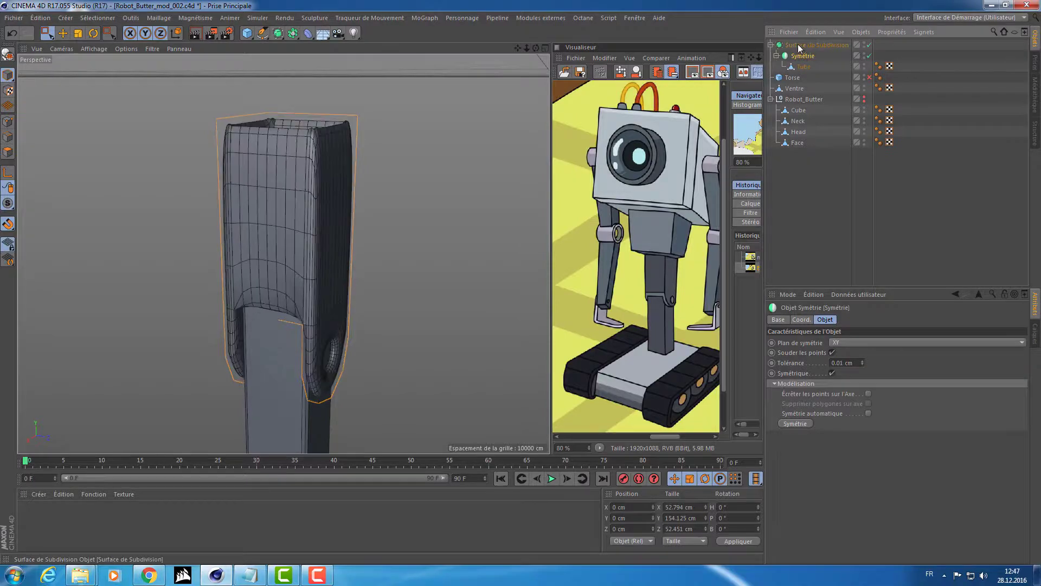
Examine the smoothed torso block around its open upper end, rounded corners and lower edge
left_click(817, 45)
scroll(471, 61, "up", 6)
left_click_drag(475, 57, 409, 133, "alt")
scroll(431, 91, "down", 5)
key("d")
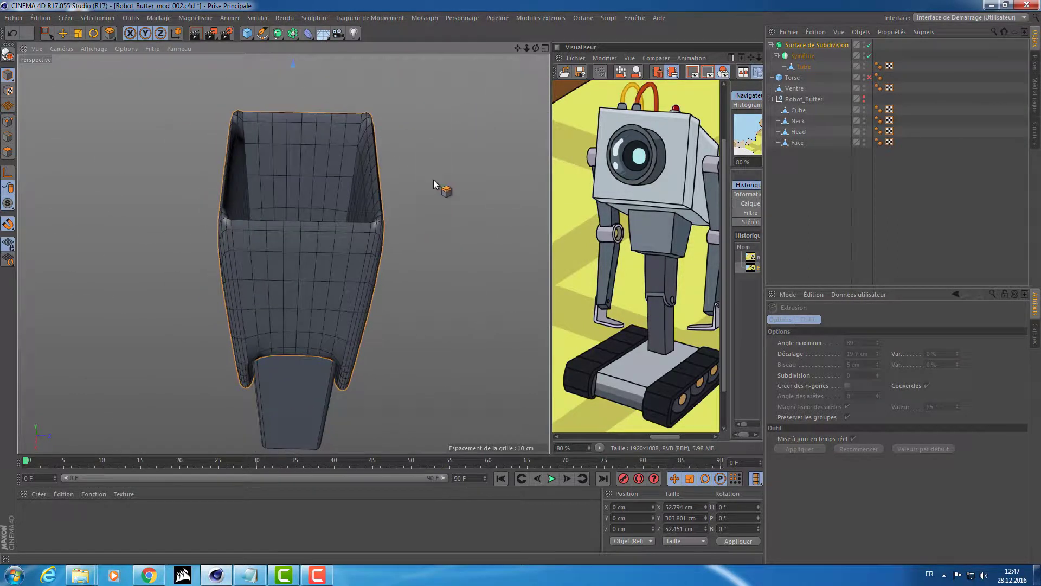
left_click_drag(300, 211, 367, 81, "alt")
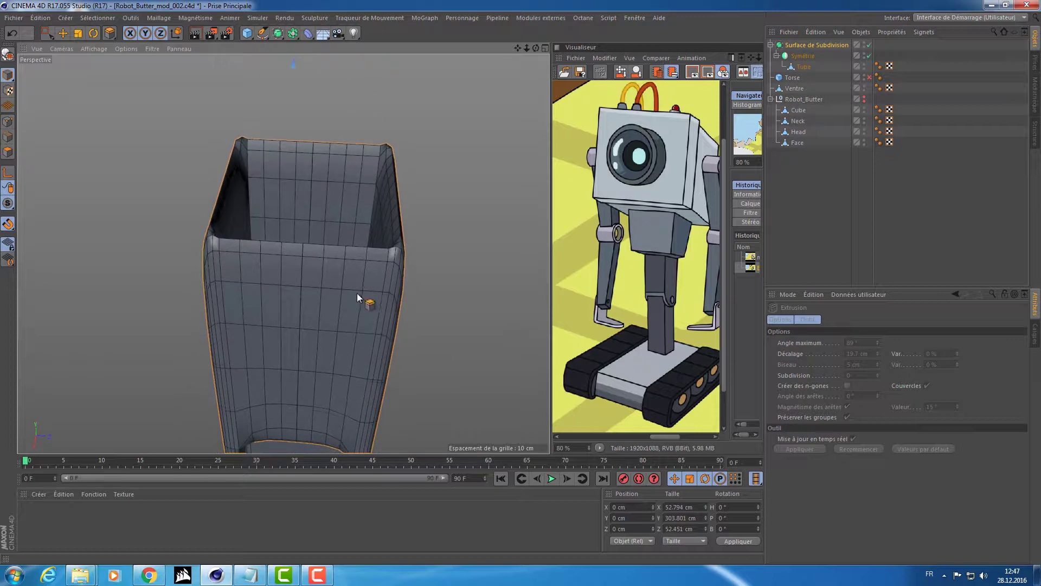
left_click_drag(360, 302, 383, 143, "alt")
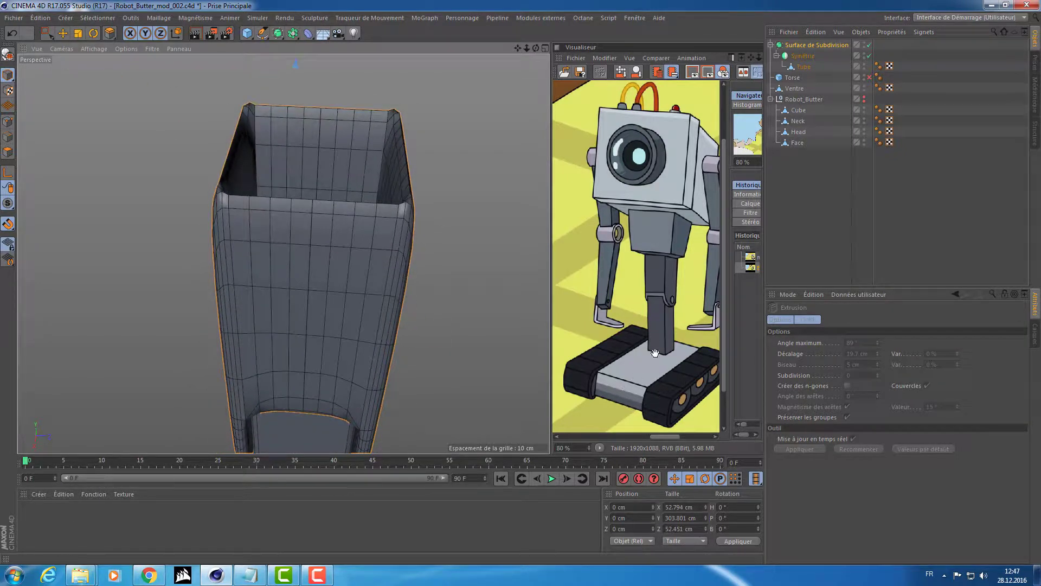
Move the Cube base out of the hidden Robot_Butter group and compare its edges with the smoothed torso joint
left_click(797, 109)
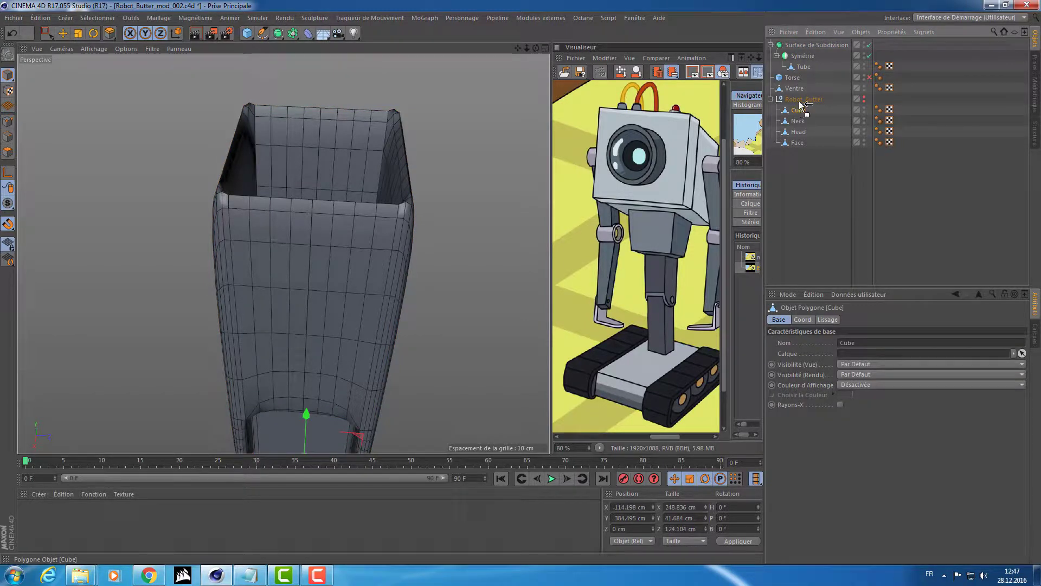
left_click_drag(800, 94, 798, 98)
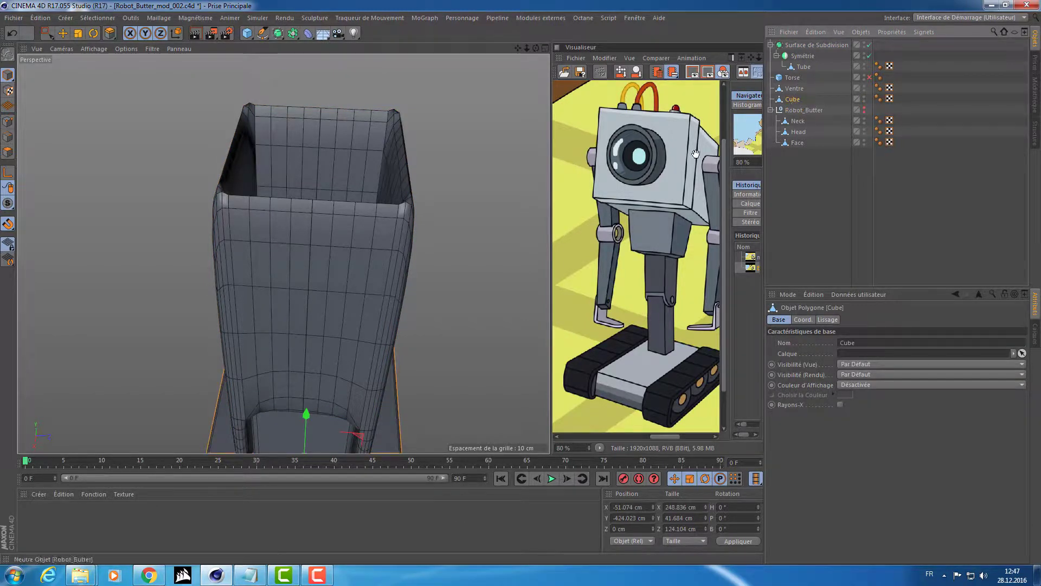
key("s")
left_click_drag(342, 293, 229, 210, "alt")
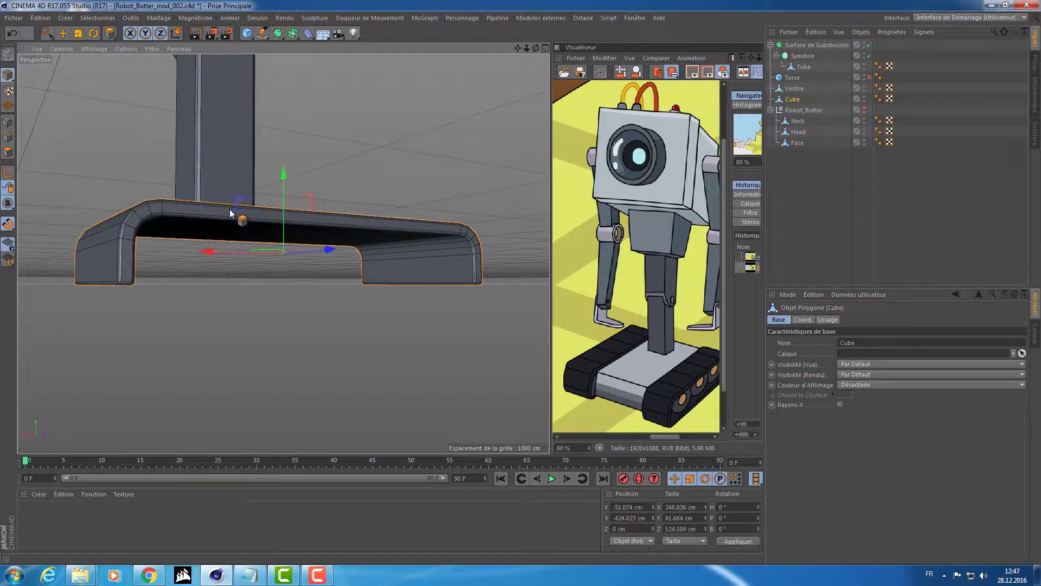
key("d")
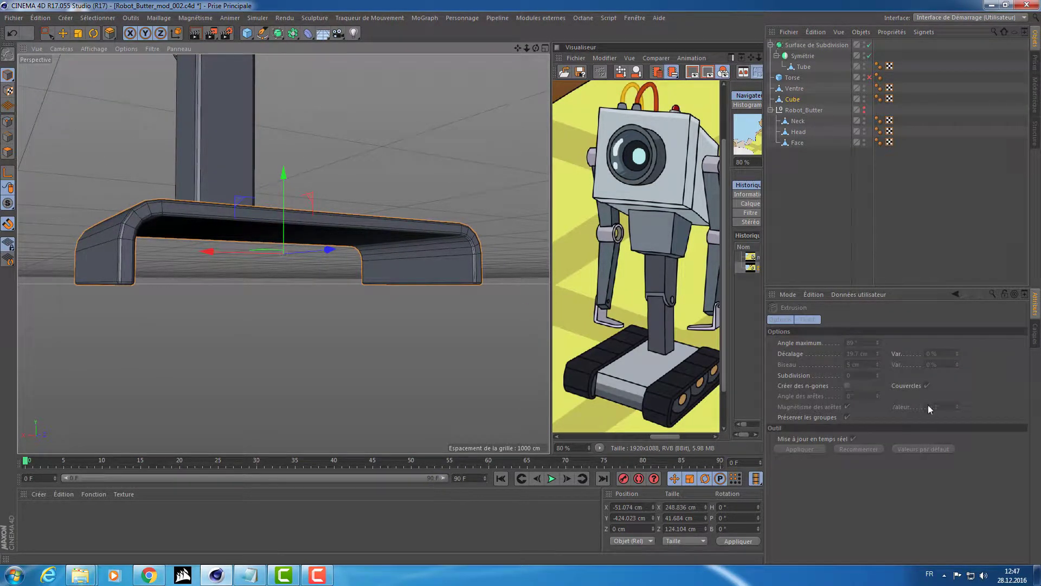
left_click_drag(525, 301, 349, 268, "alt")
scroll(384, 242, "up", 5)
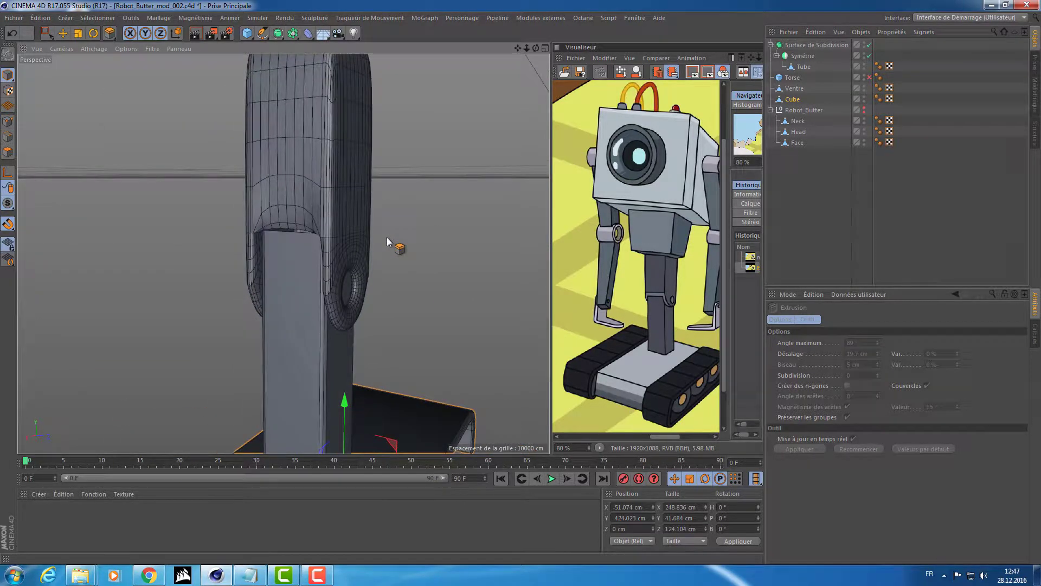
Disable the Symétrie and Subdivision Surface generators to expose the unsmoothed half of the torso
left_click(48, 33)
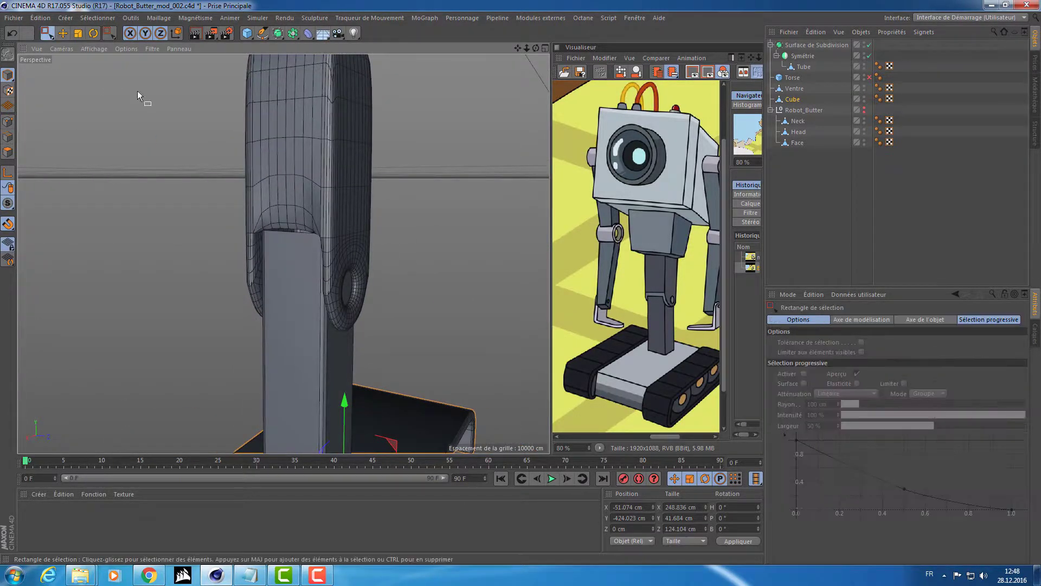
left_click_drag(309, 214, 213, 96, "alt")
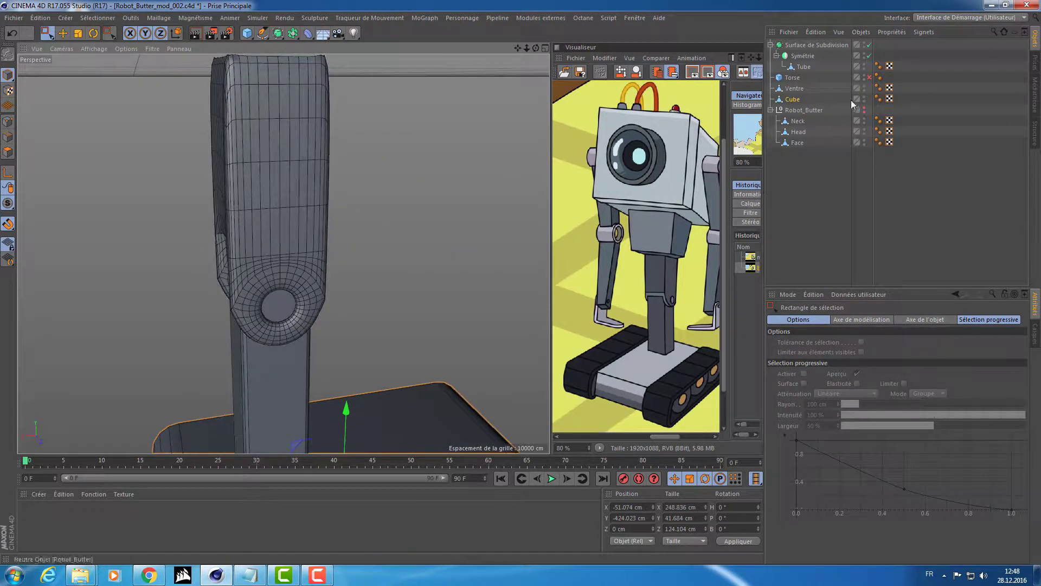
left_click(869, 56)
left_click(869, 44)
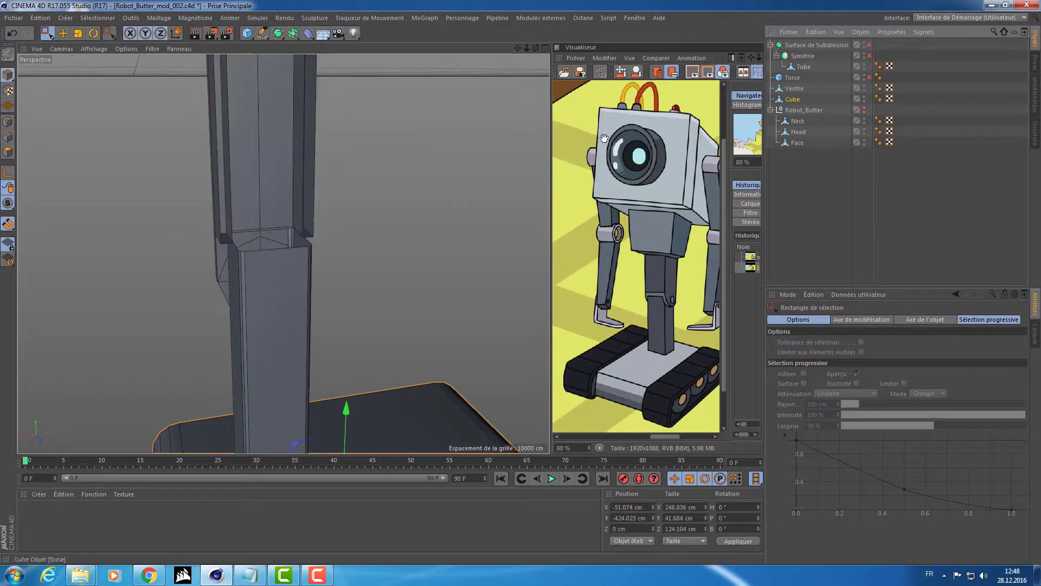
left_click_drag(302, 170, 414, 198, "alt")
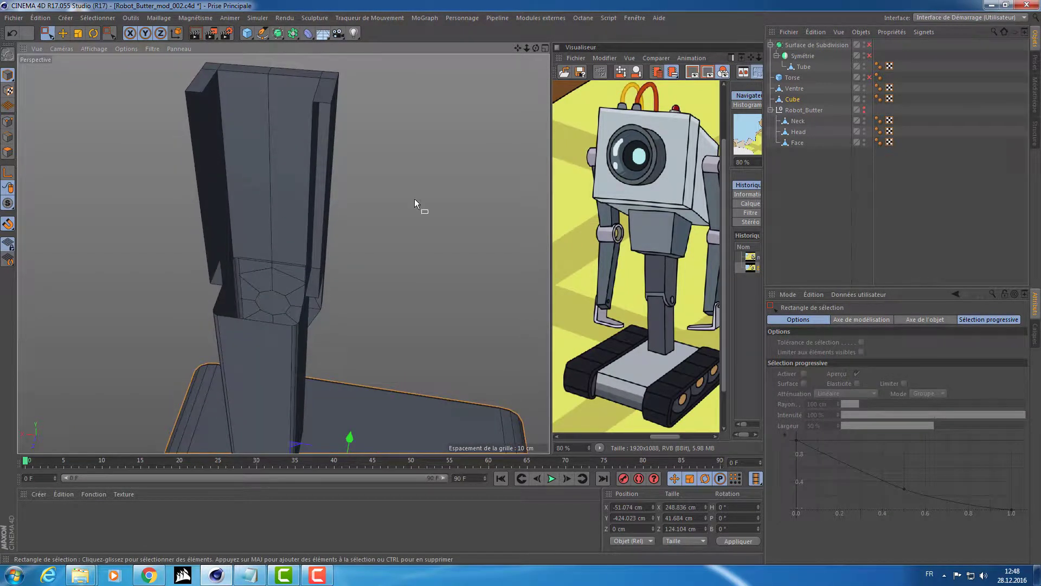
Move the Torse, Ventre and Cube objects into the Robot_Butter group
left_click(793, 79)
left_click(787, 101, "shift")
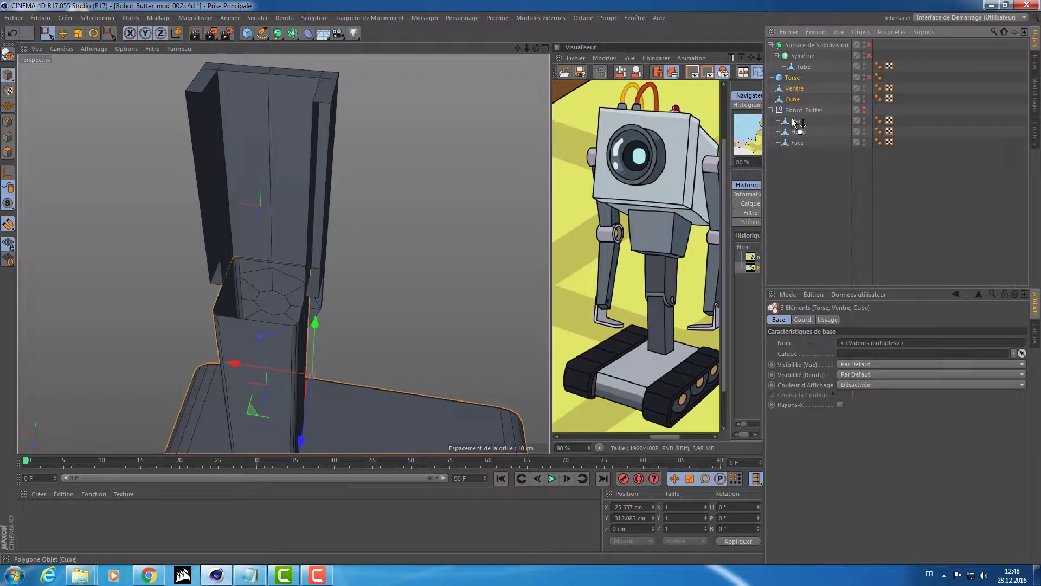
left_click_drag(798, 118, 798, 115)
Select the leftover inner polygons running vertically inside both arms of the Tube and delete them
left_click(804, 66)
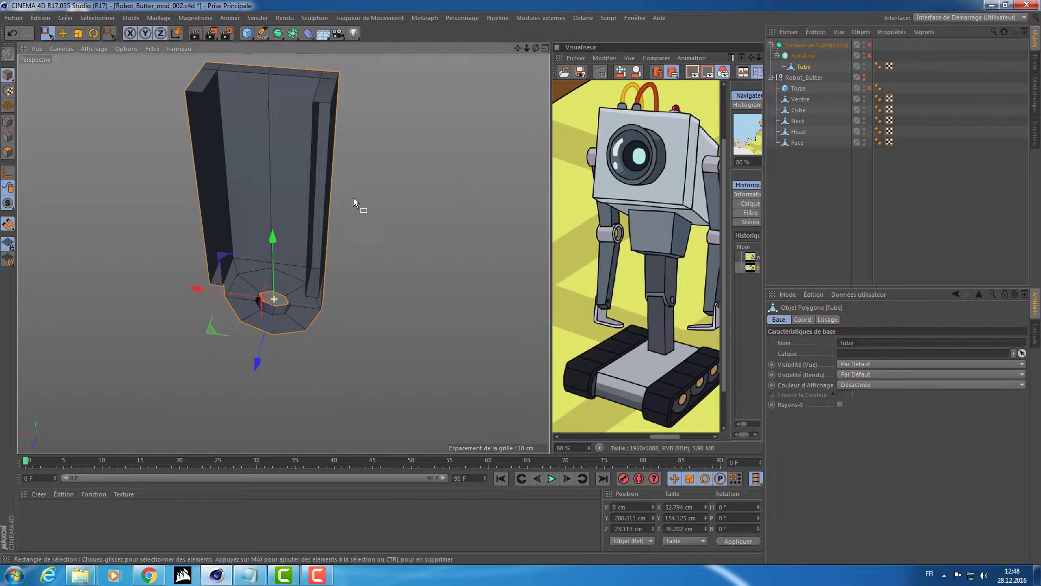
left_click_drag(340, 166, 292, 161, "alt")
scroll(290, 155, "up", 3)
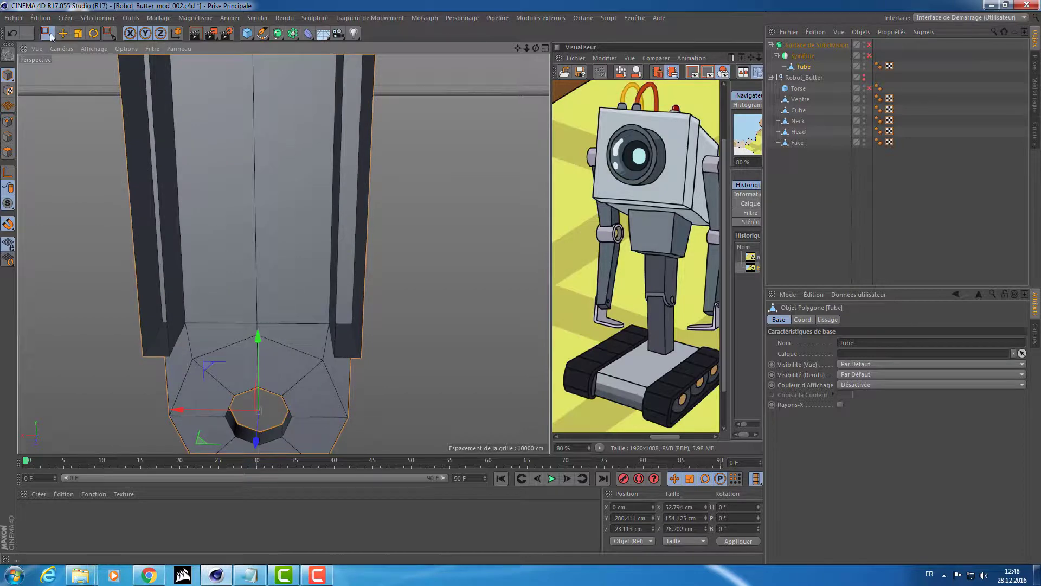
left_click_drag(47, 32, 79, 53)
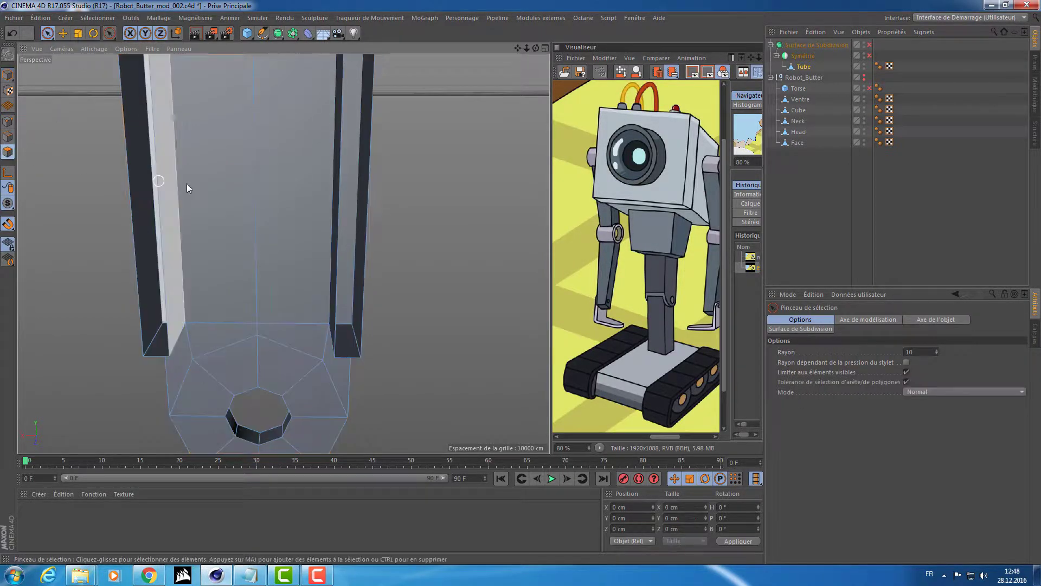
left_click_drag(186, 183, 157, 170, "alt")
left_click(161, 168)
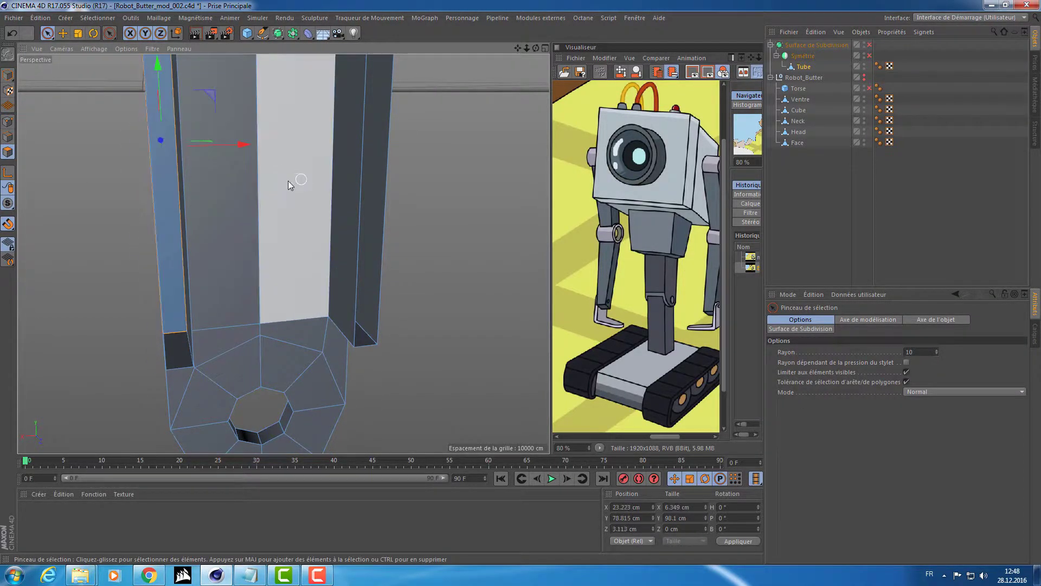
left_click_drag(288, 181, 369, 187, "alt")
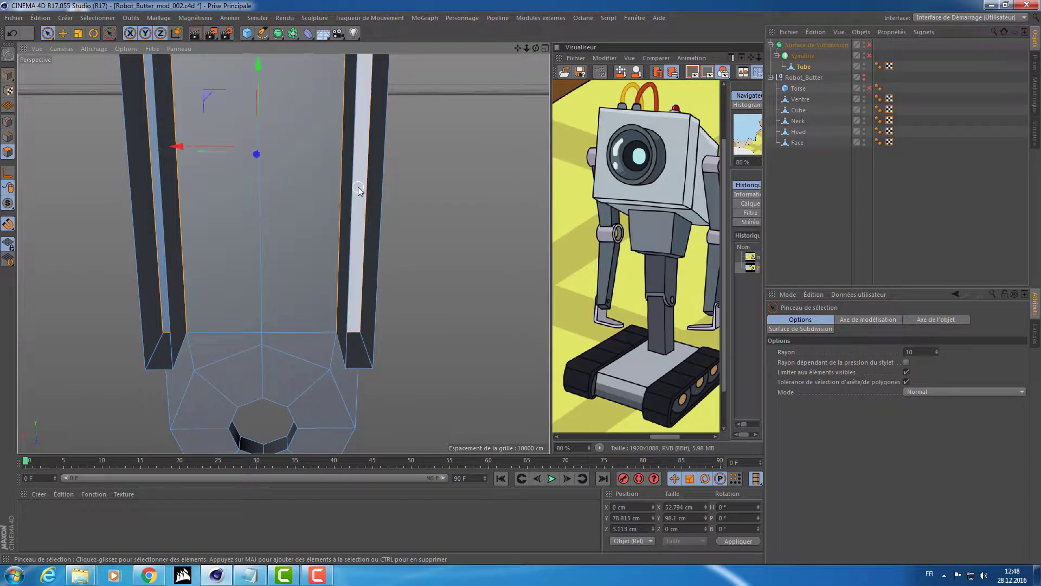
key("Delete")
Compare the smoothed lower corner with and without the arms' inner polygons by undoing and repeating their deletion
mouse_move(359, 156)
left_mouse_down("alt")
mouse_move(329, 167)
mouse_move(242, 273)
mouse_move(268, 242)
mouse_move(256, 243)
mouse_move(268, 248)
mouse_move(256, 216)
left_mouse_up("alt")
key("q")
key("ctrl+z")
scroll(410, 365, "up", 5)
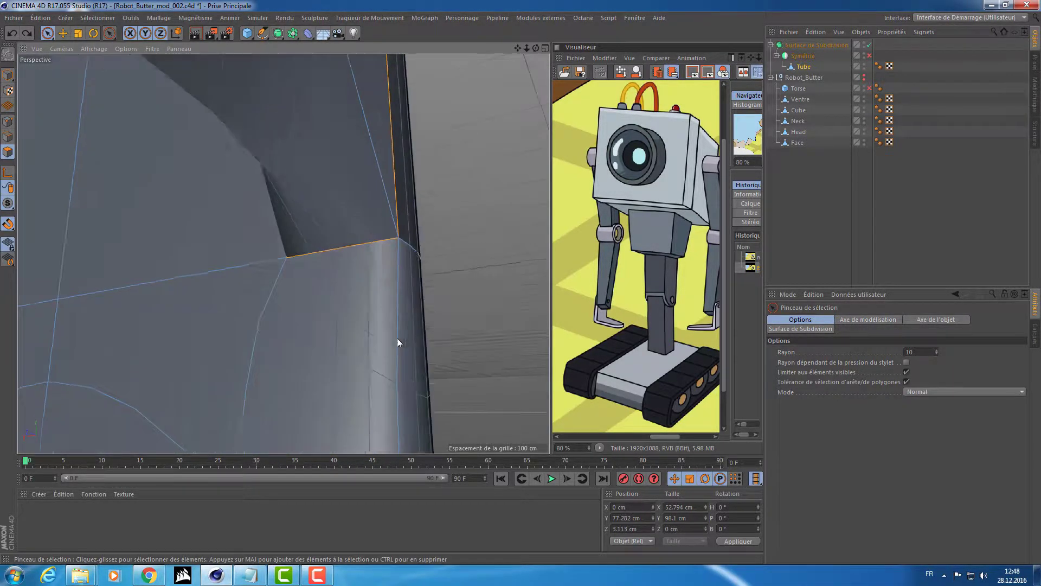
left_click_drag(397, 337, 380, 143, "alt")
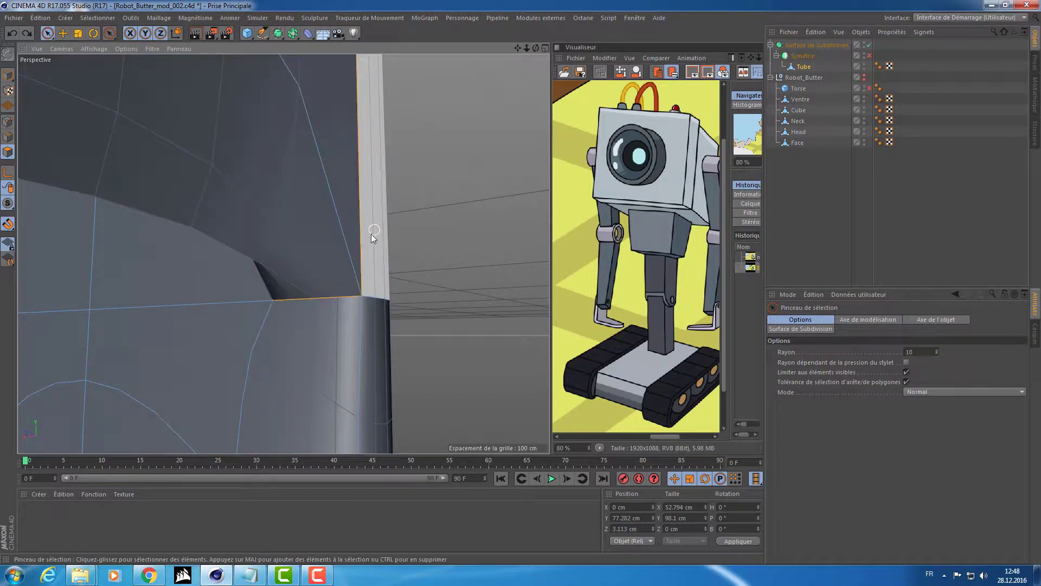
key("q")
key("q")
key("Delete")
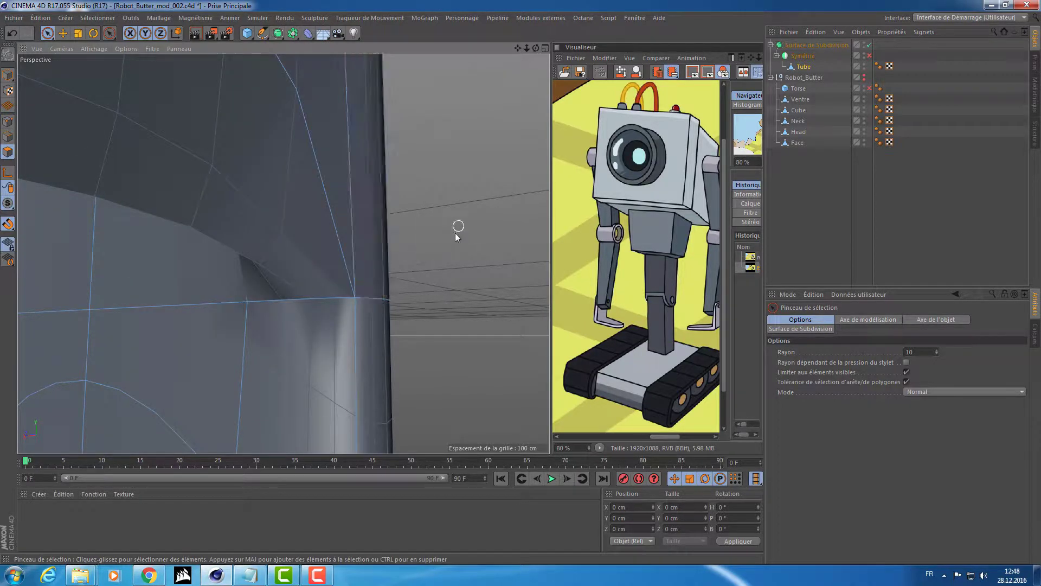
Select the horizontal polygons at the base of one arm, including those inside where it meets the joint plate
left_click_drag(454, 233, 444, 246, "alt")
right_click_drag(443, 246, 379, 260, "alt")
mouse_move(323, 225)
left_mouse_down("alt")
mouse_move(363, 284)
mouse_move(498, 243)
mouse_move(408, 279)
mouse_move(400, 356)
mouse_move(333, 244)
mouse_move(359, 376)
mouse_move(333, 269)
mouse_move(323, 328)
mouse_move(281, 295)
mouse_move(356, 284)
mouse_move(353, 235)
mouse_move(351, 252)
mouse_move(383, 249)
mouse_move(316, 210)
mouse_move(374, 210)
mouse_move(388, 226)
mouse_move(425, 218)
mouse_move(337, 220)
mouse_move(414, 213)
mouse_move(244, 195)
mouse_move(297, 218)
left_mouse_up("alt")
left_click(283, 290)
left_click(390, 229)
right_click_drag(297, 219, 330, 217, "alt")
left_click(434, 441, "shift")
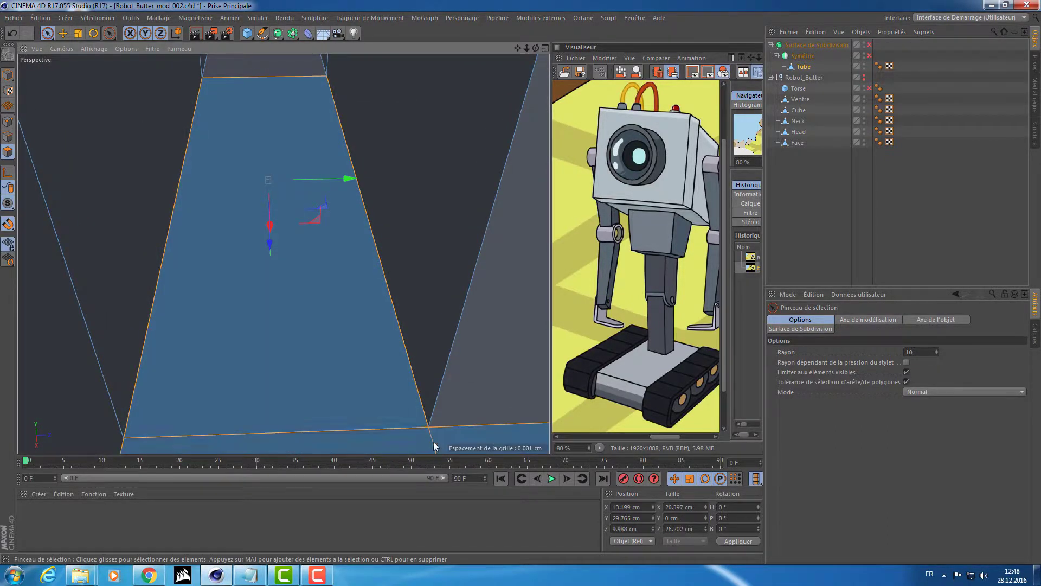
Extend the selection to the matching horizontal polygons at the base of the other arm
left_click(285, 70, "shift")
left_click_drag(288, 90, 289, 94, "alt")
middle_click_drag(289, 93, 308, 228, "alt")
left_click(265, 138, "shift")
left_click(310, 110, "shift")
right_click_drag(288, 135, 206, 172, "alt")
mouse_move(325, 180)
left_mouse_down("alt")
mouse_move(241, 167)
mouse_move(201, 225)
mouse_move(200, 190)
mouse_move(231, 185)
left_mouse_up("alt")
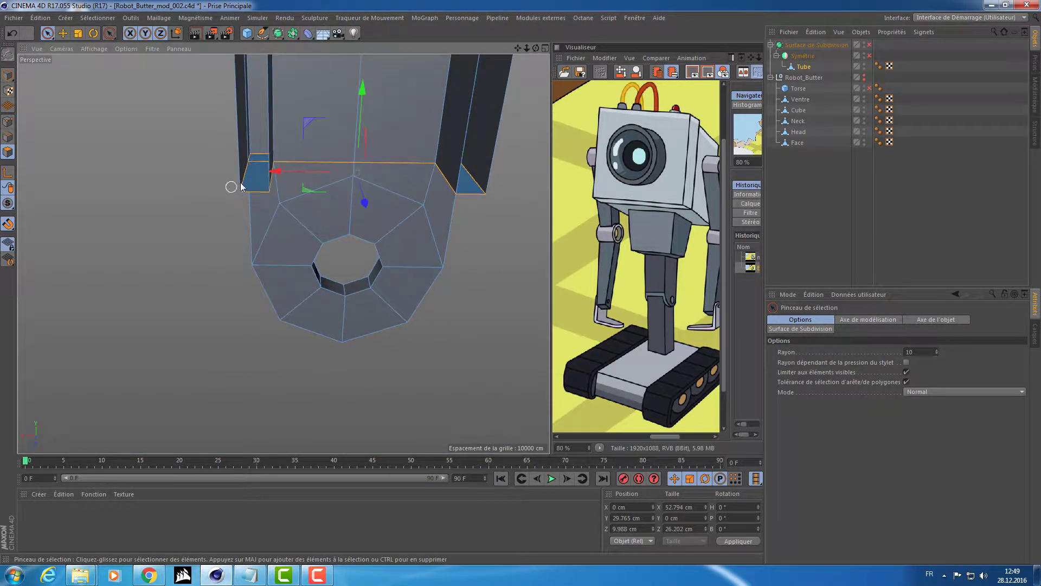
Finish adjusting the selection of horizontal polygons at the base of both Tube arms and delete them
left_click(466, 182, "ctrl")
mouse_move(470, 236)
left_mouse_down("alt")
mouse_move(444, 241)
mouse_move(456, 250)
mouse_move(383, 260)
mouse_move(367, 226)
left_mouse_up("alt")
left_click(453, 245)
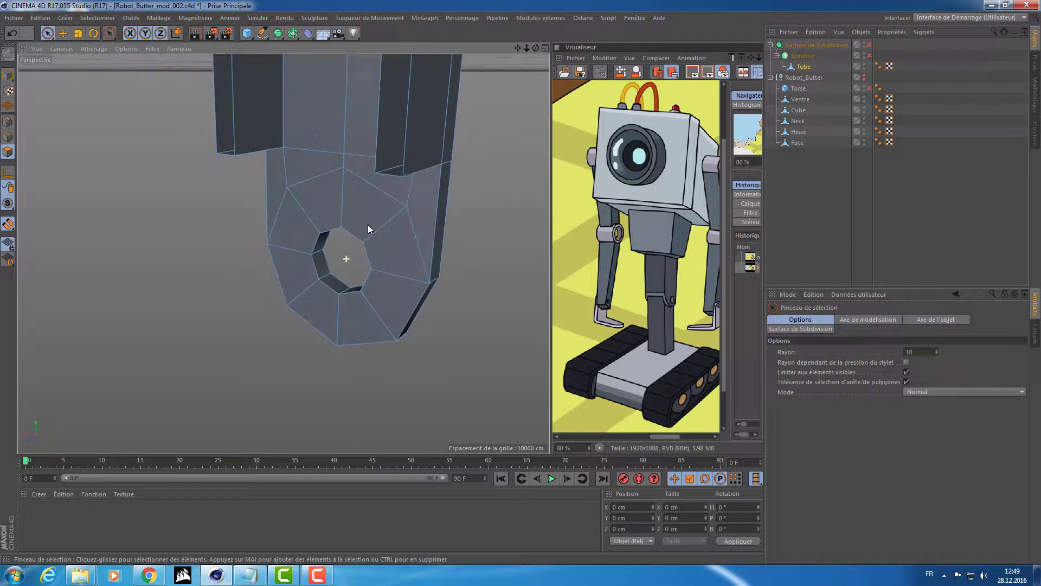
left_click(379, 182)
left_click_drag(378, 182, 313, 213, "alt")
left_click_drag(410, 231, 397, 232, "alt")
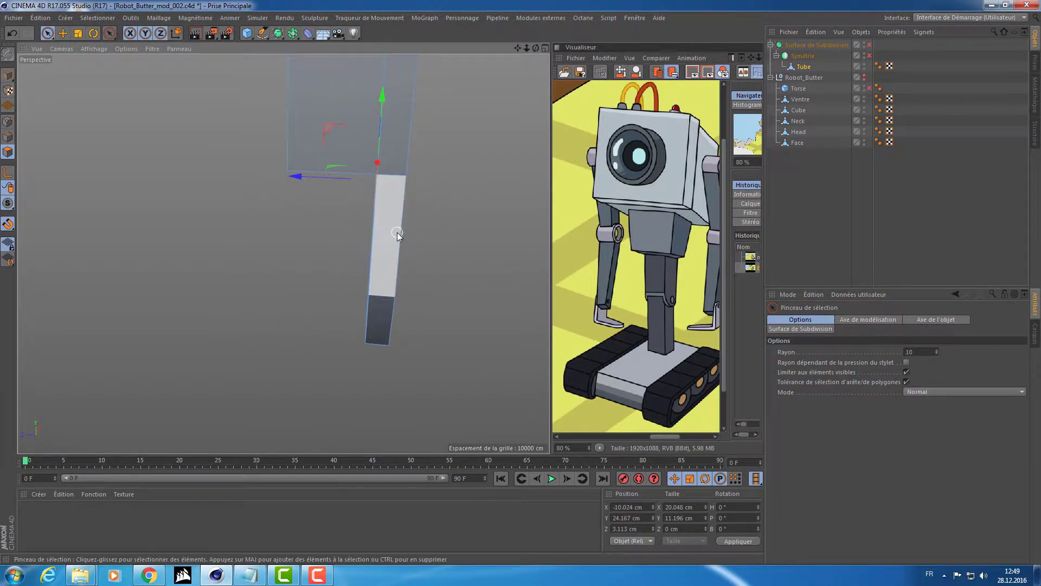
right_click_drag(397, 232, 470, 245, "alt")
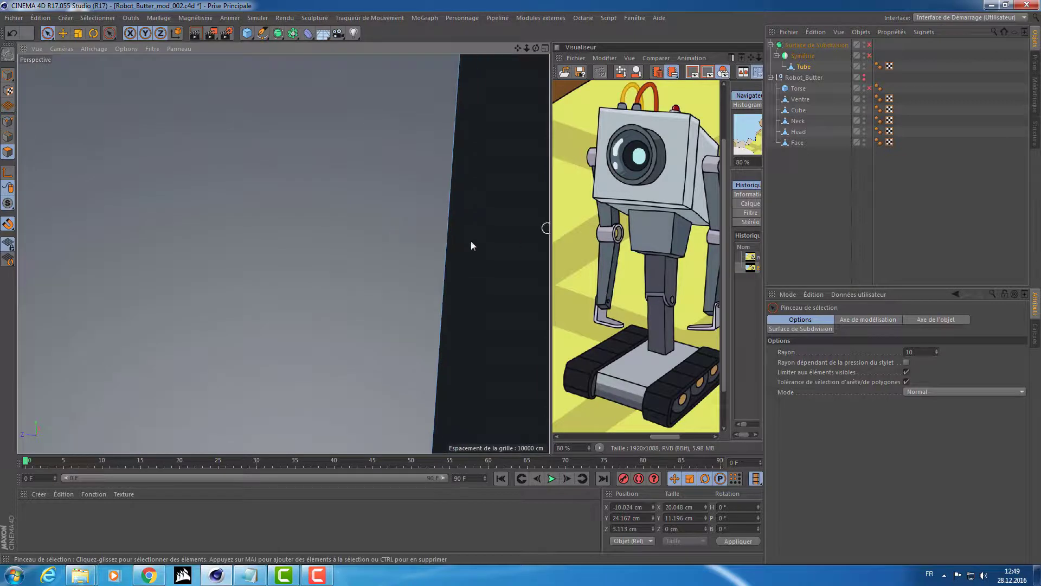
right_click_drag(378, 250, 303, 178, "alt")
right_click(355, 150)
left_click(265, 166)
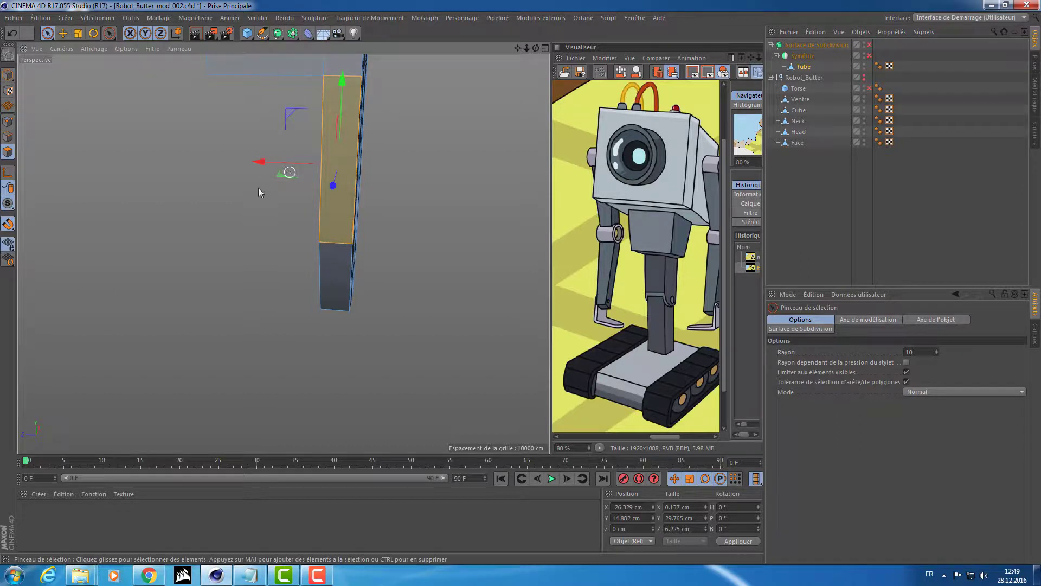
Select the chain of inner polygons crossing the inside of the joint plate just above the hole
scroll(344, 196, "up", 6)
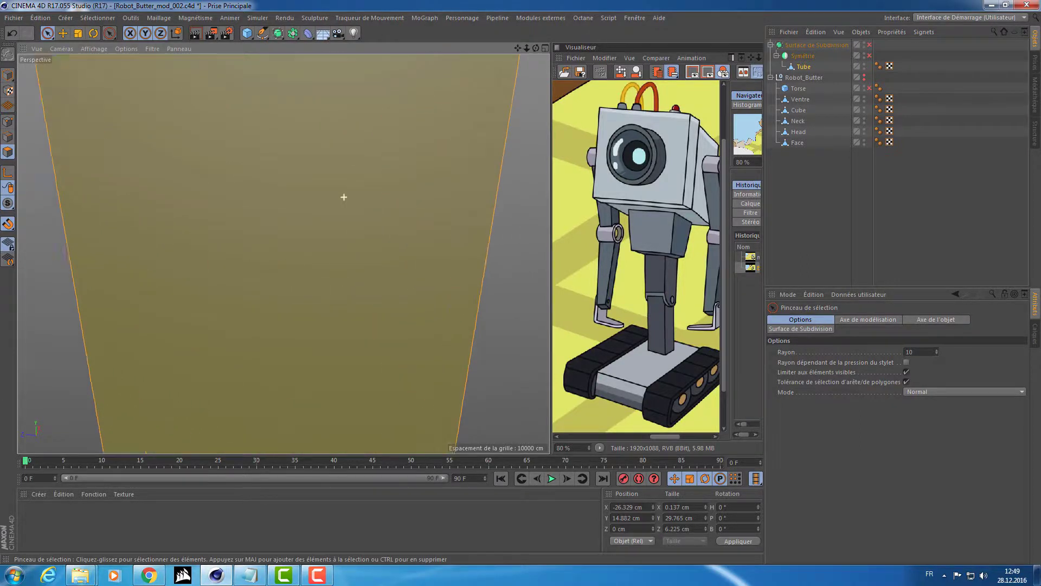
scroll(344, 197, "up", 3)
scroll(283, 253, "up", 3)
left_click(330, 171)
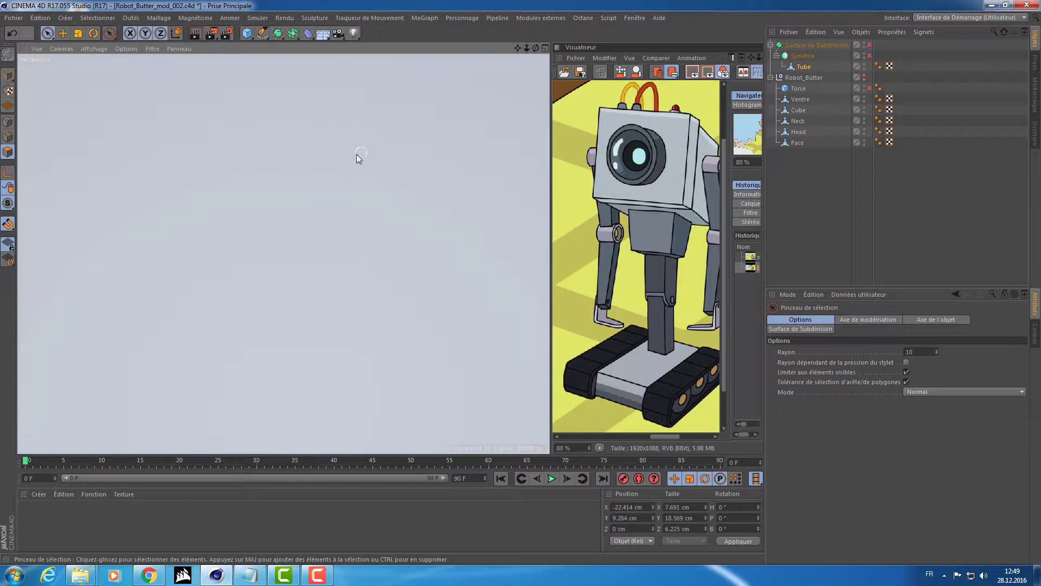
scroll(357, 154, "down", 5)
left_click_drag(249, 187, 421, 305, "alt")
left_click(300, 202)
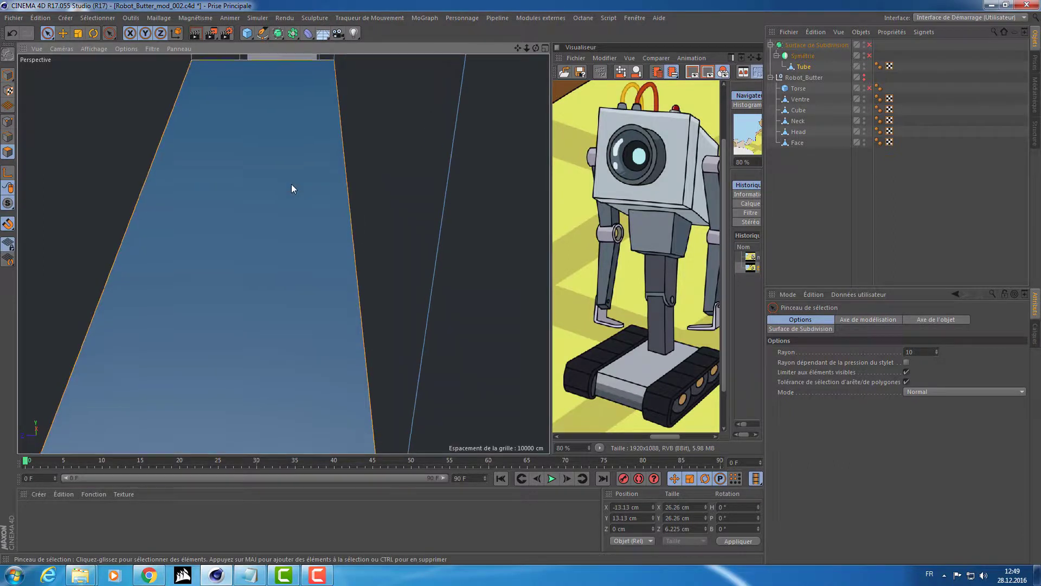
mouse_move(291, 184)
left_mouse_down("alt")
mouse_move(331, 271)
mouse_move(313, 240)
mouse_move(324, 180)
mouse_move(329, 220)
mouse_move(316, 172)
mouse_move(316, 291)
left_mouse_up("alt")
left_click_drag(304, 138, 301, 331, "alt")
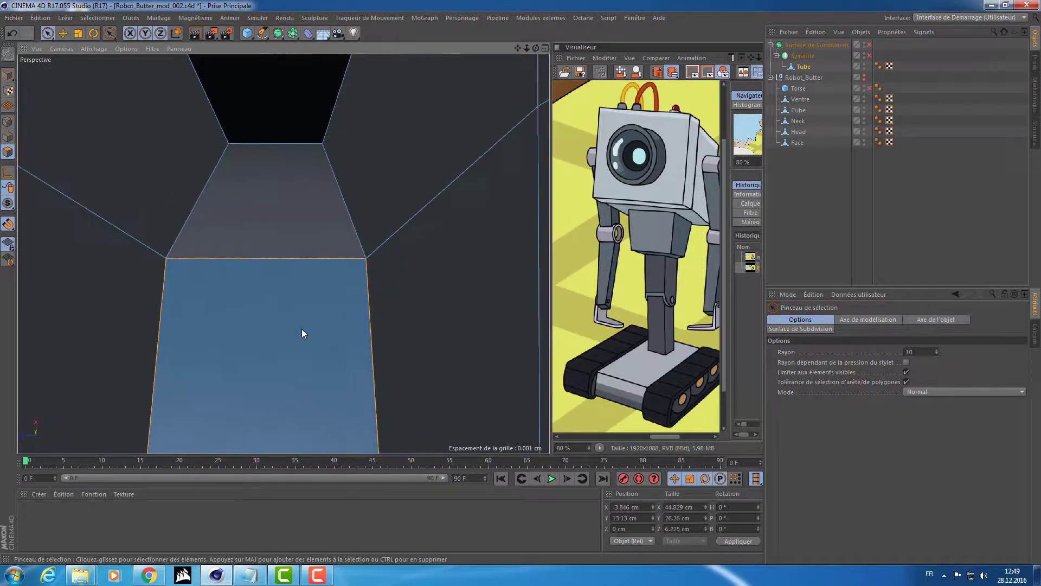
left_click(291, 206, "shift")
left_click_drag(291, 206, 284, 256, "alt")
scroll(286, 225, "down", 5)
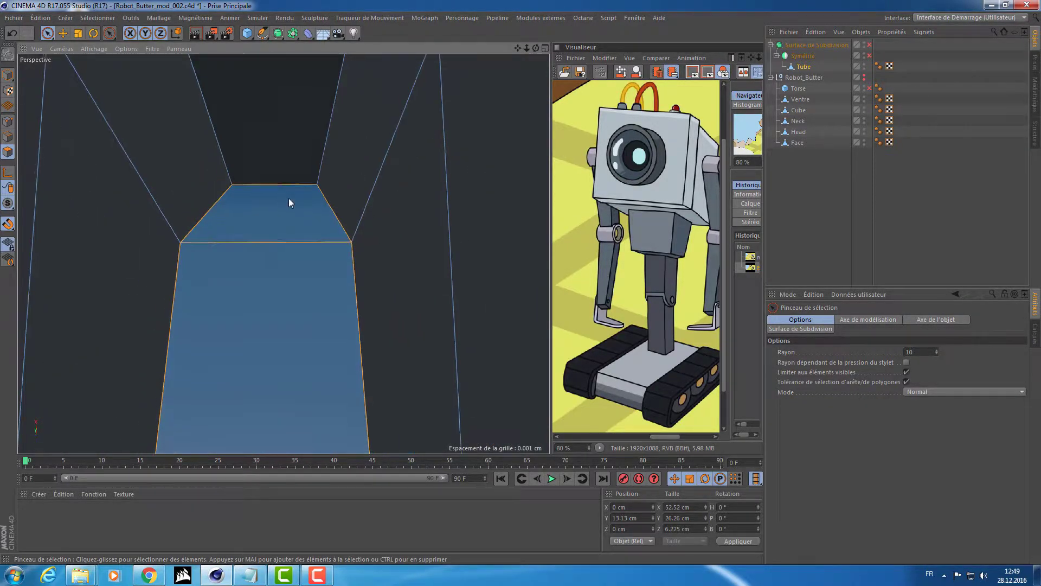
Turn on the Subdivision Surface and delete the selected inner polygons above the joint plate's hole
left_click_drag(289, 197, 170, 171, "alt")
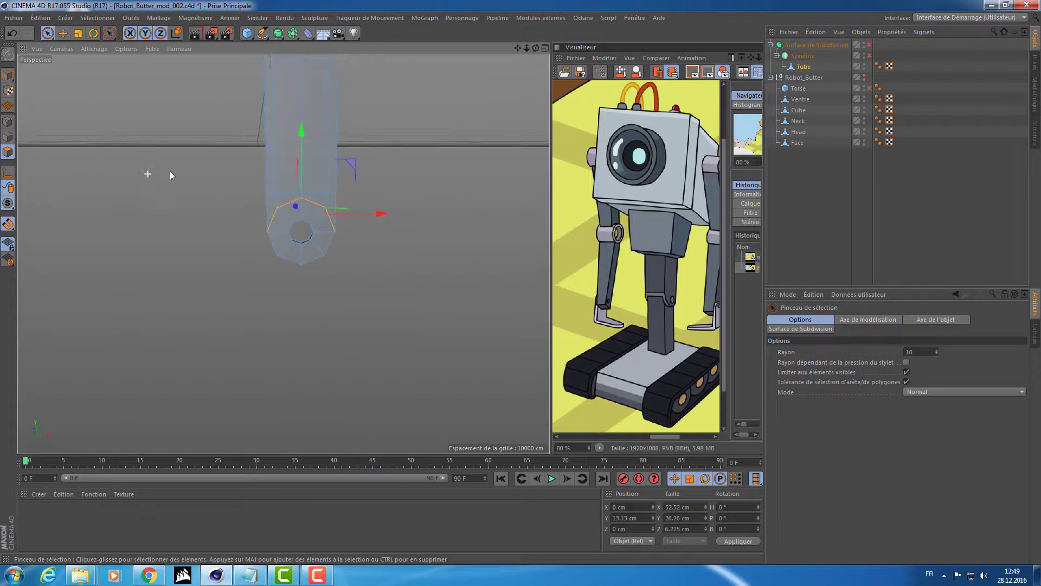
scroll(208, 173, "up", 3)
key("q")
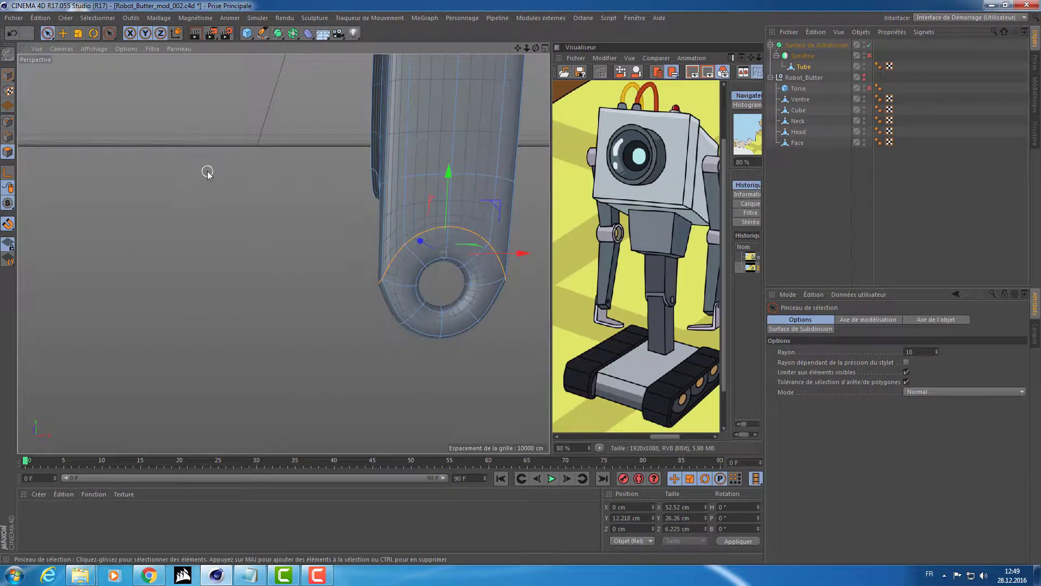
left_click(208, 173)
left_click_drag(208, 173, 56, 148, "alt")
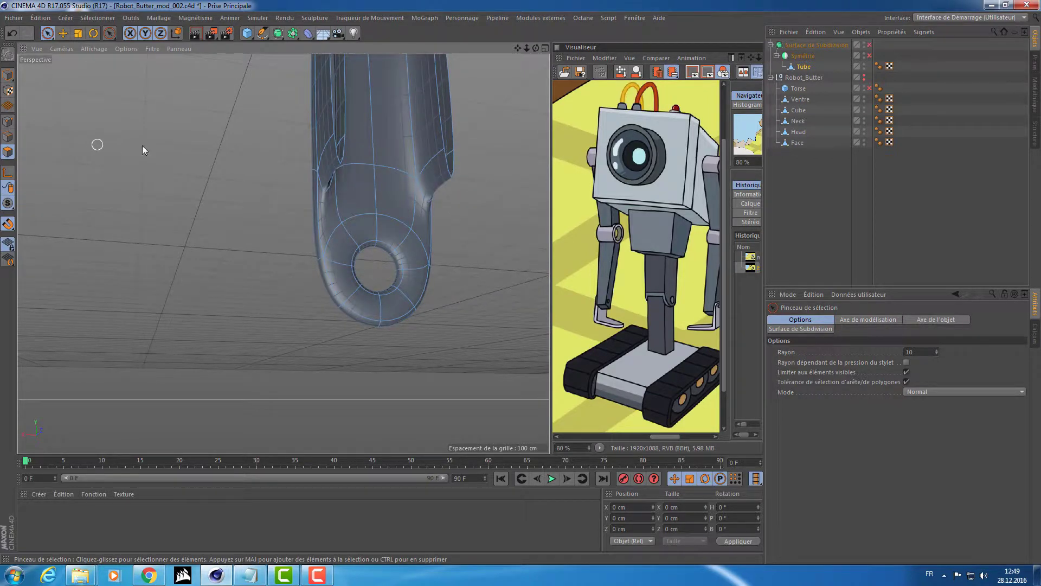
Compare the joint plate with and without subdivision smoothing, examining its hole, its rim and the corner below the arms
key("q")
left_click_drag(142, 145, 179, 185, "alt")
left_click_drag(278, 210, 467, 301, "alt")
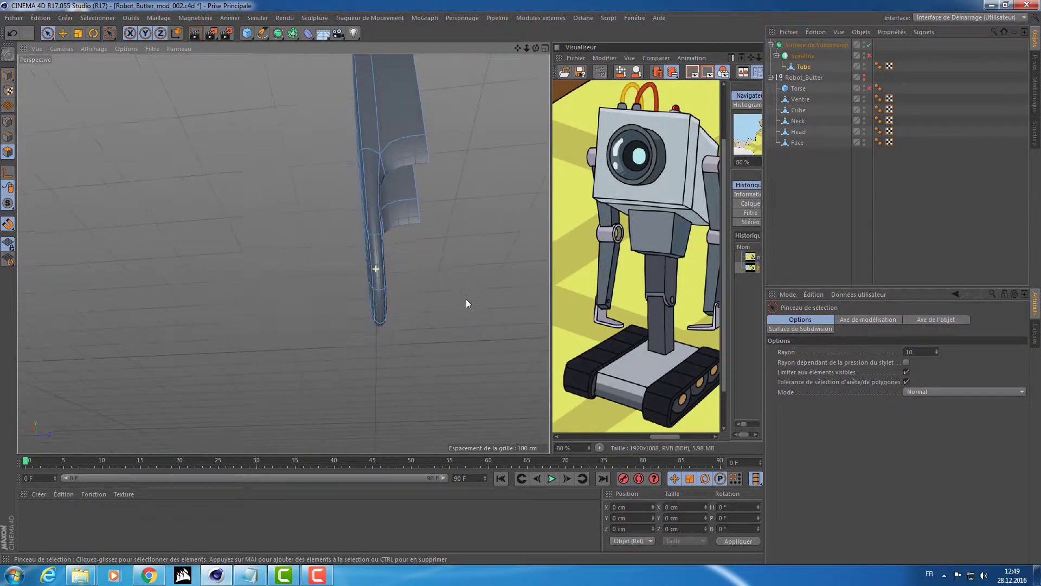
scroll(466, 234, "up", 6)
mouse_move(415, 218)
left_mouse_down("alt")
mouse_move(468, 210)
mouse_move(281, 251)
mouse_move(284, 242)
mouse_move(284, 254)
mouse_move(281, 191)
mouse_move(355, 243)
mouse_move(359, 275)
mouse_move(368, 219)
mouse_move(353, 189)
mouse_move(284, 195)
mouse_move(204, 225)
left_mouse_up("alt")
scroll(283, 188, "up", 3)
key("d")
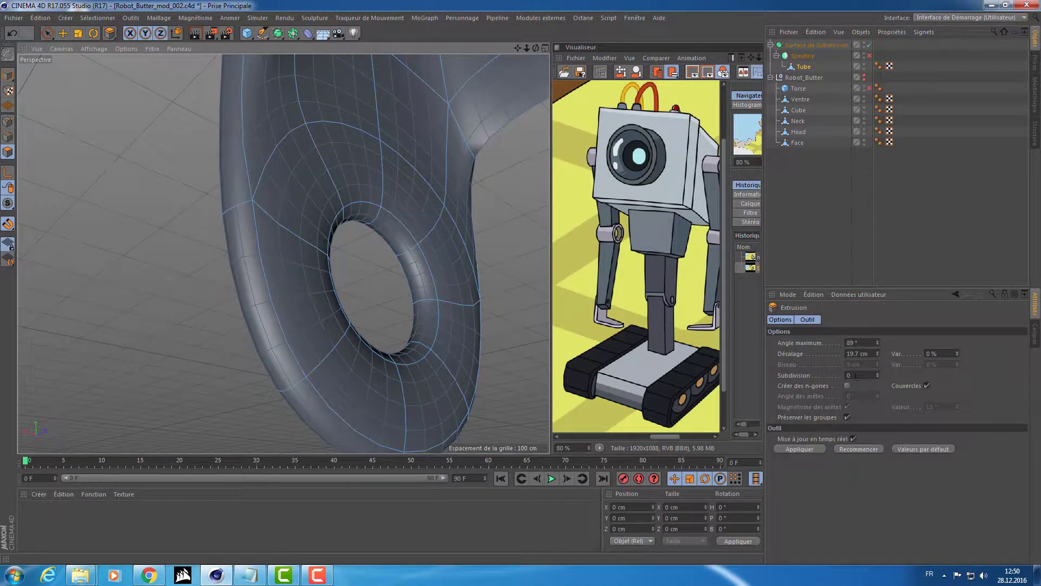
left_click_drag(466, 249, 360, 260, "alt")
key("q")
key("q")
Examine the upper opening and the inside of the Tube's arms for leftover inner polygons
left_click_drag(262, 206, 289, 178, "alt")
right_click_drag(288, 177, 355, 180, "alt")
left_click_drag(356, 180, 288, 93, "alt")
key("e")
right_click_drag(291, 109, 381, 186, "alt")
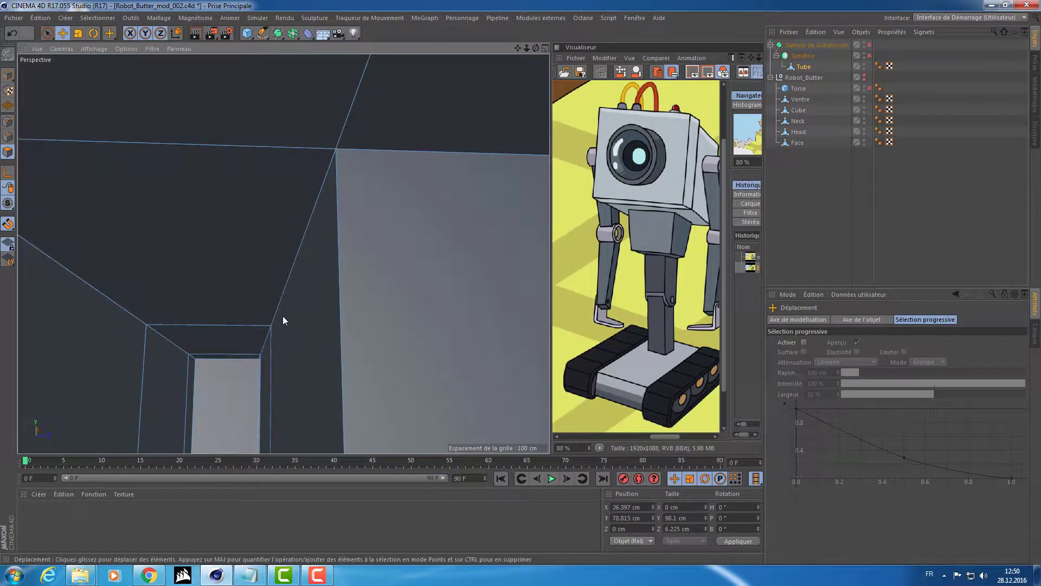
key("9")
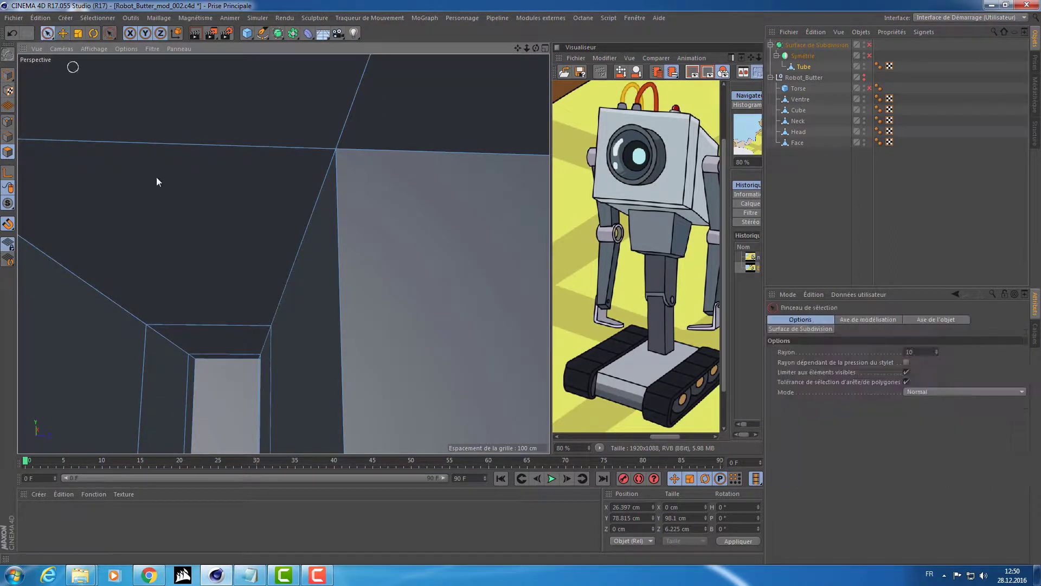
left_click_drag(322, 380, 65, 372, "alt")
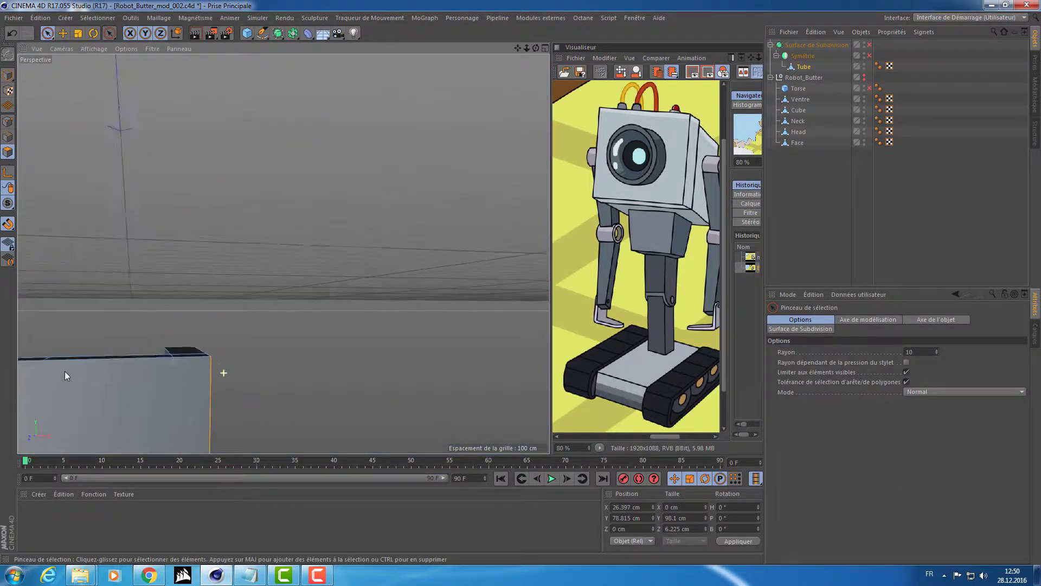
key("s")
mouse_move(261, 363)
left_mouse_down("alt")
mouse_move(45, 369)
mouse_move(259, 353)
left_mouse_up("alt")
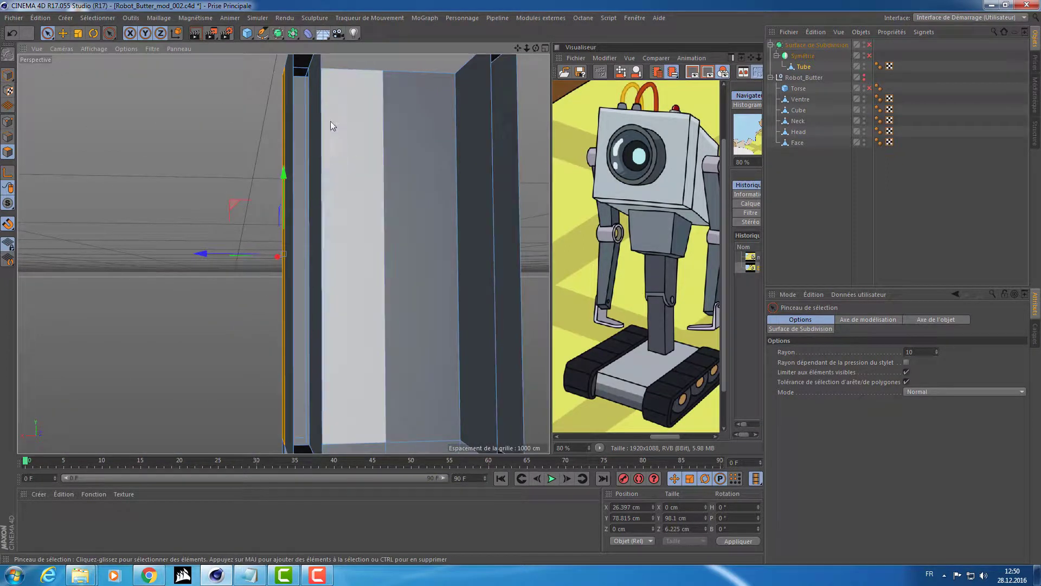
left_click(301, 84)
mouse_move(302, 86)
left_mouse_down("alt")
mouse_move(373, 120)
mouse_move(505, 112)
mouse_move(410, 116)
mouse_move(431, 107)
mouse_move(282, 253)
mouse_move(349, 214)
mouse_move(323, 181)
mouse_move(349, 215)
mouse_move(468, 228)
mouse_move(212, 241)
mouse_move(275, 238)
mouse_move(247, 273)
mouse_move(388, 290)
mouse_move(467, 156)
left_mouse_up("alt")
Compare the whole unmirrored half with subdivision smoothing on and off, with the Symmetry object selected
left_click(802, 55)
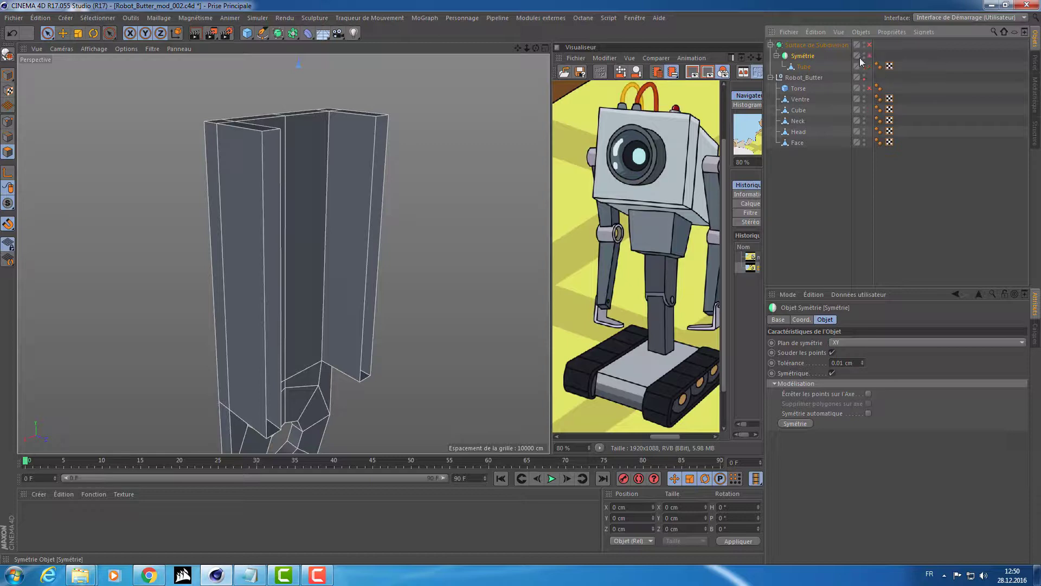
key("q")
key("q")
key("q")
key("q")
key("q")
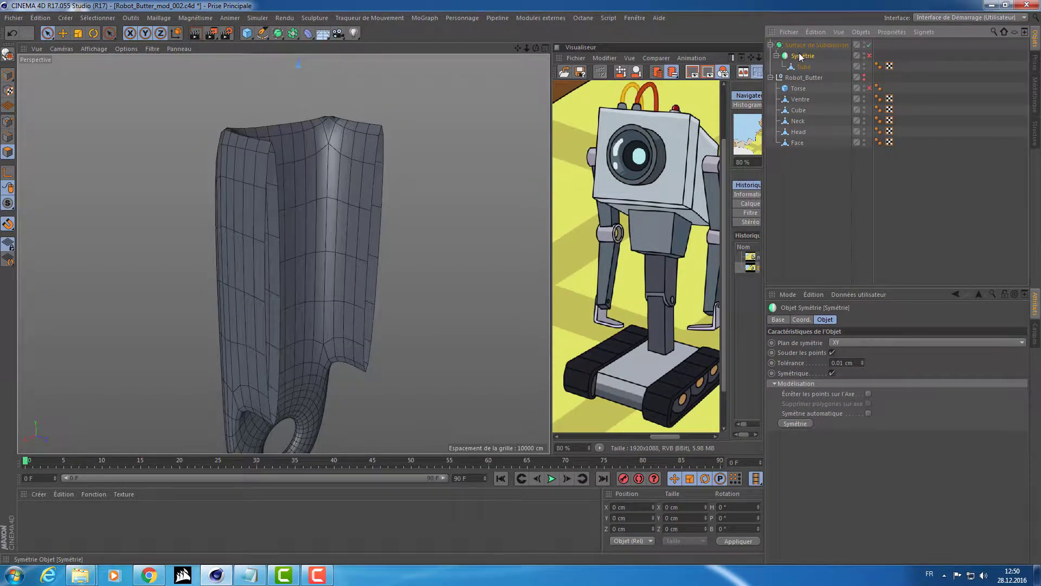
key("q")
key("q")
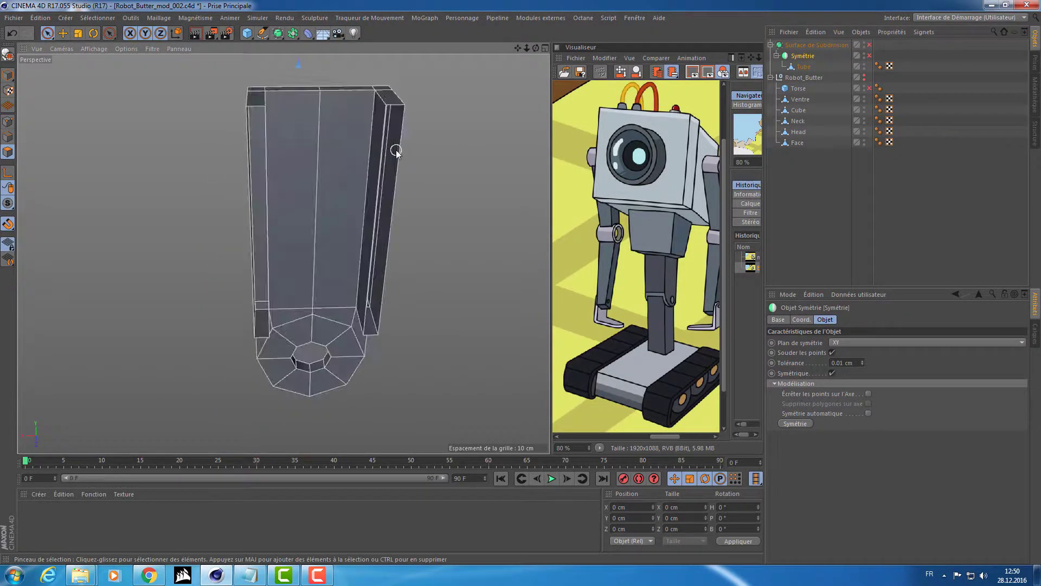
left_click_drag(360, 164, 456, 163, "alt")
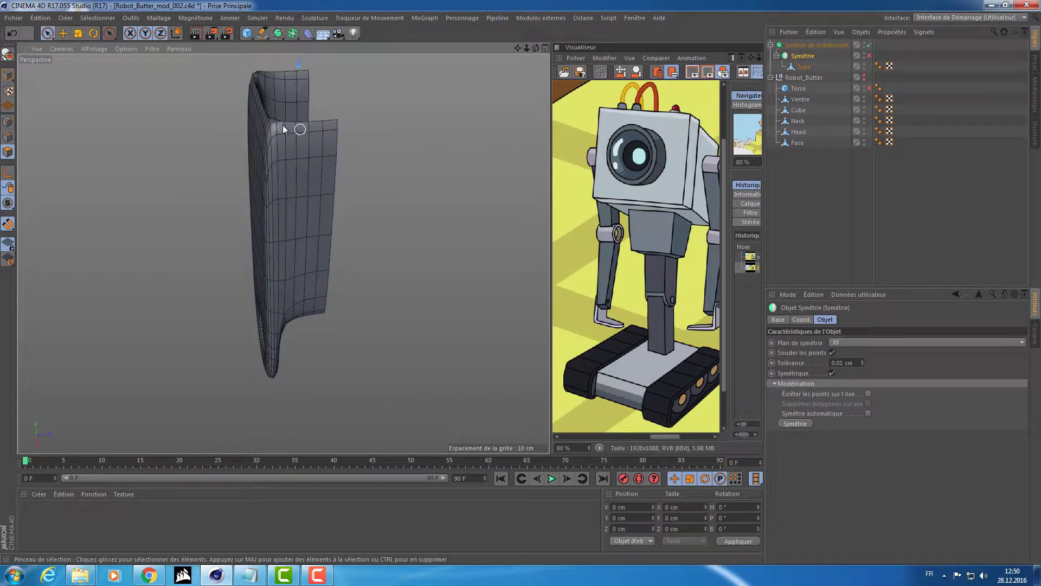
Re-enable the Symmetry object and inspect the seam where the two smoothed halves of the torso joint meet
left_click(795, 46)
left_click(794, 56)
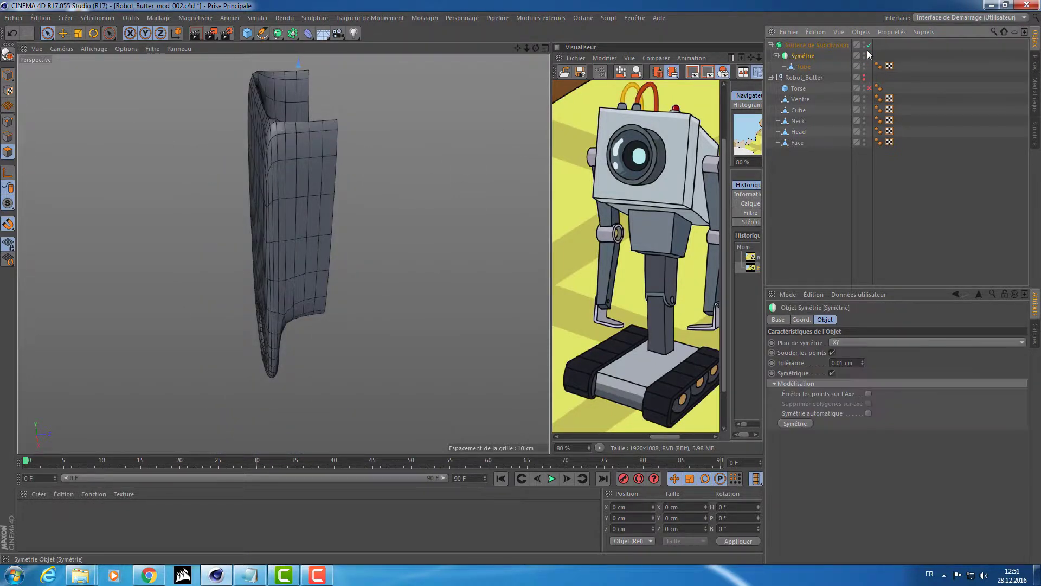
left_click(870, 55)
mouse_move(532, 123)
left_mouse_down("alt")
mouse_move(476, 141)
mouse_move(506, 99)
left_mouse_up("alt")
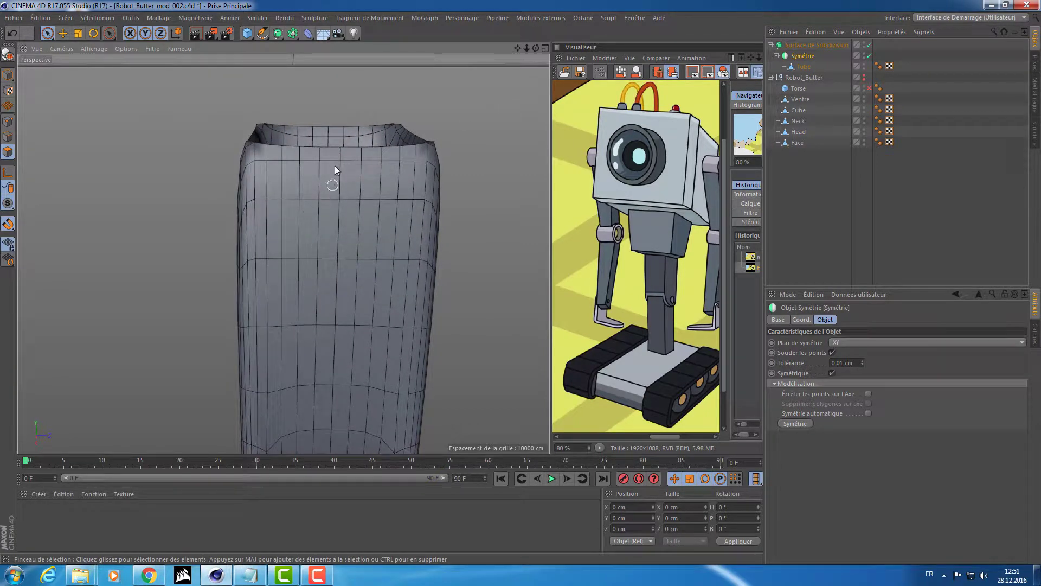
scroll(334, 165, "up", 6)
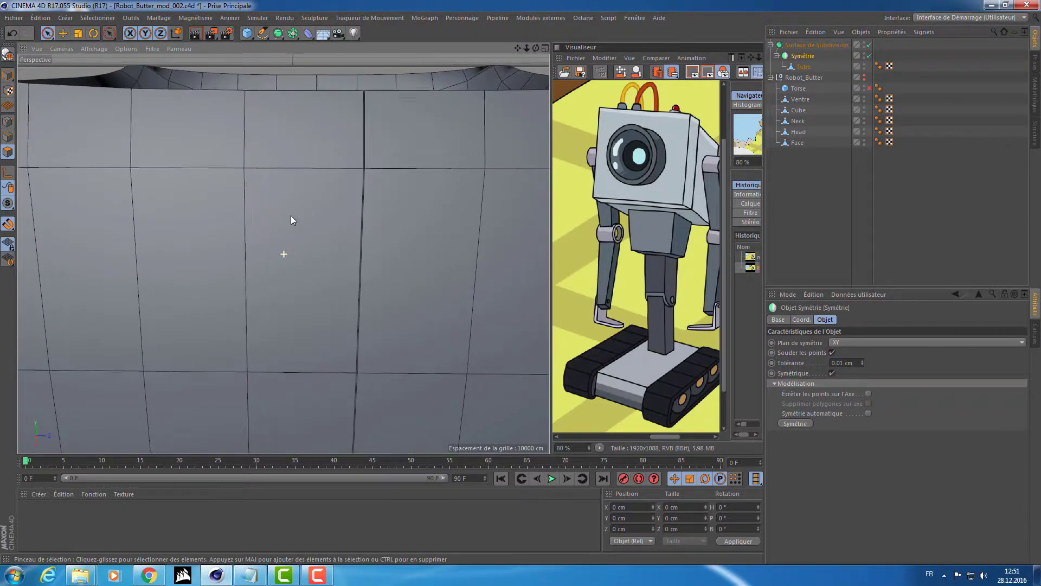
left_click_drag(368, 132, 372, 121, "alt")
scroll(372, 120, "up", 4)
middle_click_drag(328, 190, 298, 294, "alt")
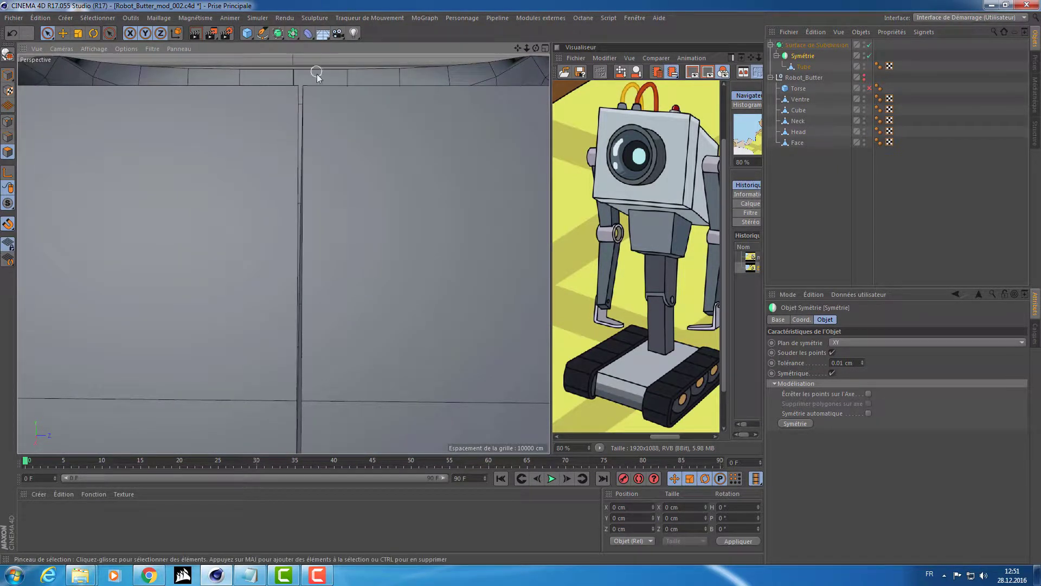
scroll(375, 105, "down", 5)
left_click_drag(331, 111, 354, 142, "alt")
Turn off the Subdivision Surface and convert the Symmetry object into an editable mesh
left_click(825, 44)
key("q")
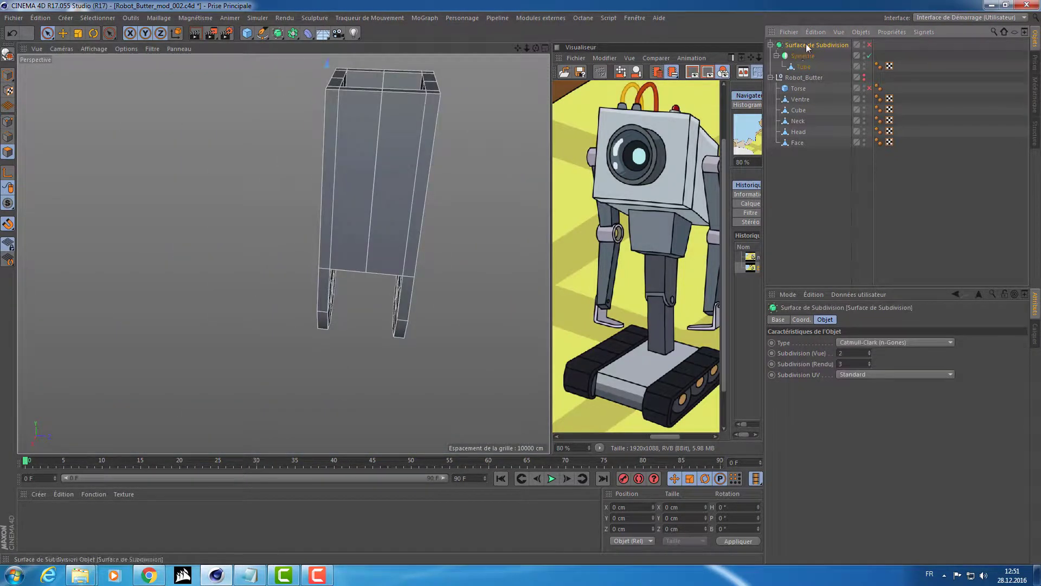
left_click(802, 56)
left_click_drag(493, 94, 439, 187, "alt")
scroll(502, 91, "down", 3)
key("c")
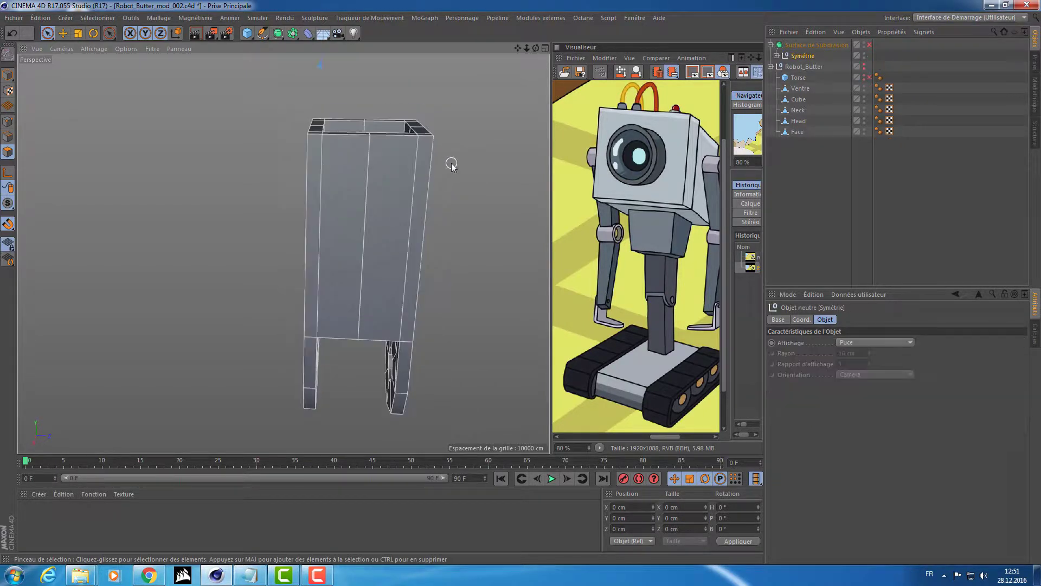
Move the Tube directly under the Subdivision Surface and delete the leftover Symétrie null
left_click(777, 56)
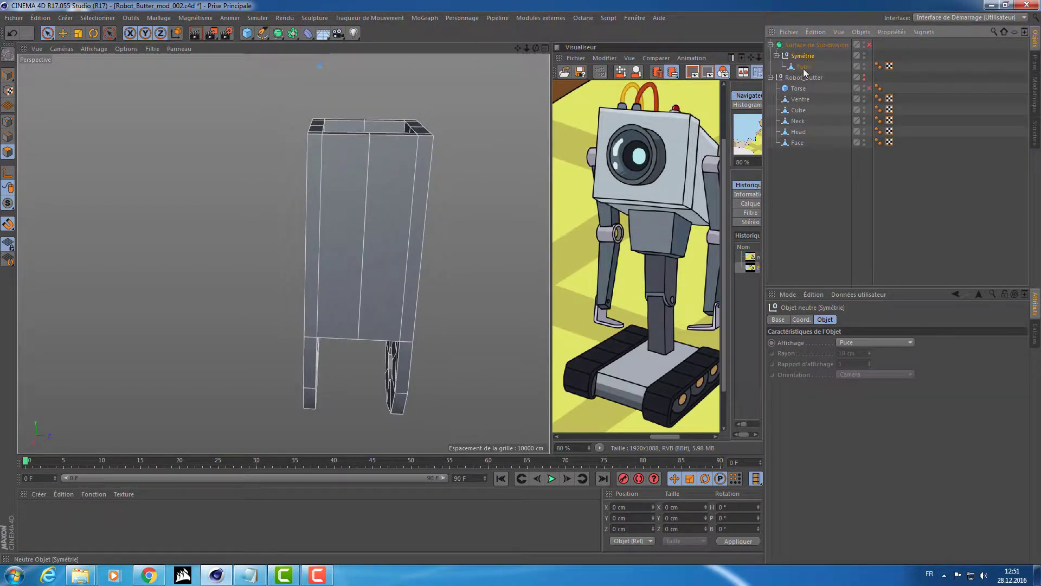
left_click(802, 67)
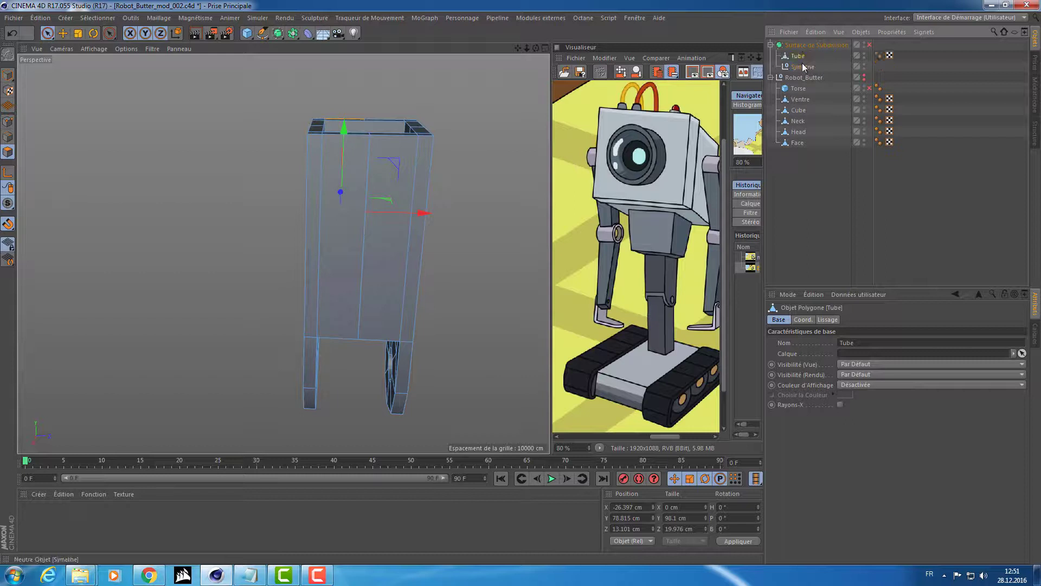
left_click(802, 65)
key("Delete")
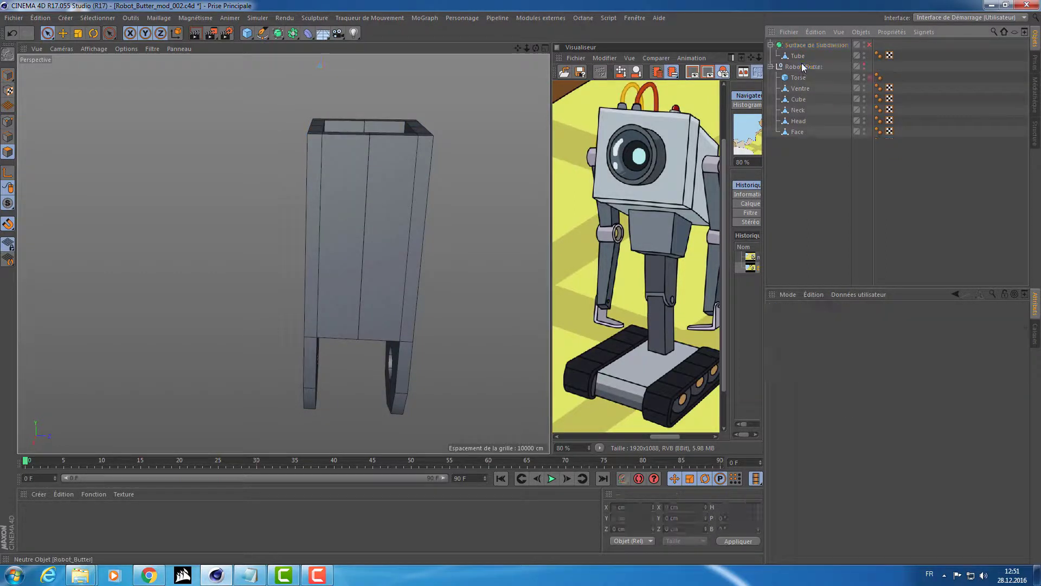
Select all the Tube's points along the central seam in Points mode with a rectangle selection that includes hidden points
left_click(803, 57)
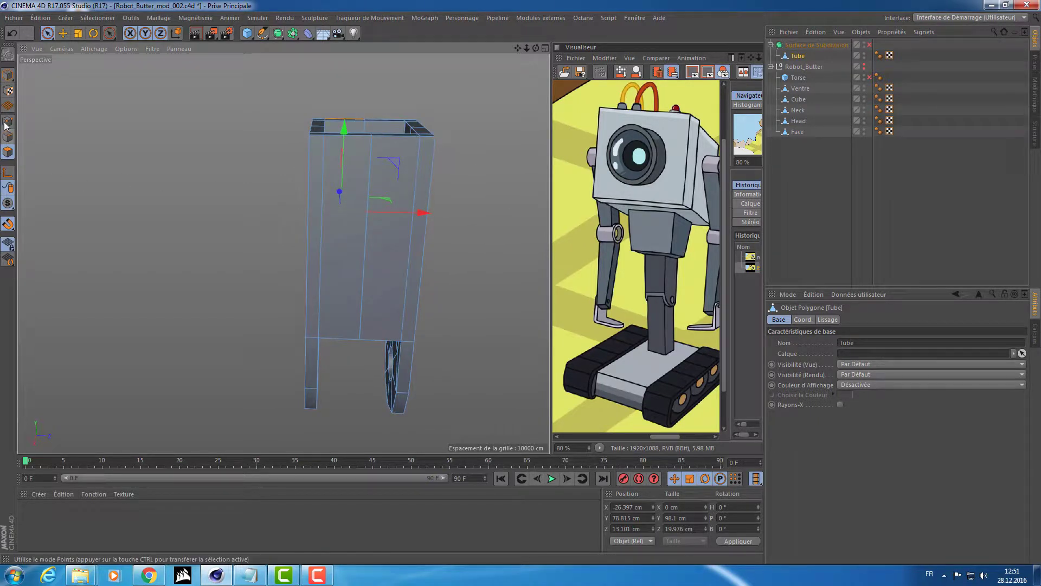
left_click_drag(49, 33, 103, 62)
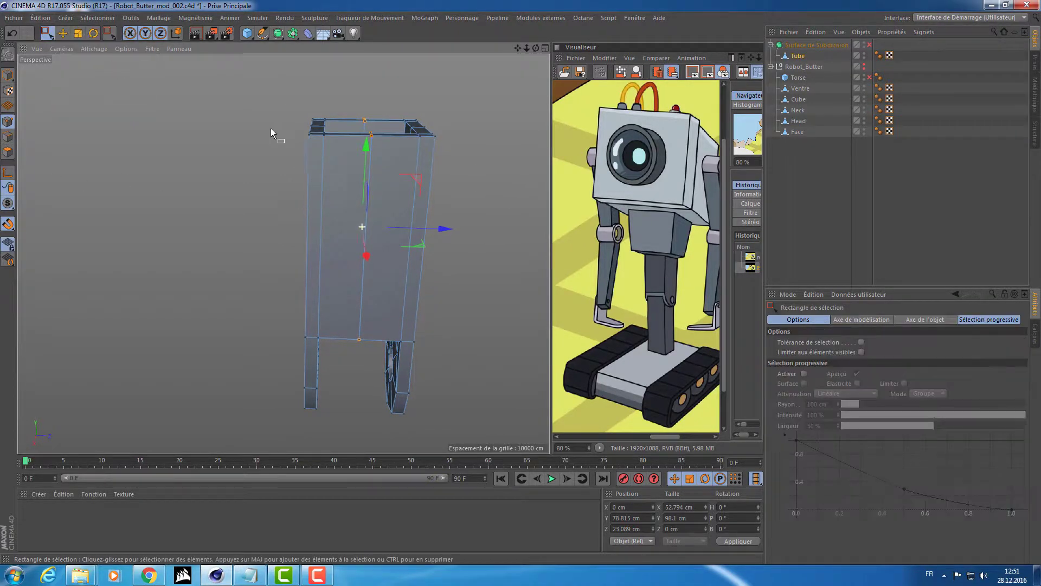
middle_click_drag(367, 132, 313, 98, "alt")
left_click_drag(322, 97, 307, 64, "alt")
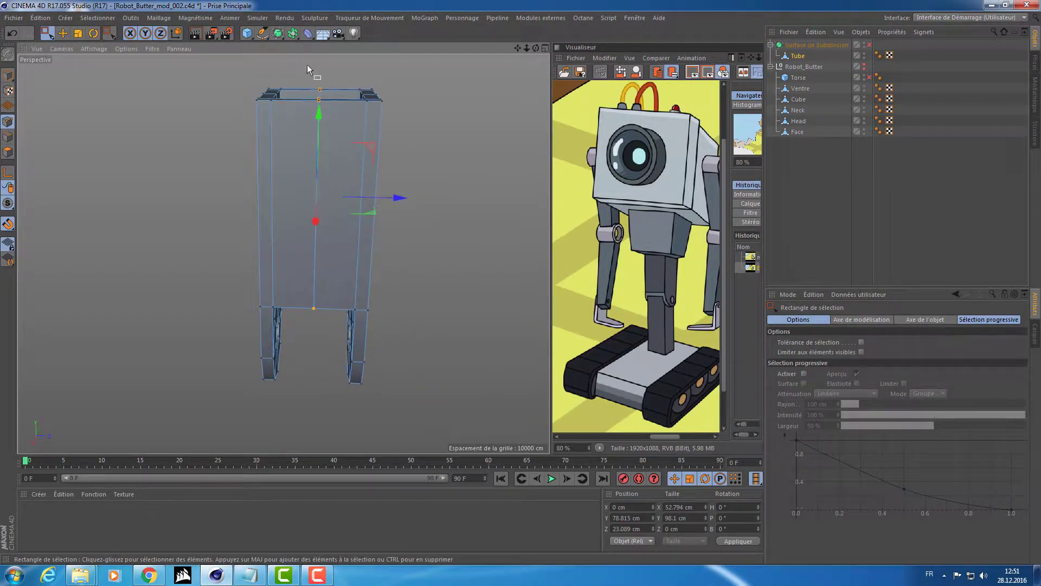
left_click_drag(337, 369, 337, 369)
middle_click(317, 330)
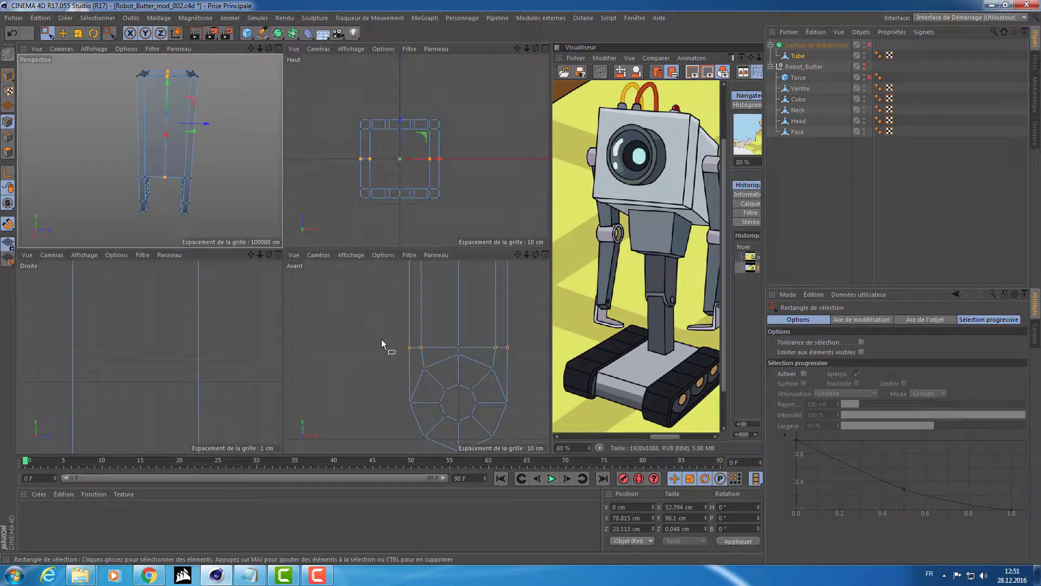
Reselect the Tube's points along the central seam from the top view with a rectangle selection that includes hidden points
key("d")
key("h")
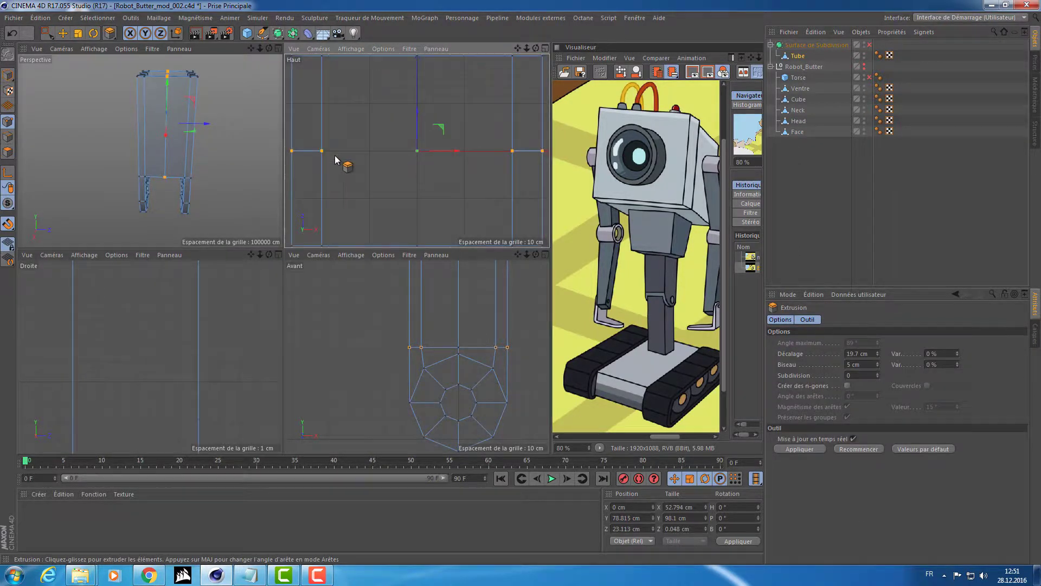
key("e")
scroll(389, 161, "down", 2)
left_click(49, 33)
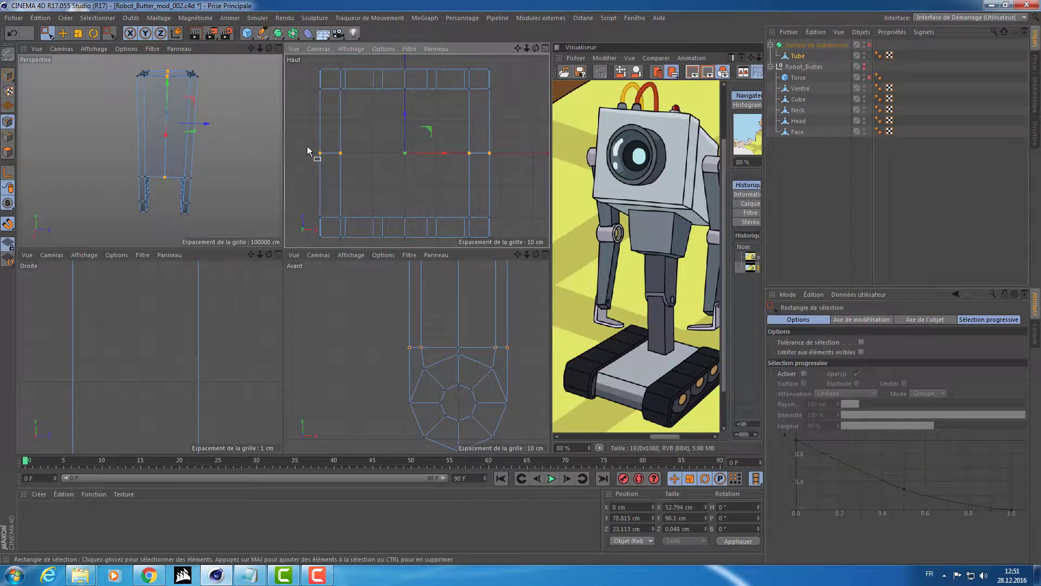
left_click_drag(307, 147, 520, 178)
Undo the flattening of the seam points to compare the gap, and set their Z size to 0 cm again
middle_click(212, 136)
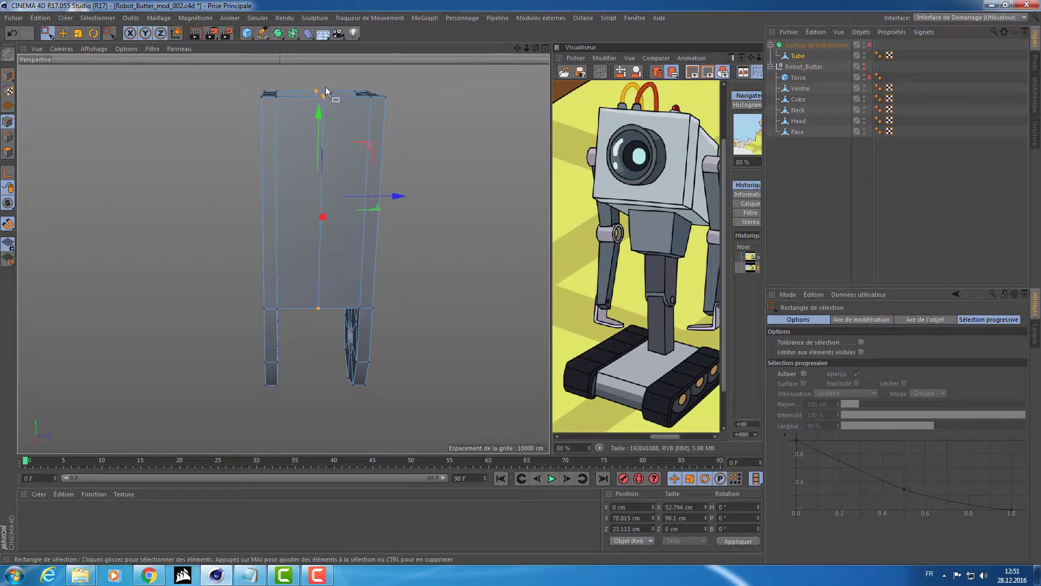
right_click_drag(326, 87, 434, 84, "alt")
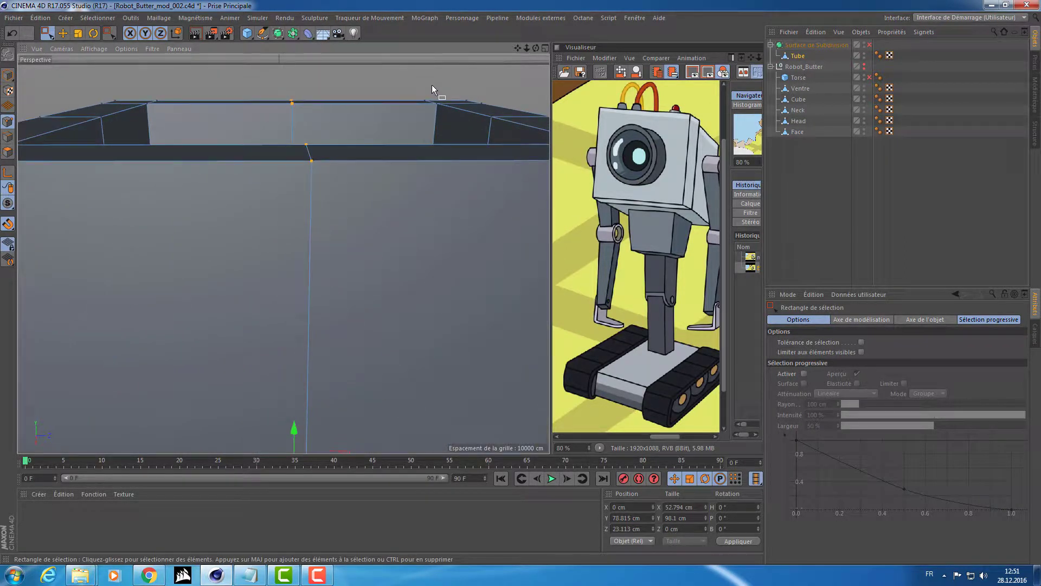
key("ctrl+z")
right_click_drag(313, 161, 341, 156, "alt")
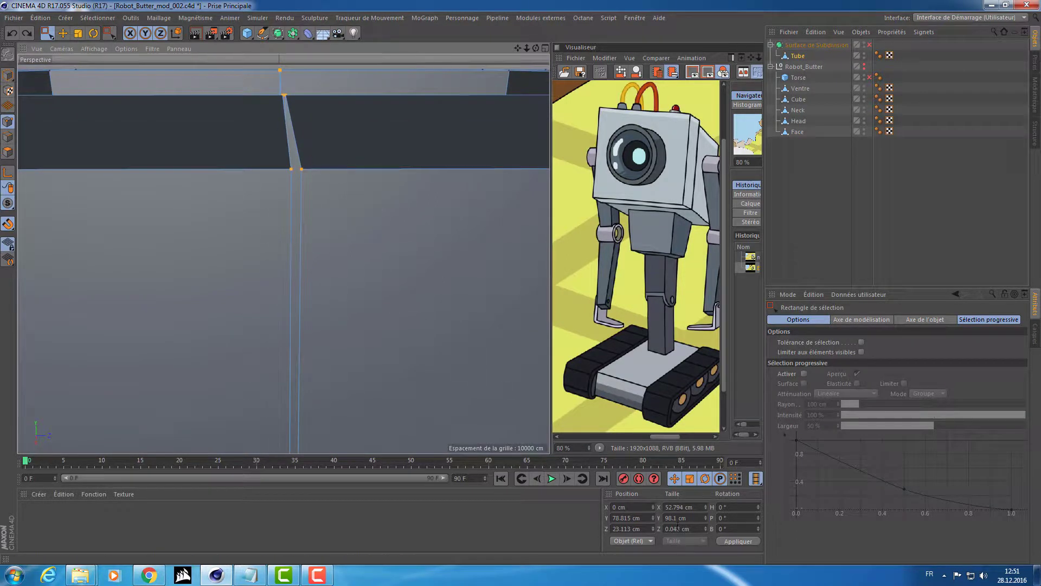
left_click(697, 530)
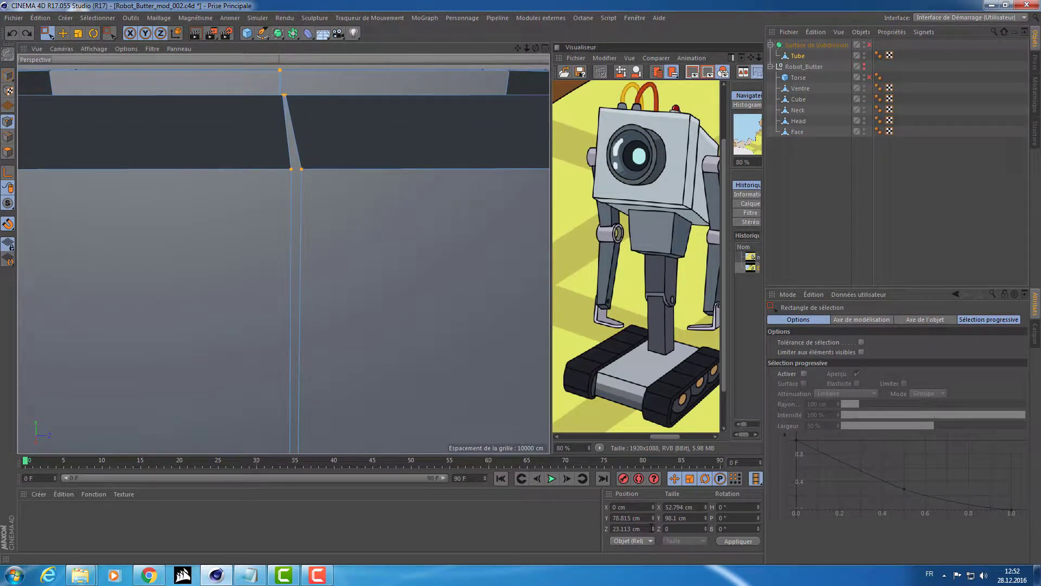
scroll(381, 238, "down", 6)
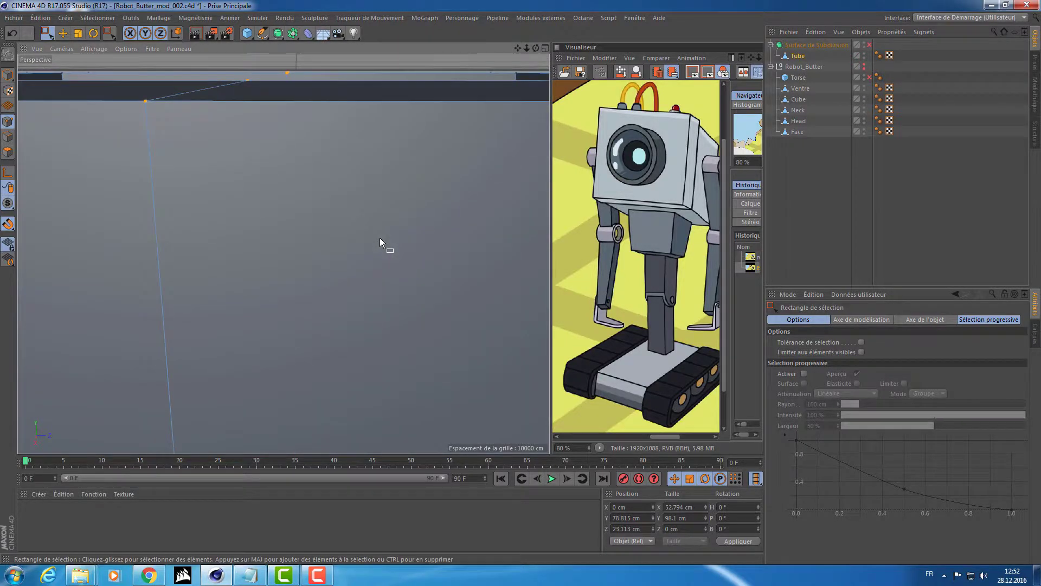
Test whether the Tube's halves are joined by moving one polygon beside the seam, and undo the move
right_click_drag(340, 250, 331, 277, "alt")
middle_click_drag(331, 277, 311, 163, "alt")
left_click_drag(311, 164, 288, 238, "alt")
left_click_drag(216, 174, 222, 193, "alt")
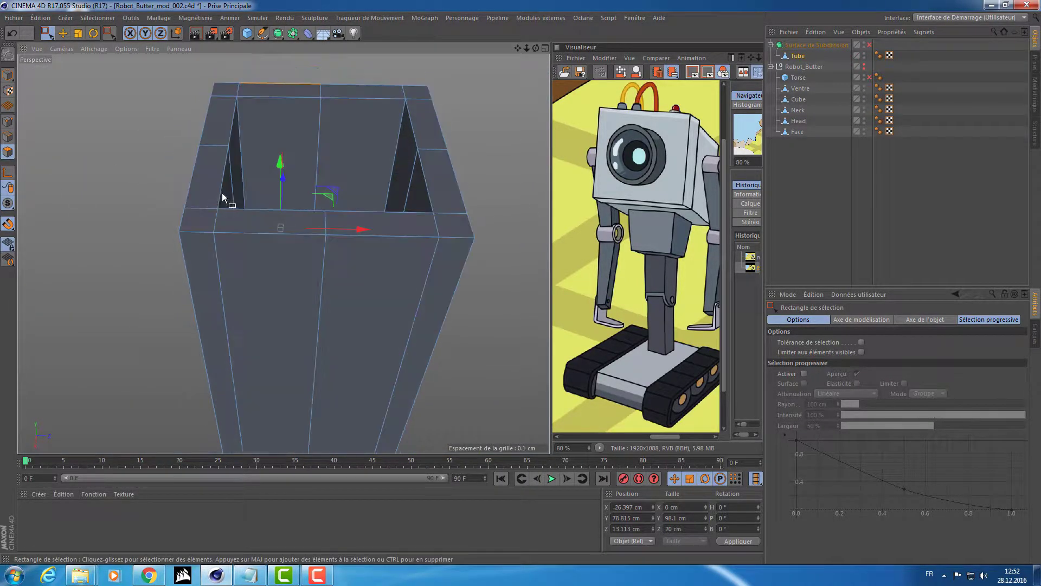
middle_click_drag(346, 275, 268, 177, "alt")
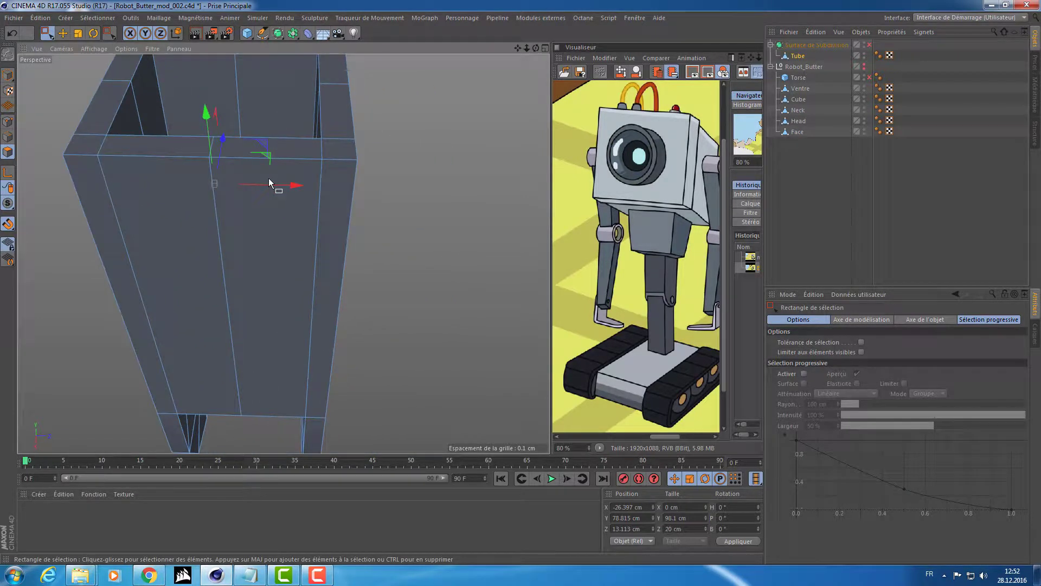
left_click(50, 35)
left_click(92, 53)
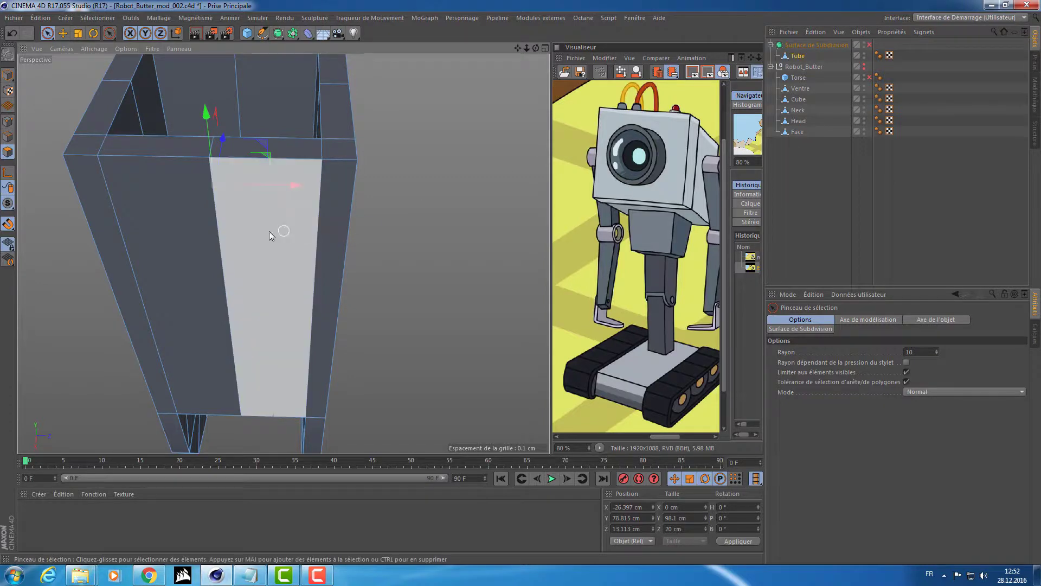
left_click(224, 268)
left_click_drag(304, 354, 230, 332)
key("ctrl+z")
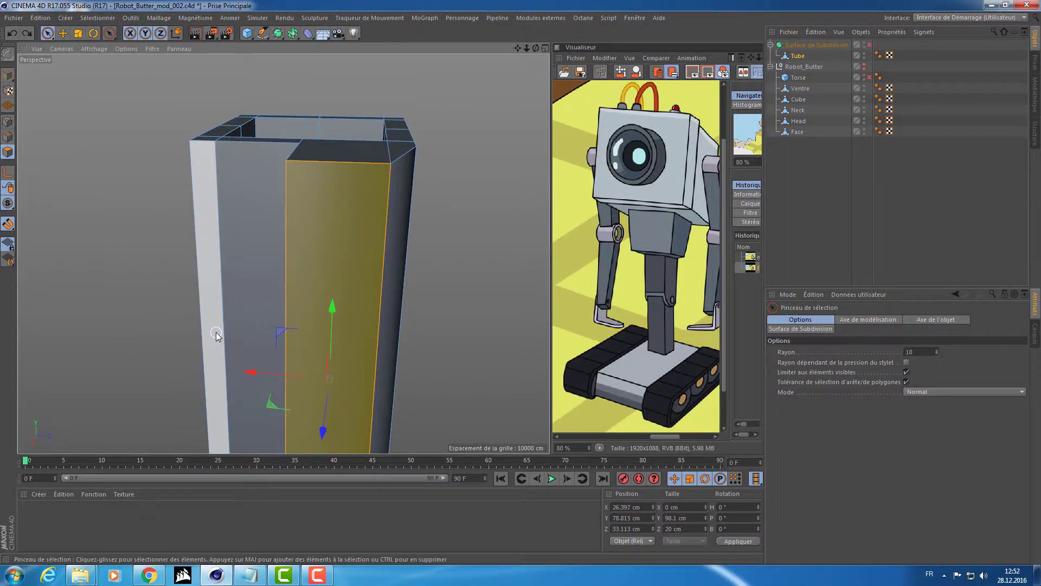
Select all of the Tube's points in Points mode and merge the duplicates with Optimize
left_click(8, 122)
left_click_drag(57, 125, 119, 122, "alt")
right_click(120, 122)
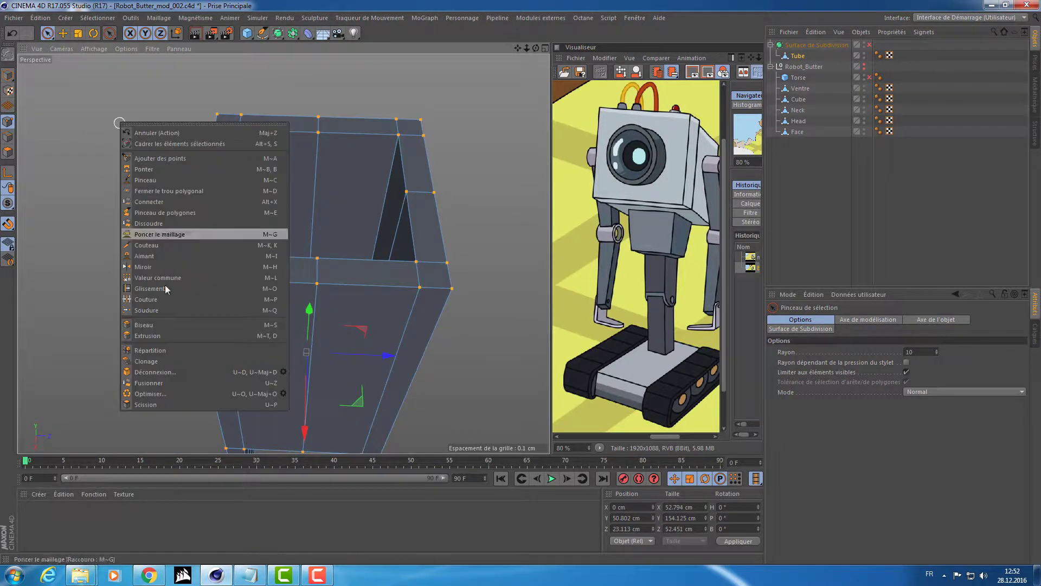
left_click(154, 394)
left_click_drag(266, 352, 438, 305, "alt")
Check the optimized seam by pulling a single polygon next to it in Polygons mode, and undo the change
left_click(8, 152)
left_click_drag(477, 193, 489, 239, "alt")
left_click(317, 214)
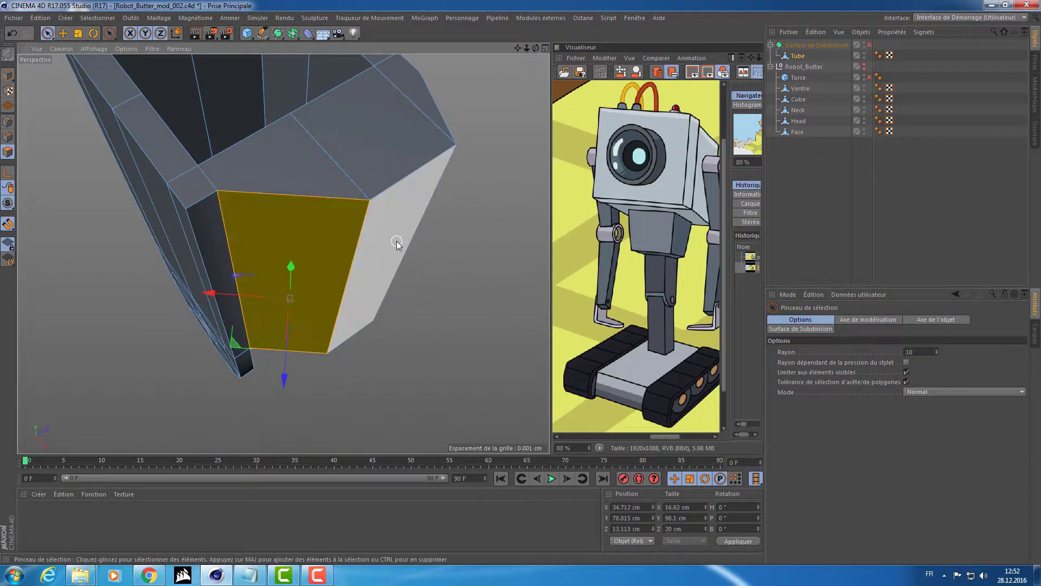
key("ctrl+z")
key("ctrl+z")
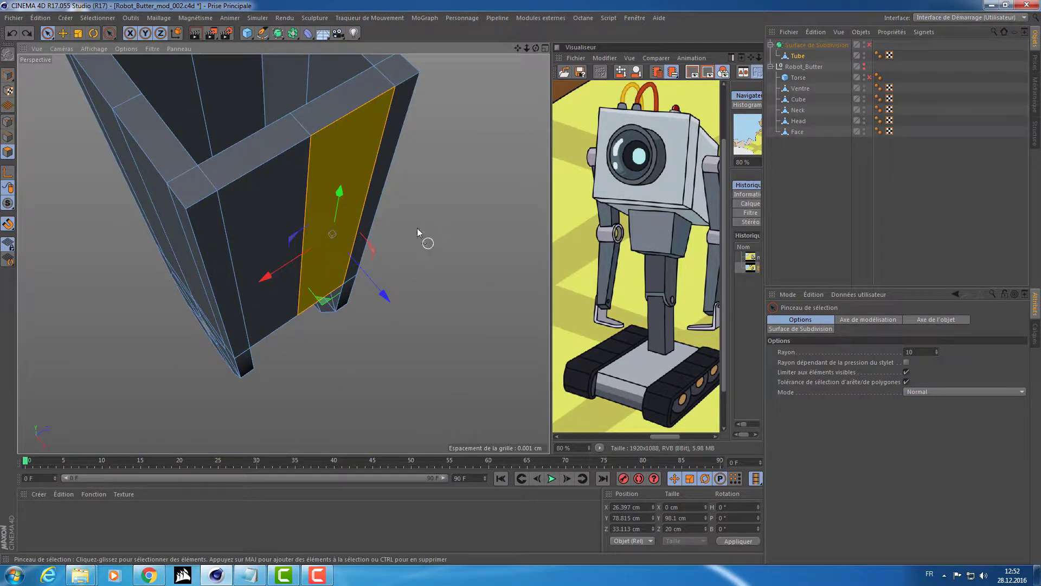
left_click_drag(417, 228, 391, 176, "alt")
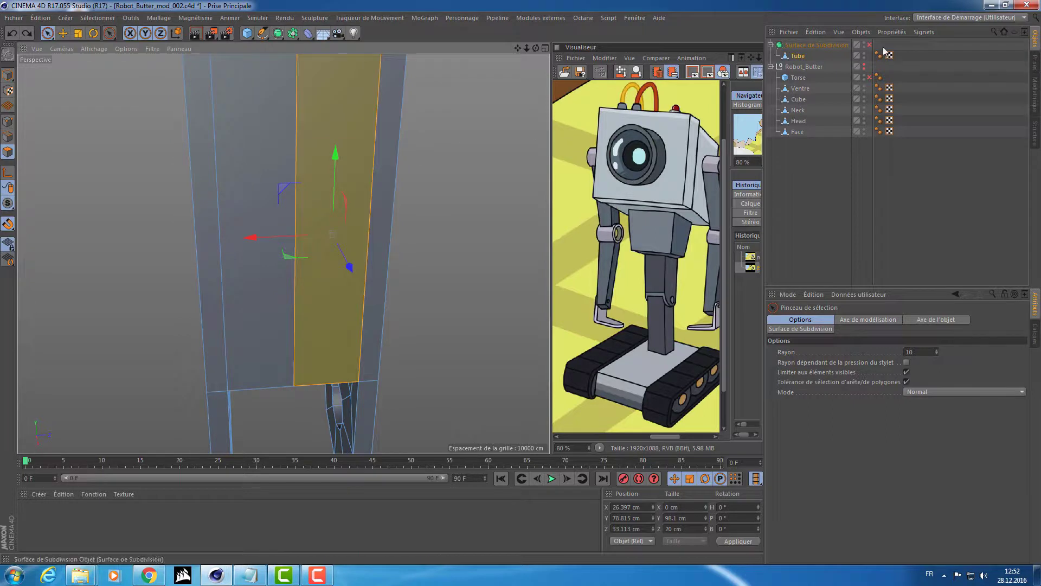
Move the Torse cube out of Robot_Butter and place it under the Subdivision Surface, below the Tube
left_click(798, 79)
left_click_drag(802, 64, 801, 61)
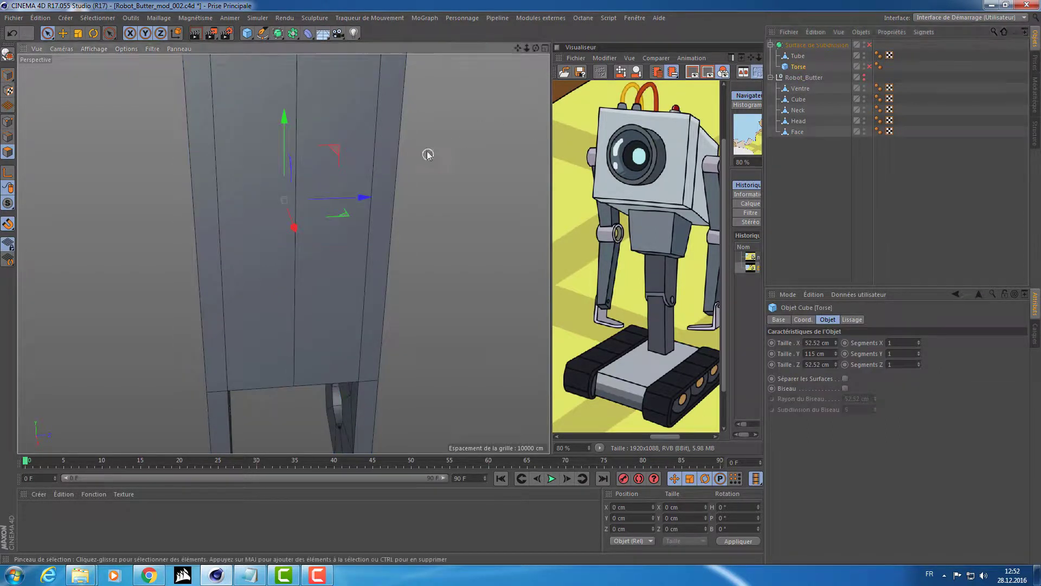
left_click_drag(430, 160, 283, 182, "alt")
left_click(869, 66)
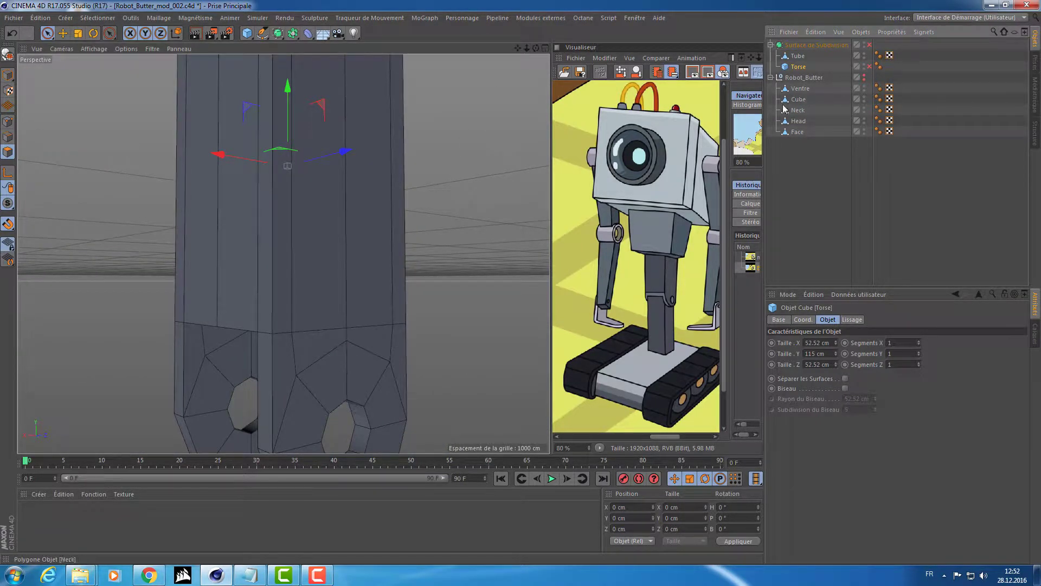
Move the Ventre mesh out of Robot_Butter and place it under the Subdivision Surface between Tube and Torse
left_click(796, 89)
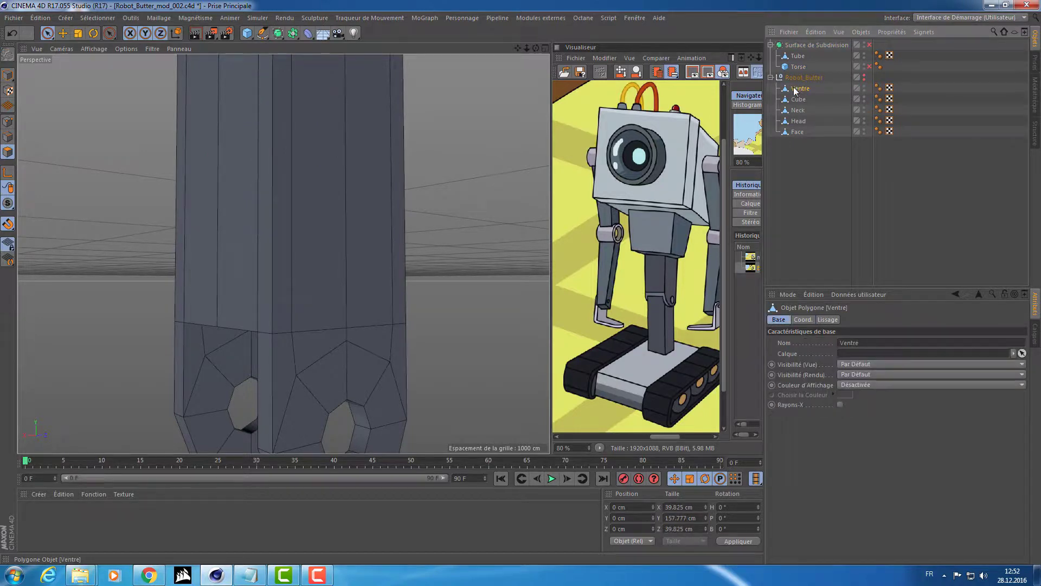
left_click_drag(802, 66, 800, 64)
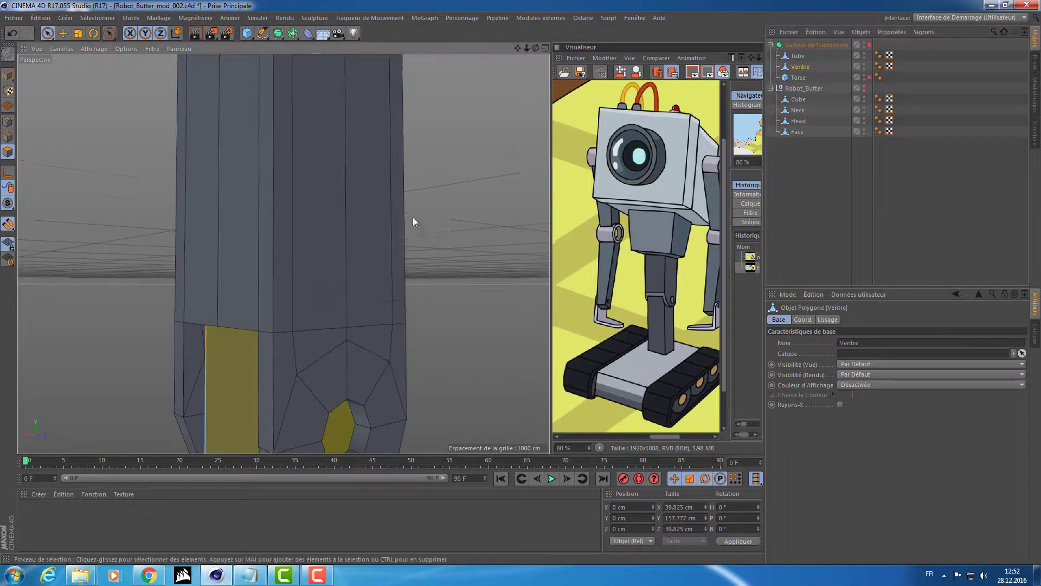
left_click_drag(413, 217, 347, 206, "alt")
scroll(413, 297, "up", 4)
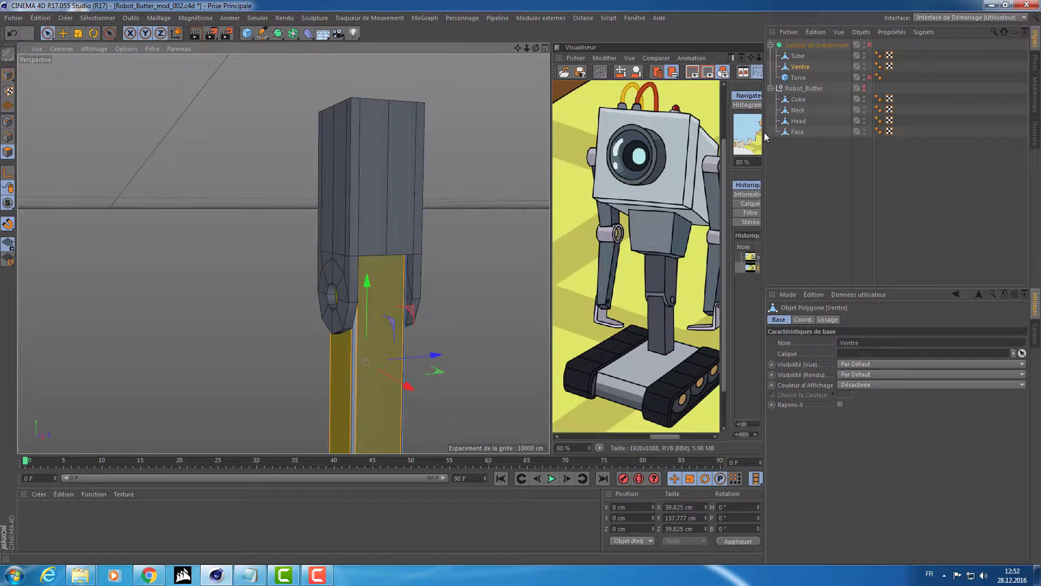
Return Torse to the Robot_Butter group and move Ventre out of the Subdivision Surface to the top level
left_click(798, 64)
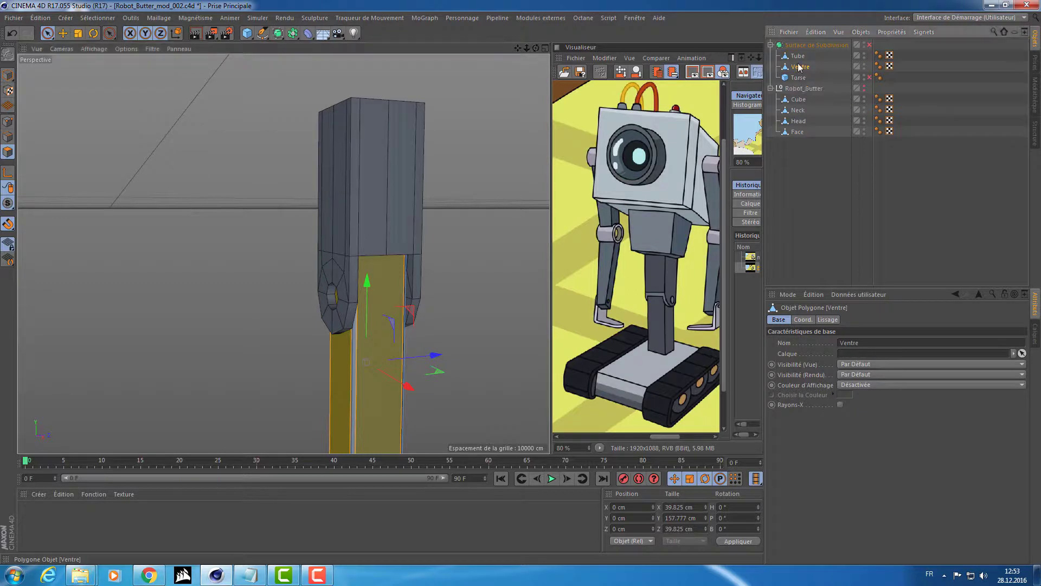
left_click(795, 56)
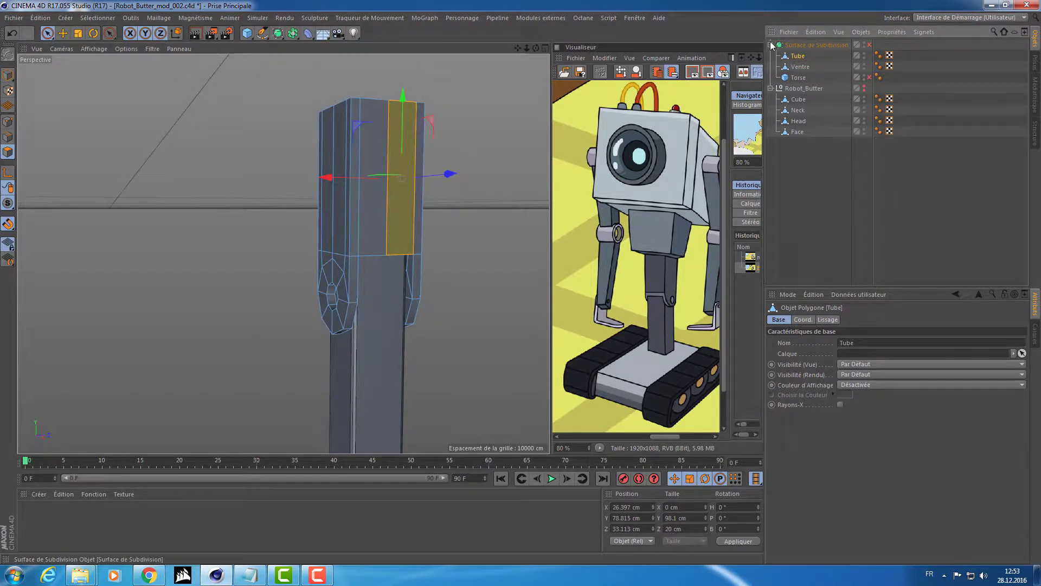
left_click(799, 78)
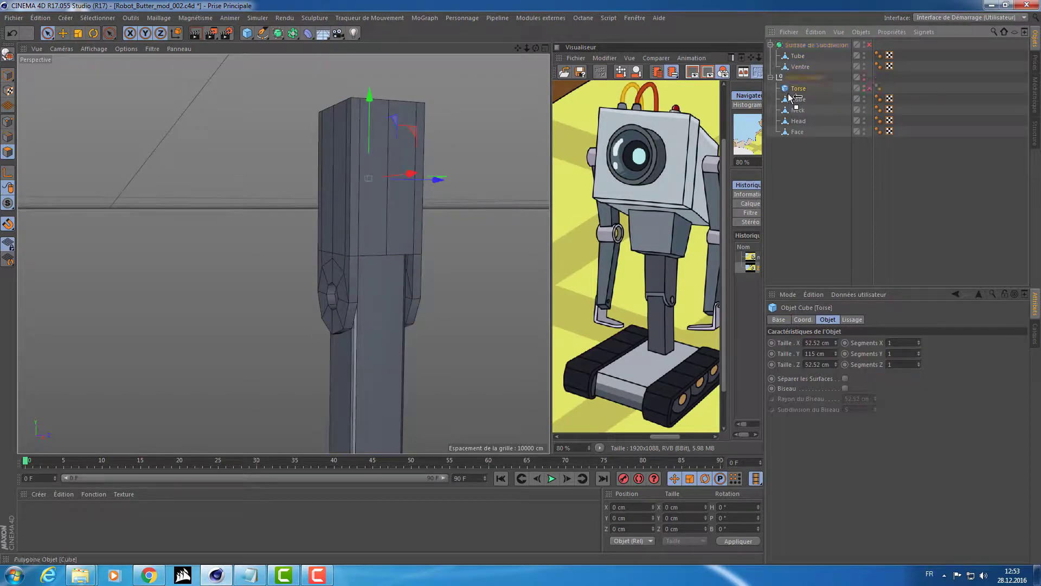
left_click(795, 67)
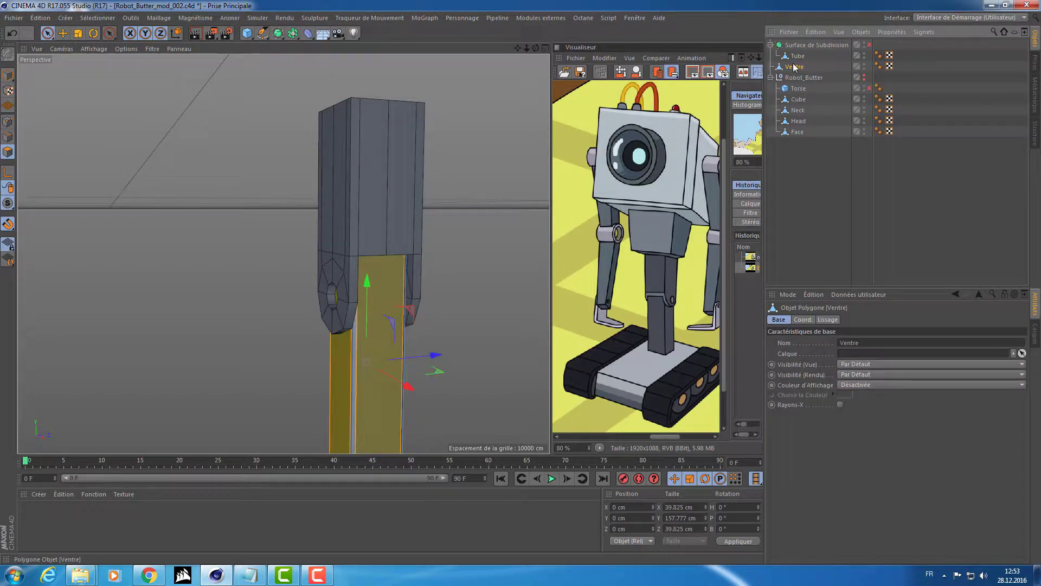
Switch to Model mode and re-enable the Subdivision Surface that smooths the Tube
left_click_drag(386, 173, 366, 182, "alt")
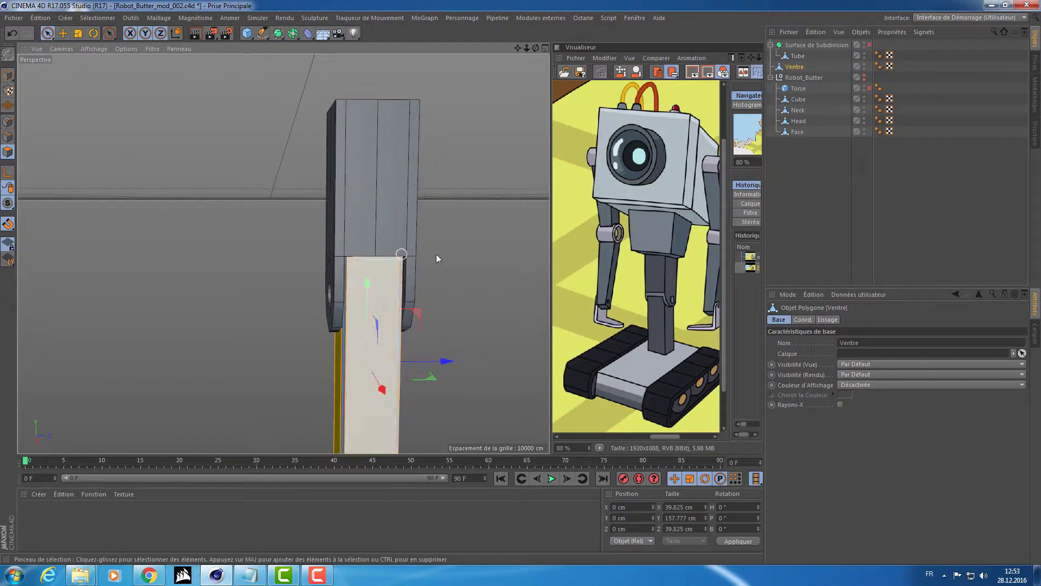
left_click_drag(436, 254, 468, 190, "alt")
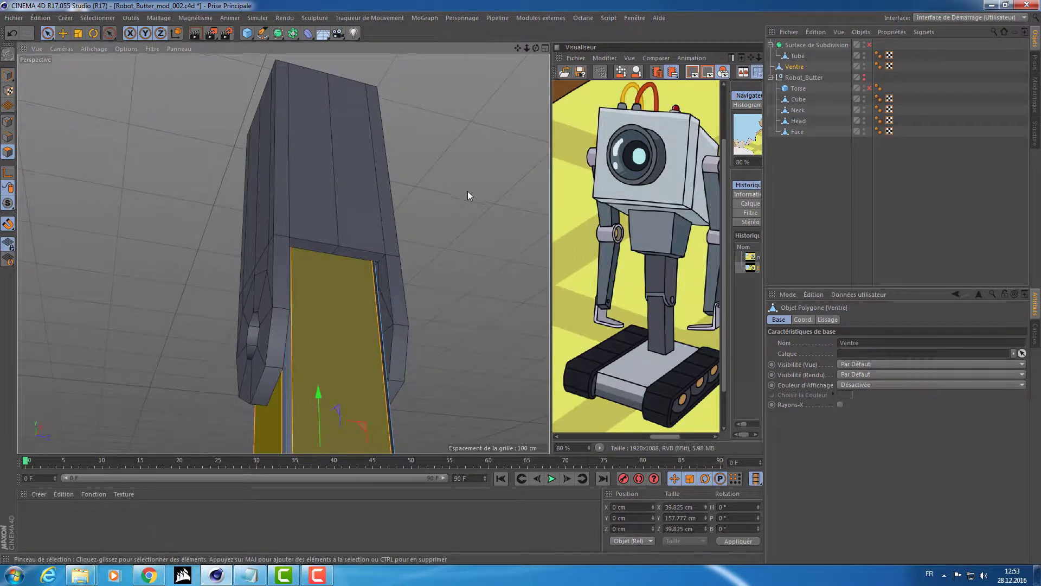
left_click(5, 76)
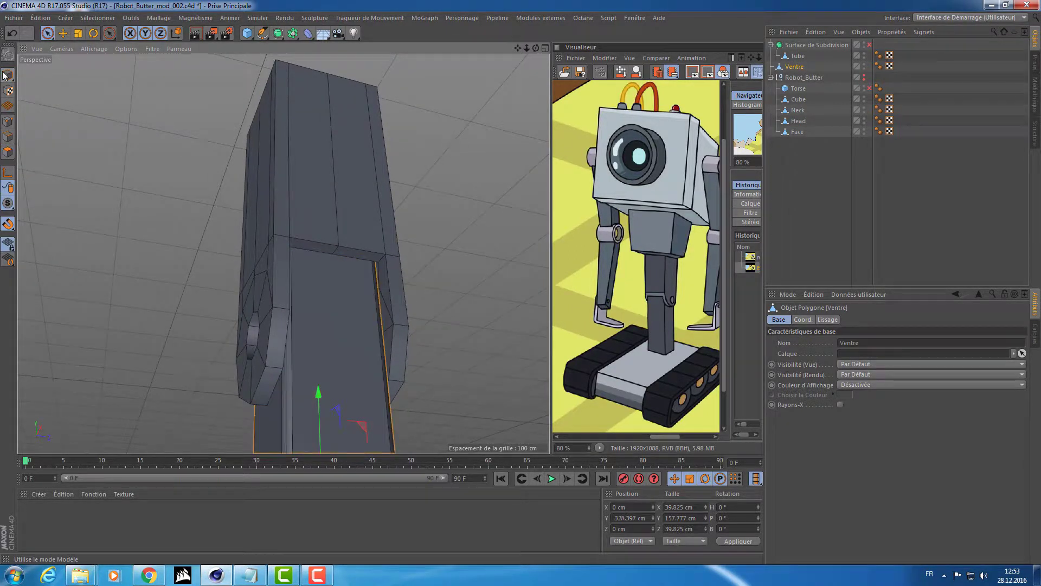
left_click(783, 48)
key("q")
Examine the smoothed torso joint from several sides, including its hollow interior, upper rim and pivot hole
left_click_drag(325, 162, 290, 182, "alt")
right_click_drag(291, 182, 348, 174, "alt")
left_click_drag(348, 174, 309, 149, "alt")
right_click_drag(309, 149, 372, 161, "alt")
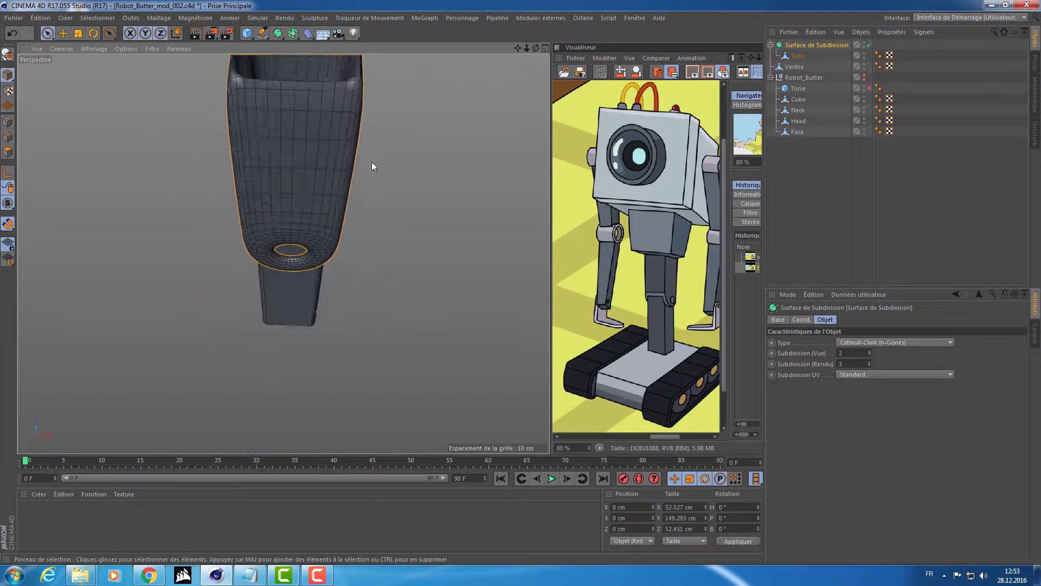
left_click_drag(372, 162, 272, 166, "alt")
right_click_drag(272, 166, 364, 141, "alt")
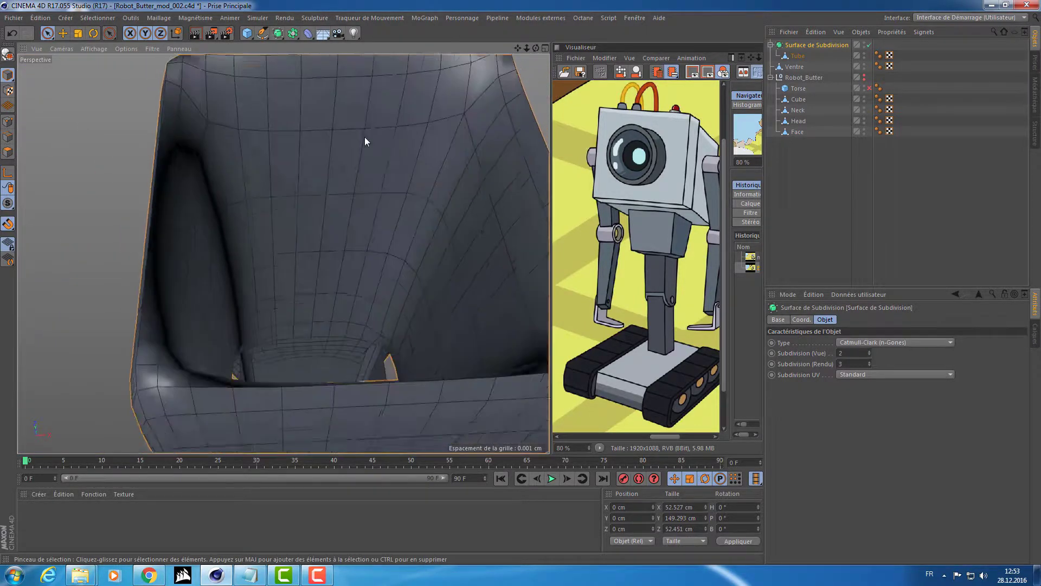
scroll(365, 138, "down", 2)
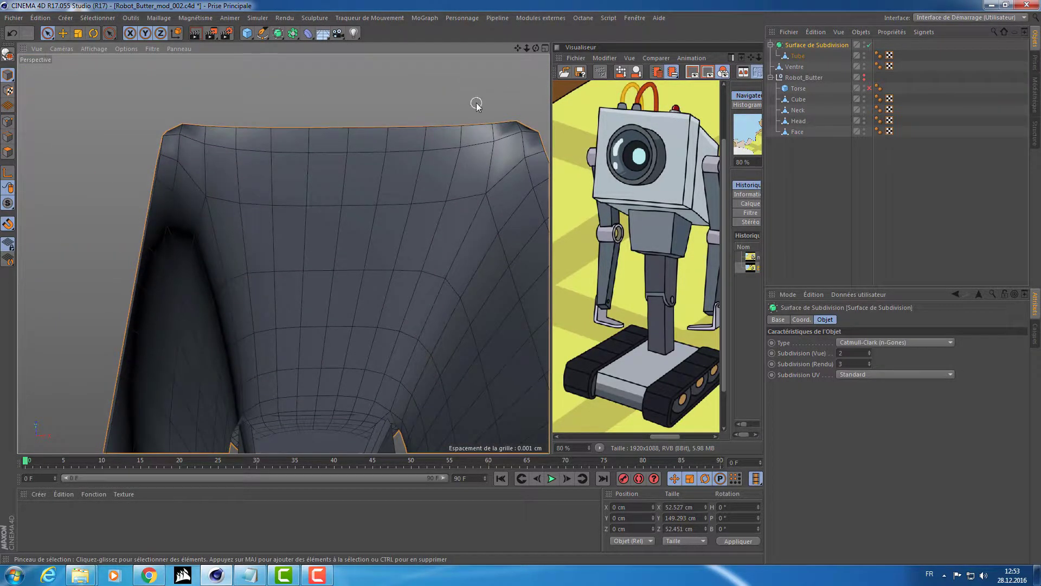
right_click_drag(478, 107, 383, 114, "alt")
left_click_drag(455, 159, 480, 156, "alt")
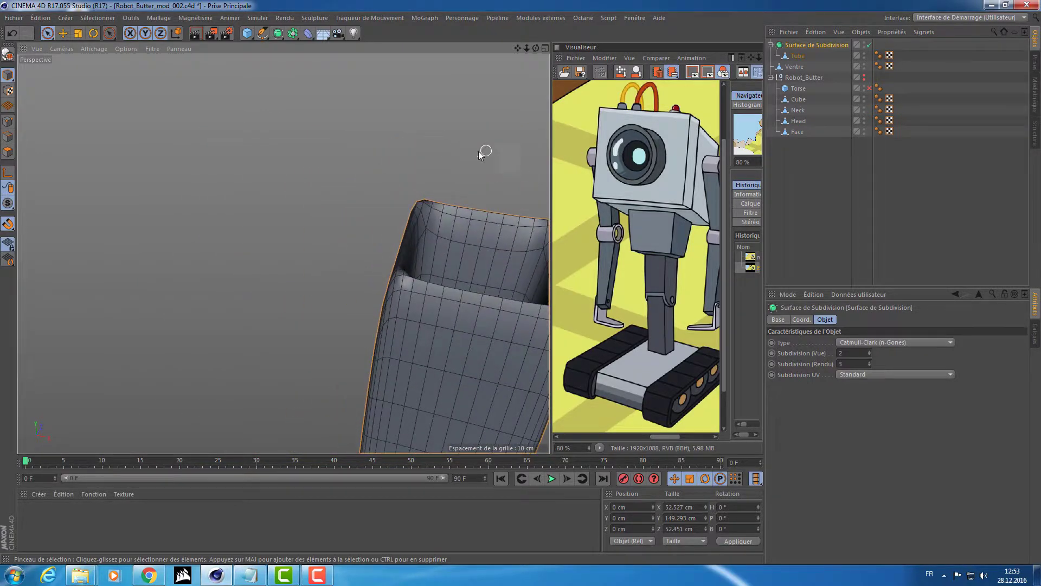
right_click_drag(480, 156, 304, 130, "alt")
middle_click_drag(304, 130, 279, 112, "alt")
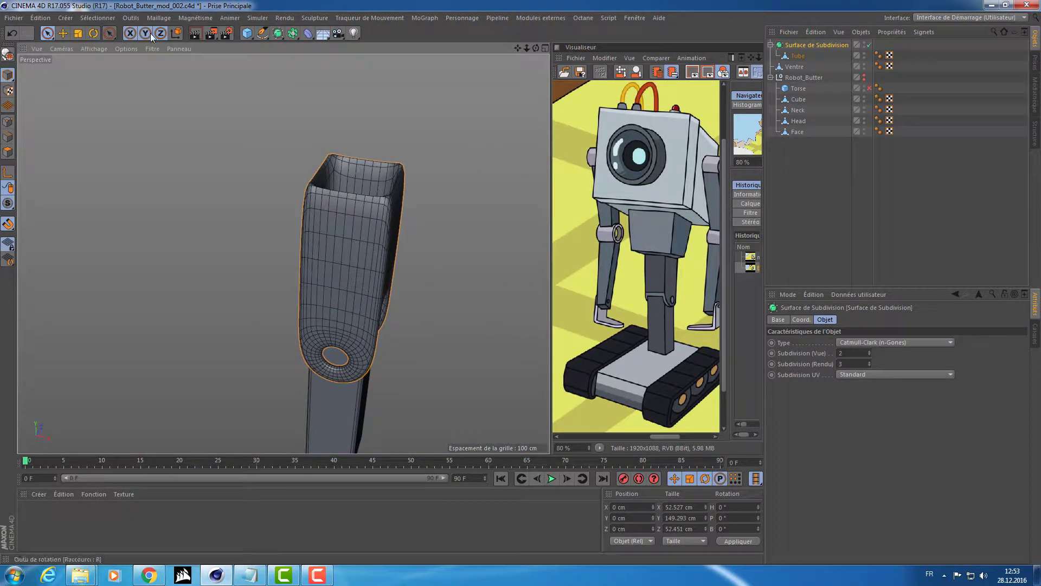
Add a 200 cm cube at the origin and convert it into an editable mesh
left_click(247, 32)
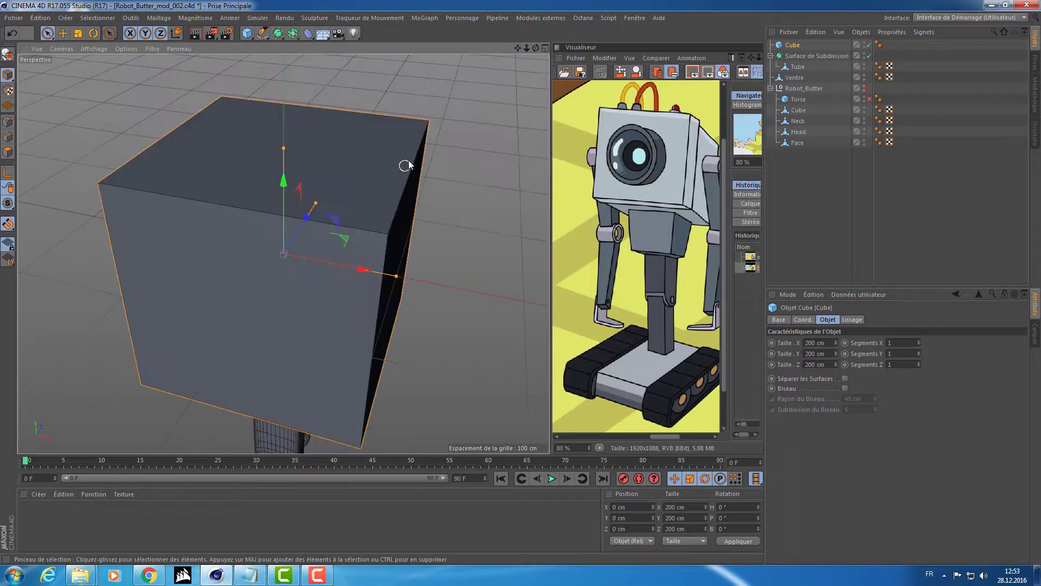
left_click_drag(286, 210, 250, 172, "alt")
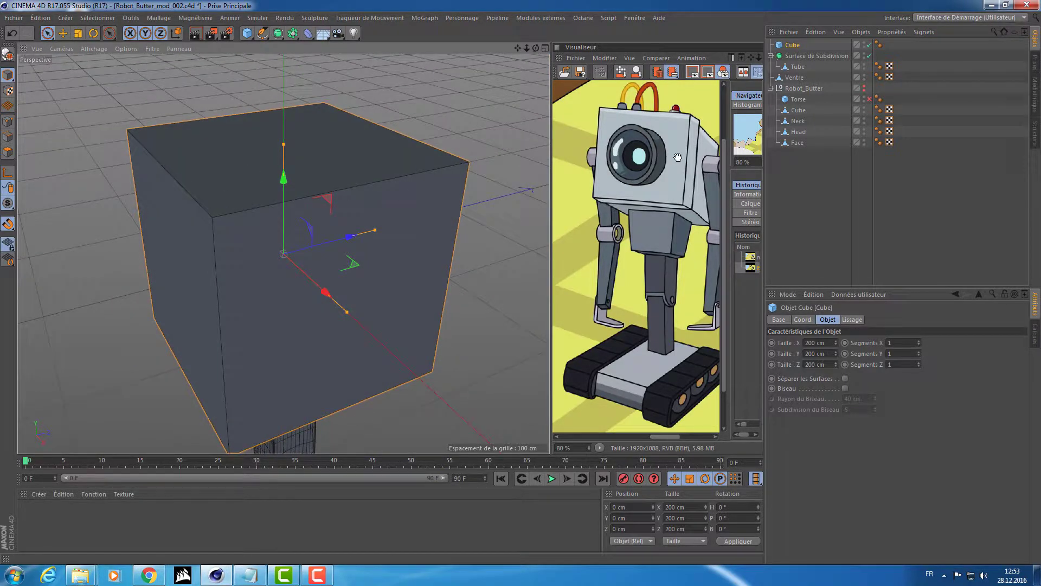
key("c")
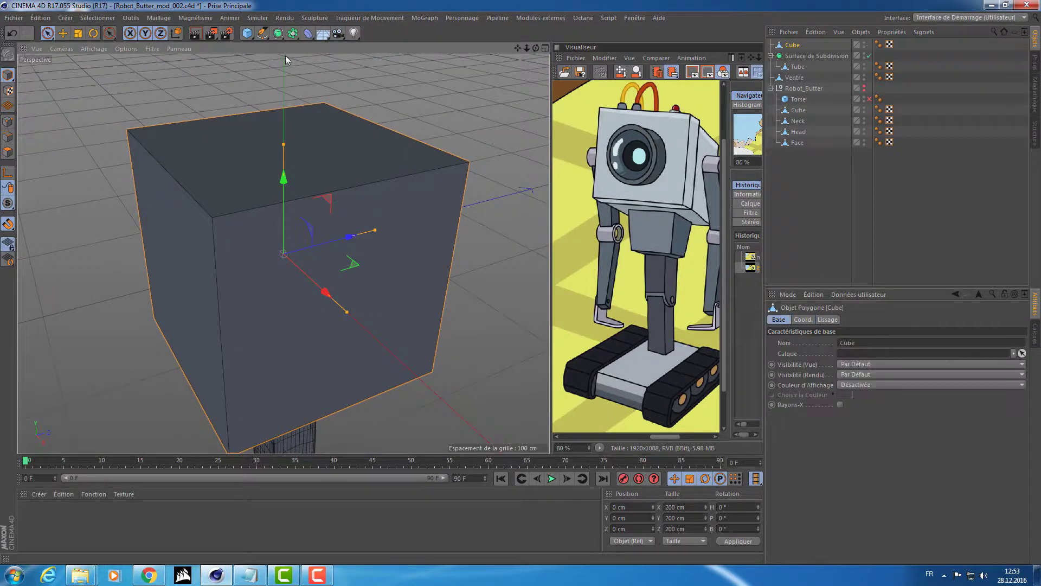
Add a new Subdivision Surface and nest the top-level Cube inside it
left_click(278, 33)
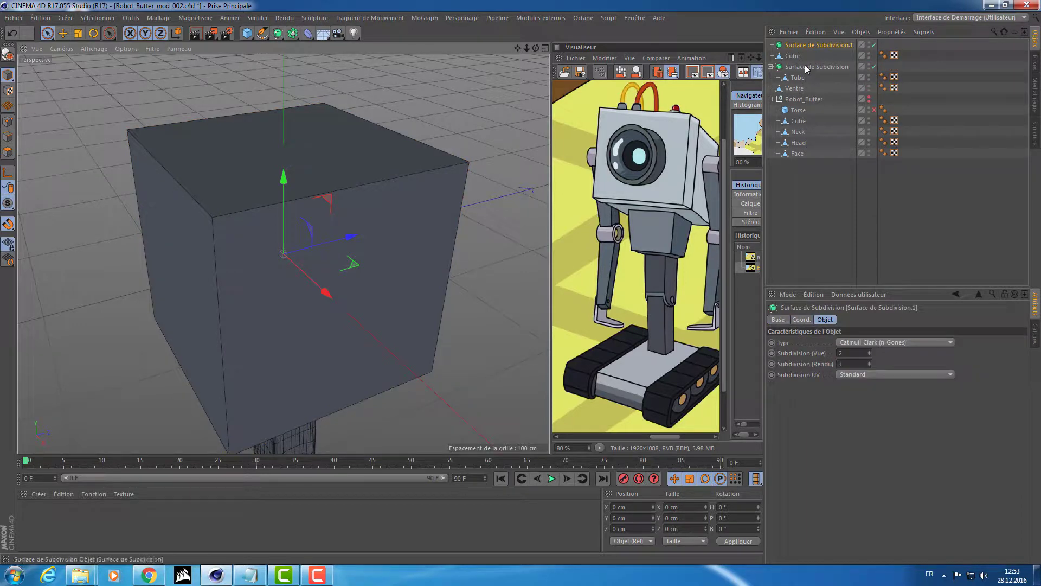
left_click_drag(796, 49, 797, 48)
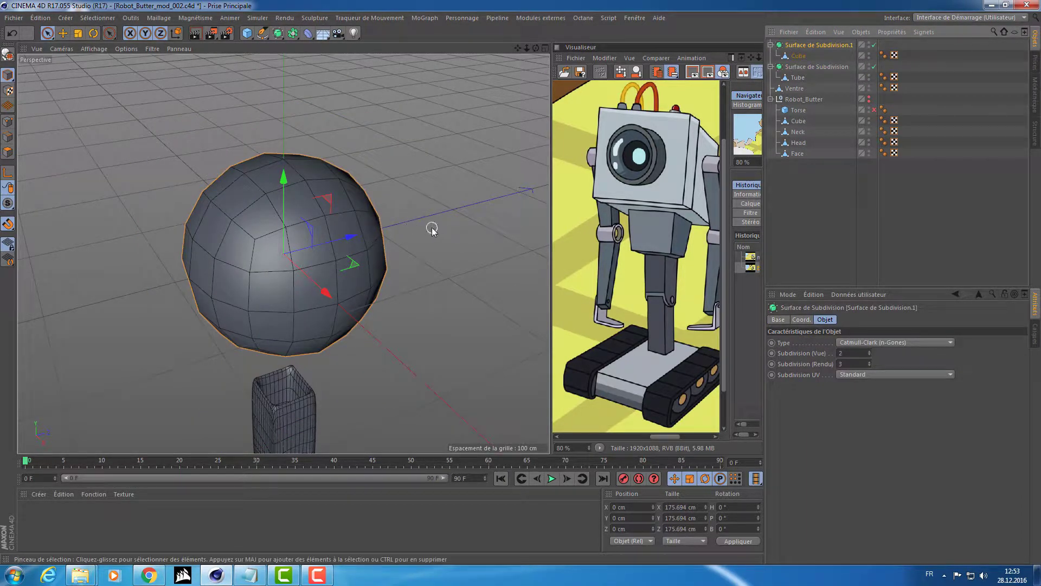
left_click_drag(432, 230, 392, 214, "alt")
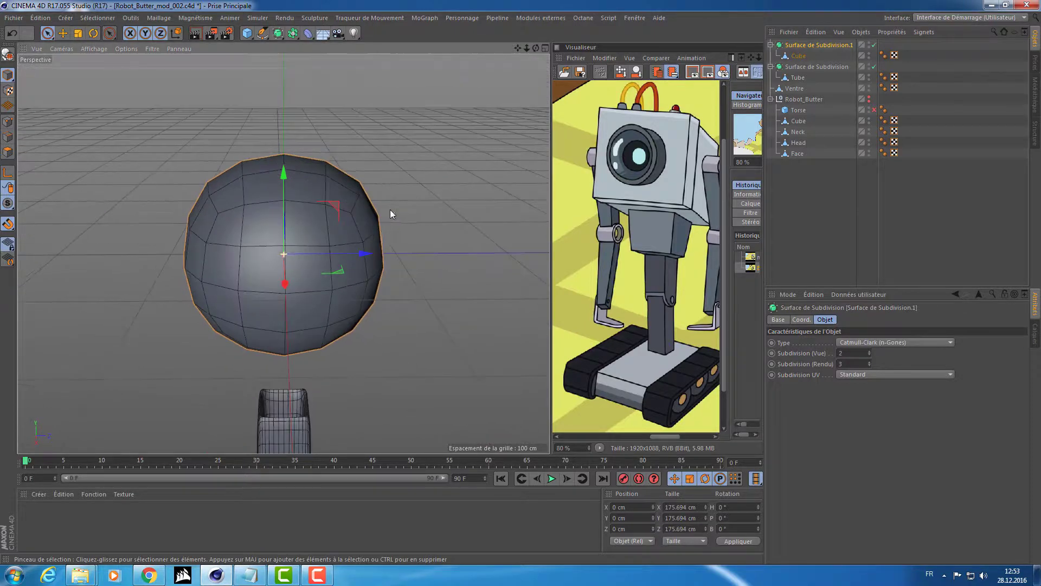
Cut an edge loop around the middle of the test cube with the Knife in Loop mode, at about 48% offset, and smooth it again
left_click(797, 57)
left_click(7, 136)
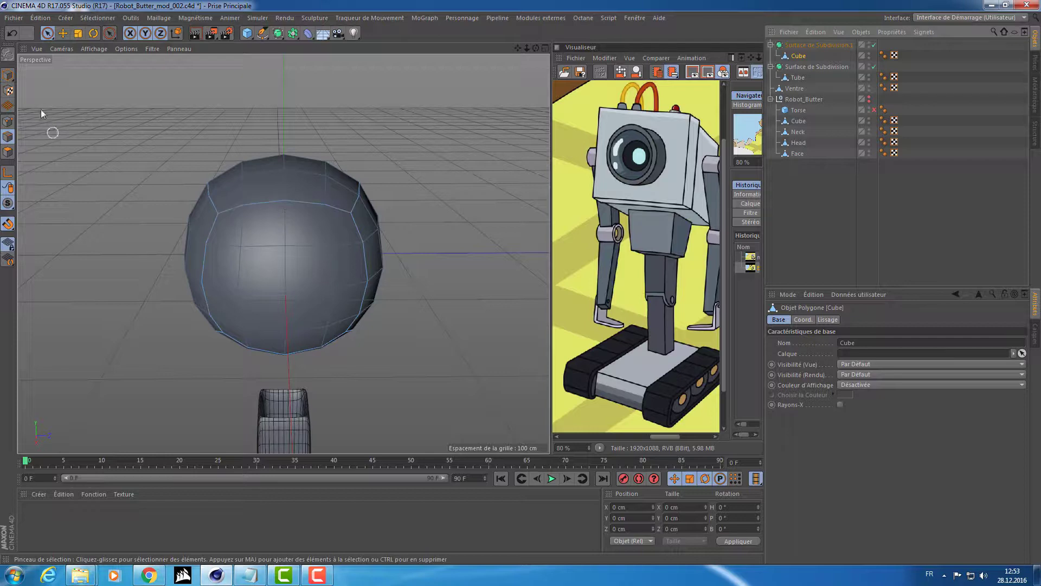
left_click(7, 152)
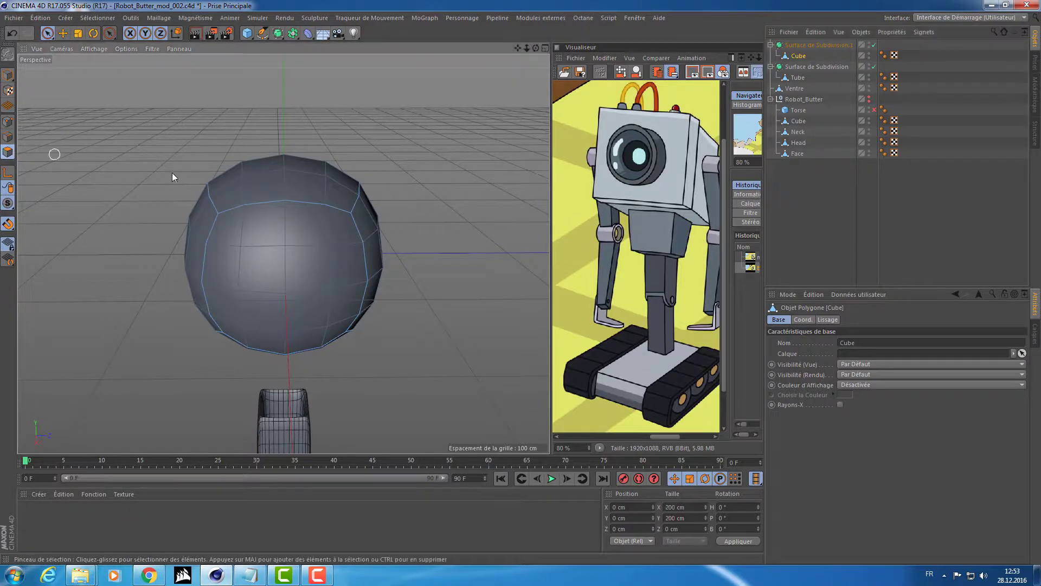
key("ctrl+a")
key("q")
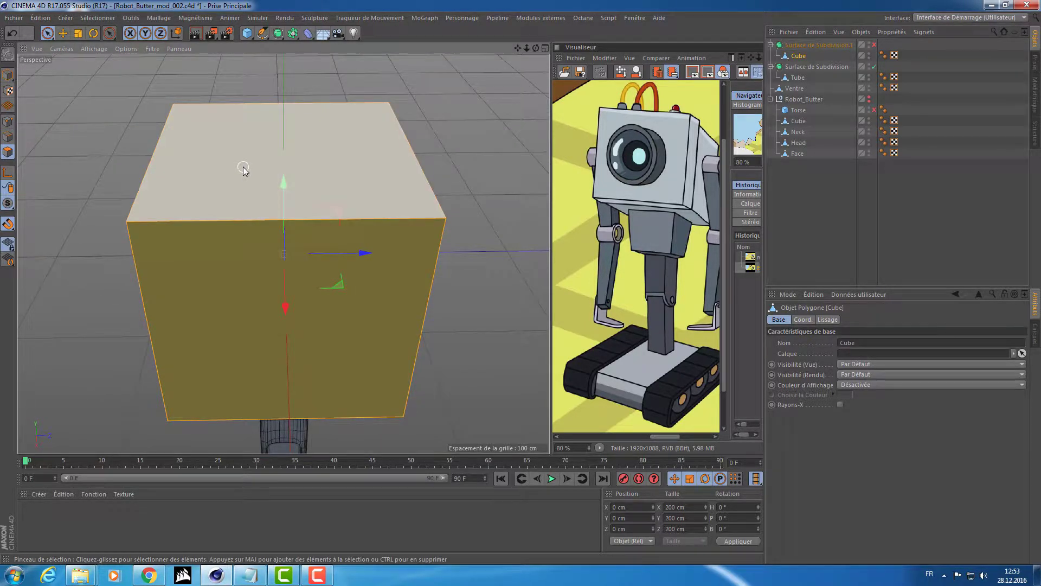
key("k")
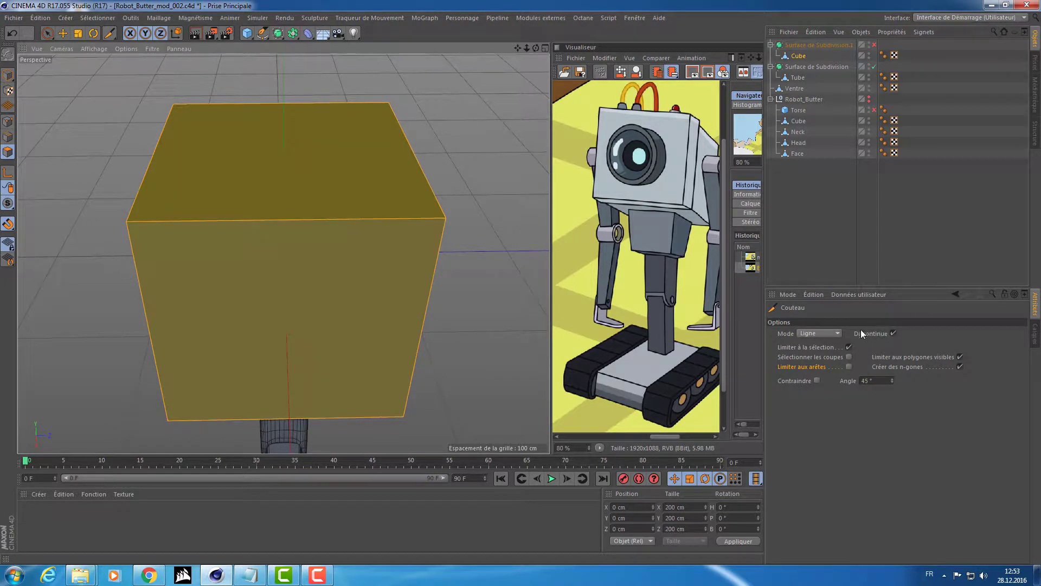
left_click(819, 333)
left_click(815, 376)
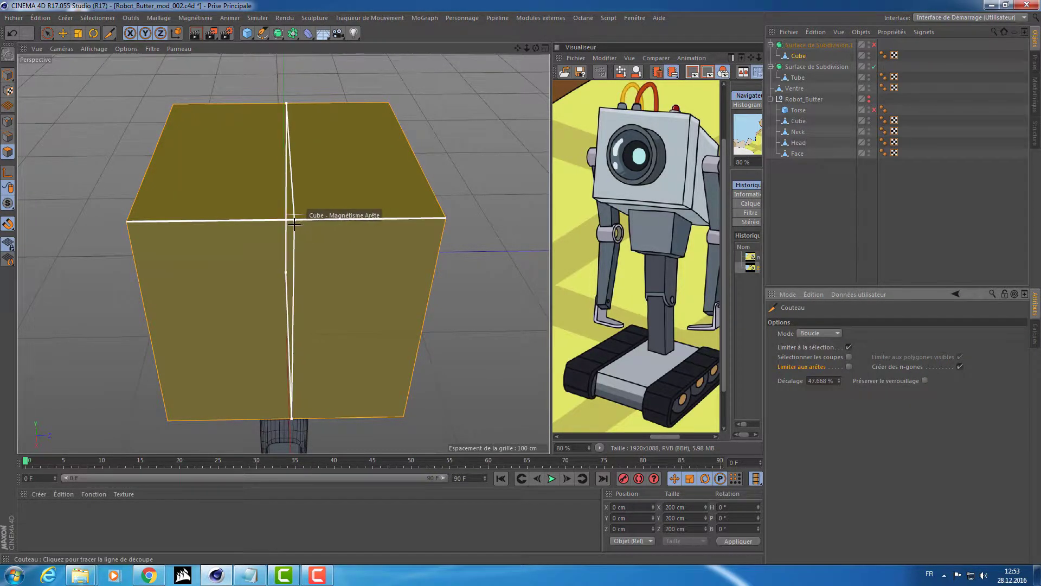
key("q")
left_click(293, 221)
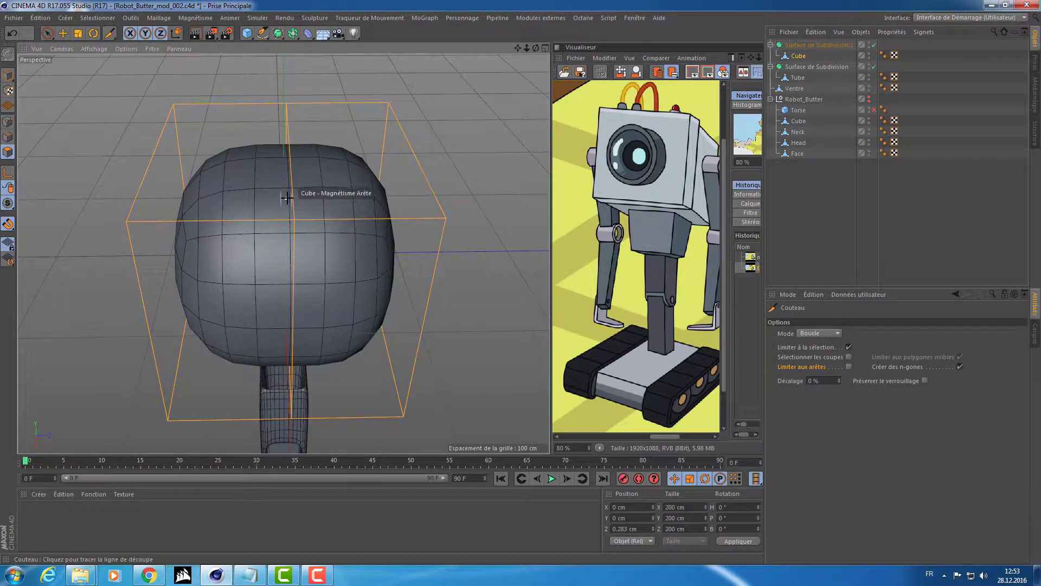
Select the test cube's central edge loop and move it along Z to about 96 cm, close to the side face
left_click(8, 126)
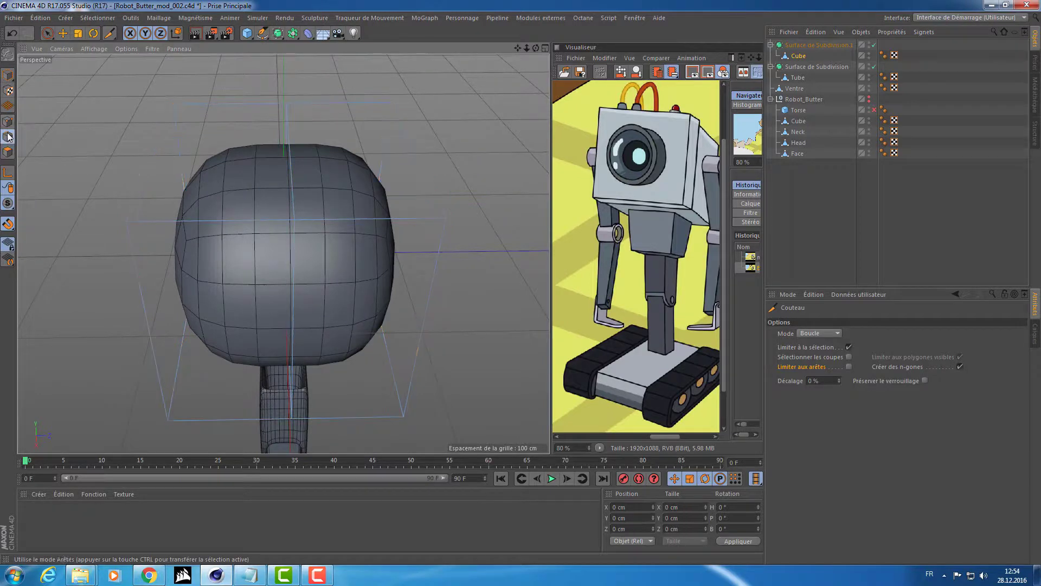
key("u")
key("l")
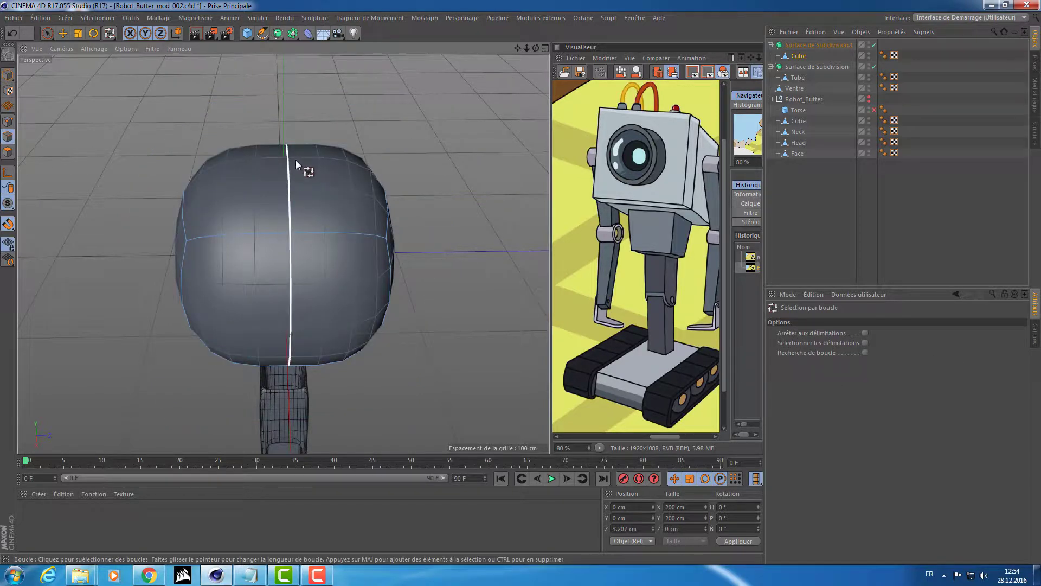
key("q")
left_click(285, 275)
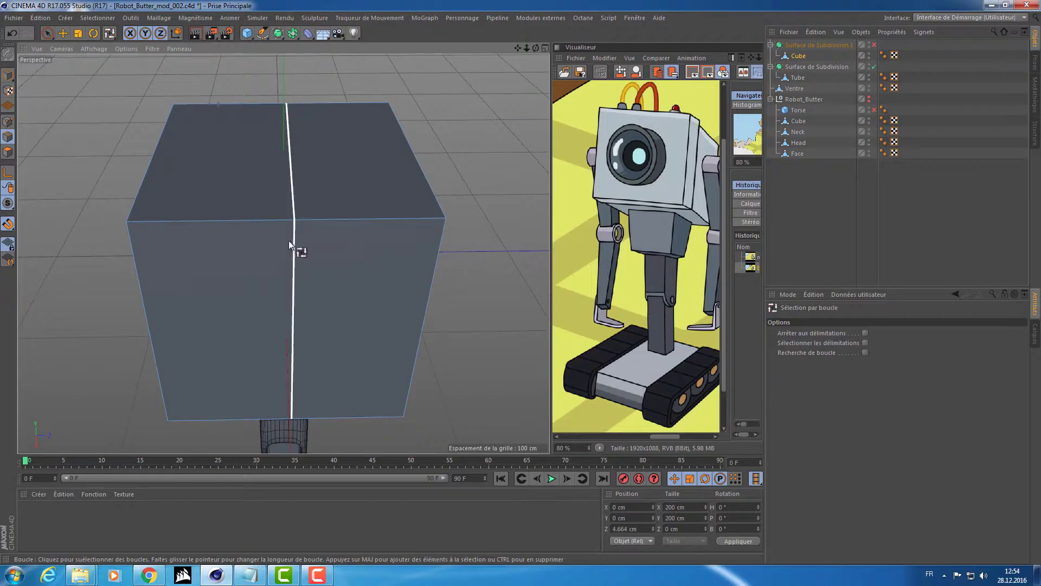
key("e")
left_click_drag(307, 276, 187, 119, "alt")
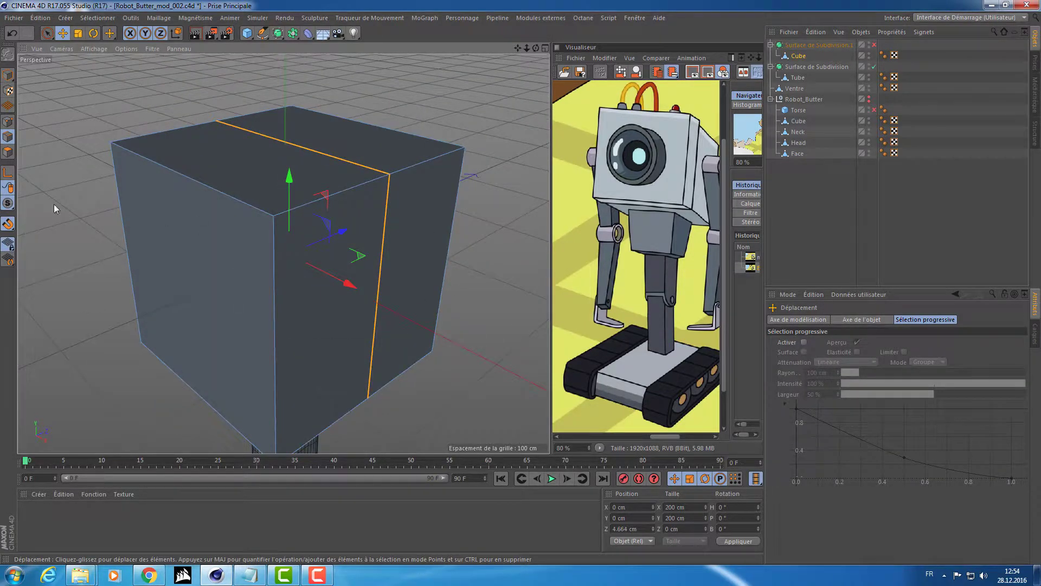
left_click_drag(45, 175, 105, 210, "alt")
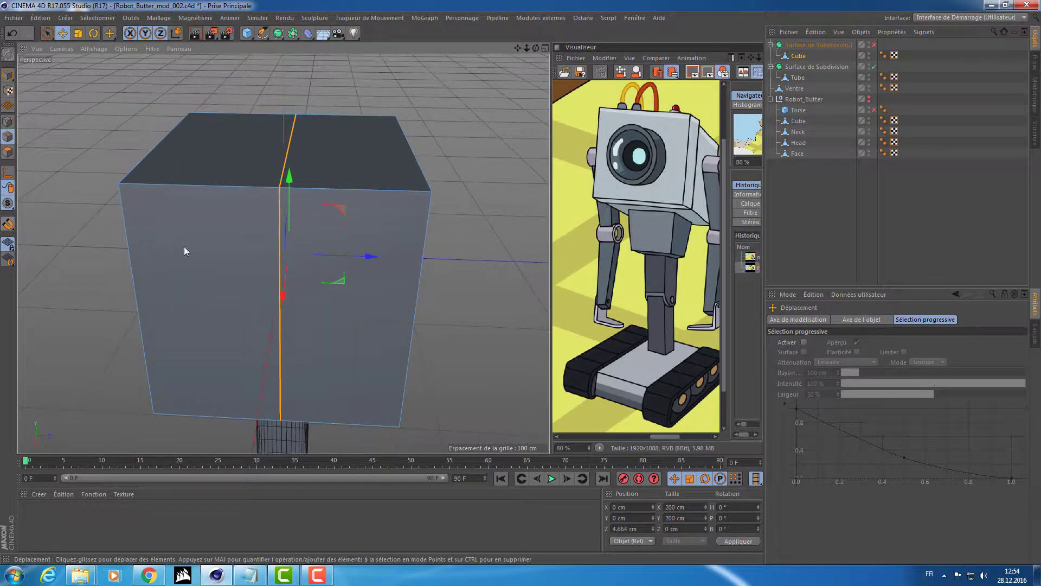
key("q")
left_click_drag(356, 253, 369, 276)
key("q")
key("q")
key("q")
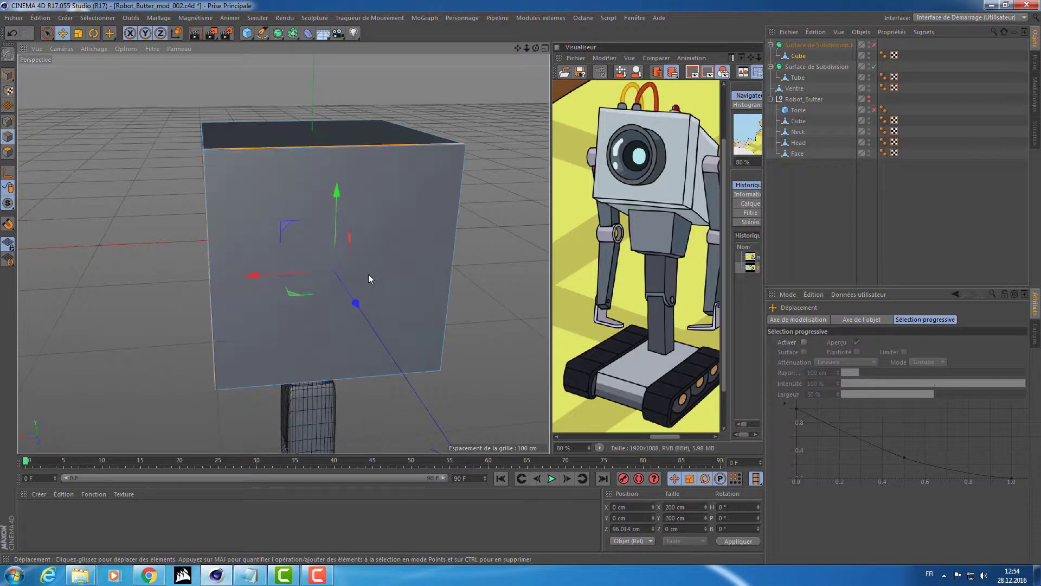
Compare the test cube with smoothing on and off to examine how the shifted edge loop tightens the side face
left_click(499, 189)
left_click_drag(499, 190, 457, 208, "alt")
key("q")
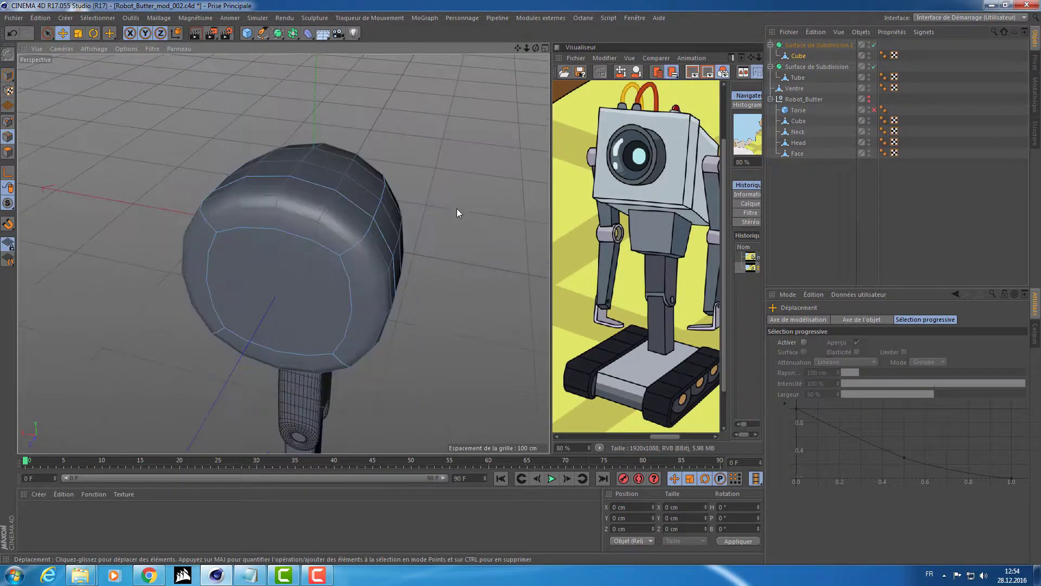
key("q")
key("q")
key("q")
key("q")
key("q")
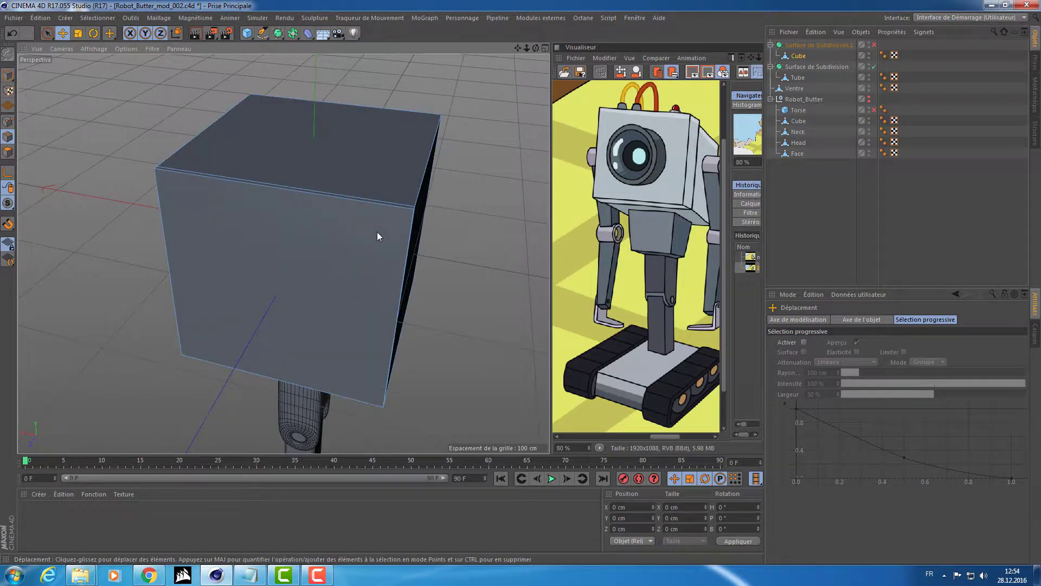
Cut supporting edge loops tight against the test cube's upper and adjoining side edges, and check the smoothed corner
key("k")
key("l")
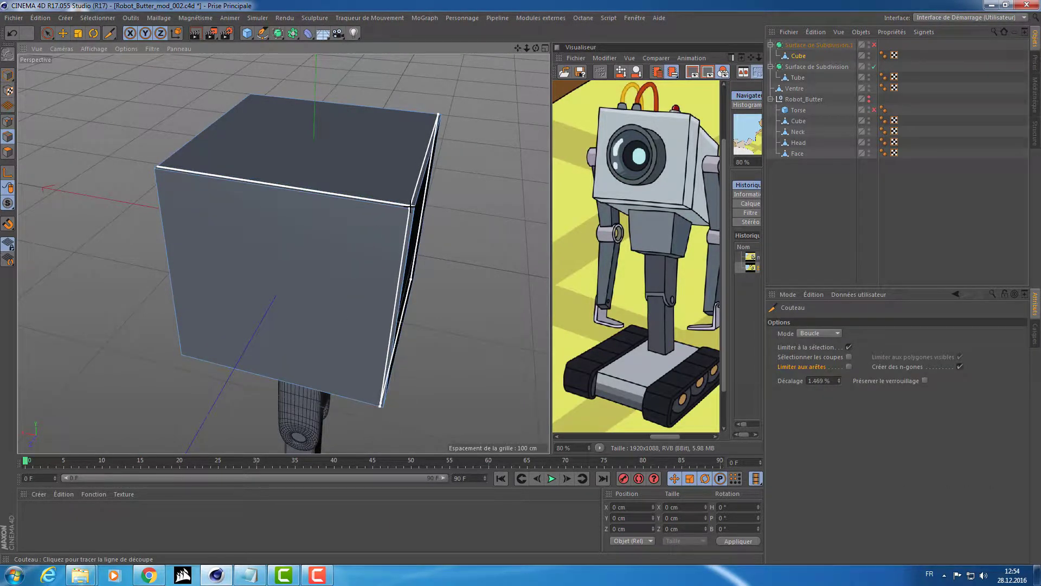
key("q")
left_click_drag(447, 233, 376, 268, "alt")
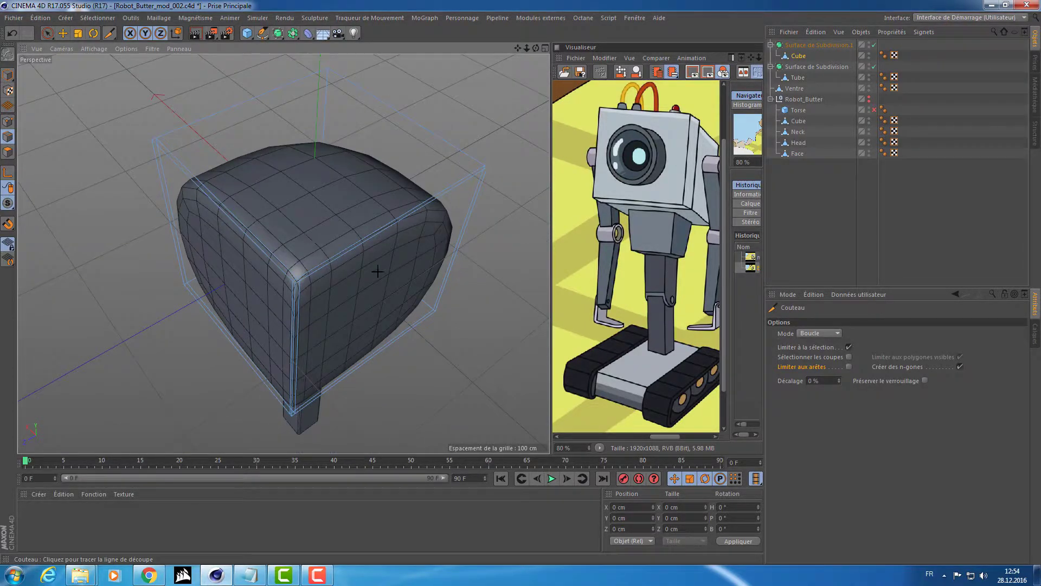
mouse_move(272, 273)
left_mouse_down("alt")
mouse_move(309, 232)
mouse_move(532, 272)
mouse_move(266, 282)
left_mouse_up("alt")
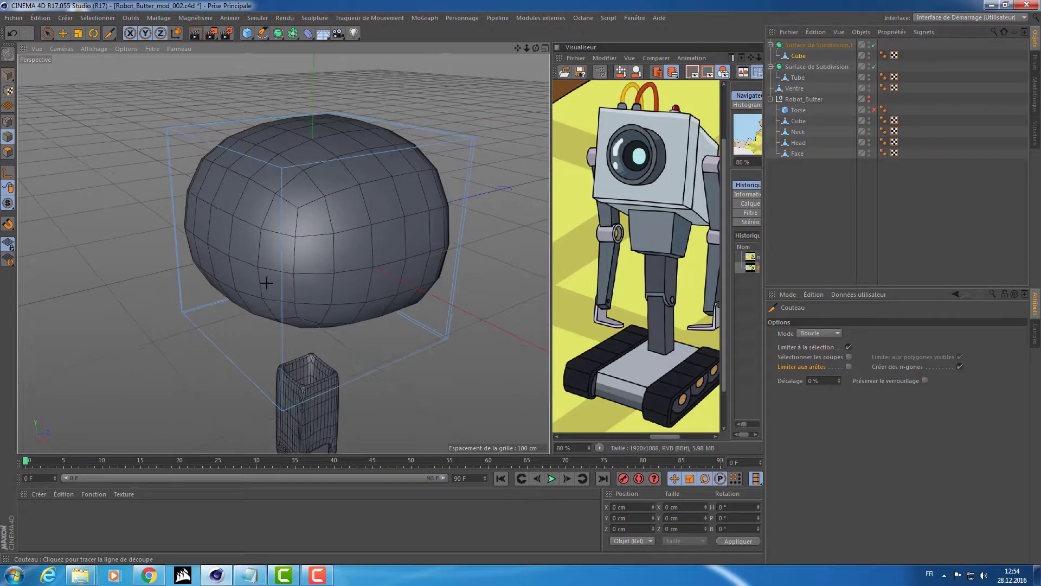
Delete the test cube together with its Subdivision Surface
left_click_drag(400, 234, 177, 244, "alt")
key("e")
left_click(787, 45)
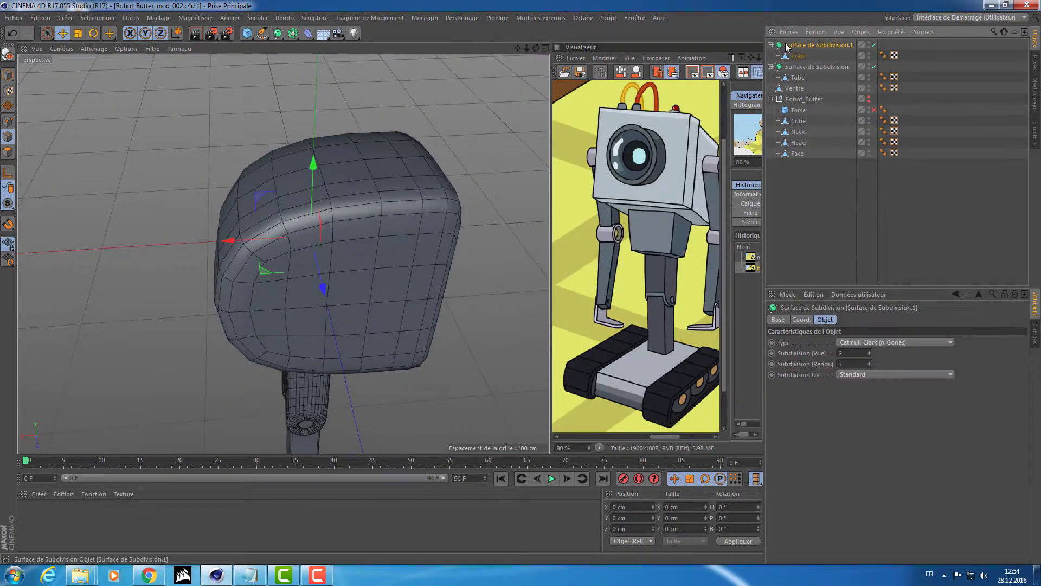
key("Delete")
Select the Tube and disable its Subdivision Surface to expose the base mesh around the upper opening
middle_click_drag(417, 298, 308, 212, "alt")
right_click_drag(308, 212, 393, 214, "alt")
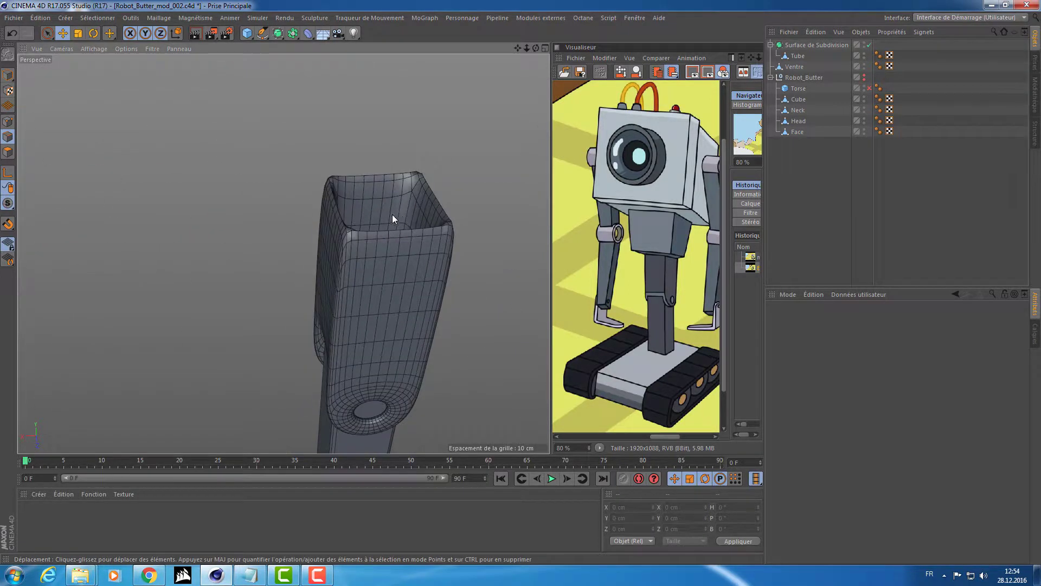
middle_click_drag(392, 214, 327, 252, "alt")
right_click_drag(327, 251, 391, 213, "alt")
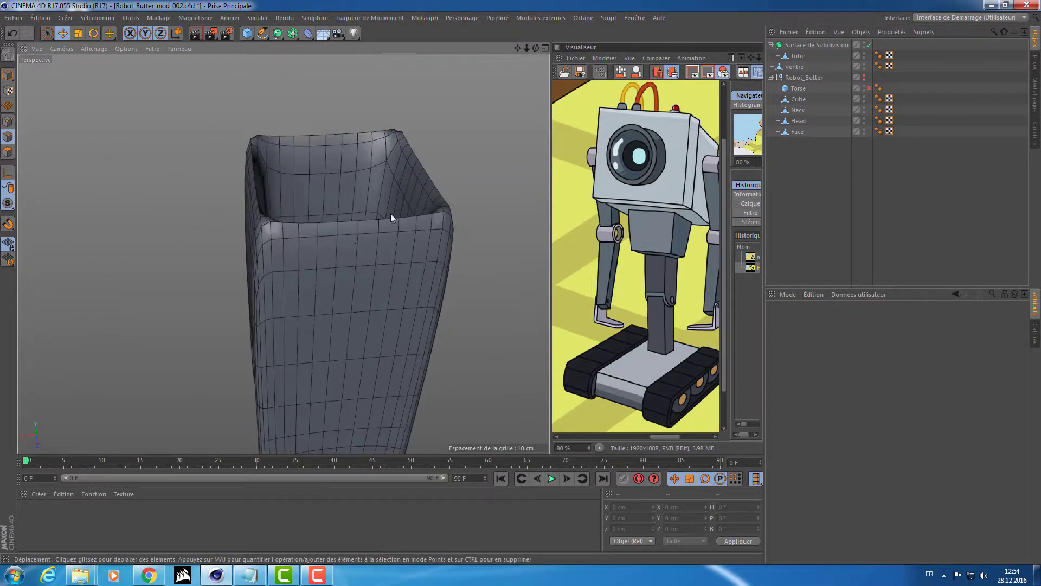
left_click(797, 57)
key("q")
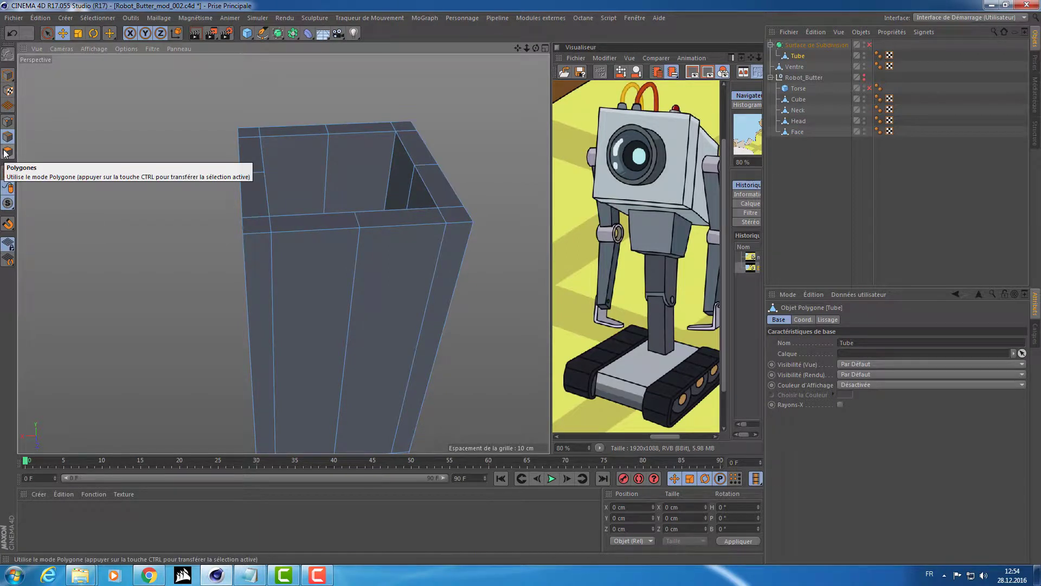
Cut a supporting edge loop just below the Tube's inner upper rim with the Knife in Loop mode
key("k")
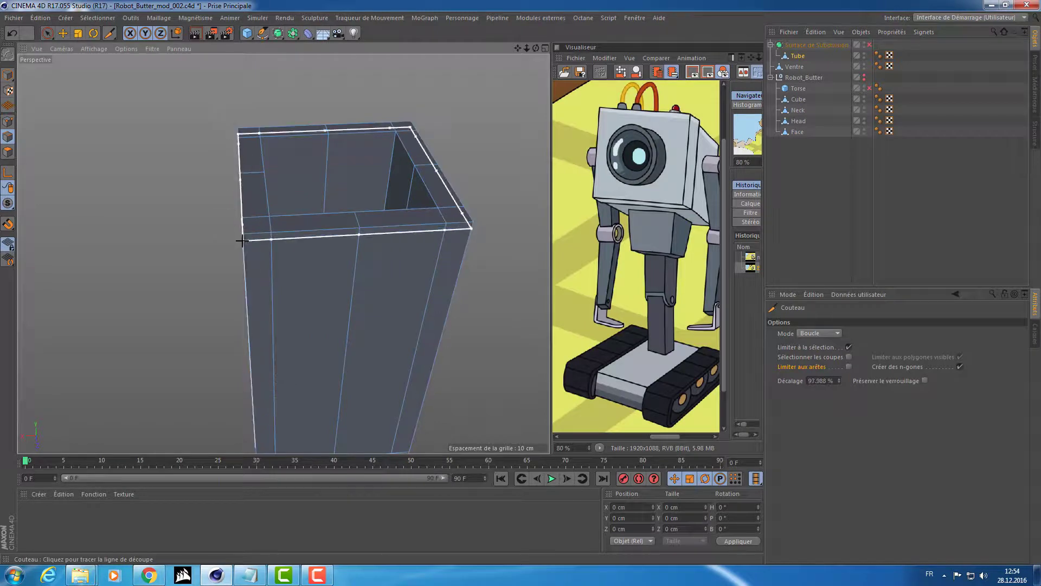
key("q")
scroll(269, 231, "up", 5)
scroll(284, 223, "down", 8)
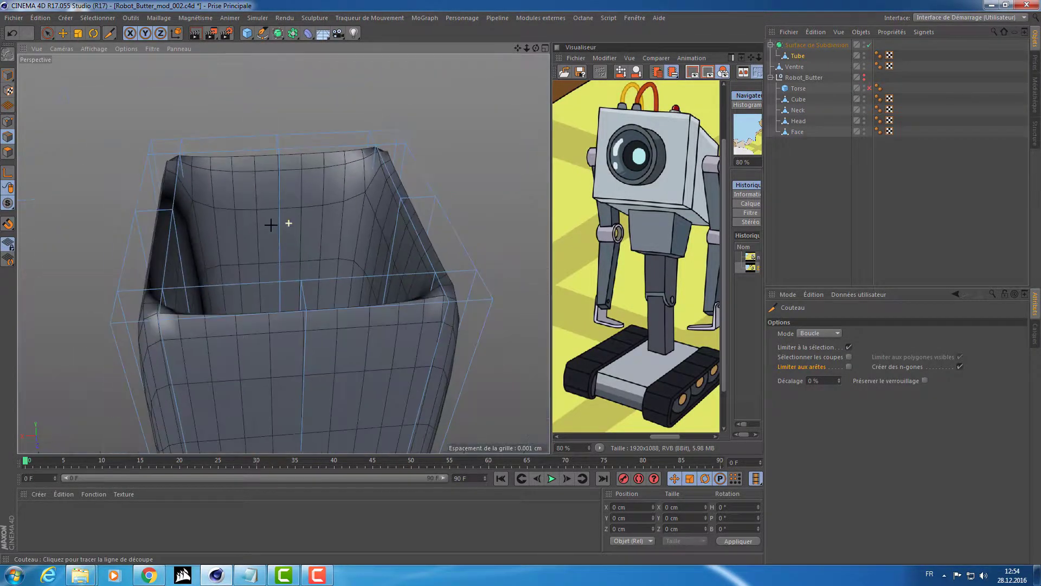
key("q")
scroll(189, 295, "down", 5)
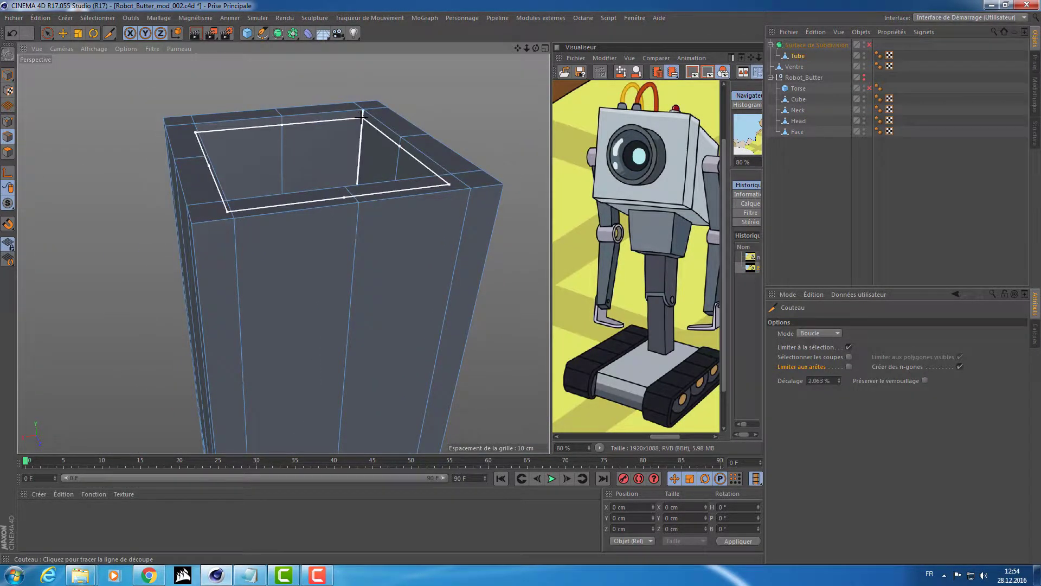
scroll(380, 108, "up", 10)
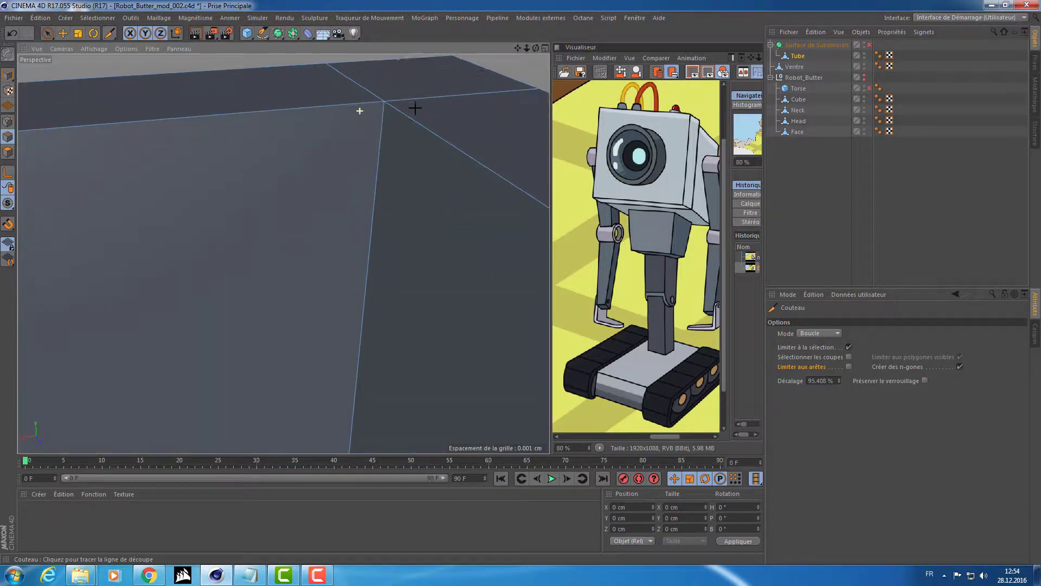
left_click(369, 115)
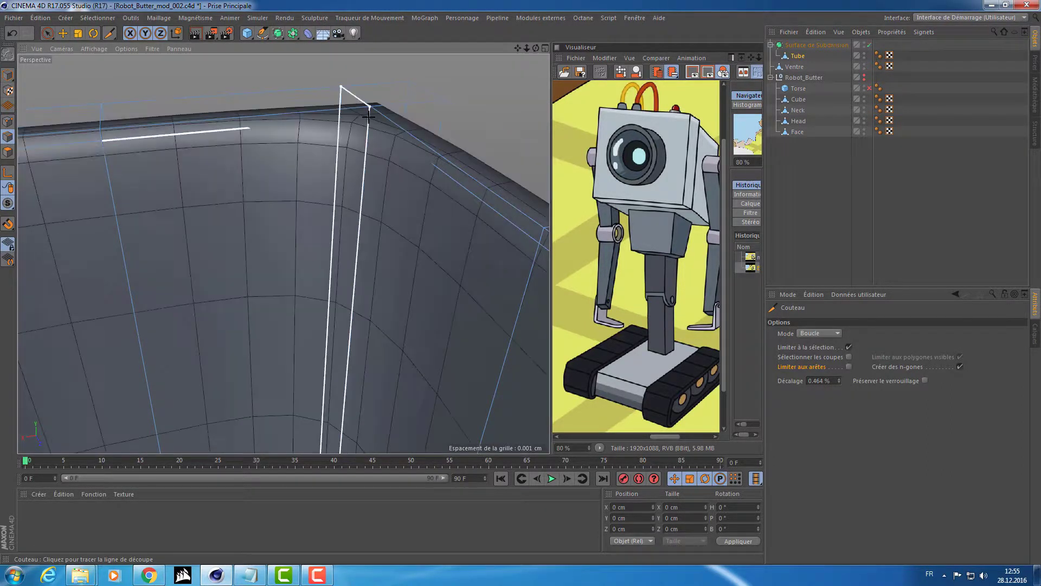
Cut another edge loop just below the Tube's outer upper rim at about 1% offset and re-enable the smoothing
mouse_move(369, 117)
left_mouse_down("alt")
mouse_move(368, 133)
mouse_move(368, 124)
left_mouse_up("alt")
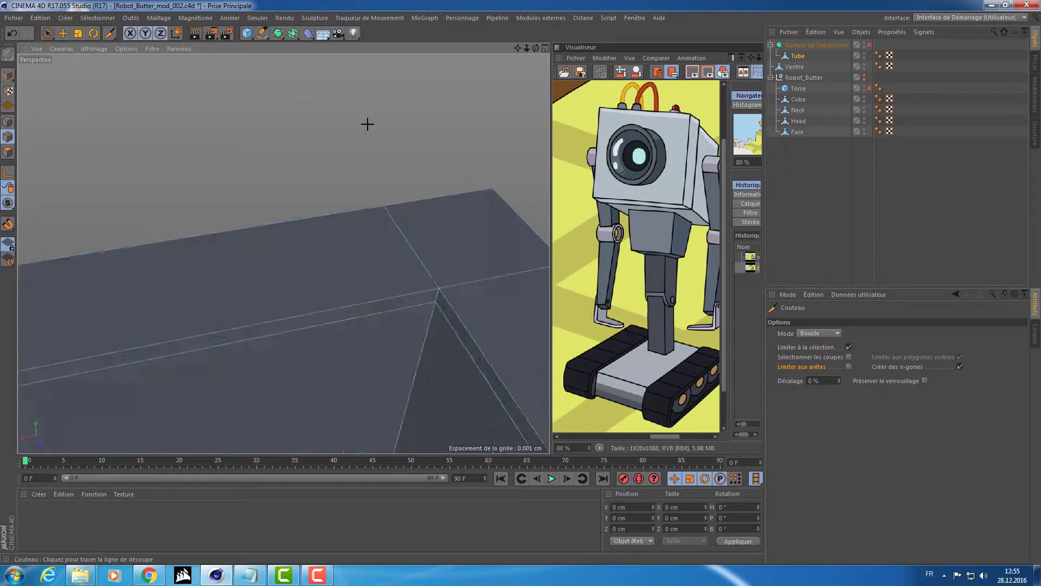
right_click_drag(368, 118, 337, 123, "alt")
middle_click_drag(295, 183, 327, 141, "alt")
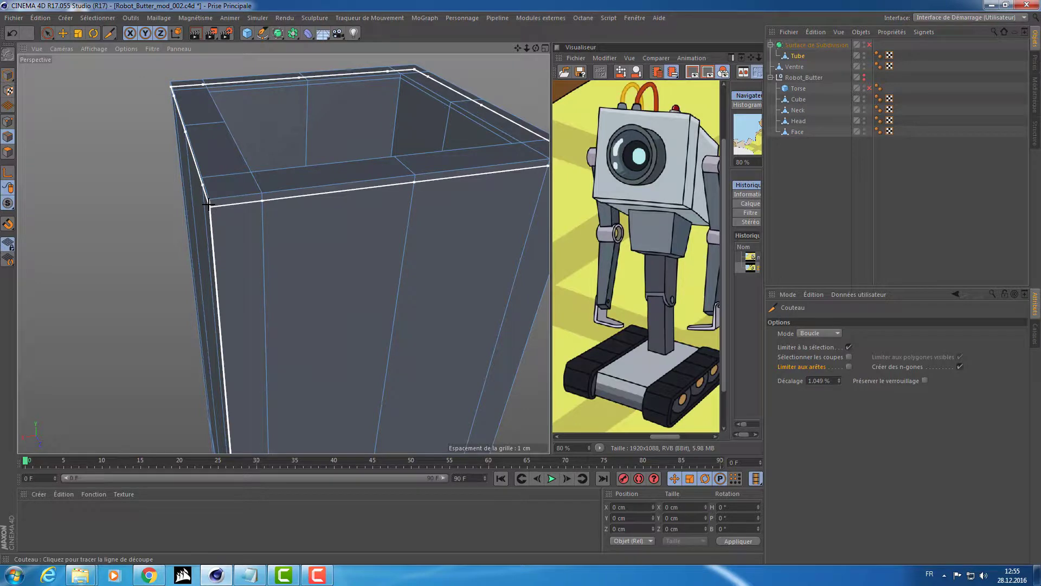
left_click(209, 205)
key("q")
Examine the Tube's smoothed rim and interior, and the base mesh around its pivot ears with smoothing switched off
left_click_drag(147, 139, 161, 159, "alt")
scroll(154, 149, "down", 3)
key("e")
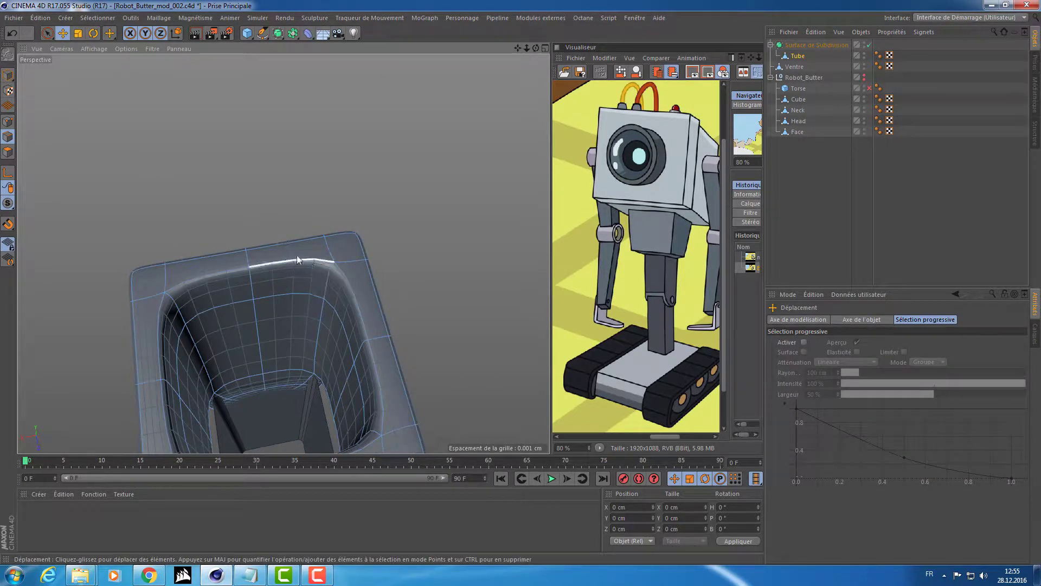
left_click_drag(264, 393, 193, 400, "alt")
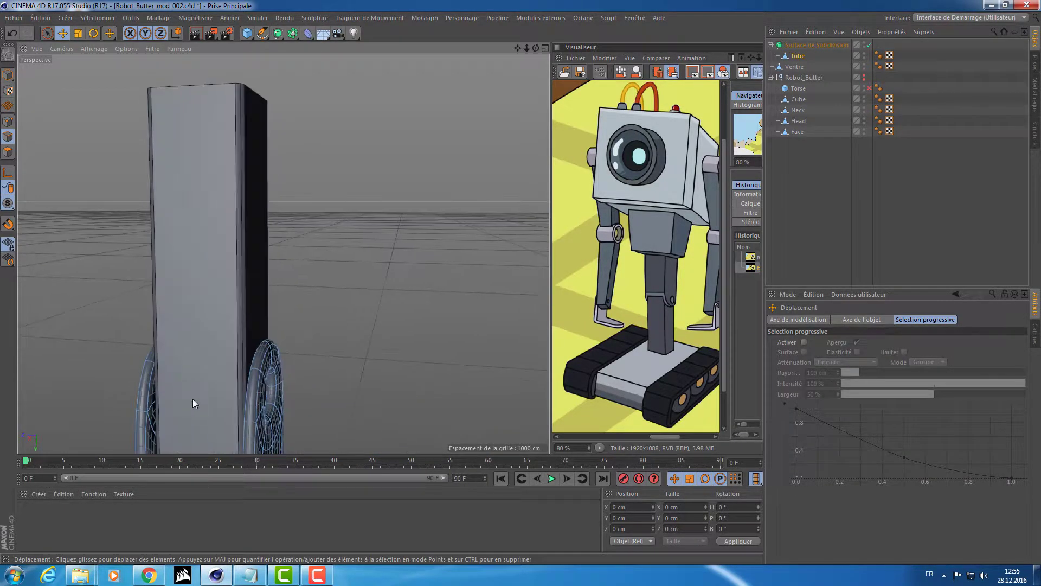
middle_click_drag(193, 398, 255, 155, "alt")
left_click_drag(258, 228, 278, 236, "alt")
key("q")
left_click_drag(317, 274, 335, 271, "alt")
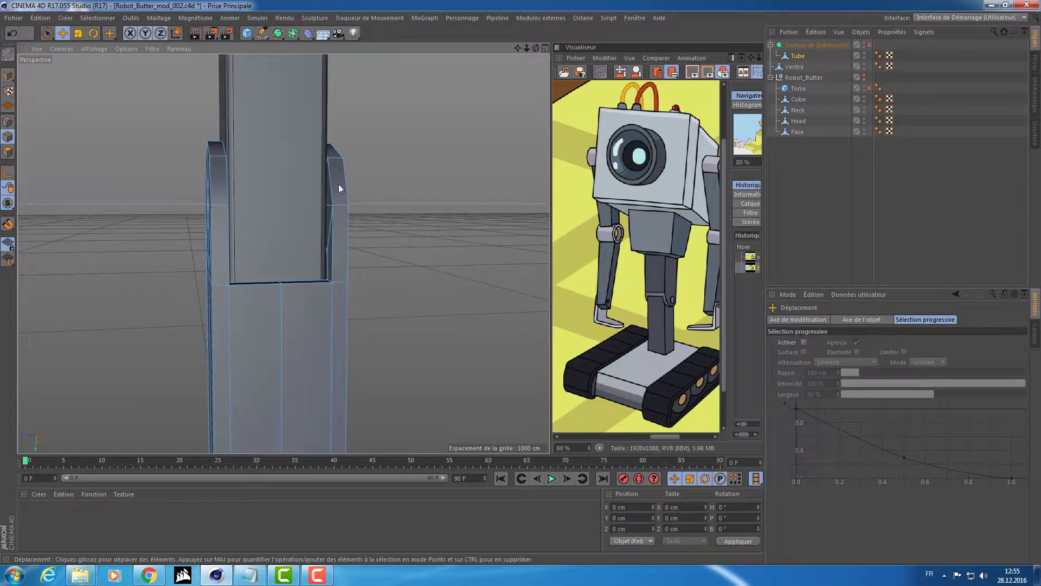
left_click_drag(339, 172, 249, 199, "alt")
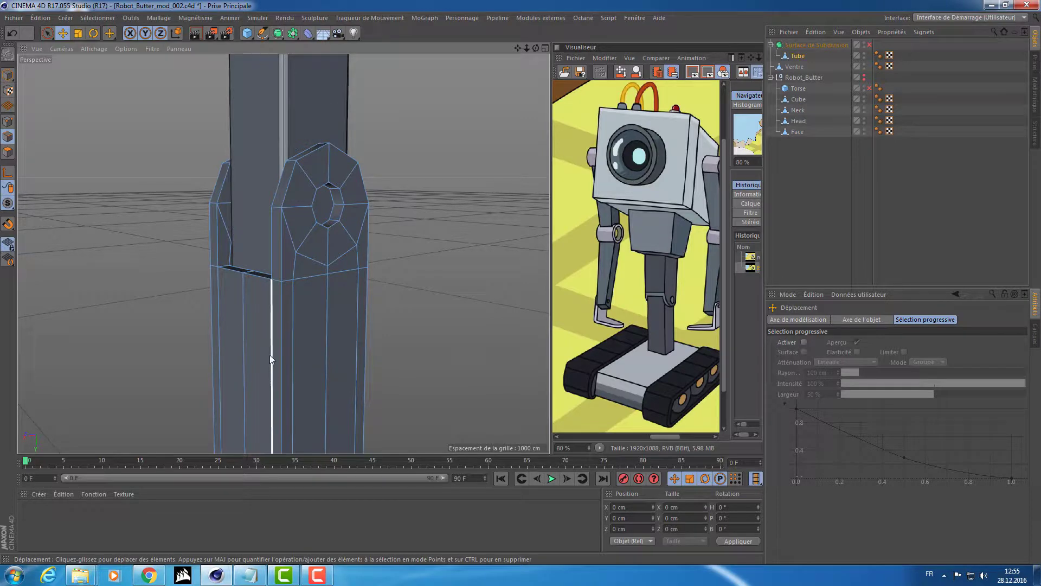
Examine the base mesh of the Tube's two pivot ears from several sides, including their holes and outer thickness
right_click_drag(256, 337, 292, 323, "alt")
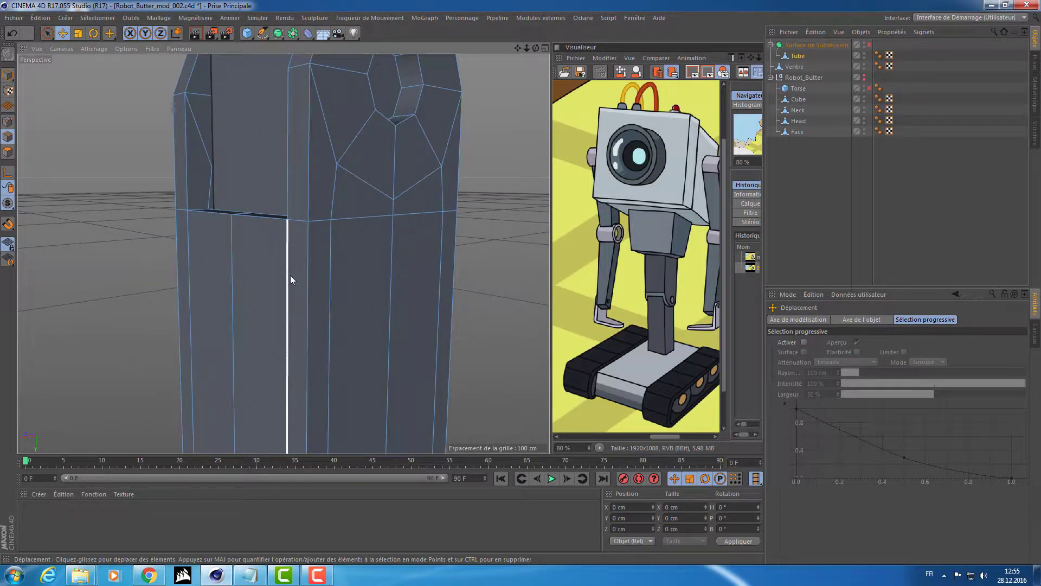
key("k")
left_click_drag(298, 219, 393, 254, "alt")
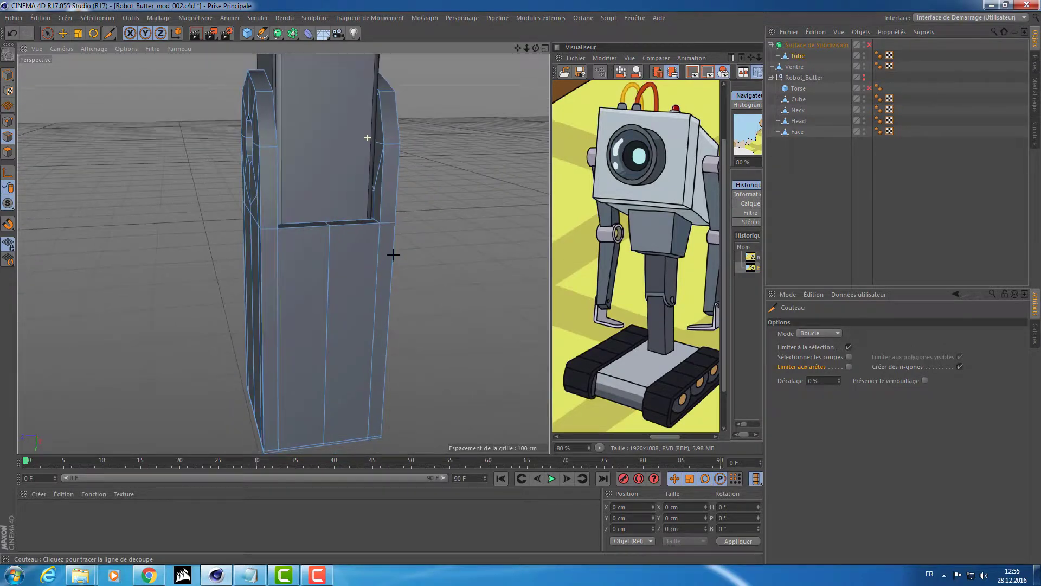
left_click(864, 68, "alt")
left_click(863, 68, "alt")
left_click_drag(367, 173, 354, 216, "alt")
right_click_drag(397, 185, 435, 177, "alt")
left_click_drag(442, 156, 470, 124, "alt")
middle_click_drag(424, 125, 420, 237, "alt")
key("e")
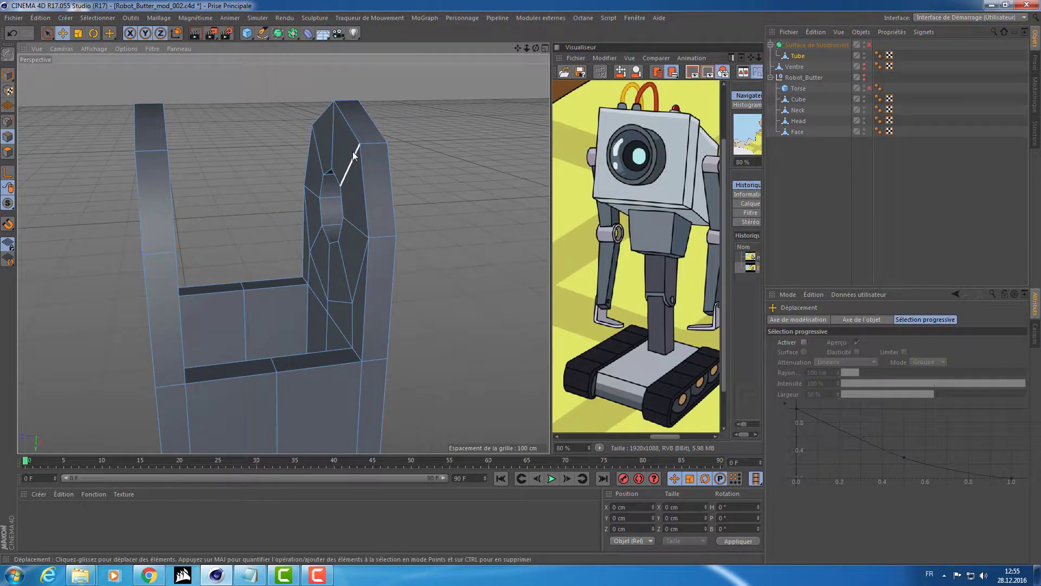
left_click_drag(353, 156, 362, 185, "alt")
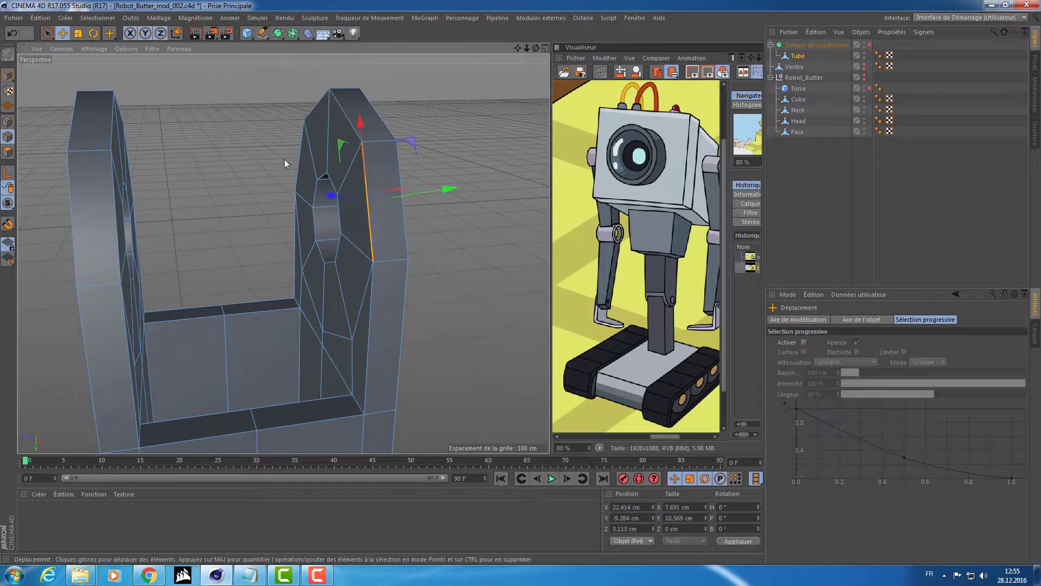
left_click_drag(417, 263, 312, 271, "alt")
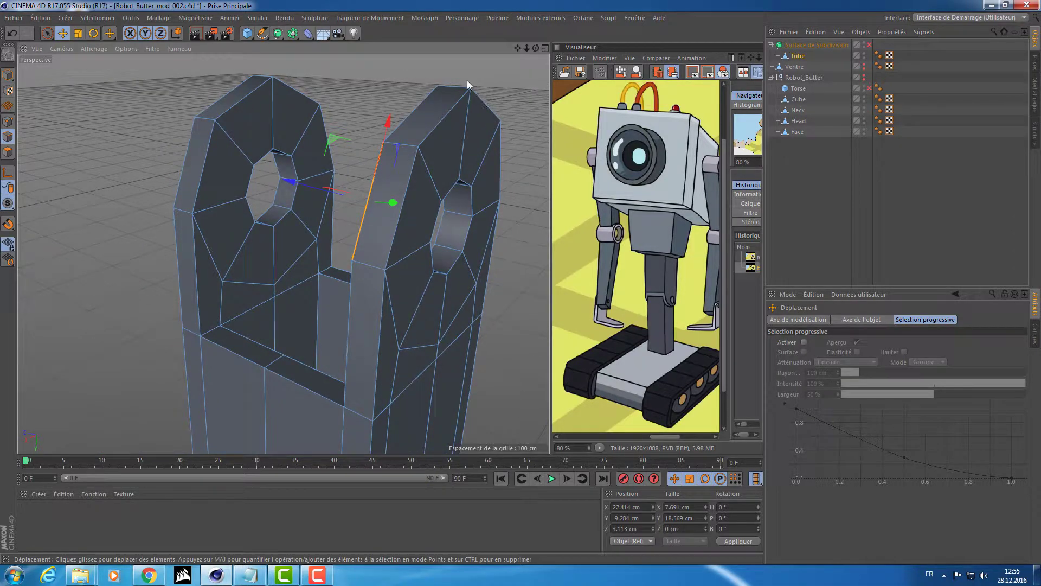
left_click_drag(481, 204, 381, 182, "alt")
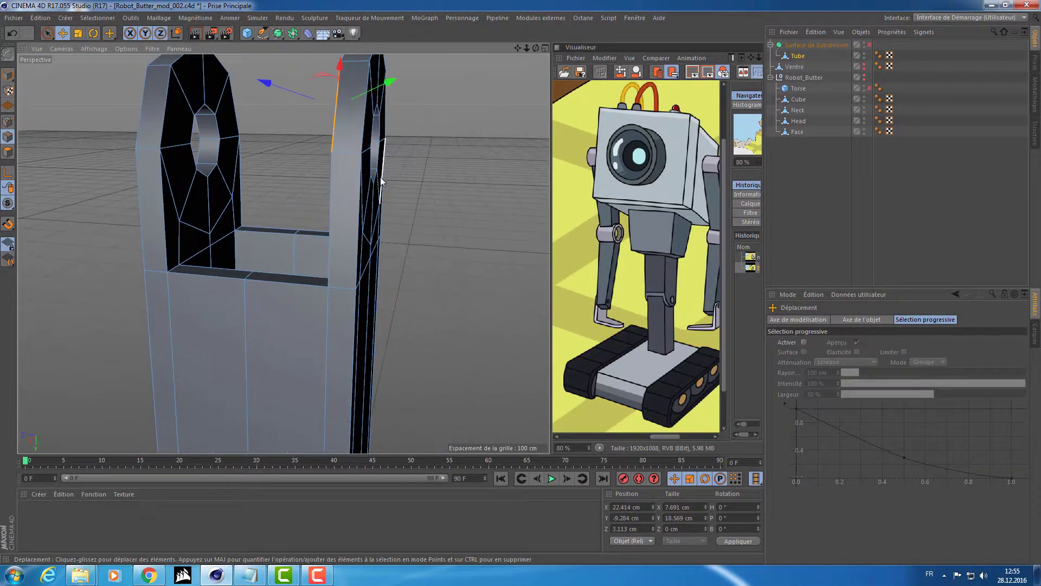
Ring-select the edges across the thickness of both pivot ears and divide them with a loop down the middle
right_click(380, 182)
left_click(412, 255)
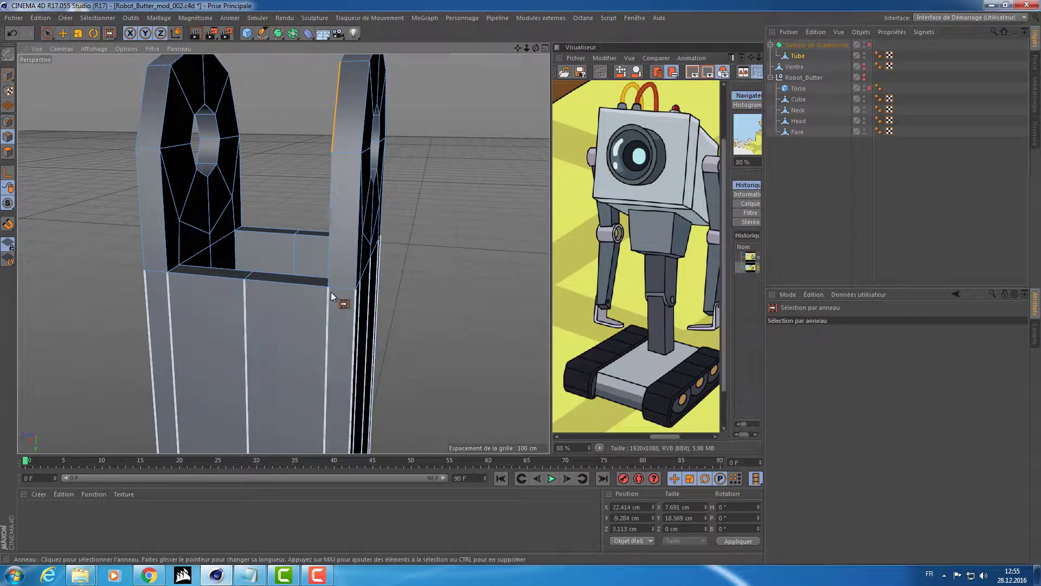
left_click_drag(340, 284, 439, 349, "alt")
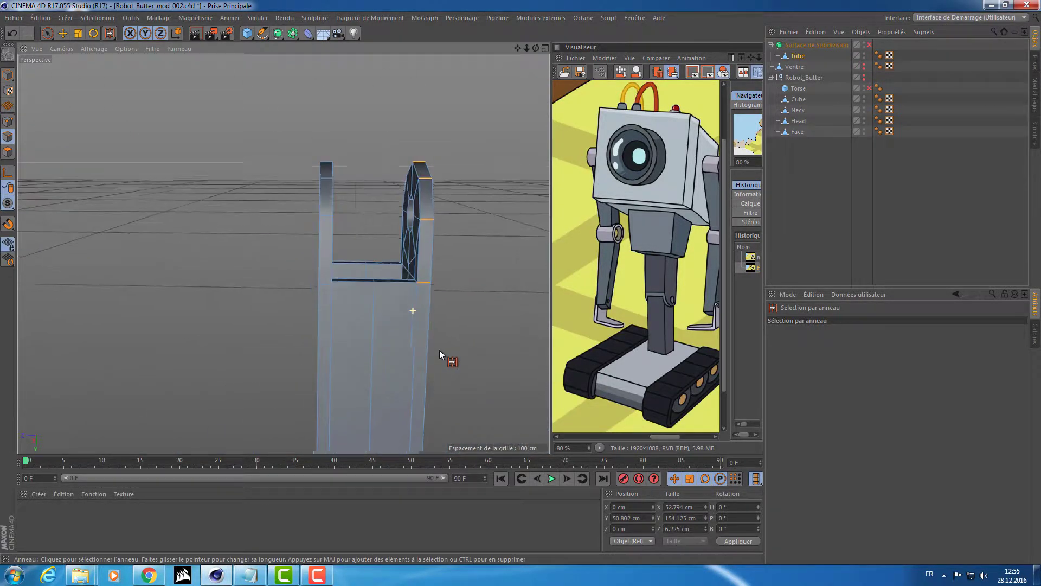
left_click(326, 281, "shift")
left_click_drag(293, 339, 295, 287, "alt")
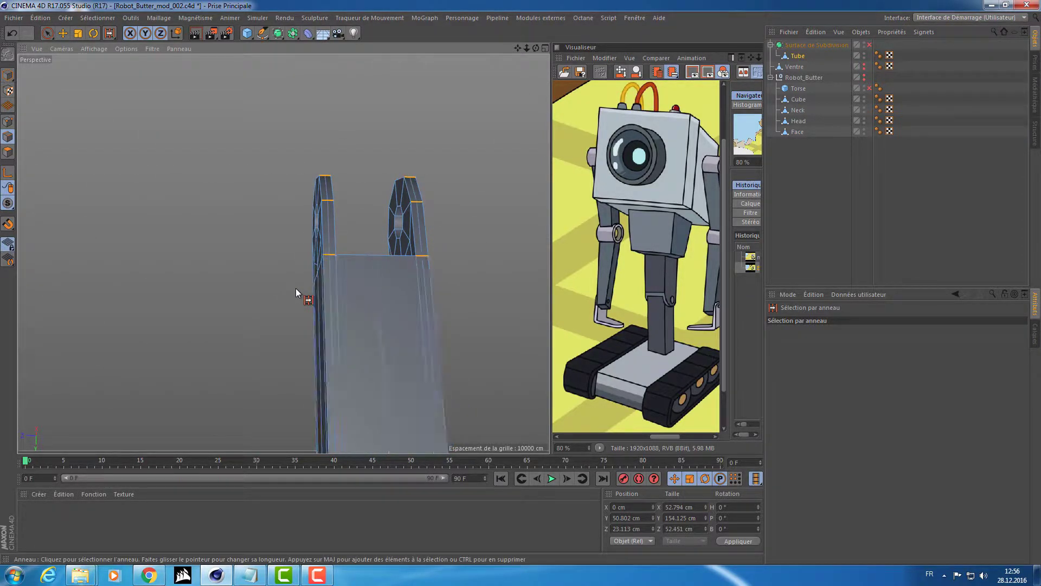
left_click_drag(282, 186, 278, 281, "alt")
key("q")
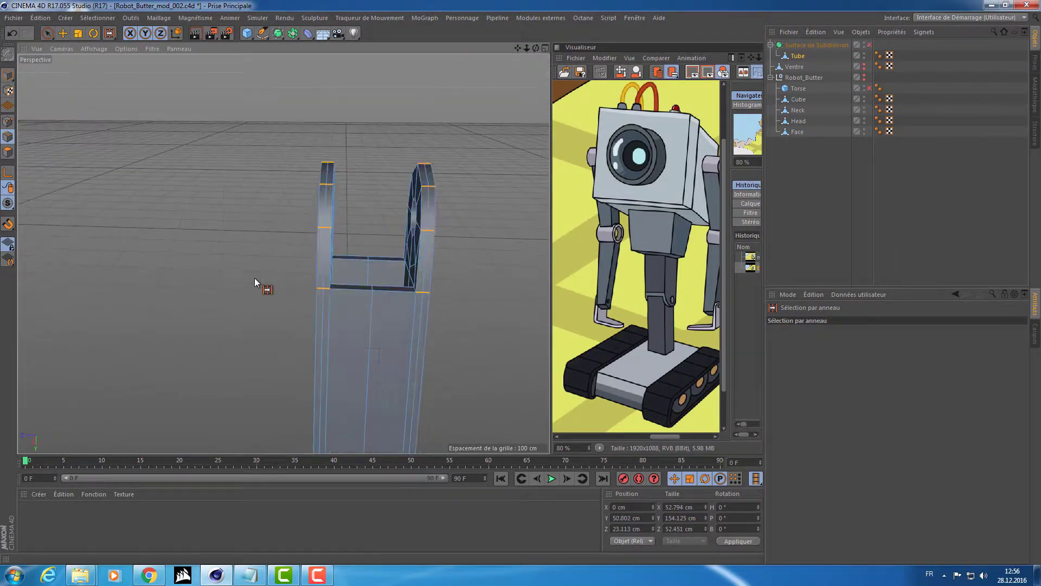
Loop-select the middle edge loops of both pivot ears and bevel them in Chamfer mode with subdivision 0 and an offset of 2.65 cm
scroll(366, 233, "up", 3)
key("u")
key("l")
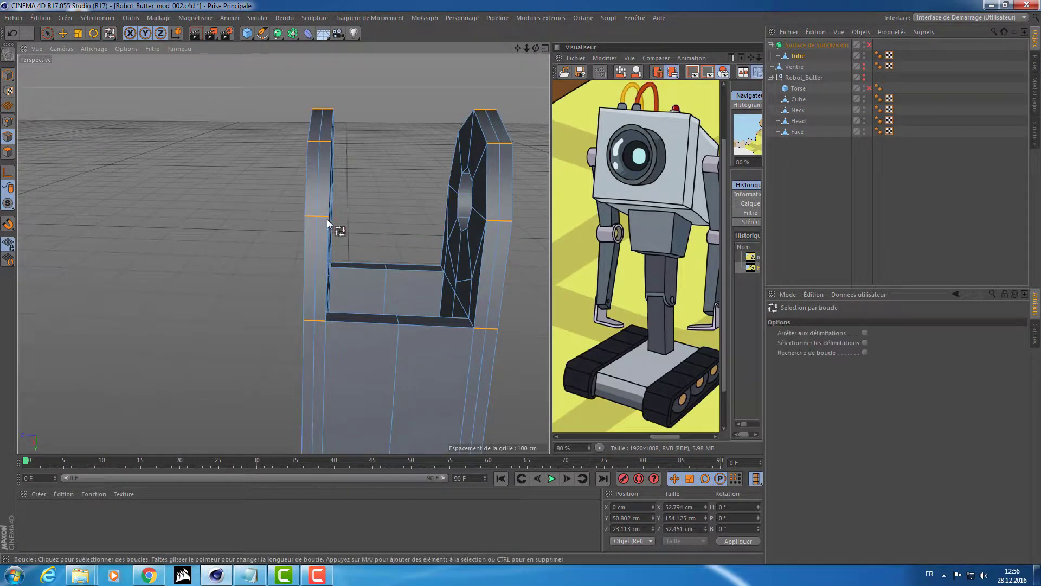
left_click(313, 175)
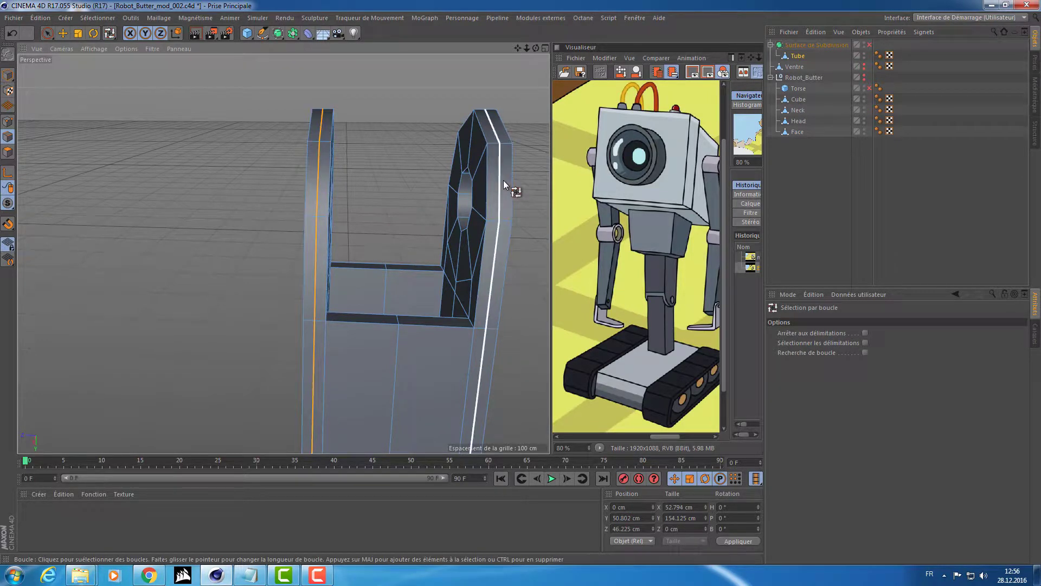
left_click_drag(504, 185, 171, 313, "alt")
key("m")
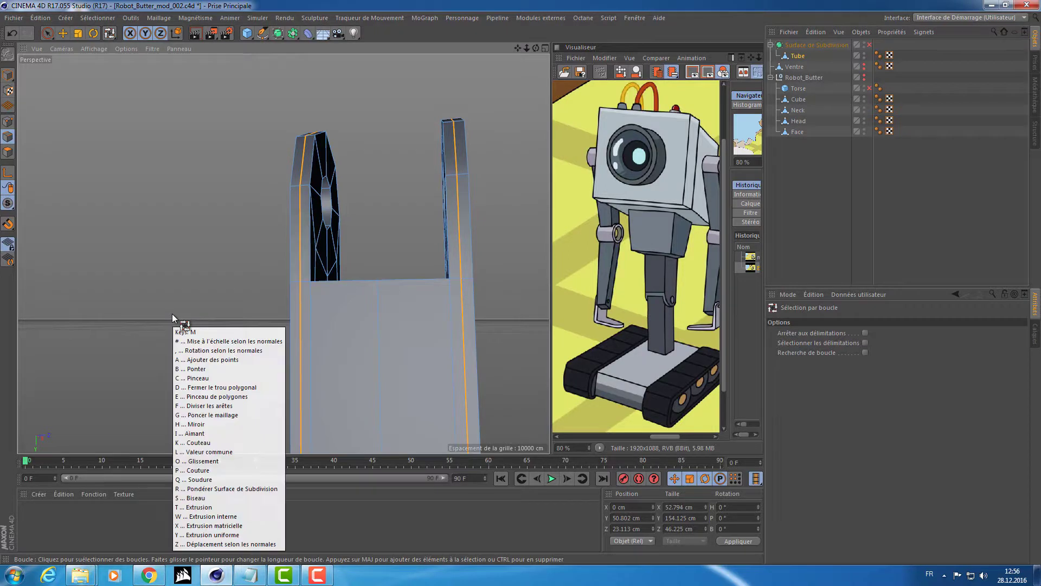
key("s")
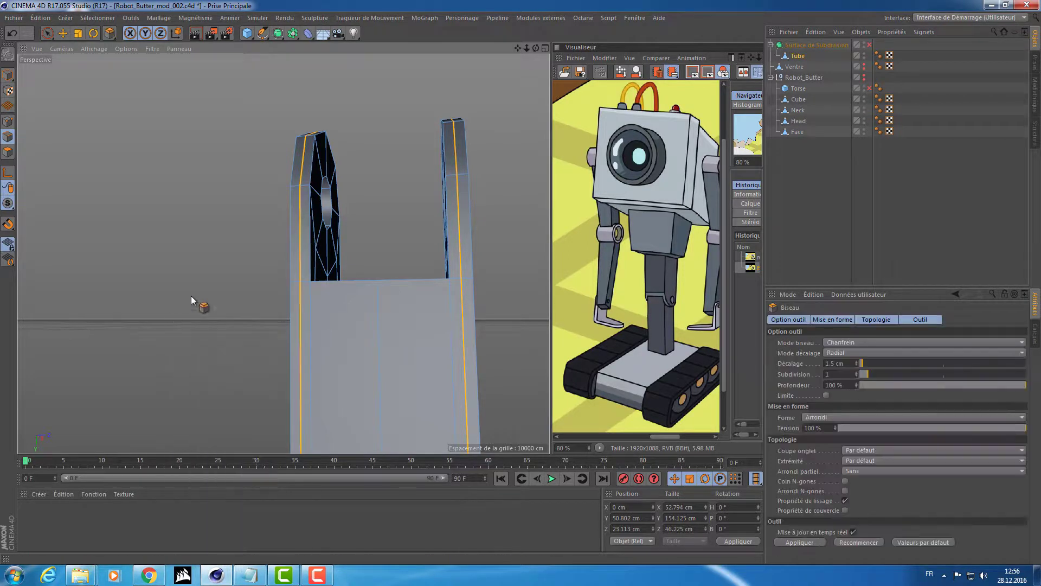
double_click(844, 370)
type("0")
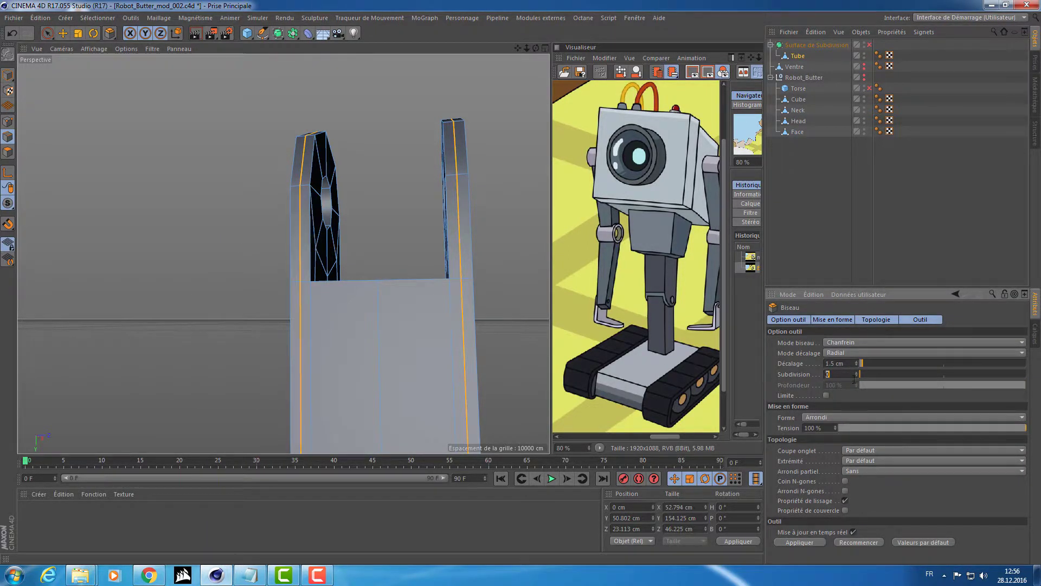
left_click_drag(189, 168, 255, 187, "alt")
key("q")
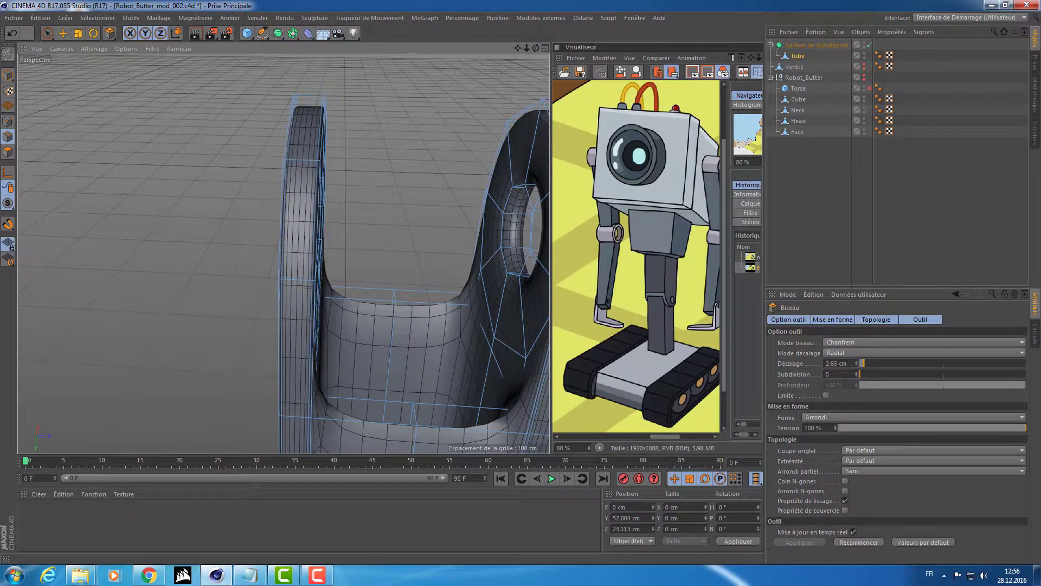
left_click_drag(209, 190, 266, 267)
Compare the Tube's smoothed and base meshes around the ears and lower opening, and clear the edge selection
key("q")
key("q")
key("q")
key("q")
key("q")
middle_click_drag(294, 201, 239, 126, "alt")
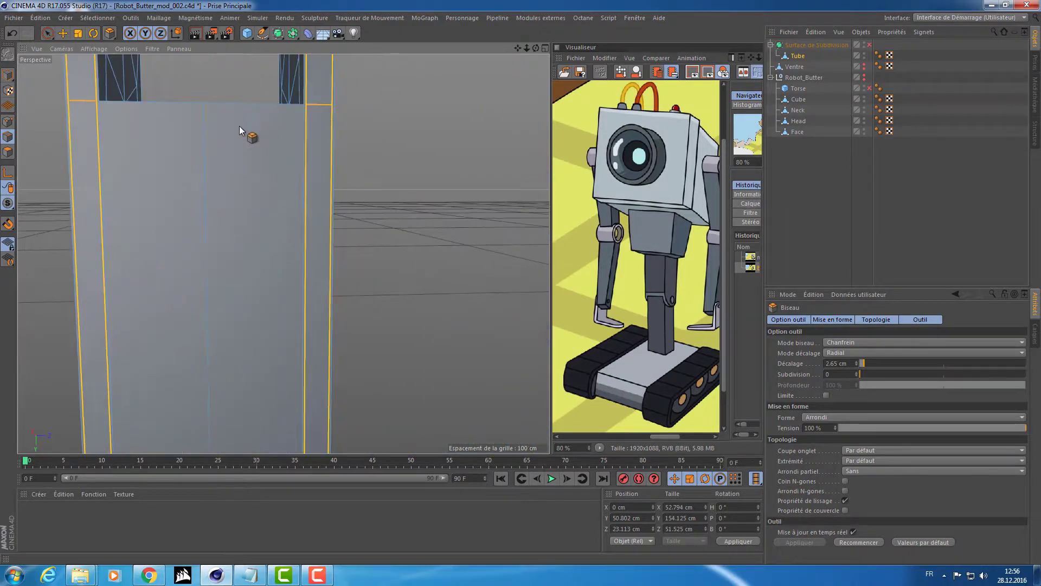
middle_click_drag(215, 231, 219, 22, "alt")
left_click_drag(204, 337, 263, 138, "alt")
scroll(263, 139, "down", 5)
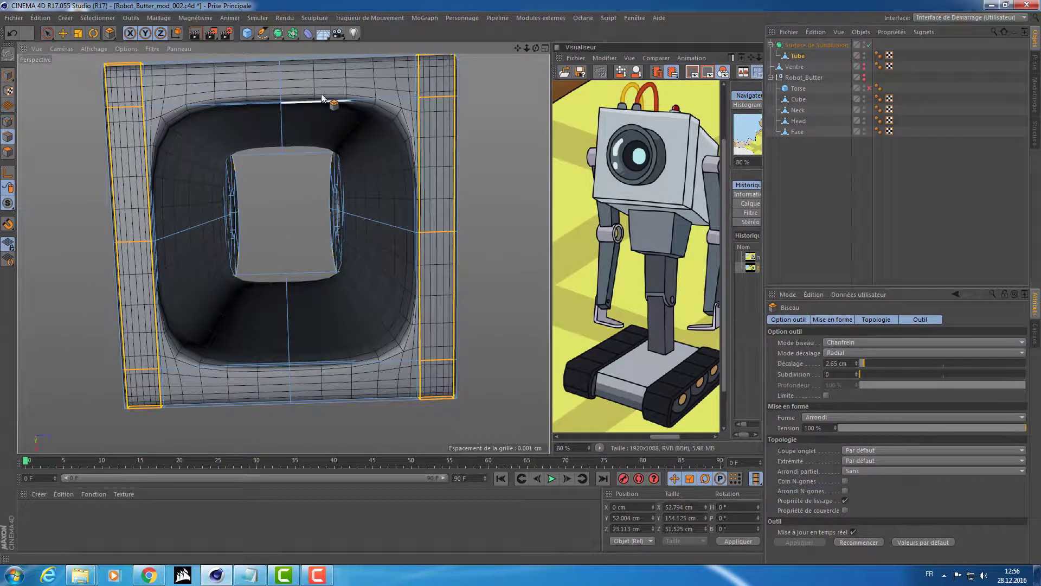
left_click_drag(357, 103, 477, 235, "alt")
key("e")
left_click(476, 238)
key("q")
left_click_drag(448, 178, 391, 158, "alt")
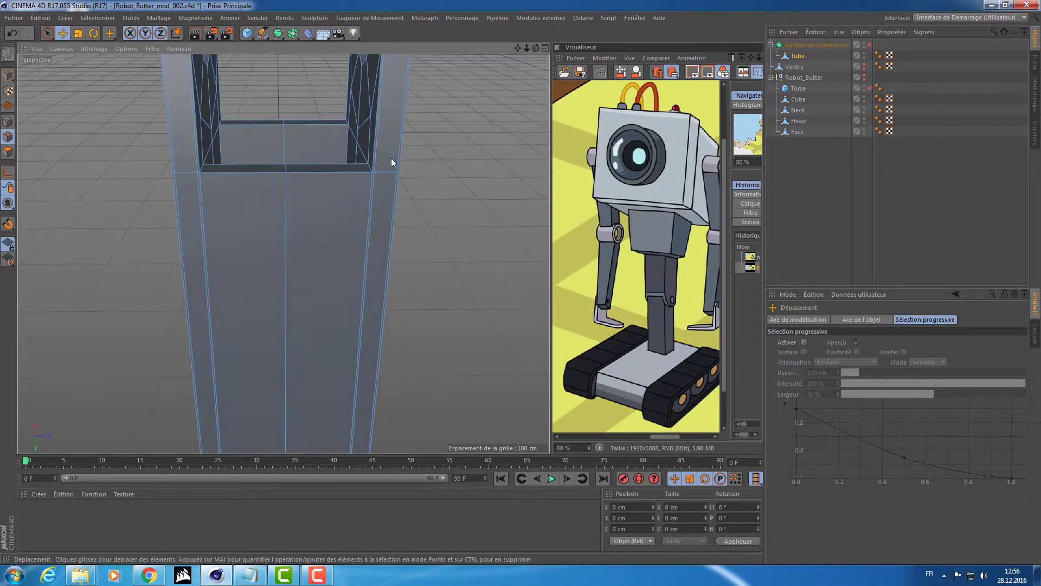
right_click(316, 144)
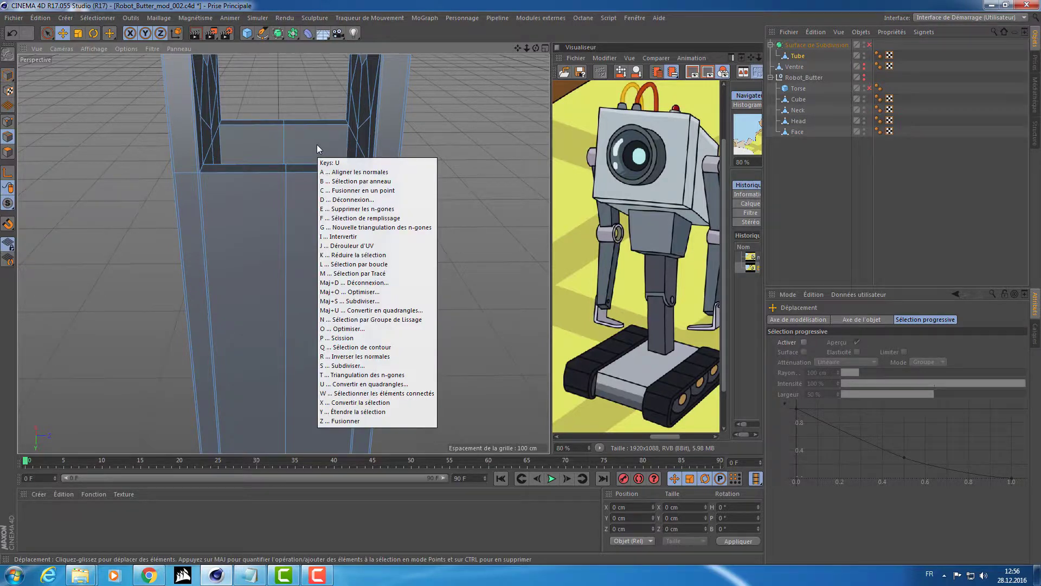
left_click(274, 202)
key("b")
mouse_move(291, 134)
left_mouse_down("alt")
mouse_move(283, 250)
mouse_move(292, 134)
left_mouse_up("alt")
key("k")
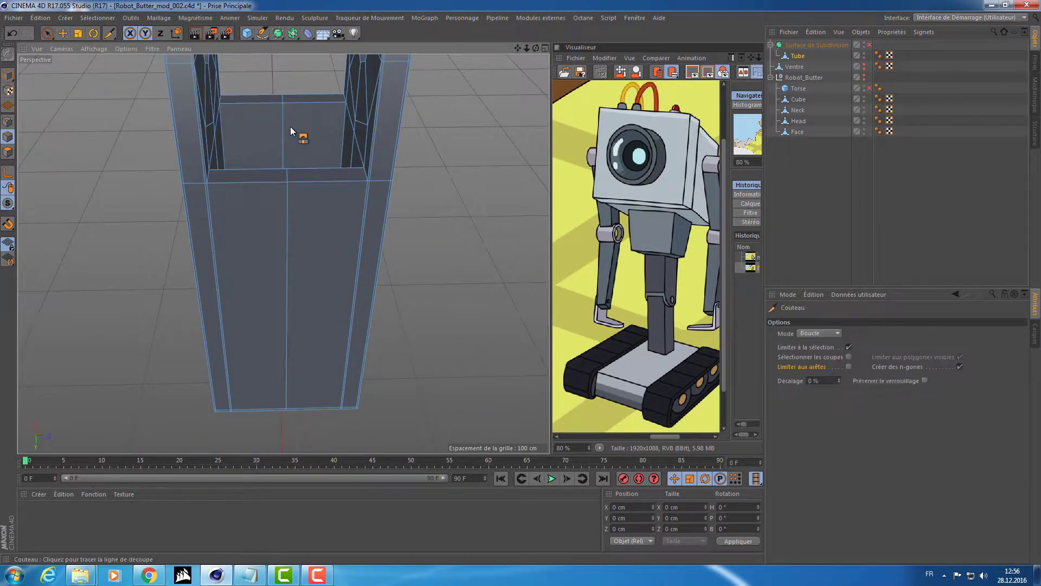
Loop-select the vertical centre loop of the Tube's walls between the ears and bevel it by about 19.9 cm with subdivision 0
key("u")
key("l")
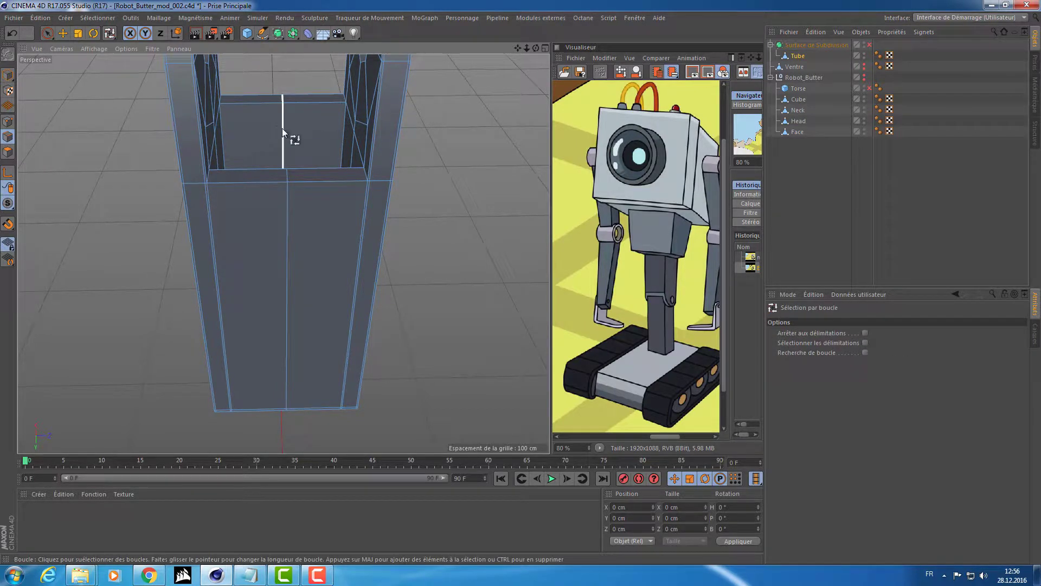
left_click(275, 256)
left_click_drag(281, 252, 256, 295, "alt")
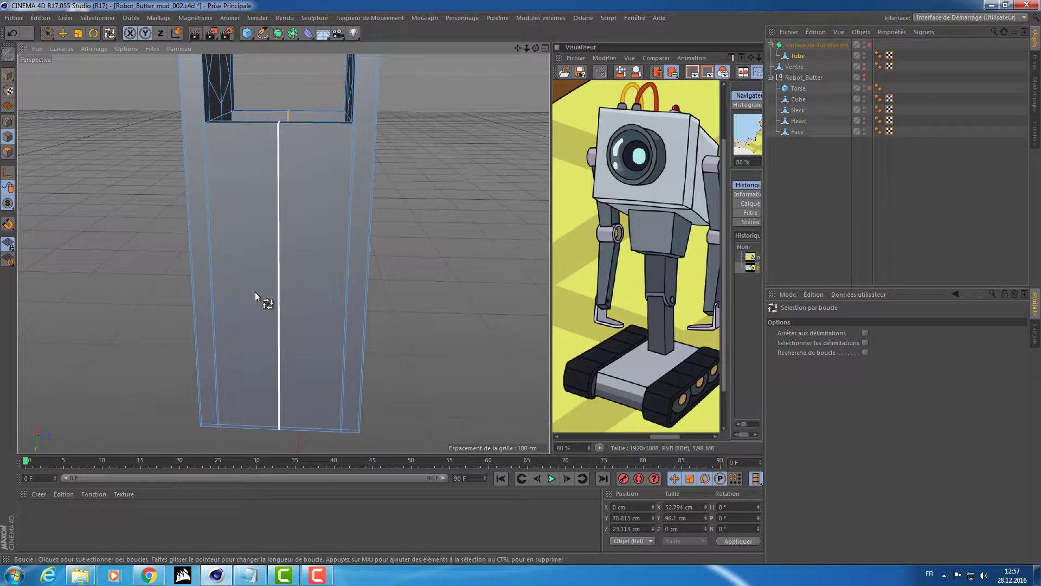
key("m")
scroll(246, 279, "up", 2)
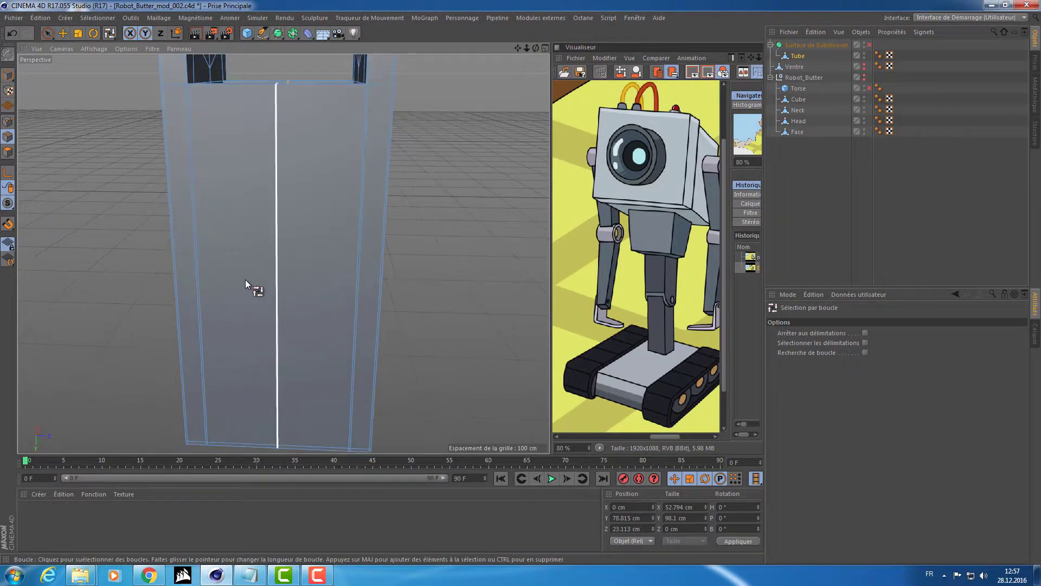
key("m")
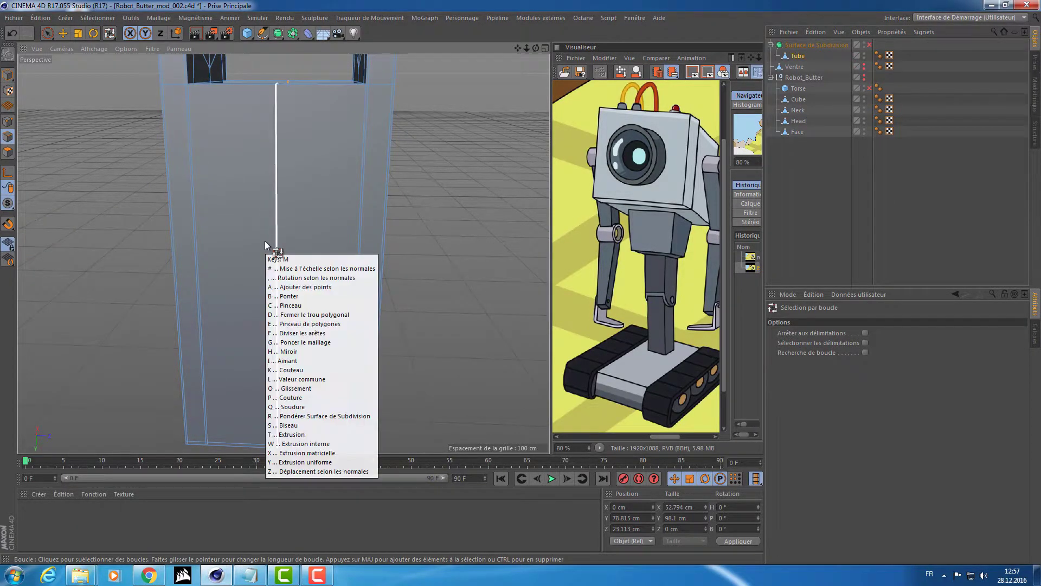
key("s")
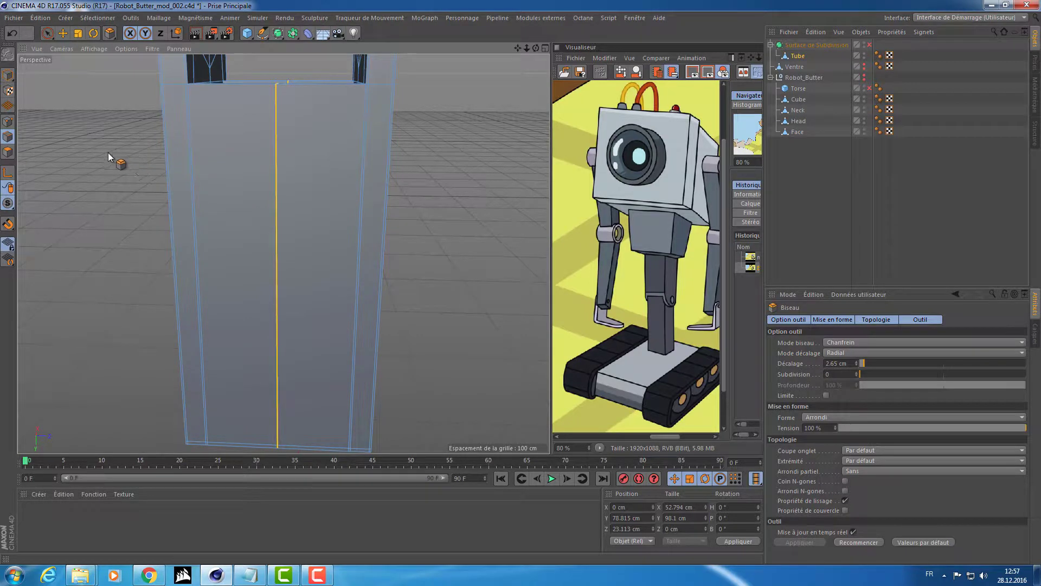
left_click_drag(108, 152, 124, 152)
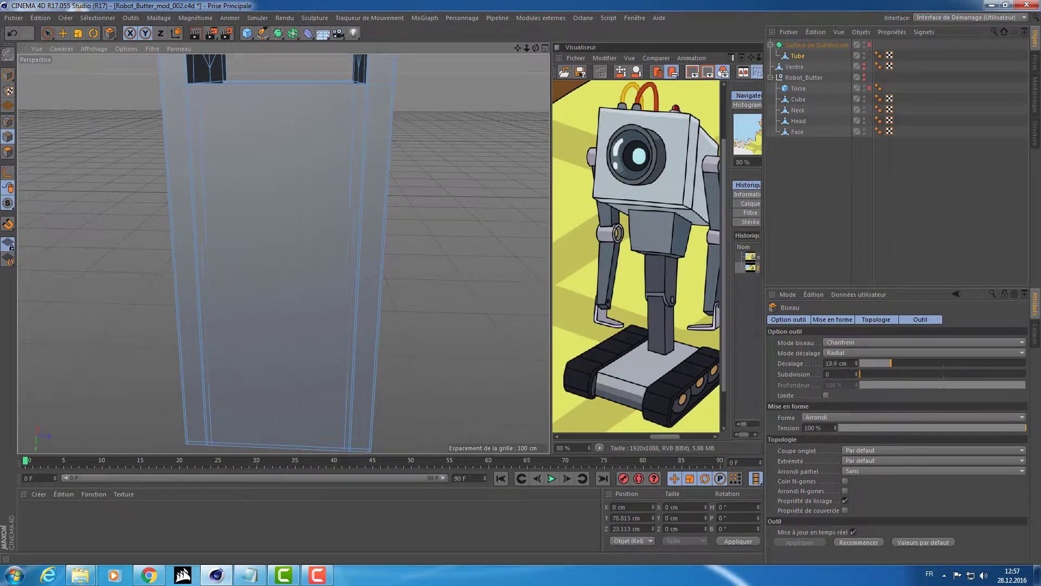
left_click_drag(256, 232, 313, 326)
Re-enable the smoothing and fine-tune the centre loop's bevel offset to 19.5 cm against the corner beside the ears
key("q")
right_click_drag(329, 176, 370, 158, "alt")
middle_click_drag(373, 158, 308, 266, "alt")
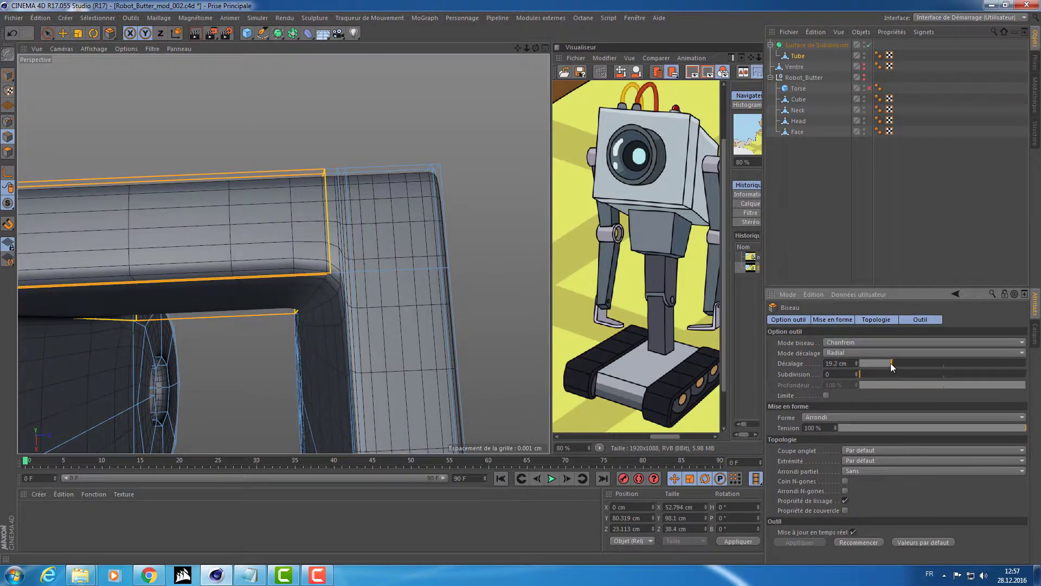
mouse_move(890, 363)
left_mouse_down()
mouse_move(878, 363)
mouse_move(891, 361)
left_mouse_up()
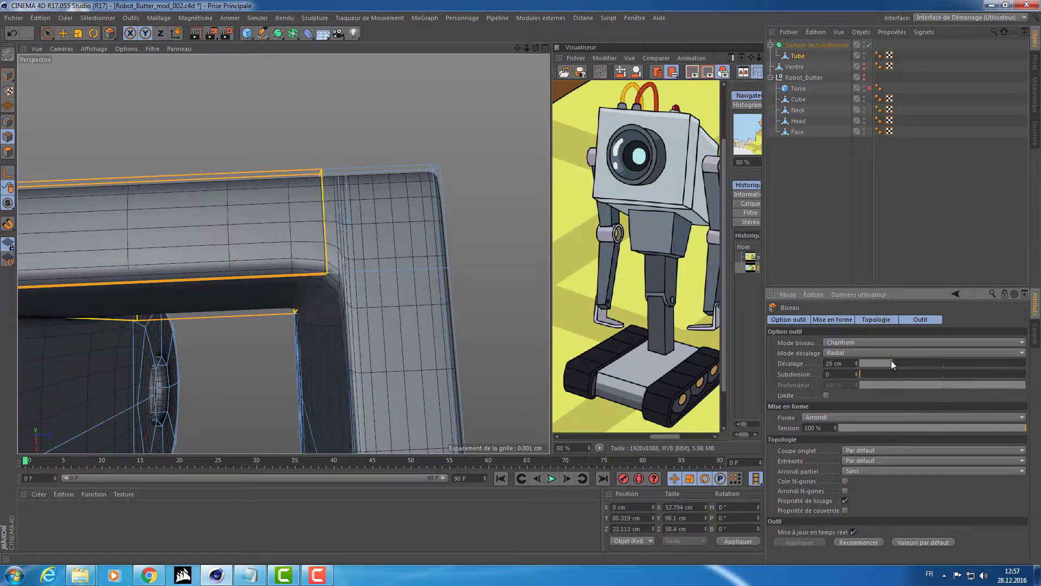
left_click(893, 361)
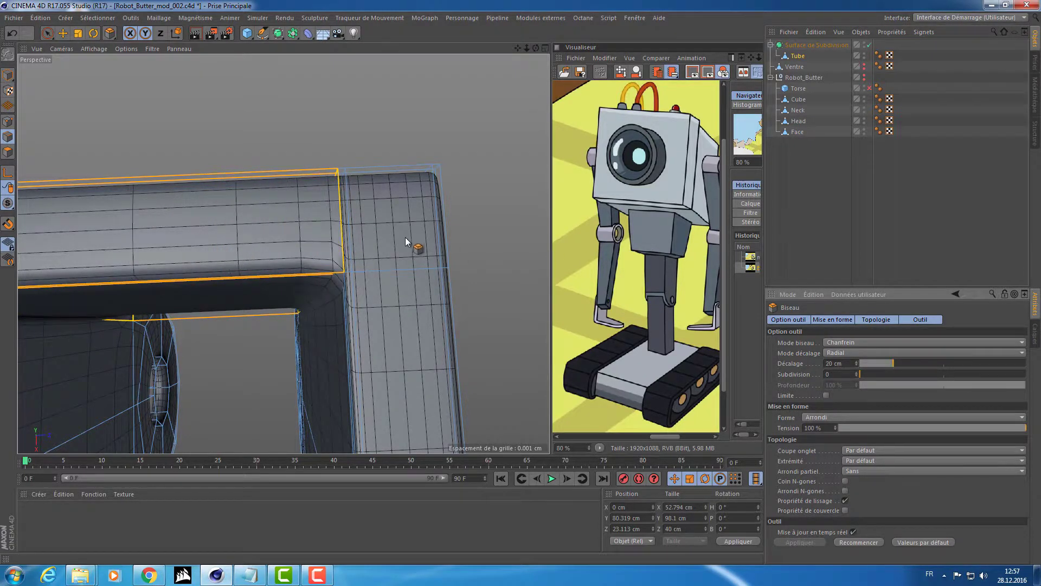
scroll(405, 237, "up", 5)
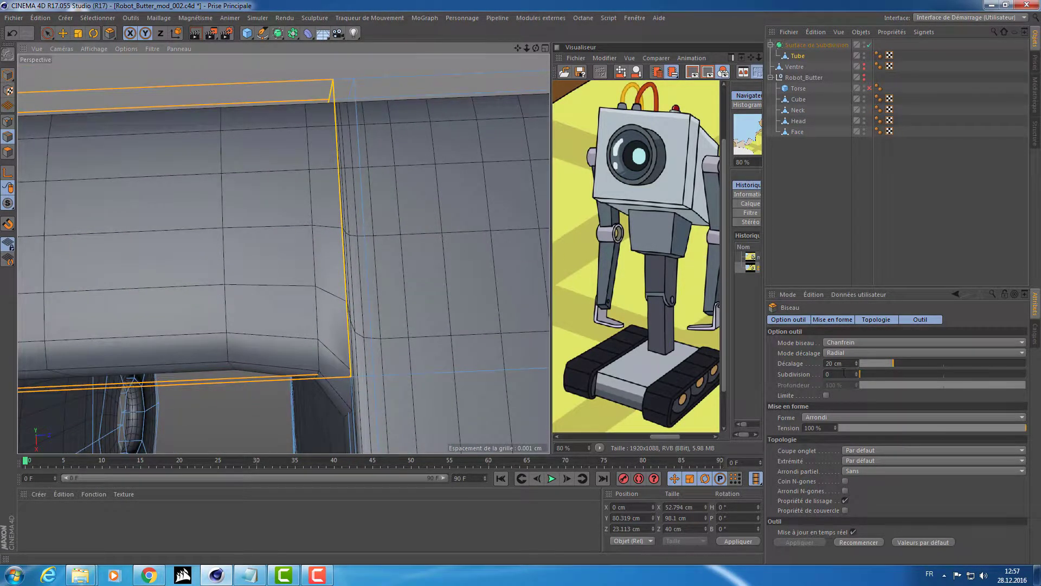
left_click(891, 362)
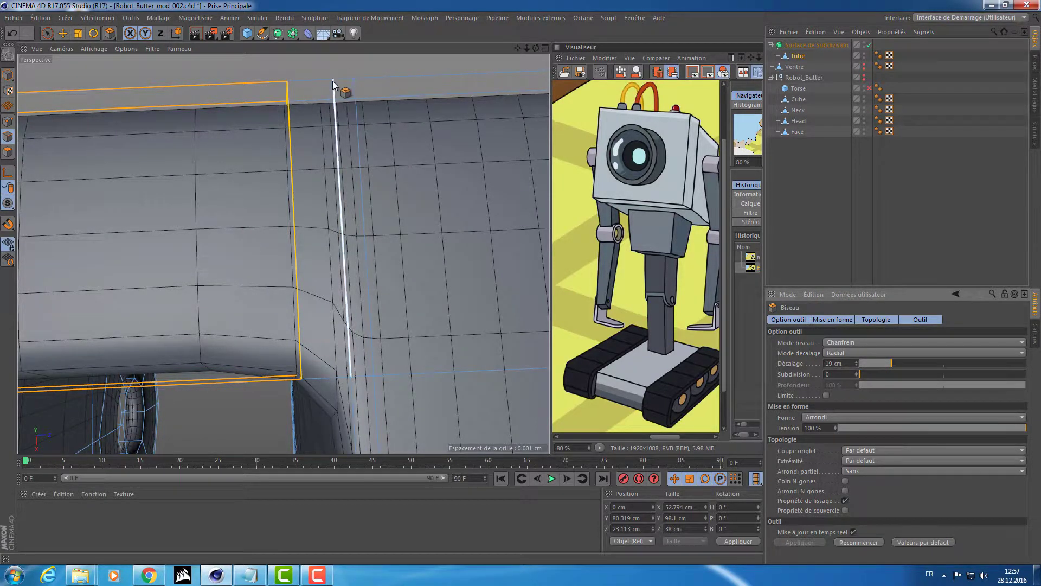
left_click_drag(889, 363, 893, 365)
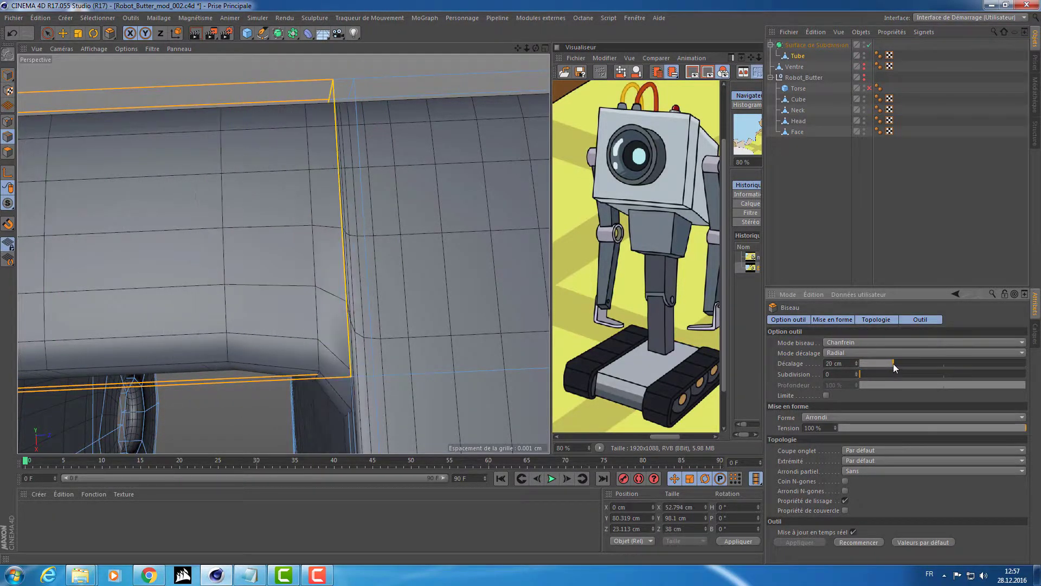
left_click_drag(890, 363, 891, 364)
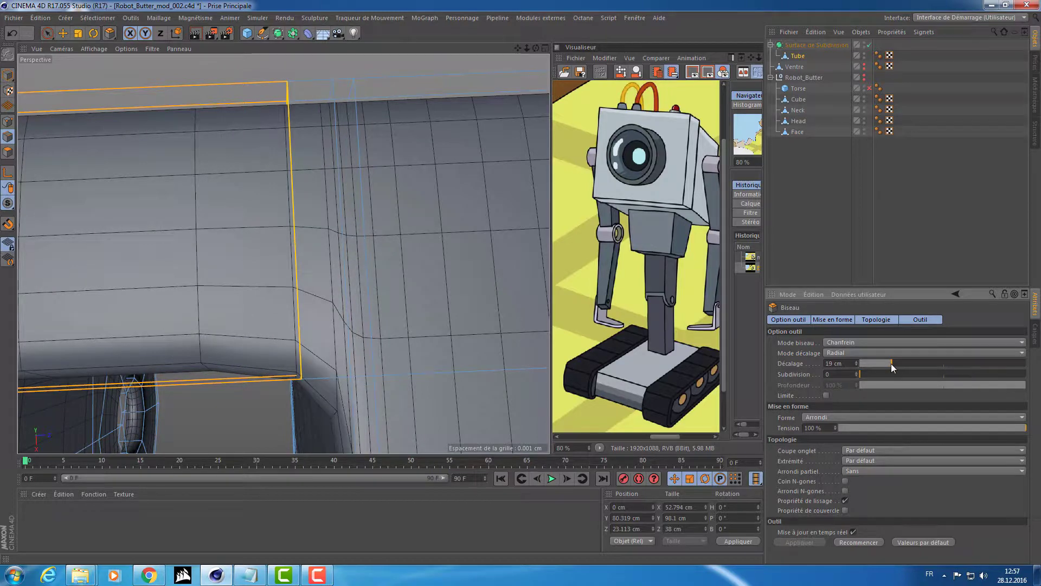
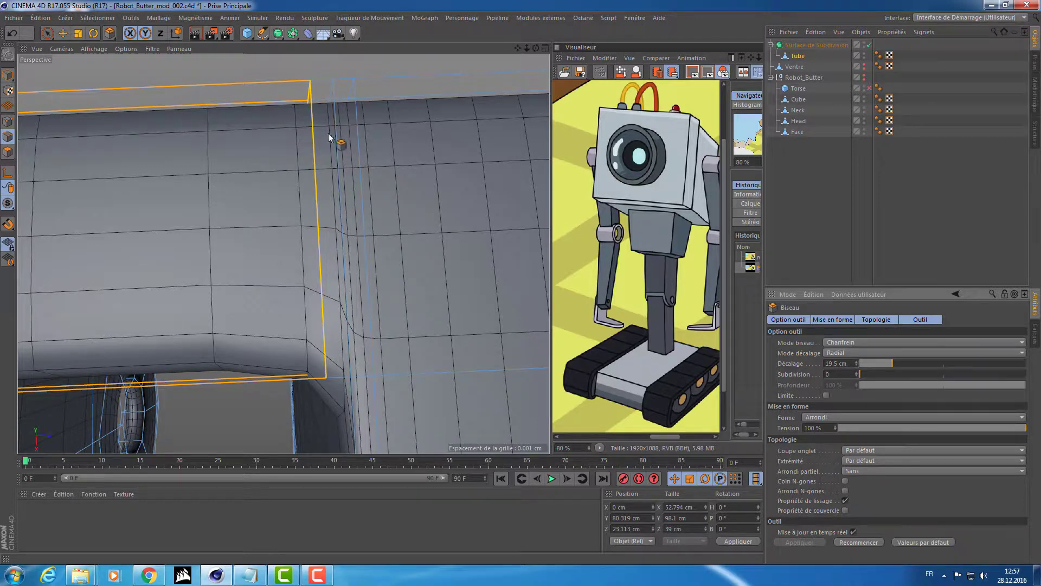
Switch to Live Selection, clear the edge selection and turn off the Tube's subdivision smoothing
left_click(47, 33)
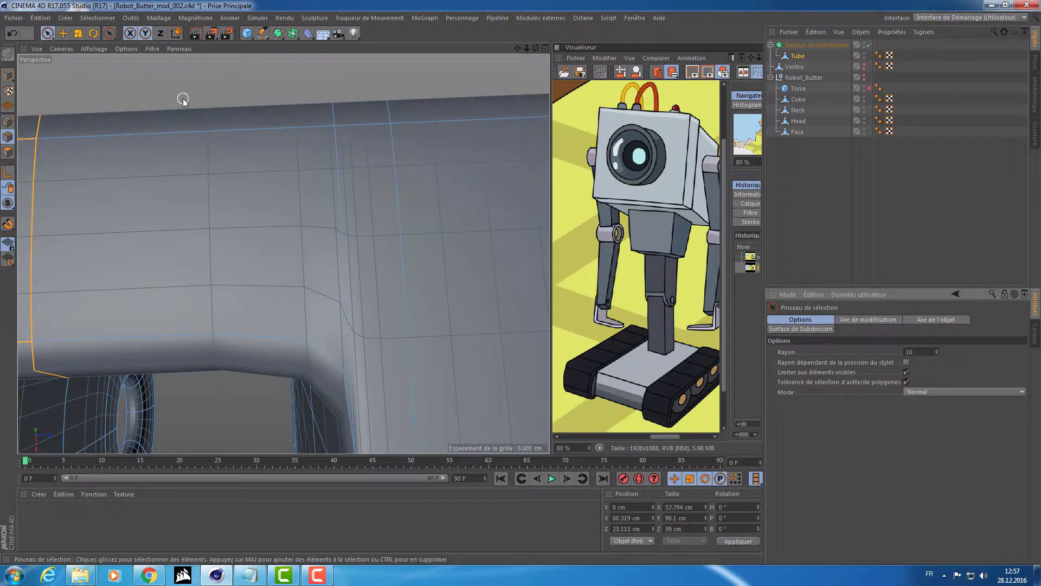
left_click_drag(183, 99, 221, 218, "alt")
key("q")
key("q")
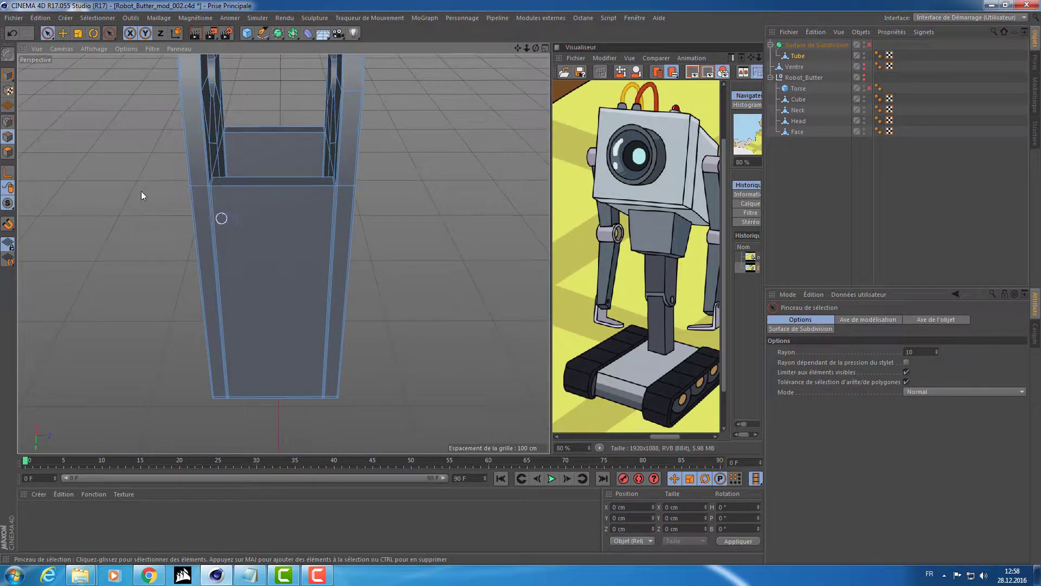
Ring-select the edges across both walls' upper rims between the ears and connect them to add a centre loop
right_click(207, 180)
left_click(233, 233)
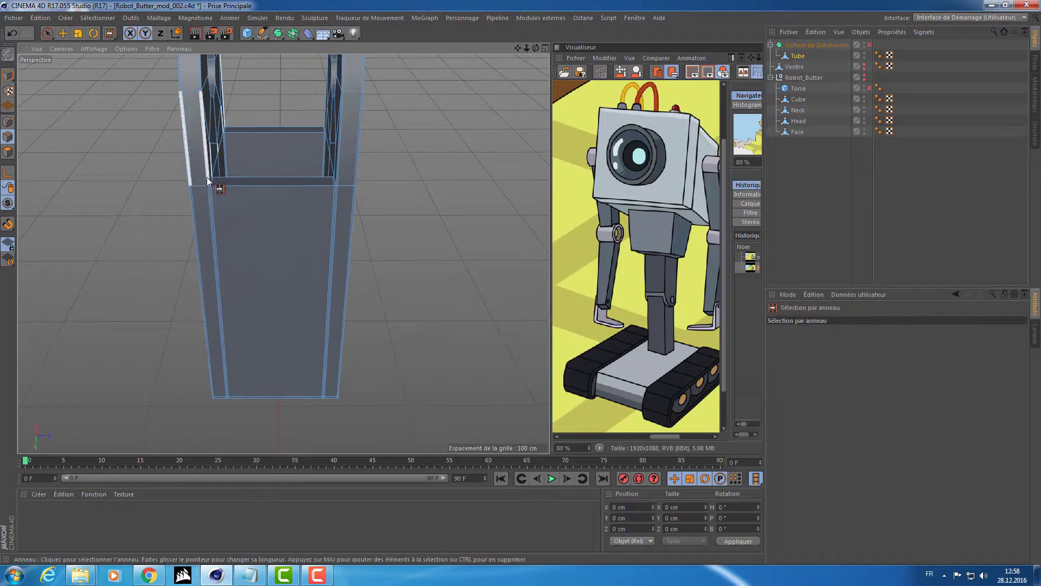
left_click(265, 179)
left_click(268, 128, "shift")
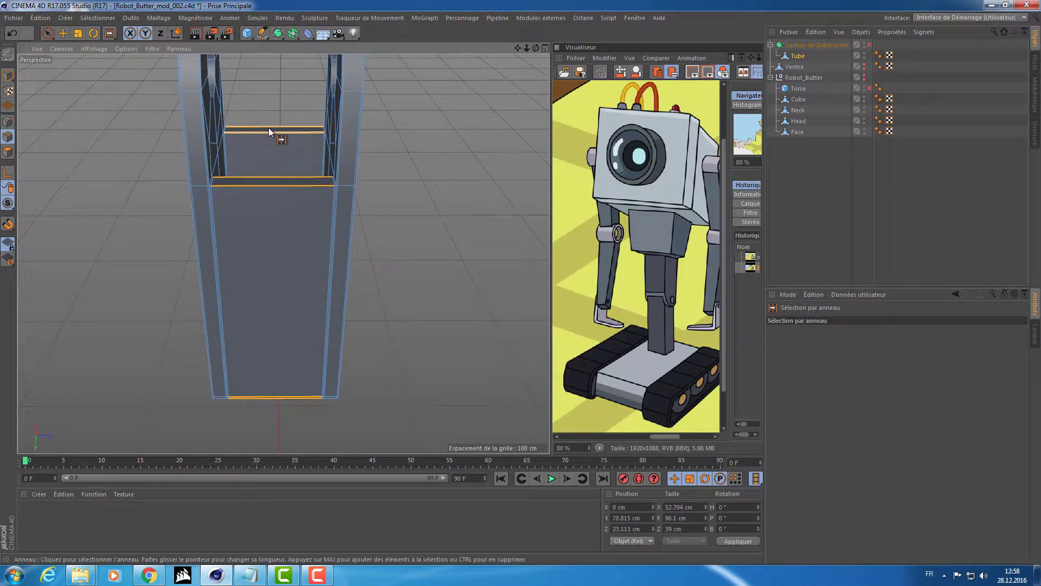
key("q")
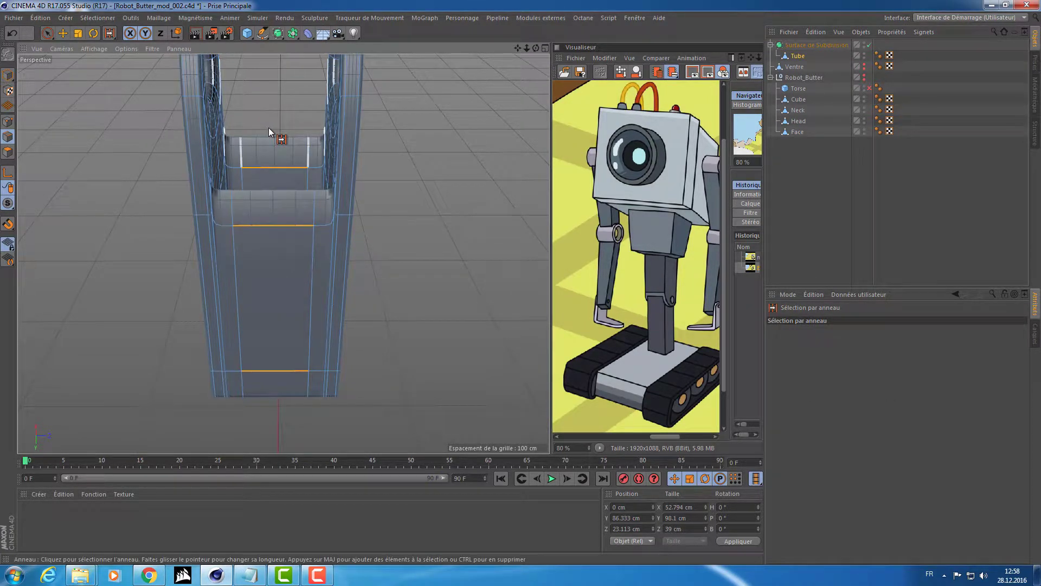
key("m")
key("m")
Compare the smoothed and base meshes around the rims between the ears, and clear the edge selection
key("q")
mouse_move(275, 266)
left_mouse_down("alt")
mouse_move(252, 289)
mouse_move(262, 352)
mouse_move(262, 188)
mouse_move(272, 215)
left_mouse_up("alt")
key("q")
key("q")
key("e")
left_click_drag(256, 259, 275, 246, "alt")
right_click_drag(275, 246, 360, 200, "alt")
middle_click_drag(361, 200, 294, 237, "alt")
key("q")
left_click(498, 264)
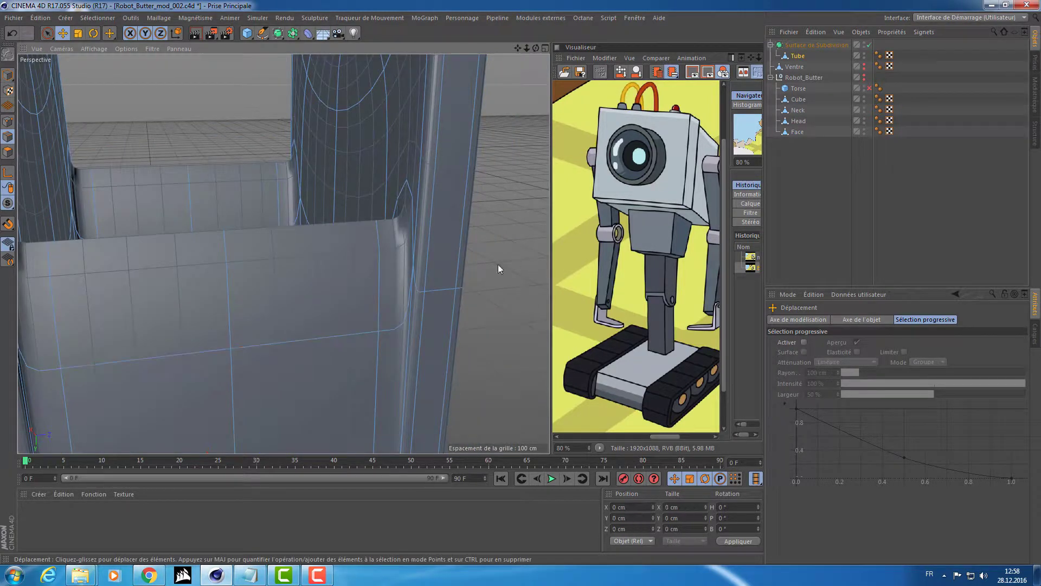
Examine the short edge at the corner between rim and ear in base and smoothed display, leaving nothing selected
left_click(382, 239)
left_click_drag(371, 323, 390, 261, "alt")
key("q")
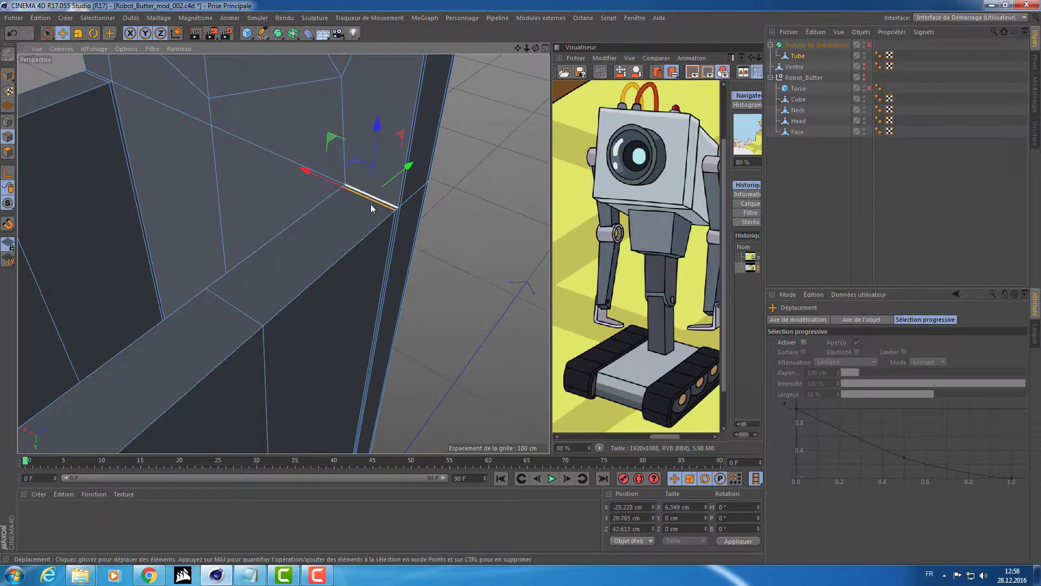
key("q")
left_click_drag(332, 221, 372, 245, "alt")
key("q")
right_click_drag(495, 243, 439, 242, "alt")
left_click_drag(439, 243, 437, 242, "alt")
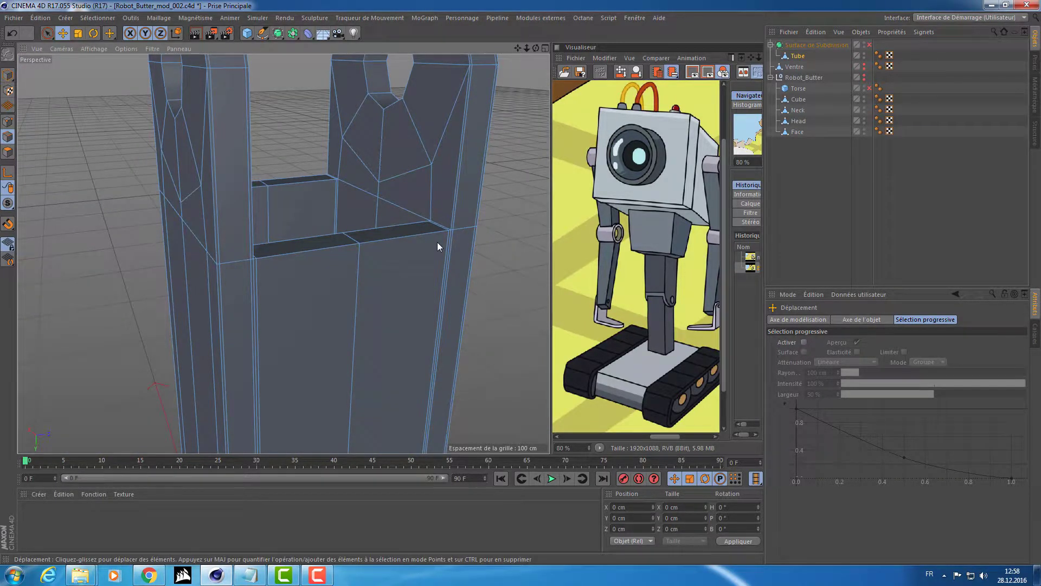
Loop-cut the Tube's outer walls horizontally below the rim at about 81% offset and loop-select the new cut
key("k")
key("l")
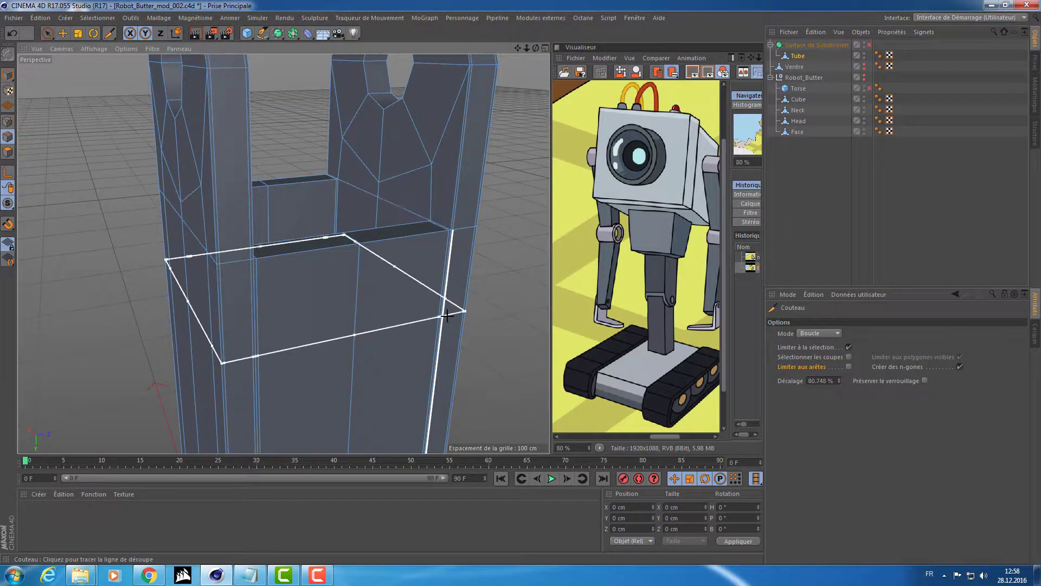
left_click(375, 327)
key("e")
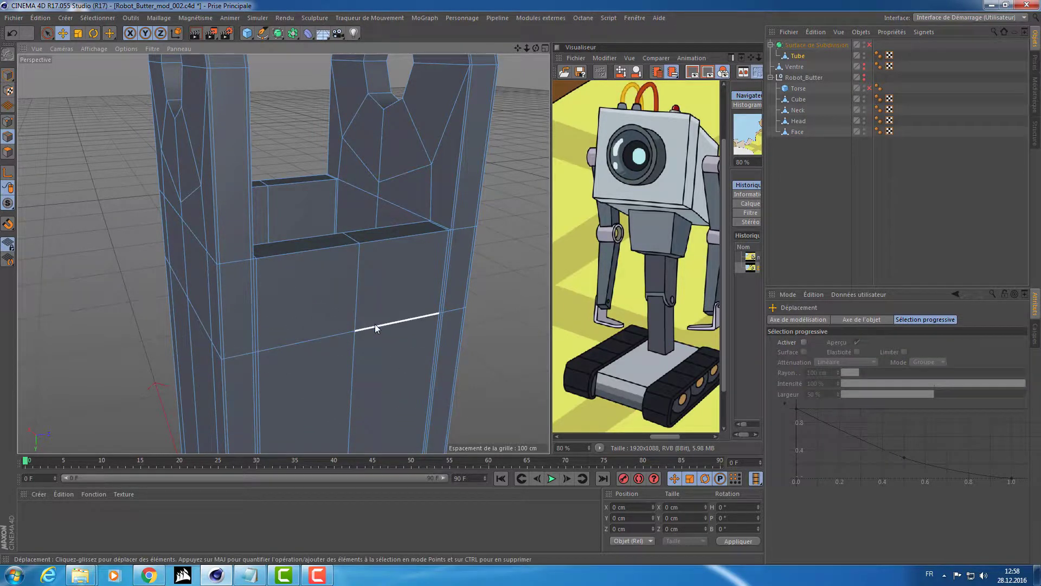
key("u")
key("l")
left_click(379, 324)
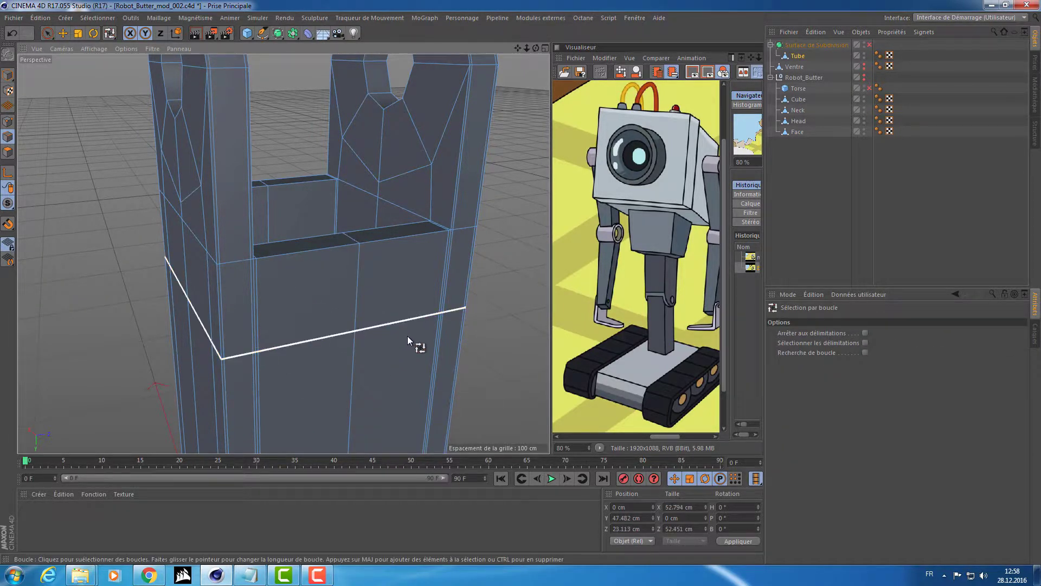
Turn on the smoothing and move the new outer loop up until it sits just below the rim between the ears
key("q")
key("e")
scroll(310, 349, "up", 3)
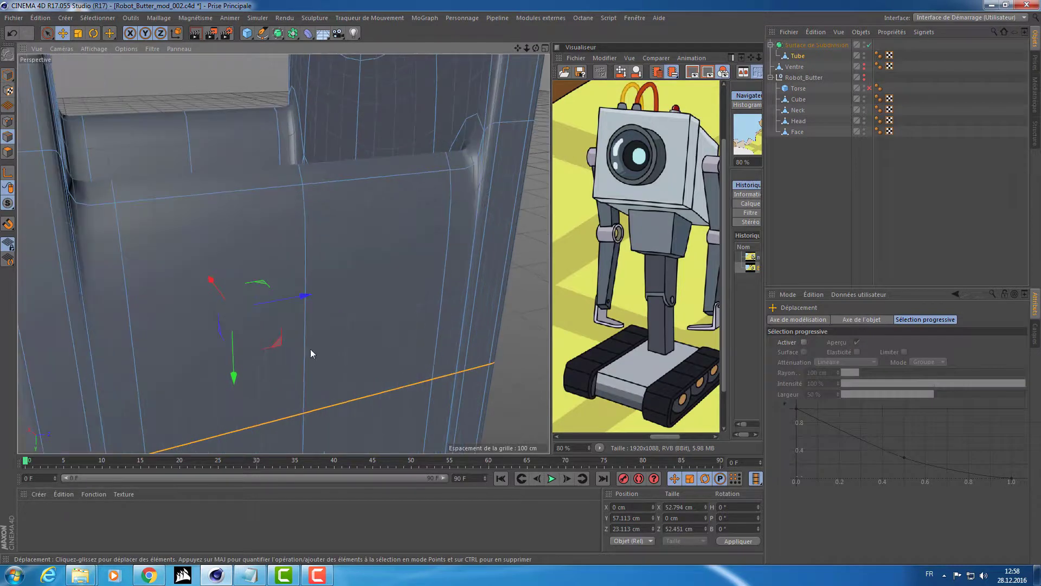
left_click_drag(232, 364, 273, 312)
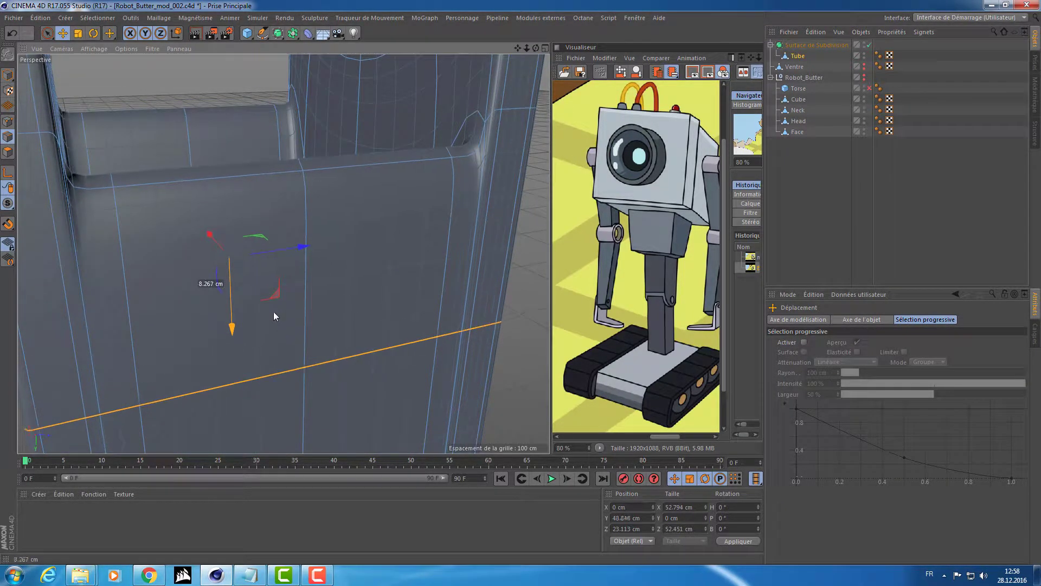
key("q")
left_click_drag(232, 228, 308, 180)
Undo and redo the outer loop's moves to compare the sharpness of the smoothed rim
key("ctrl+z")
key("ctrl+z")
key("ctrl+z")
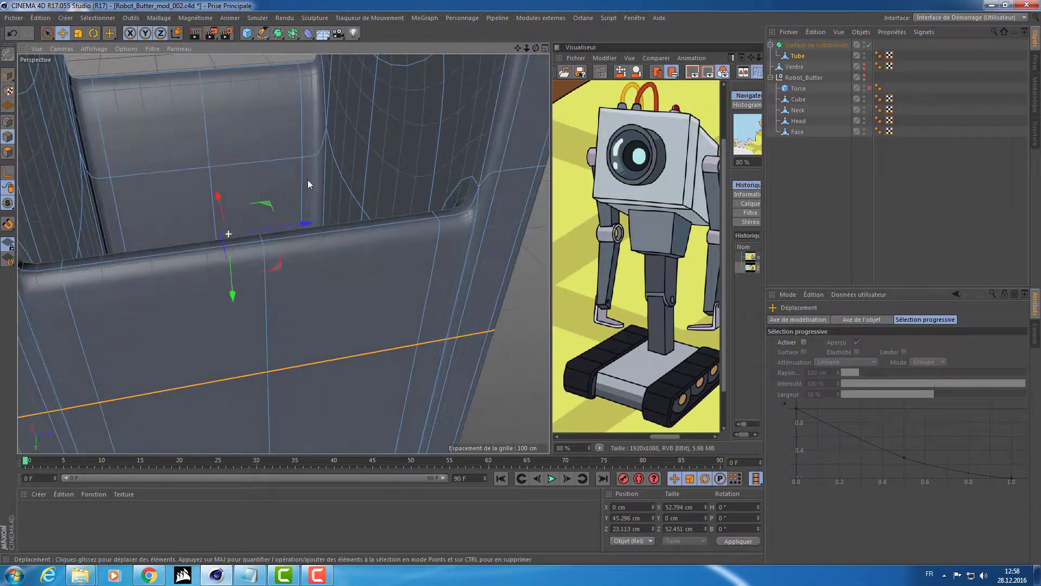
key("ctrl+y")
key("ctrl+y")
left_click_drag(300, 144, 318, 137, "alt")
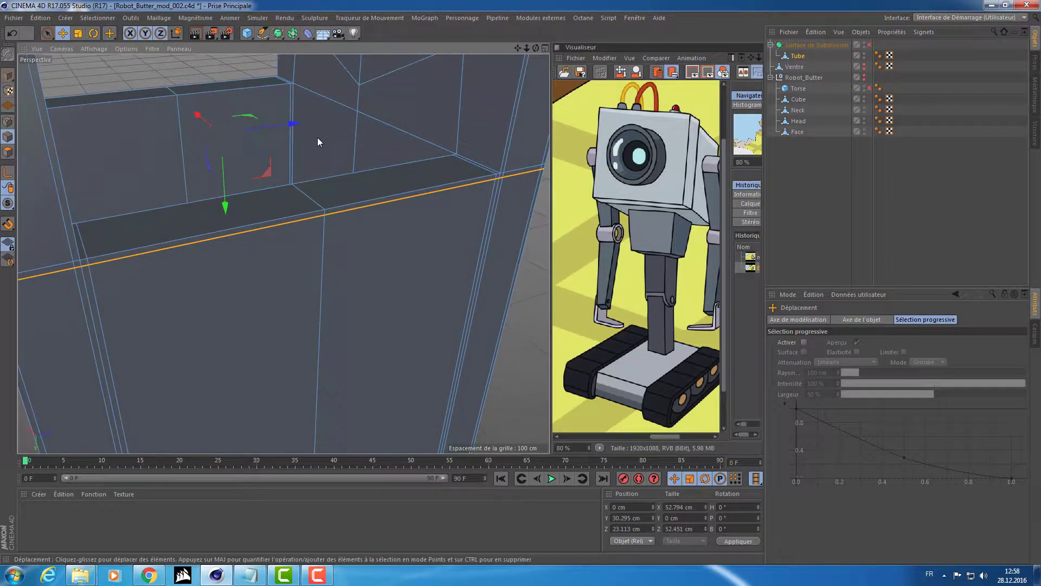
key("k")
key("l")
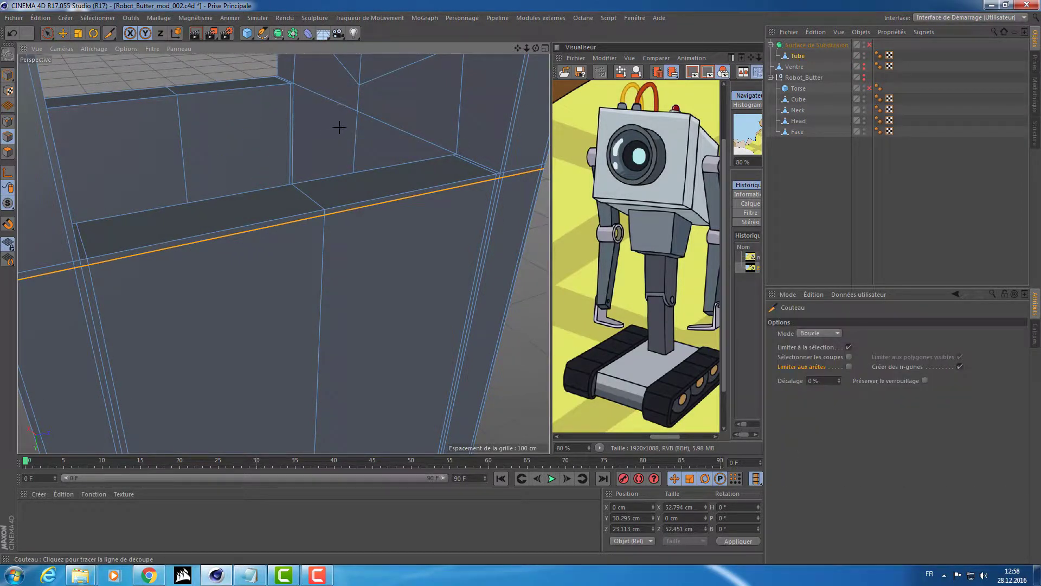
left_click(288, 93)
key("e")
left_click(273, 114)
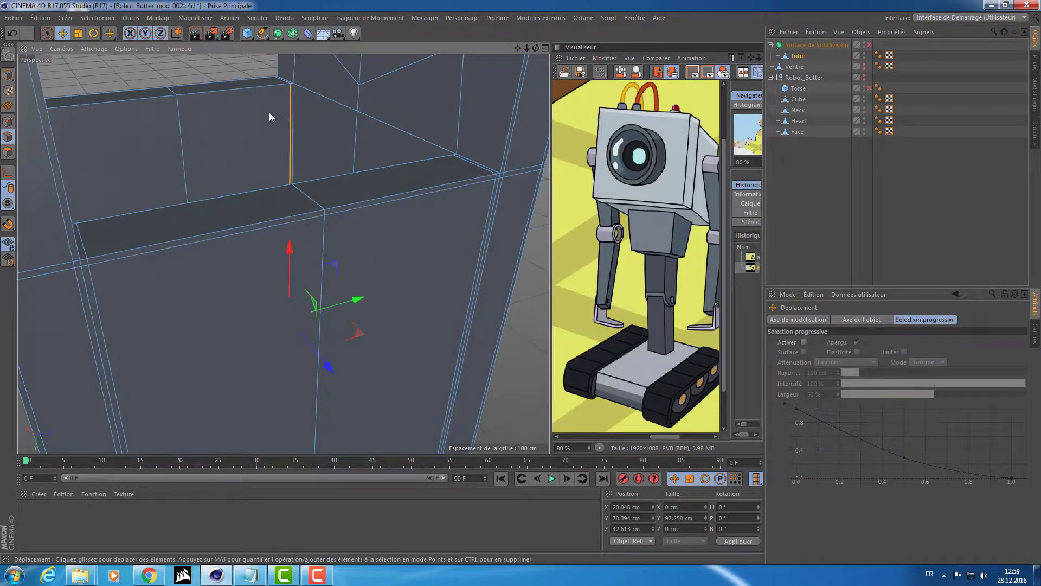
left_click(250, 128)
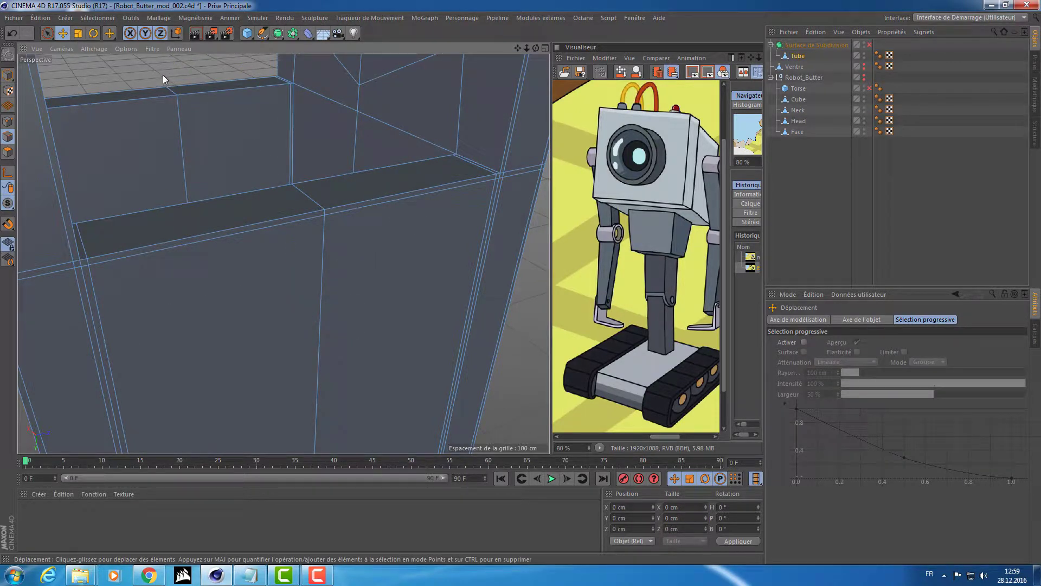
Loop-cut the Tube's inner walls just below the rim at about 3% offset and loop-select the new cut
key("k")
key("l")
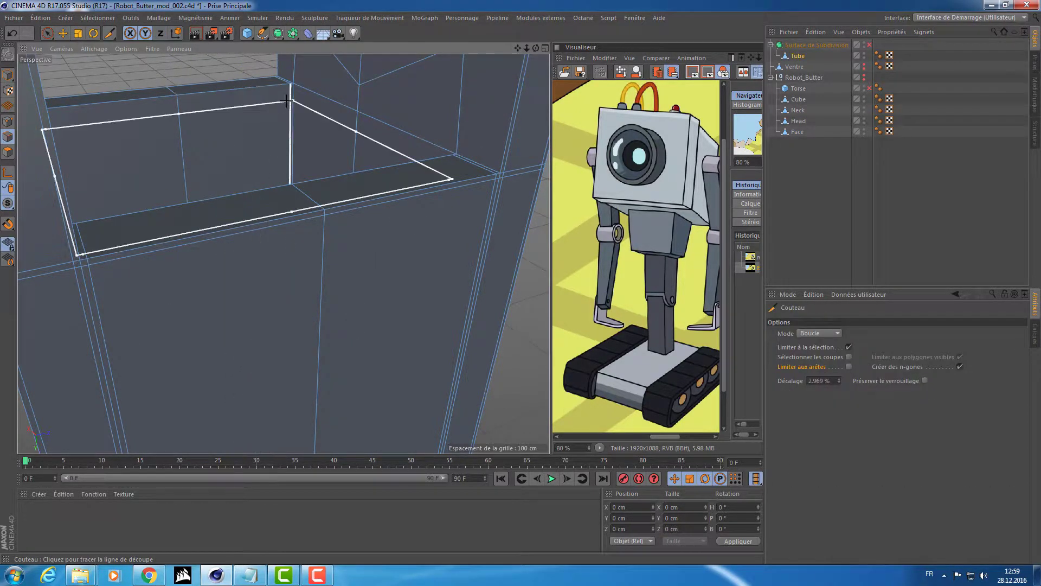
key("u")
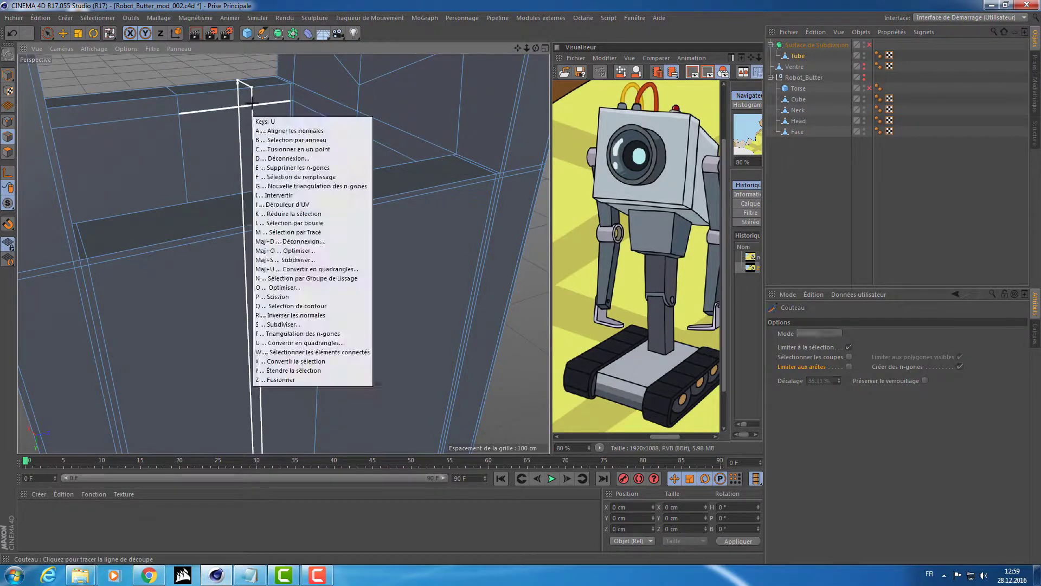
key("l")
left_click(252, 109)
key("e")
Move the inner loop about 2.3 cm along Y in the front view to align with the outer loop, and re-enable smoothing
middle_click(251, 164)
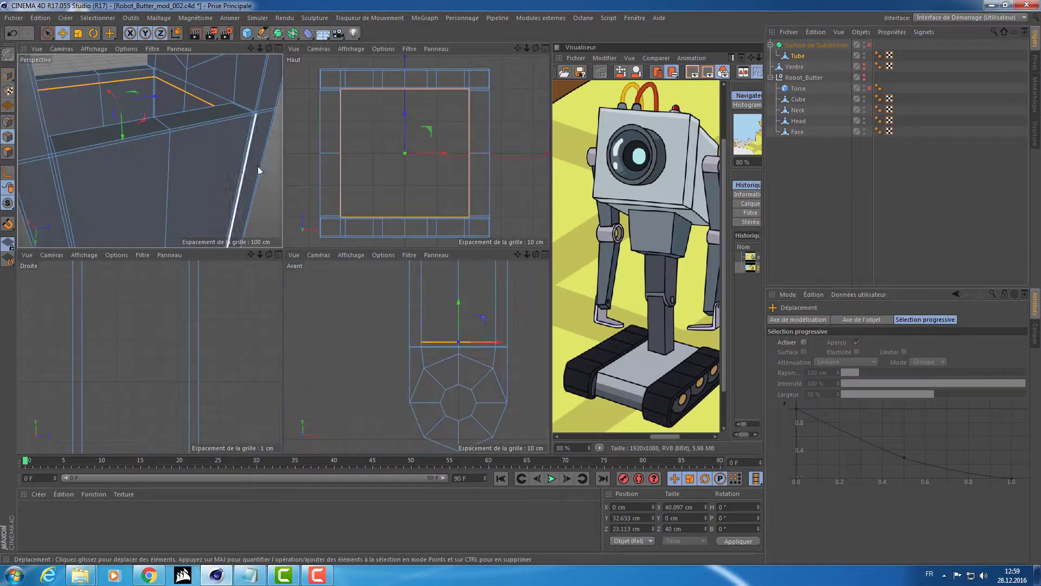
middle_click(450, 348)
right_click_drag(356, 225, 408, 213, "alt")
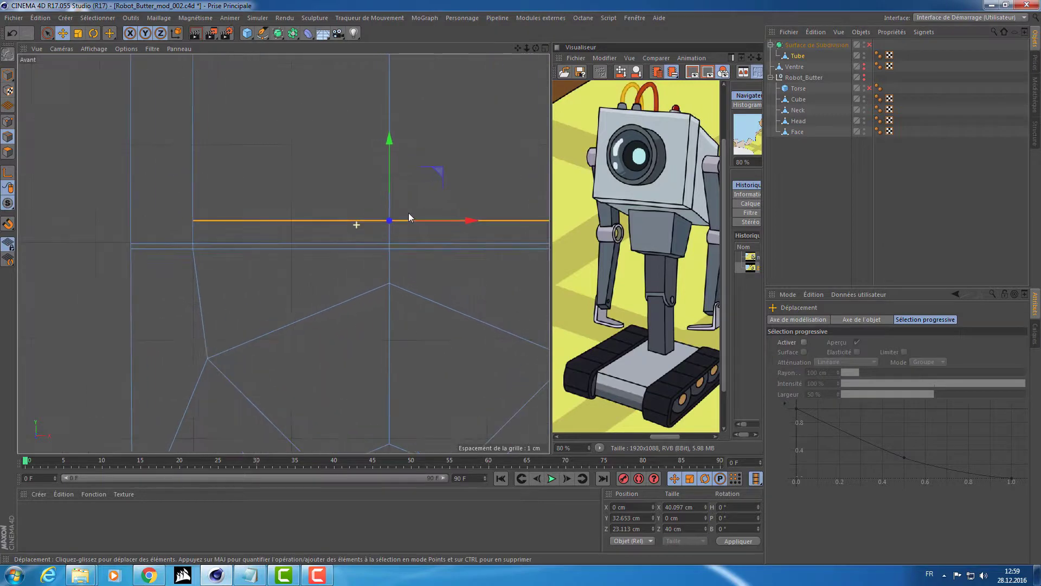
left_click_drag(388, 170, 382, 194)
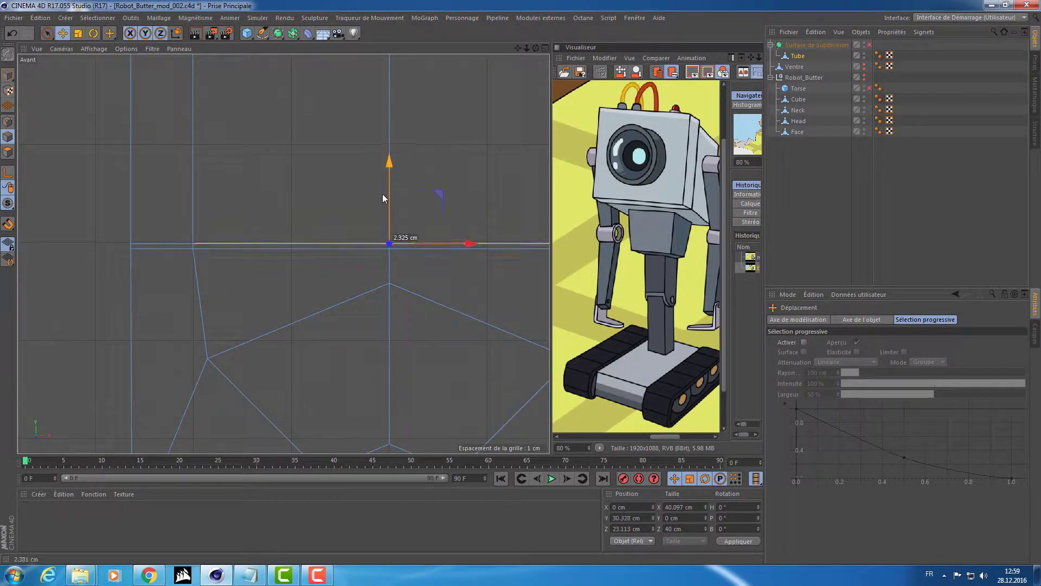
middle_click(356, 173)
middle_click(191, 136)
left_click_drag(229, 142, 282, 210, "alt")
key("q")
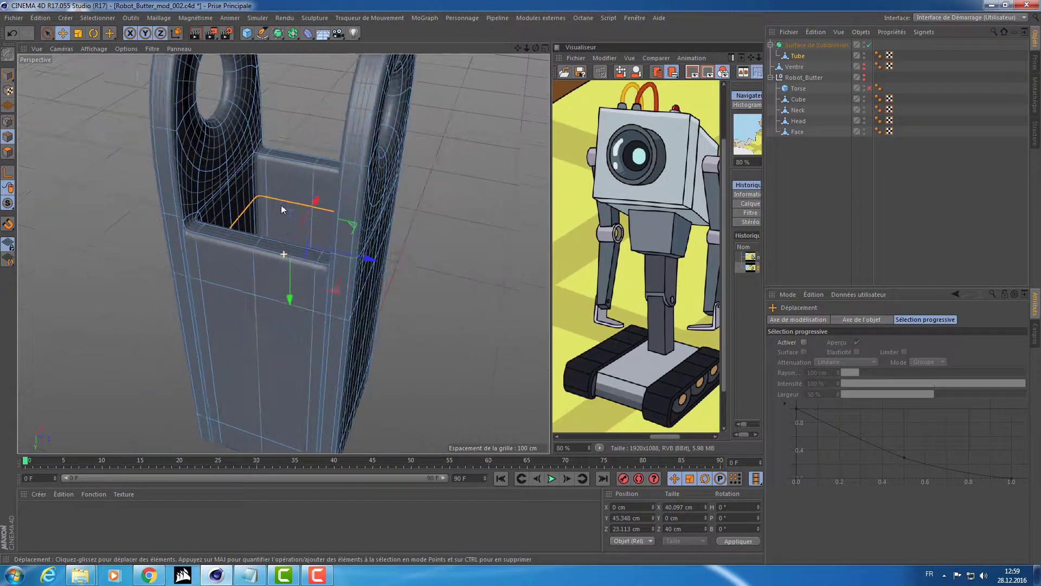
Clear the selection and examine the smoothed Tube from all around, including the ears and their holes
left_click(457, 268)
left_click_drag(443, 270, 402, 261, "alt")
right_click_drag(402, 261, 444, 245, "alt")
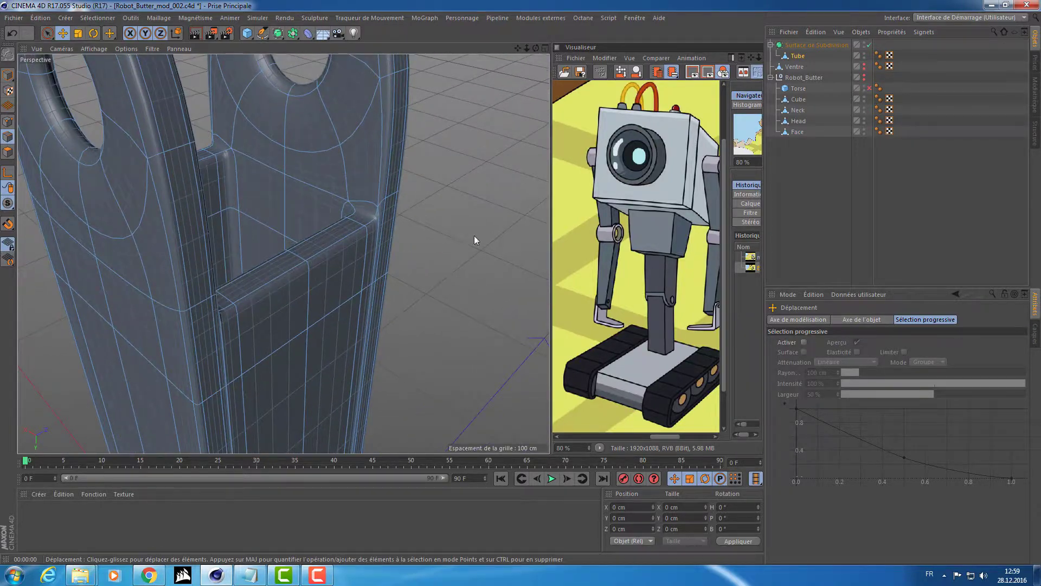
left_click(461, 243)
left_click_drag(461, 243, 318, 181, "alt")
right_click_drag(317, 181, 233, 178, "alt")
left_click_drag(233, 178, 287, 151, "alt")
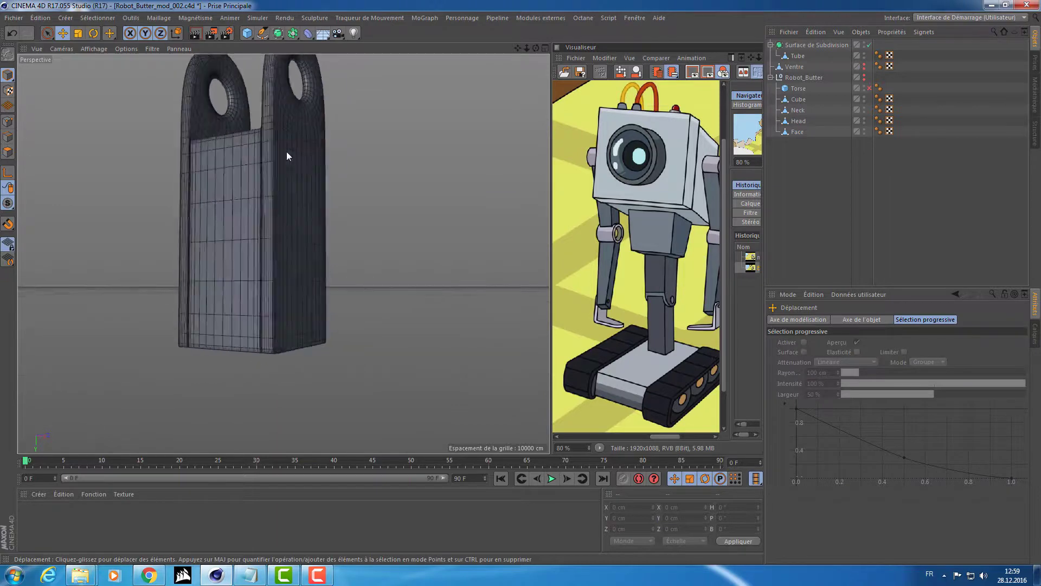
right_click_drag(286, 152, 438, 165, "alt")
left_click_drag(439, 165, 304, 219, "alt")
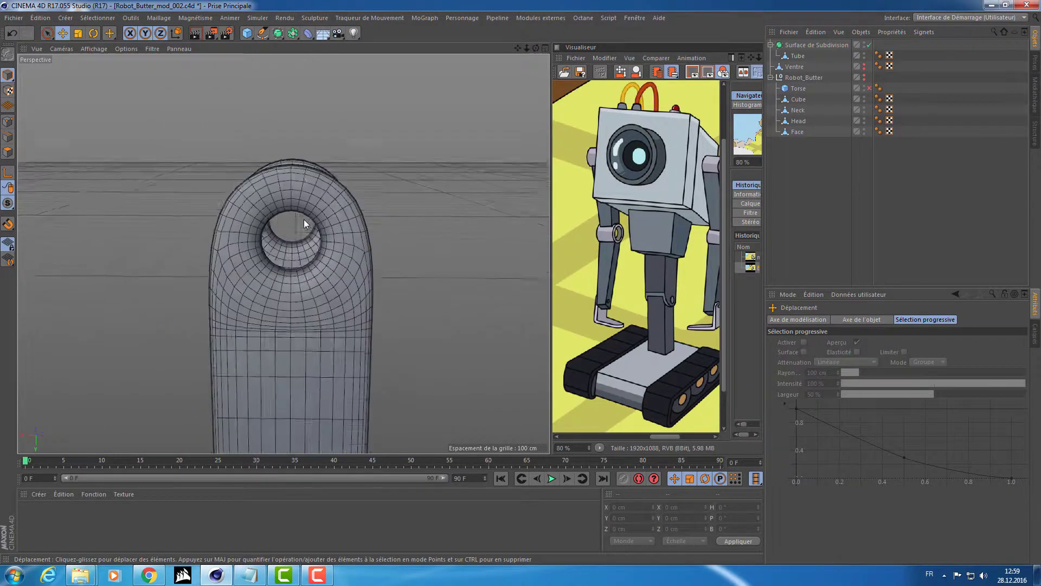
right_click_drag(304, 219, 307, 262, "alt")
Select the Tube, turn off its smoothing and switch to edge editing at the ear holes
left_click(330, 253)
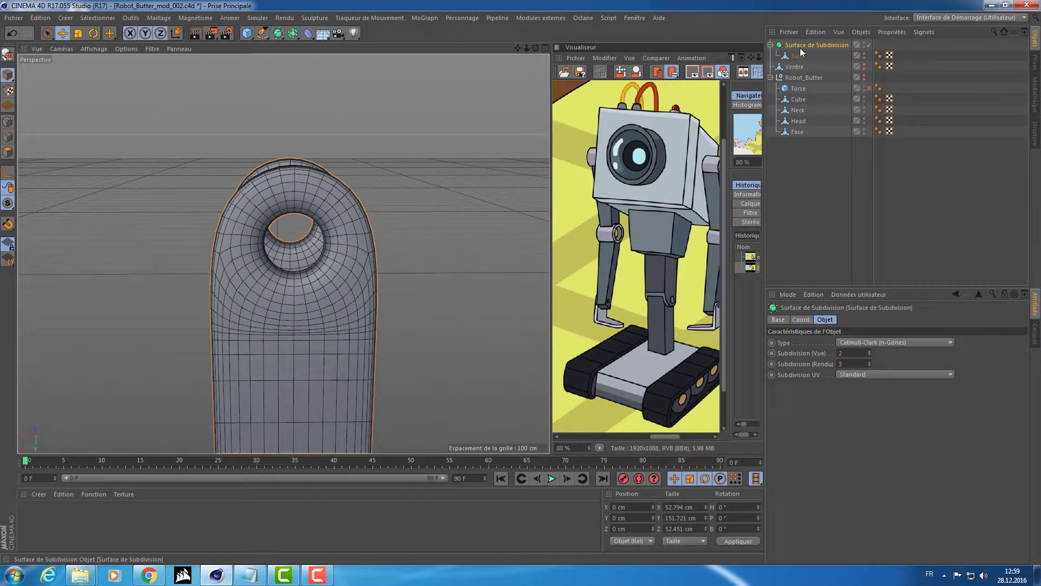
left_click(7, 151)
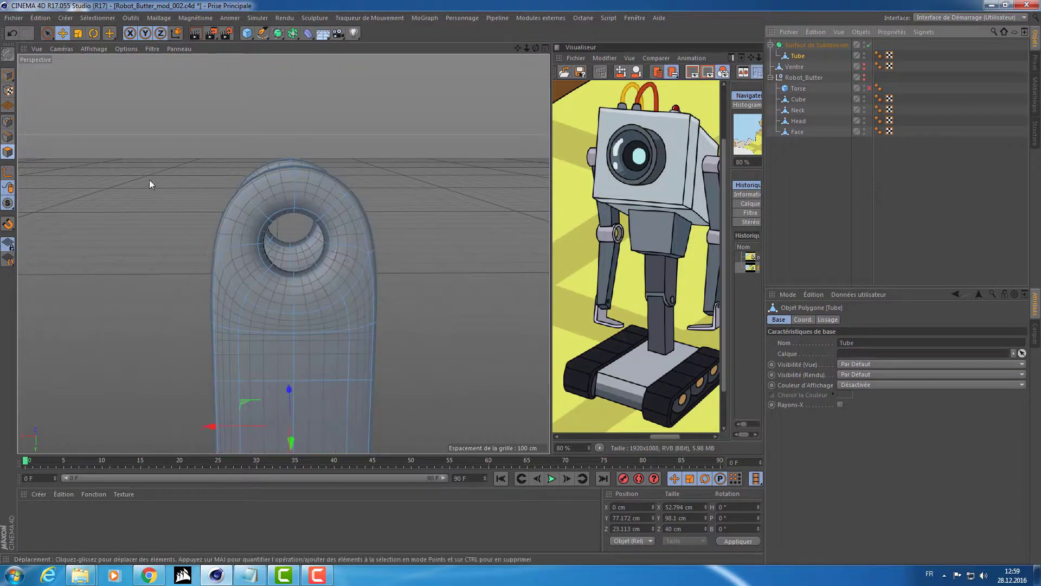
right_click_drag(149, 180, 378, 242, "alt")
left_click_drag(378, 242, 404, 214, "alt")
key("q")
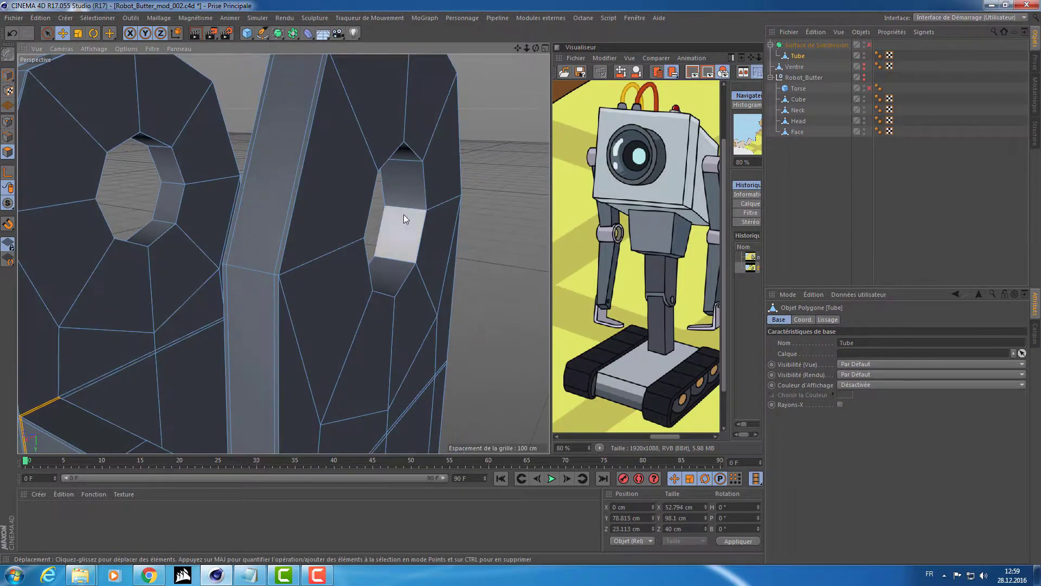
left_click(8, 138)
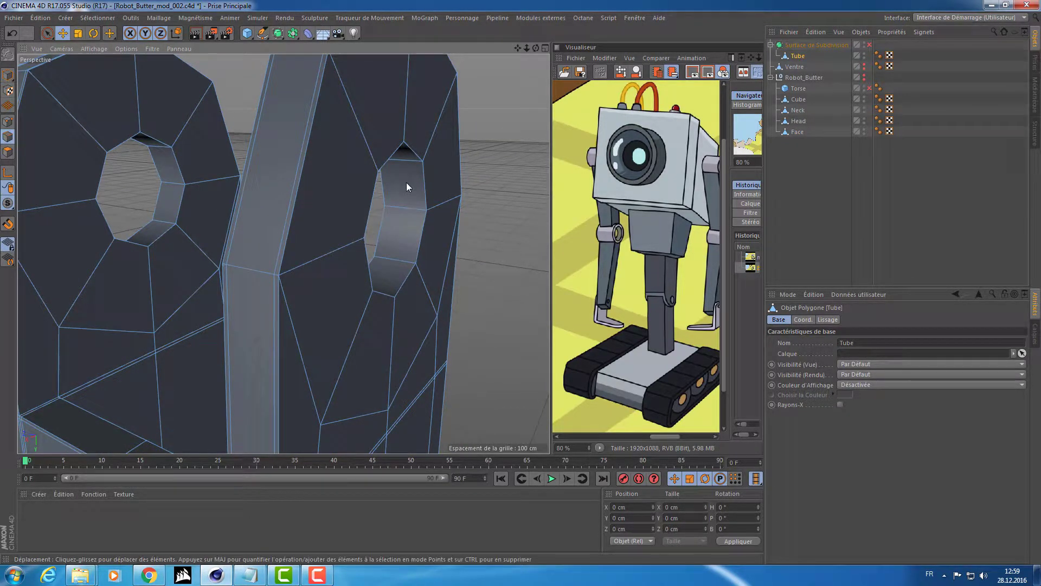
Ring-select the edges across the inner walls of both ear holes and connect them to add centre loops
key("u")
key("b")
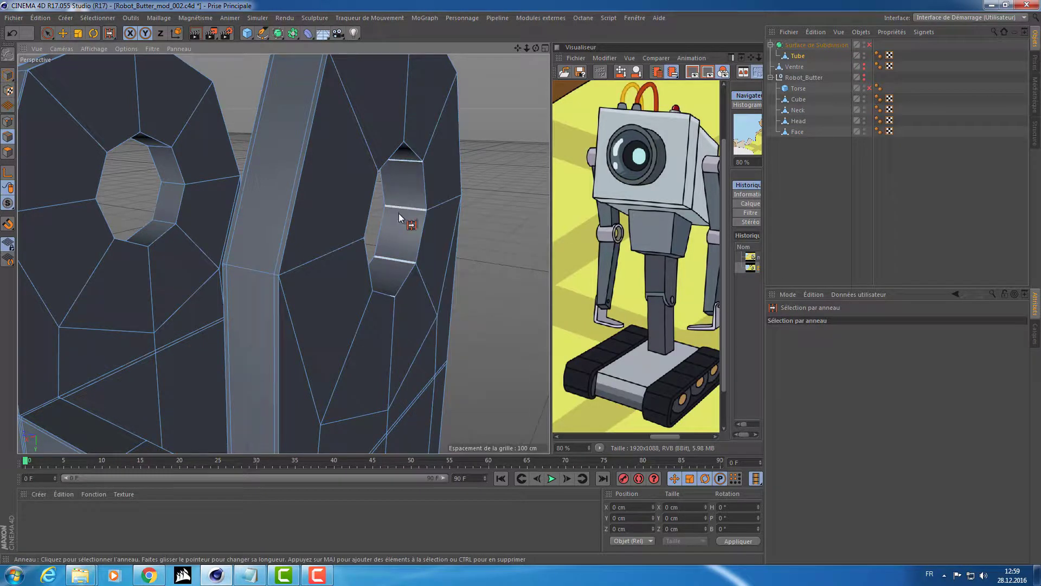
left_click(398, 214)
left_click_drag(379, 225, 333, 222, "alt")
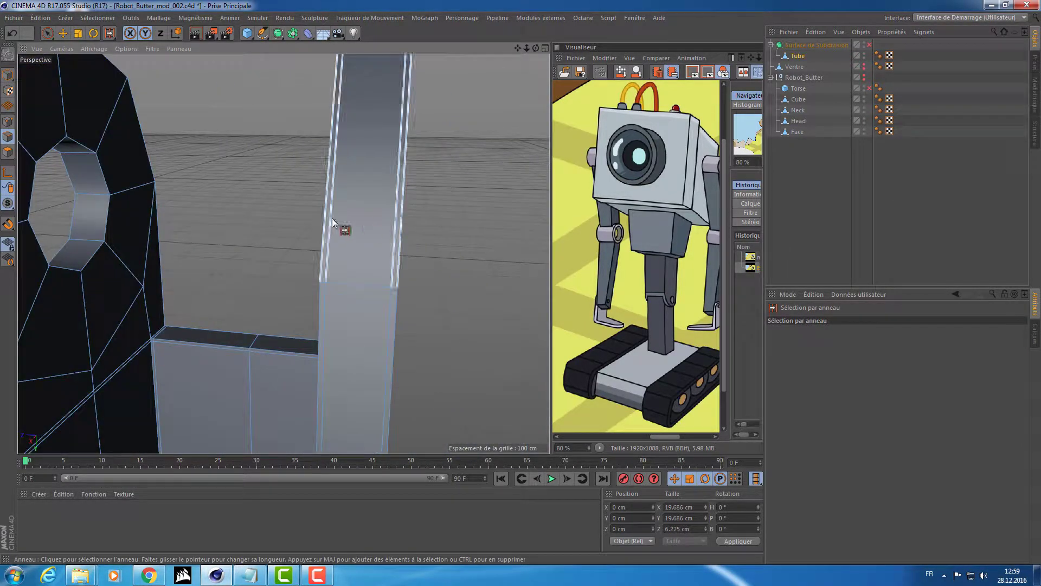
scroll(334, 217, "down", 3)
left_click(232, 203)
scroll(380, 209, "up", 3)
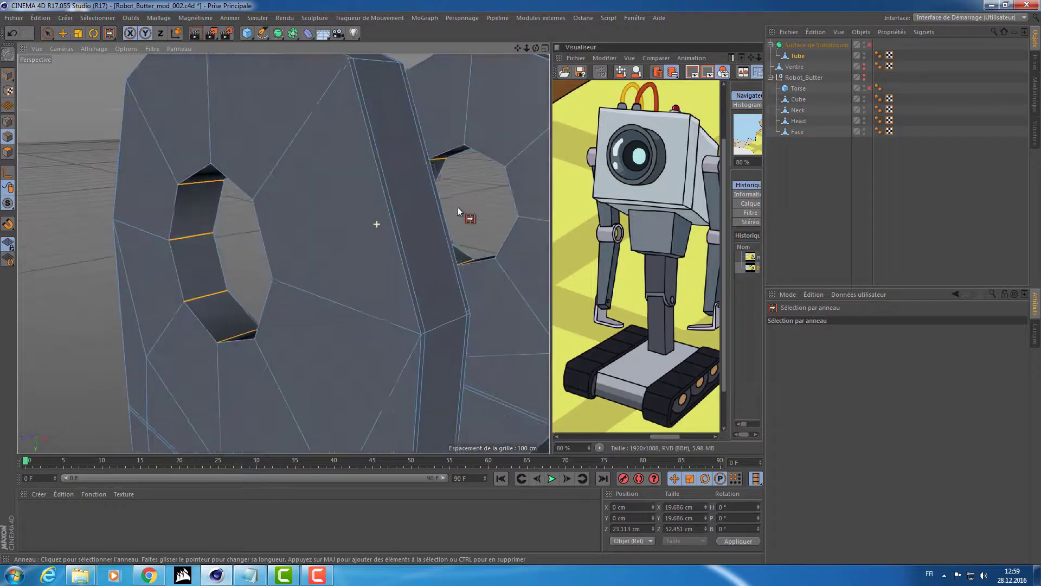
mouse_move(457, 207)
left_mouse_down("alt")
mouse_move(435, 199)
mouse_move(459, 195)
left_mouse_up("alt")
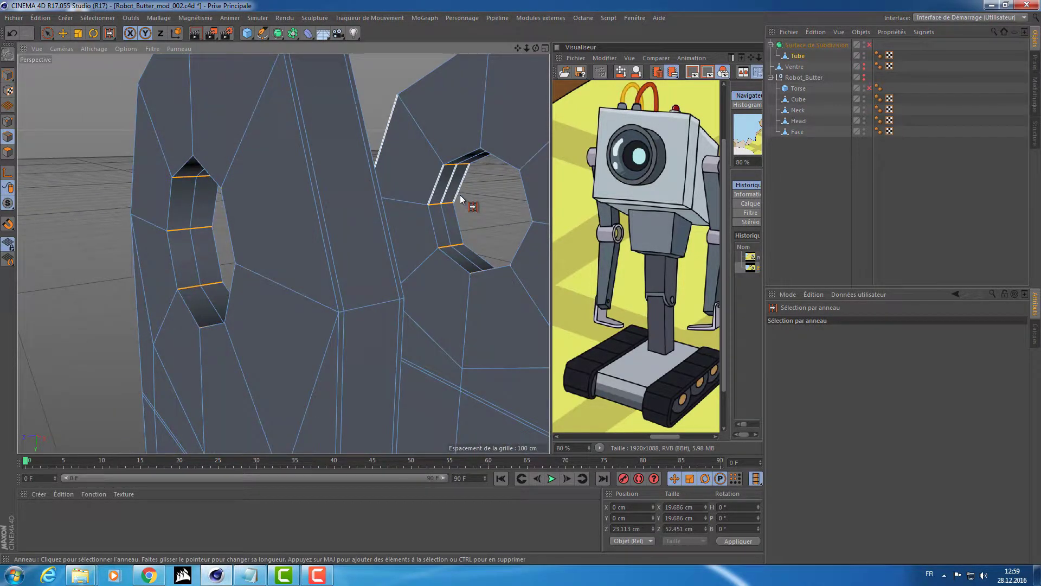
Loop-select the centre loops inside both ear holes and bevel them, leaving smoothing enabled
key("u")
key("l")
left_click(191, 227)
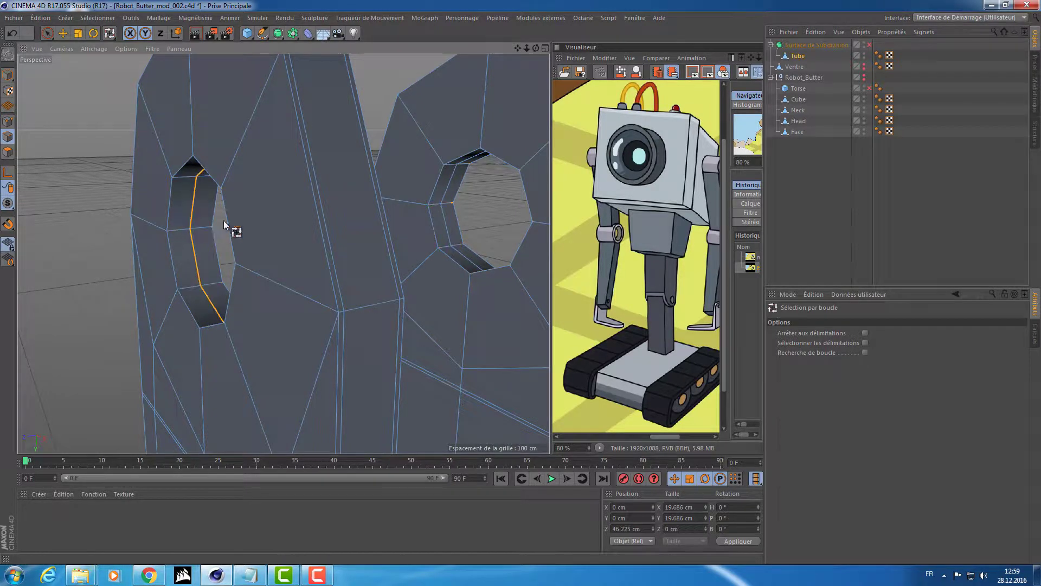
left_click(444, 194, "shift")
key("m")
key("s")
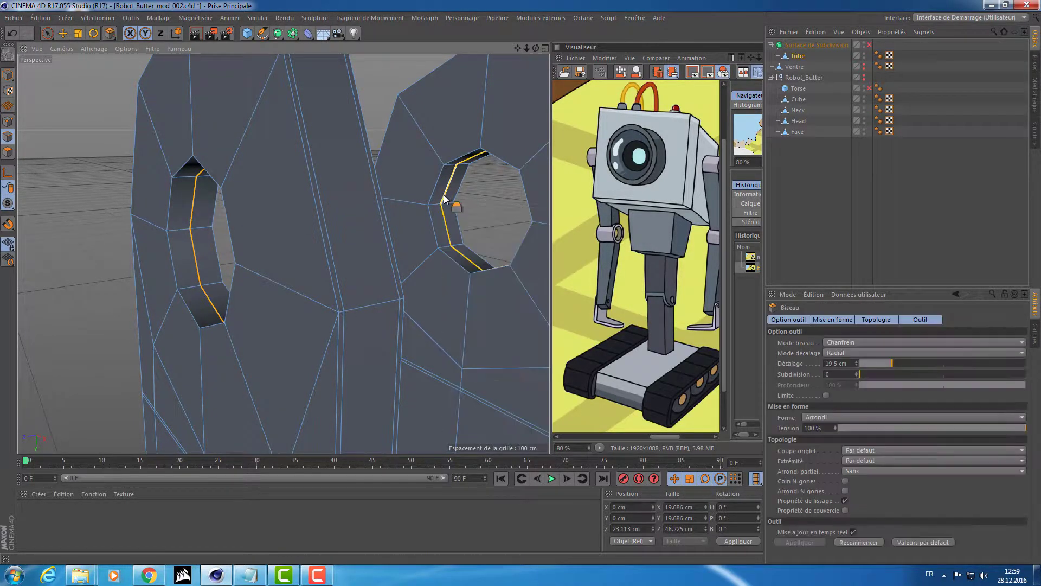
key("q")
mouse_move(88, 228)
left_mouse_down()
mouse_move(130, 223)
mouse_move(159, 241)
mouse_move(106, 237)
left_mouse_up()
key("q")
key("q")
Render the smoothed joint in the view, return to model mode with the Move tool and clear the selection
right_click_drag(262, 241, 243, 237, "alt")
mouse_move(132, 242)
left_mouse_down("alt")
mouse_move(135, 229)
mouse_move(395, 239)
left_mouse_up("alt")
key("ctrl+r")
right_click_drag(396, 239, 284, 255, "alt")
middle_click_drag(284, 254, 261, 197, "alt")
key("e")
left_click(7, 76)
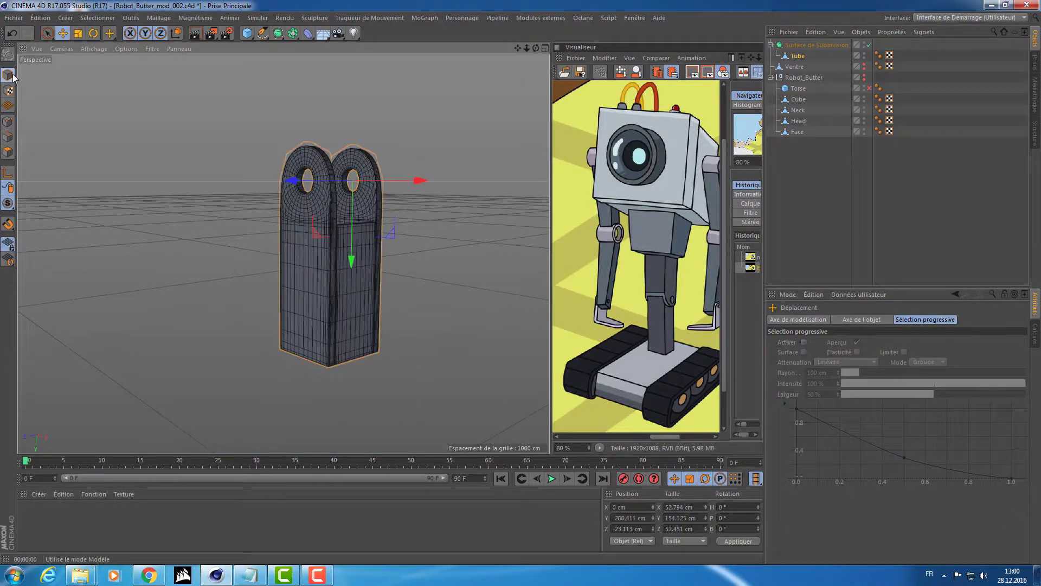
left_click_drag(883, 166, 827, 211)
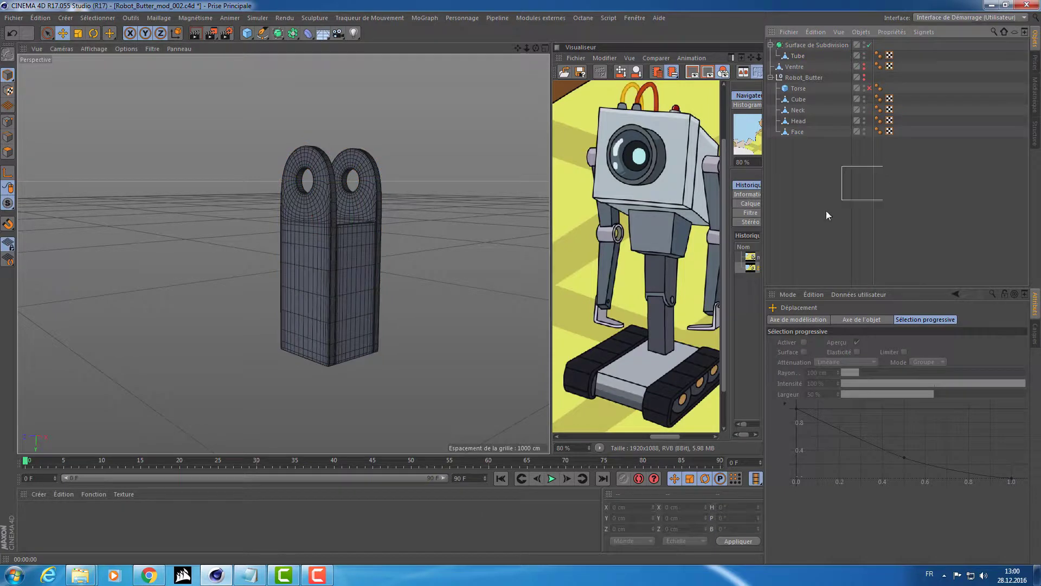
left_click(787, 46)
left_click(770, 45)
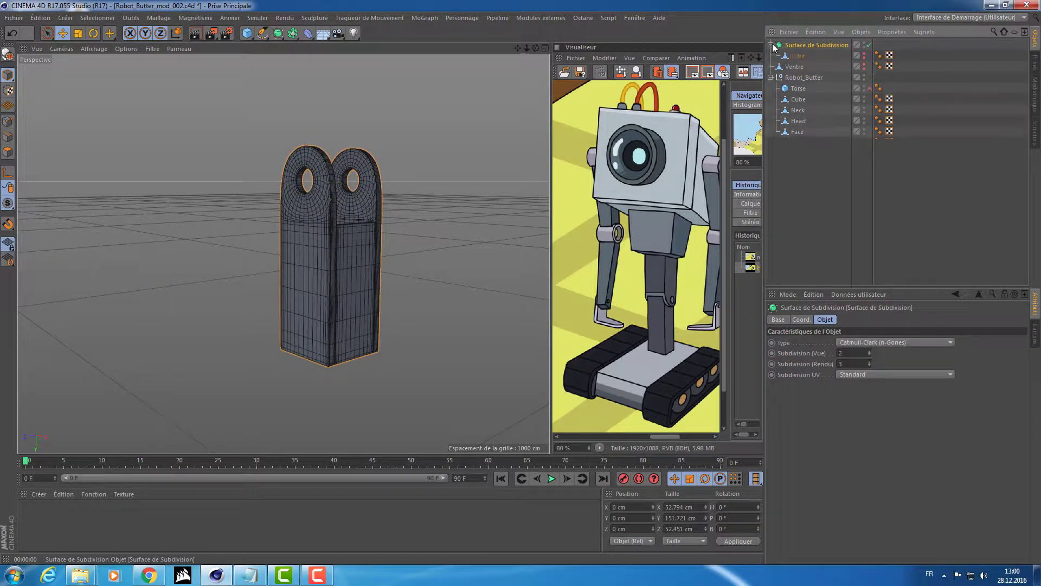
double_click(807, 45)
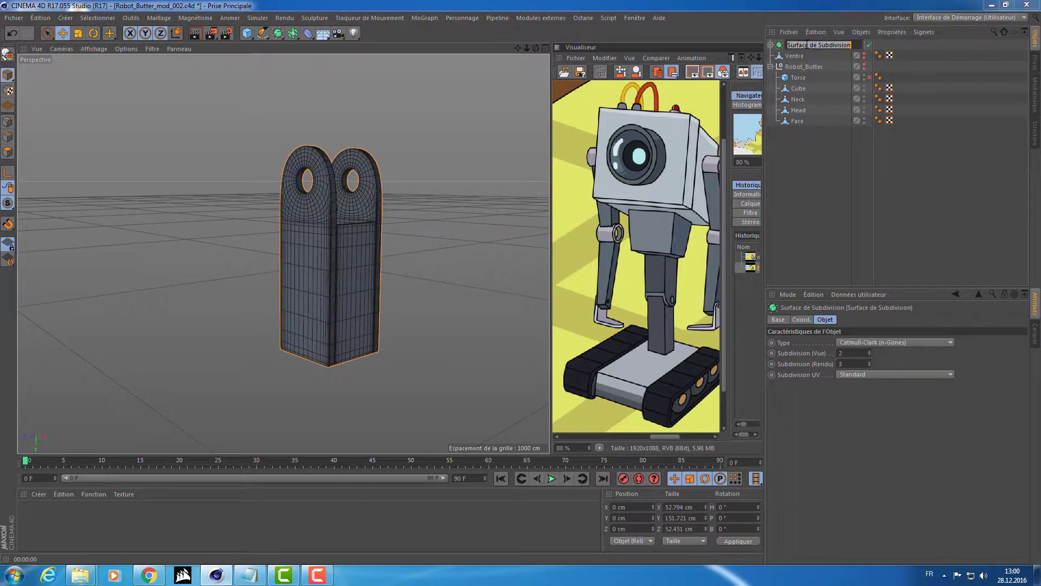
left_click(770, 45)
left_click(770, 45)
left_click(793, 55)
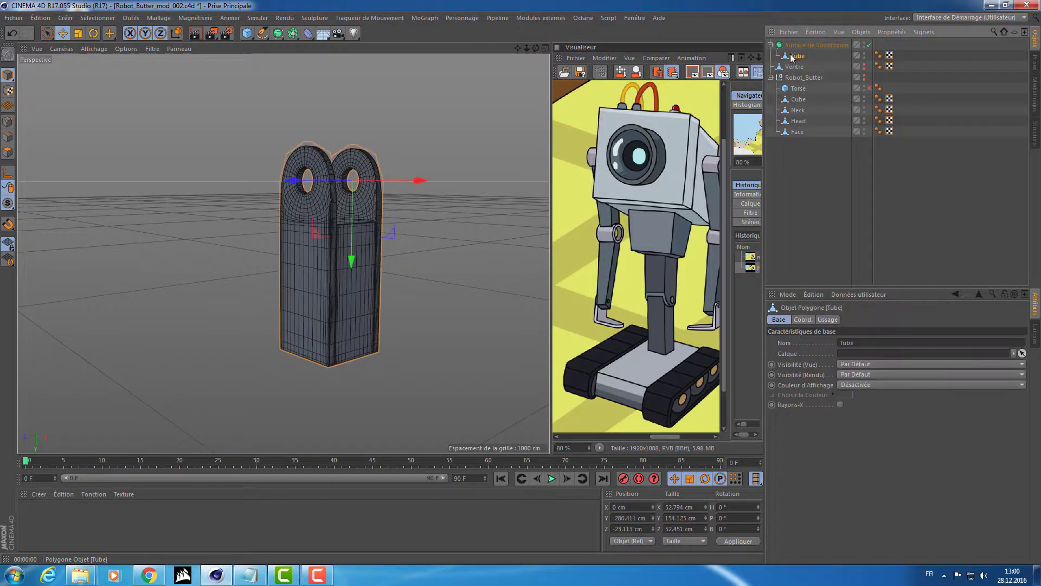
Move the Torse cube out of Robot_Butter to the top of the hierarchy and enable it for comparison with the joint
left_click(797, 89)
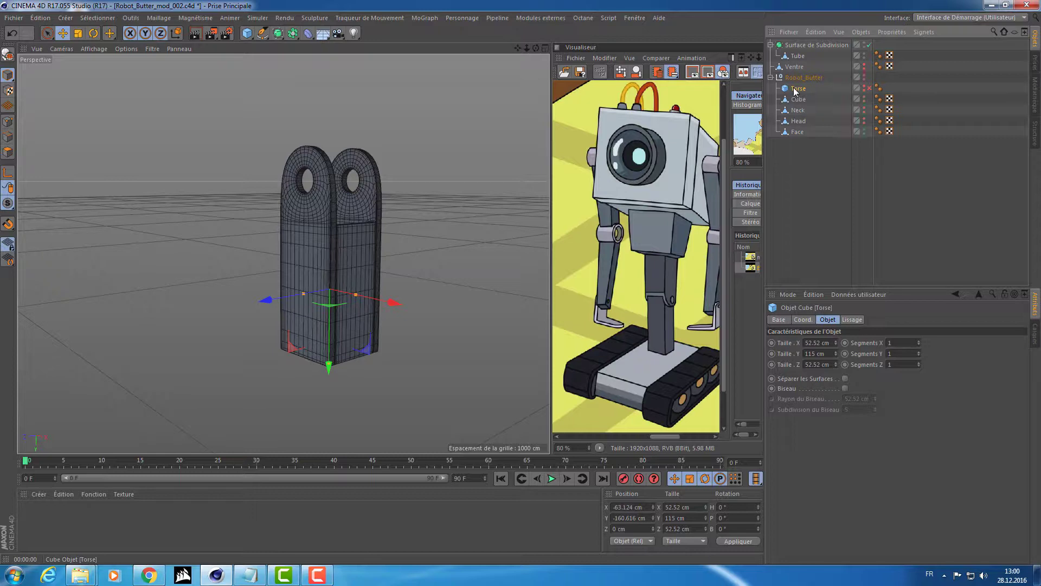
left_click_drag(800, 45, 800, 44)
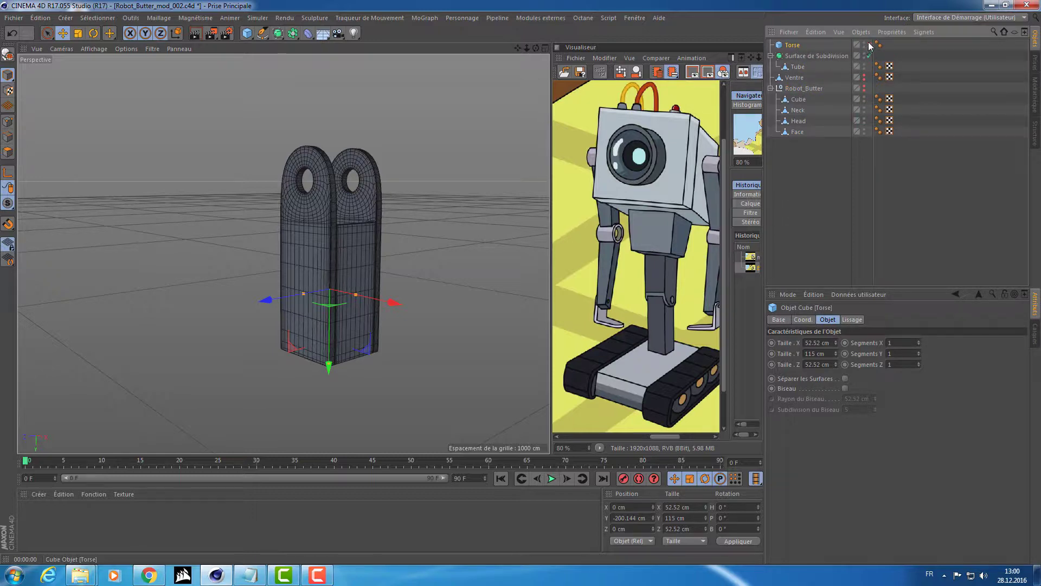
left_click(869, 45)
left_click_drag(467, 148, 474, 152, "alt")
double_click(794, 46)
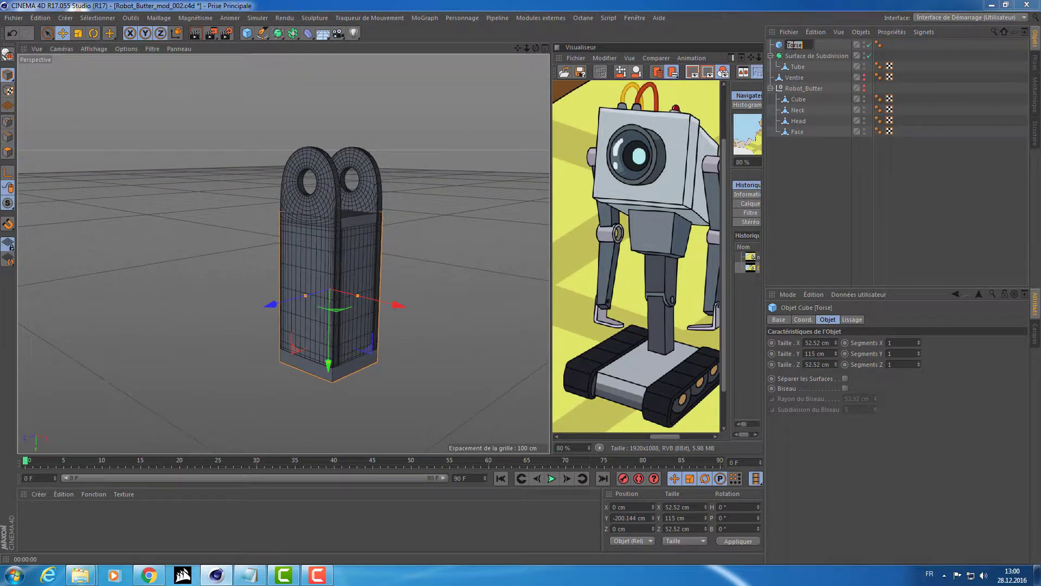
key("Return")
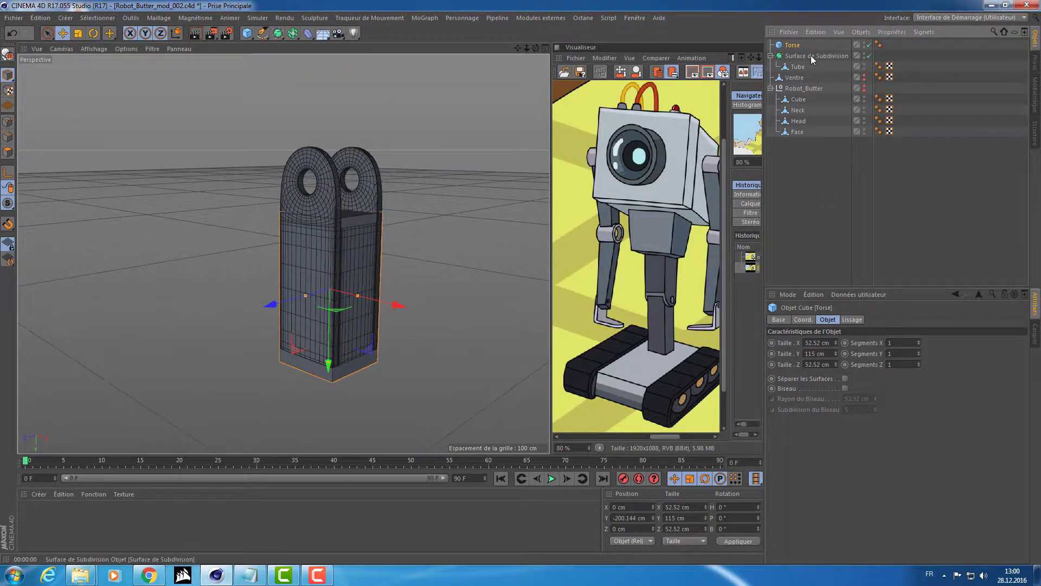
Rename the Subdivision Surface as Torse Subdivision and delete the old Torse cube
left_click(814, 56)
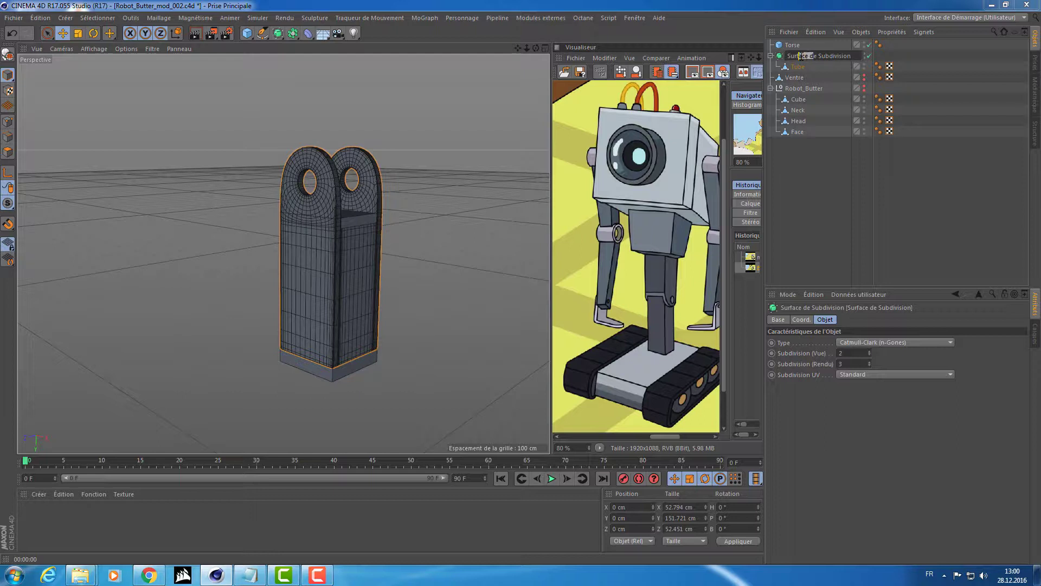
type("Torse")
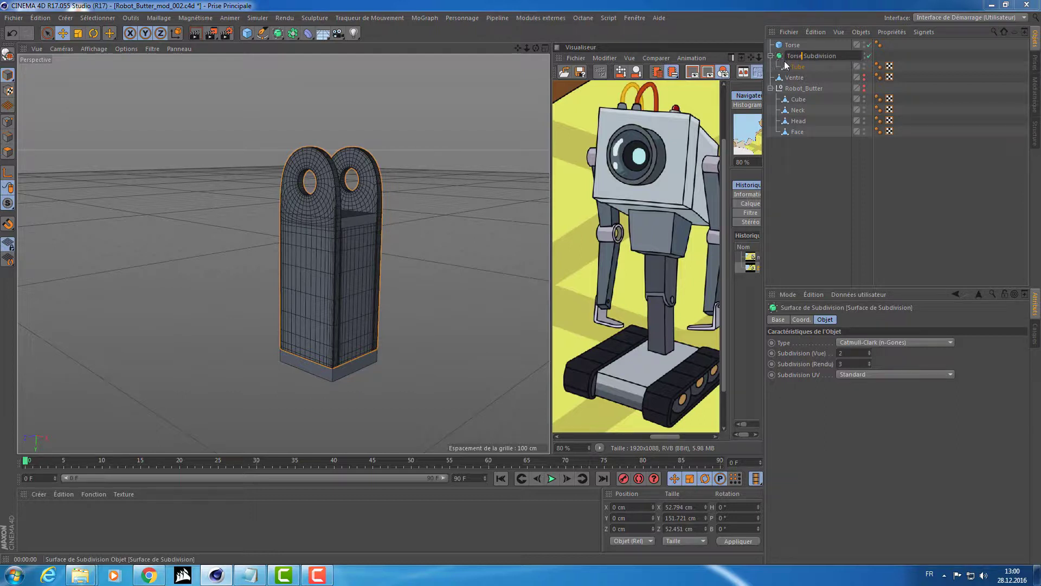
key("Return")
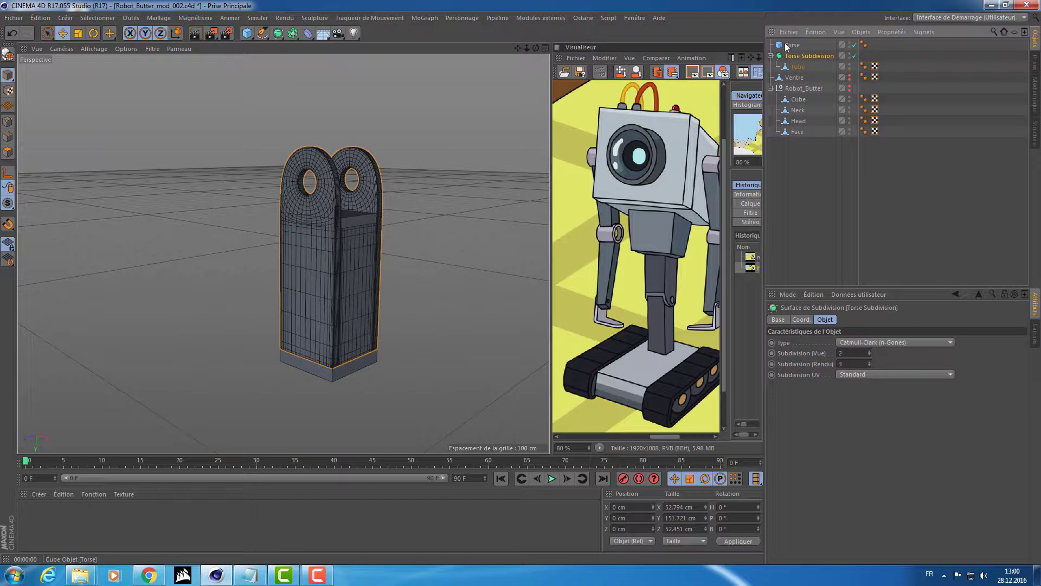
left_click(787, 46)
key("Delete")
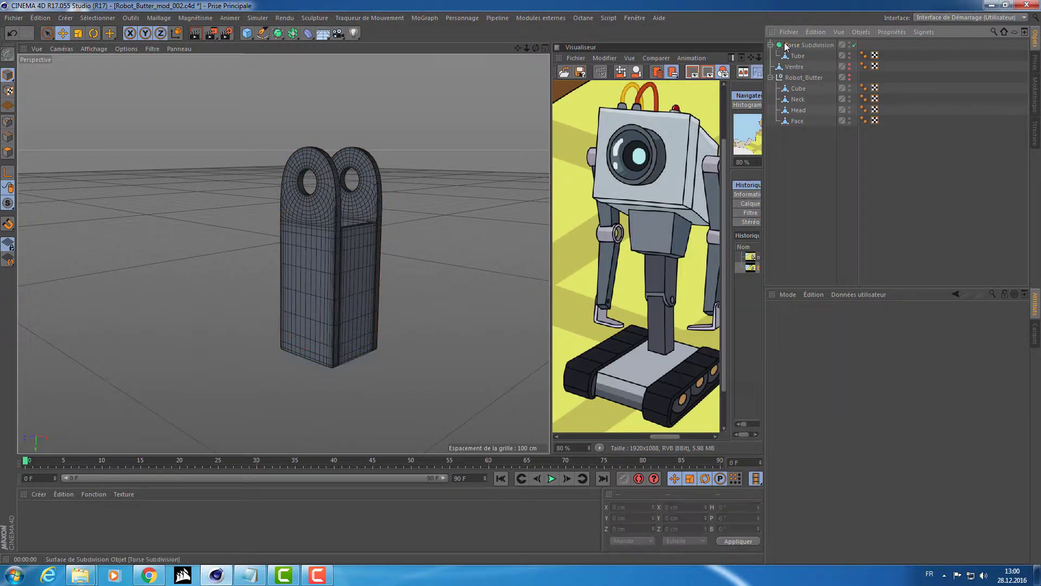
Place Torse Subdivision and Ventre inside the Robot_Butter group
left_click_drag(466, 195, 437, 327, "alt")
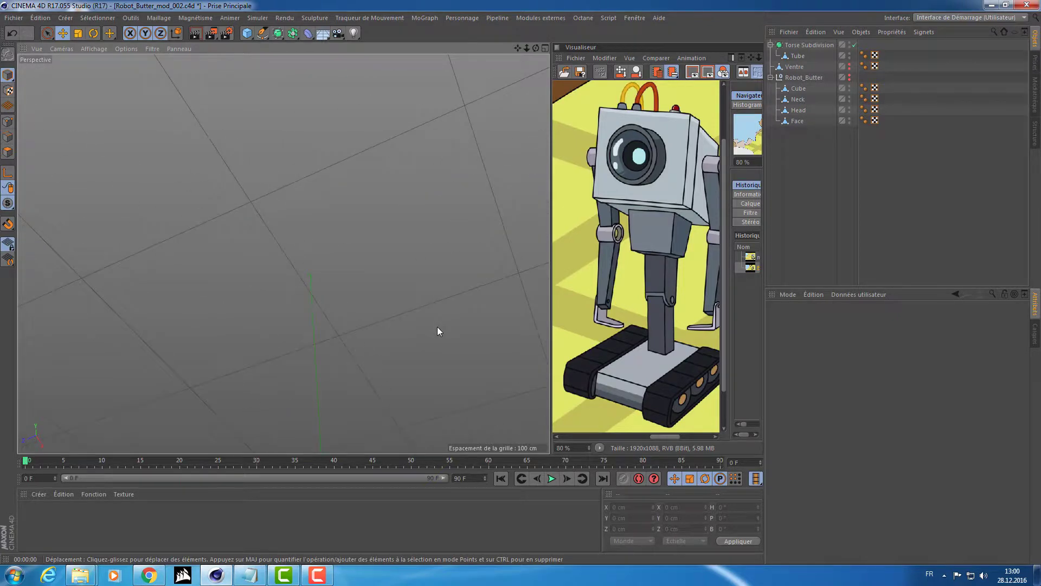
left_click(808, 45)
key("o")
left_click_drag(356, 147, 493, 186, "alt")
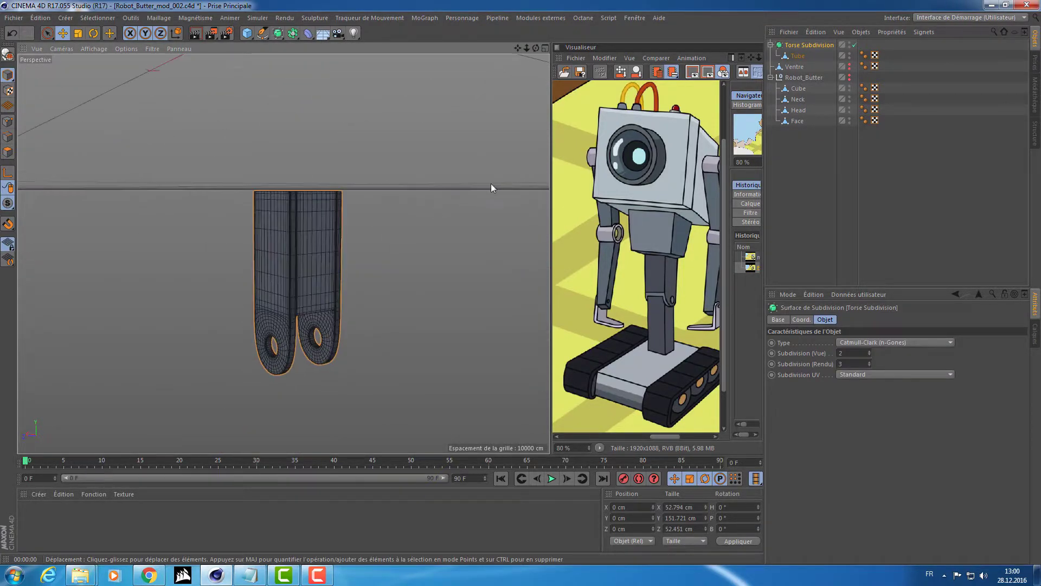
left_click_drag(804, 50, 796, 85)
left_click(784, 47)
left_click(805, 45)
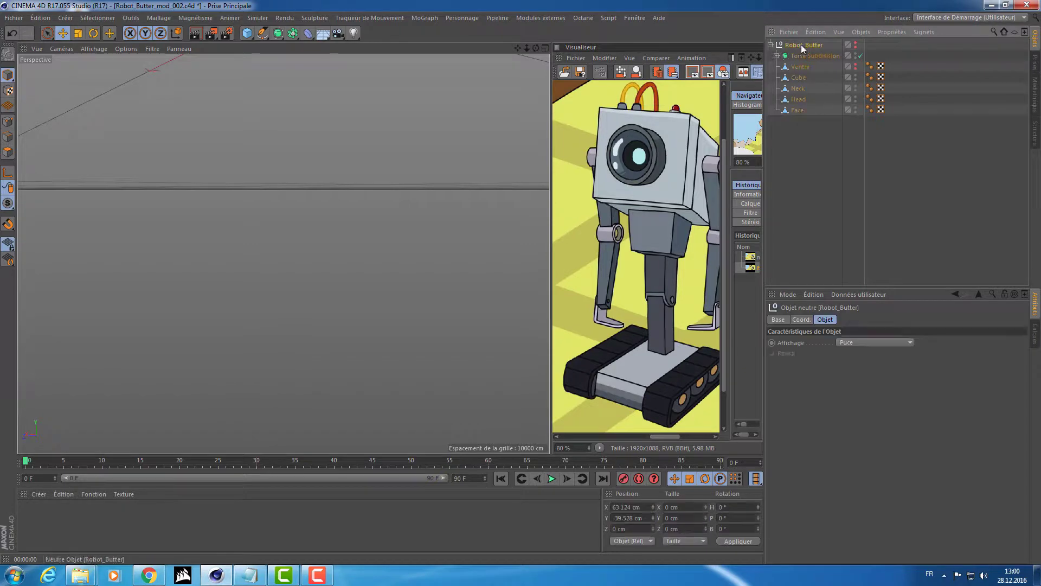
Make Robot_Butter and Ventre visible again and examine how the torso joint fits between the neck and the belly
left_click(856, 43)
left_click(855, 65)
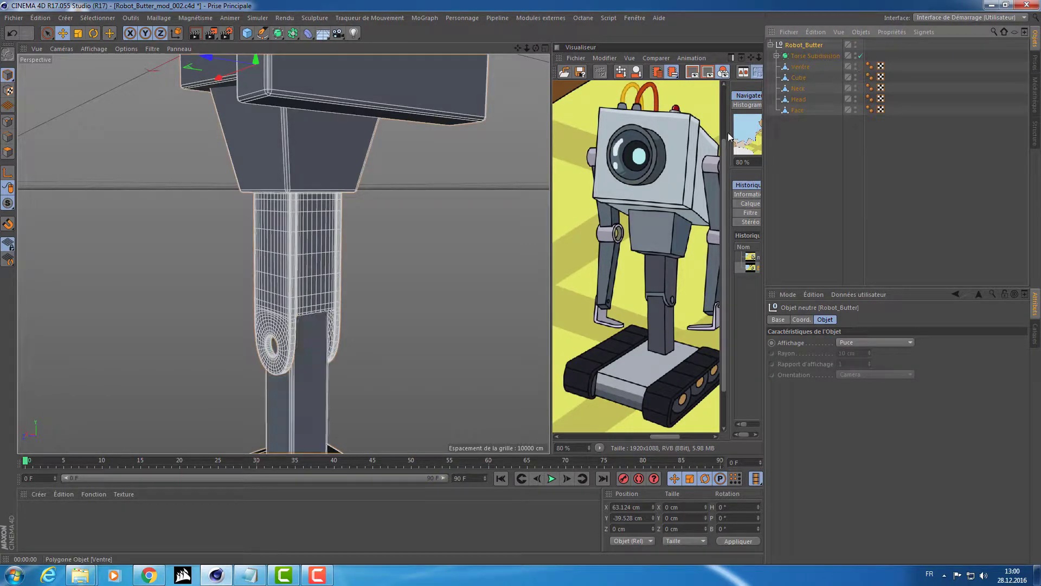
left_click_drag(463, 212, 542, 211, "alt")
right_click_drag(474, 213, 447, 220, "alt")
left_click_drag(447, 220, 464, 216, "alt")
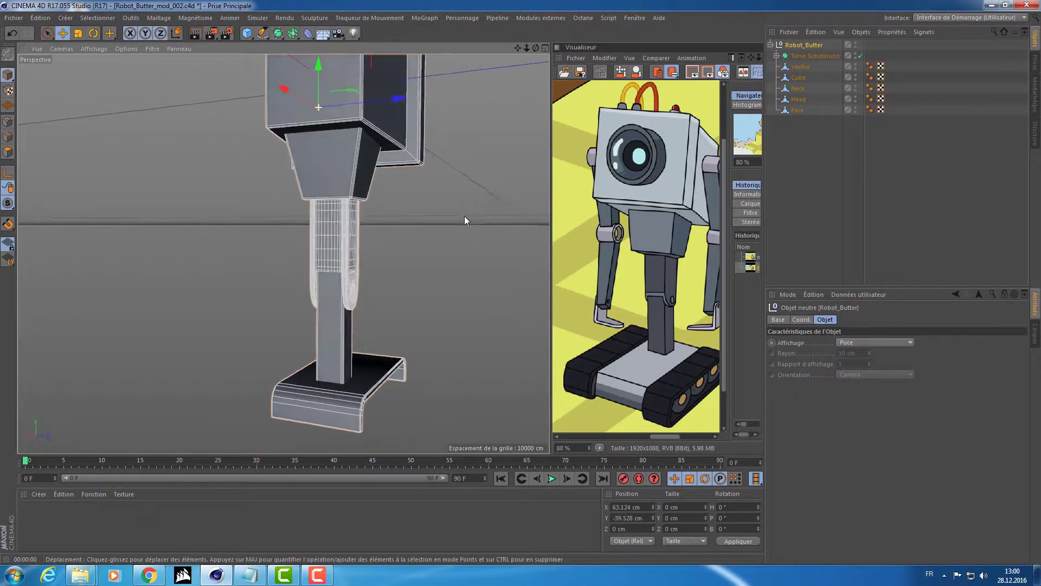
right_click_drag(339, 230, 411, 221, "alt")
left_click_drag(411, 221, 365, 251, "alt")
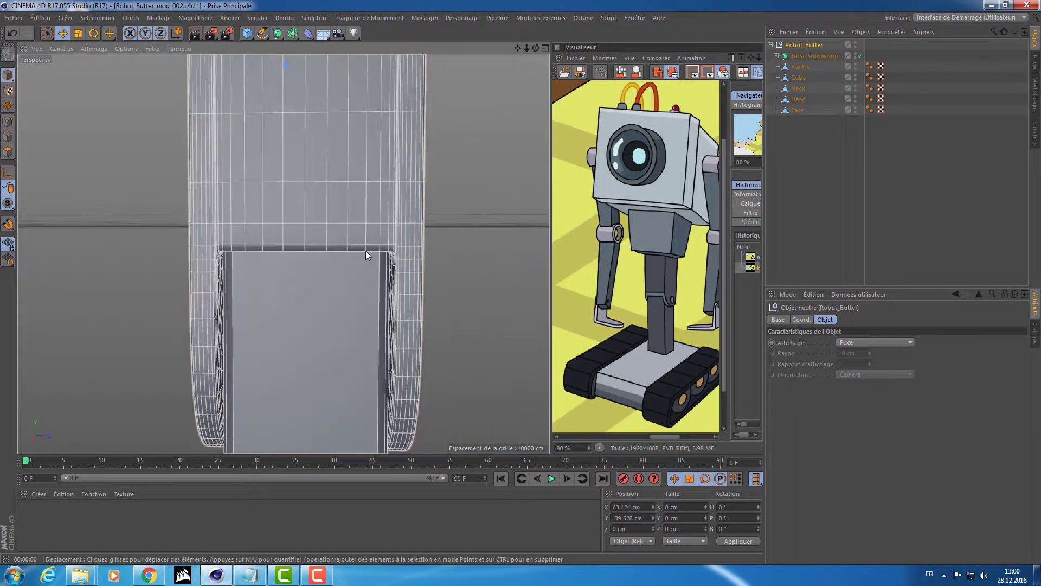
Select the Tube inside Torse Subdivision and turn off its smoothing
left_click(811, 142)
left_click(805, 68)
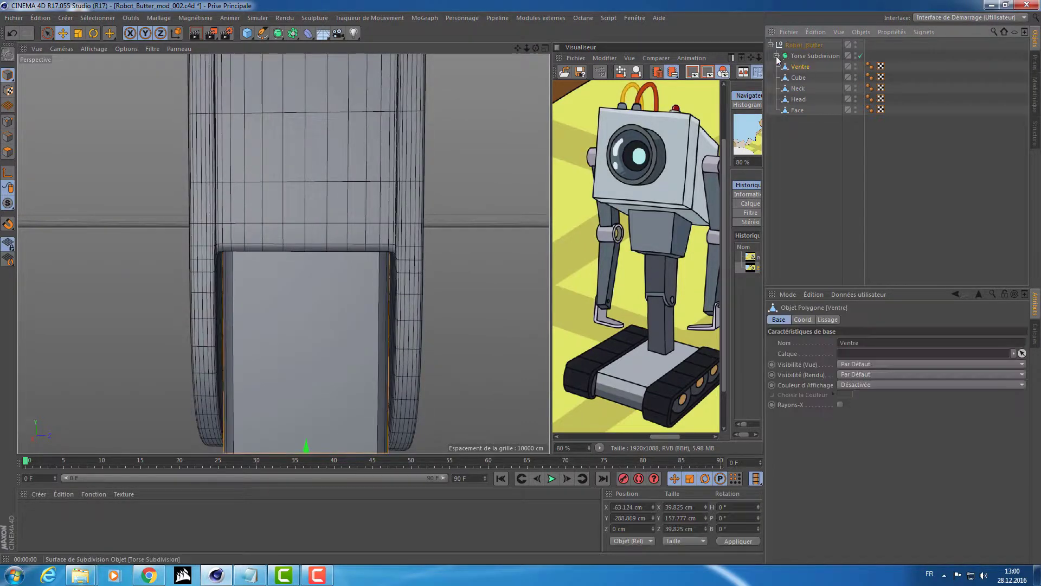
left_click(777, 56)
left_click(803, 67)
key("q")
left_click_drag(408, 213, 441, 214, "alt")
right_click_drag(311, 227, 301, 190, "alt")
middle_click_drag(301, 191, 330, 306, "alt")
right_click_drag(360, 281, 342, 274, "alt")
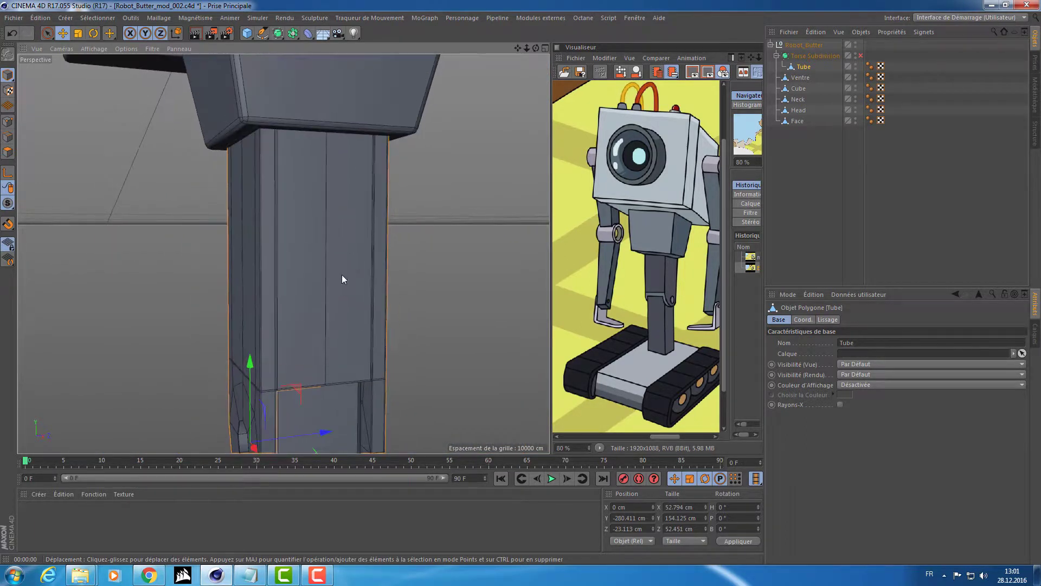
mouse_move(342, 274)
left_mouse_down("alt")
mouse_move(310, 272)
mouse_move(336, 275)
left_mouse_up("alt")
Switch the Tube to edge editing with Rectangle Selection and clear its edge selection
left_click(807, 68)
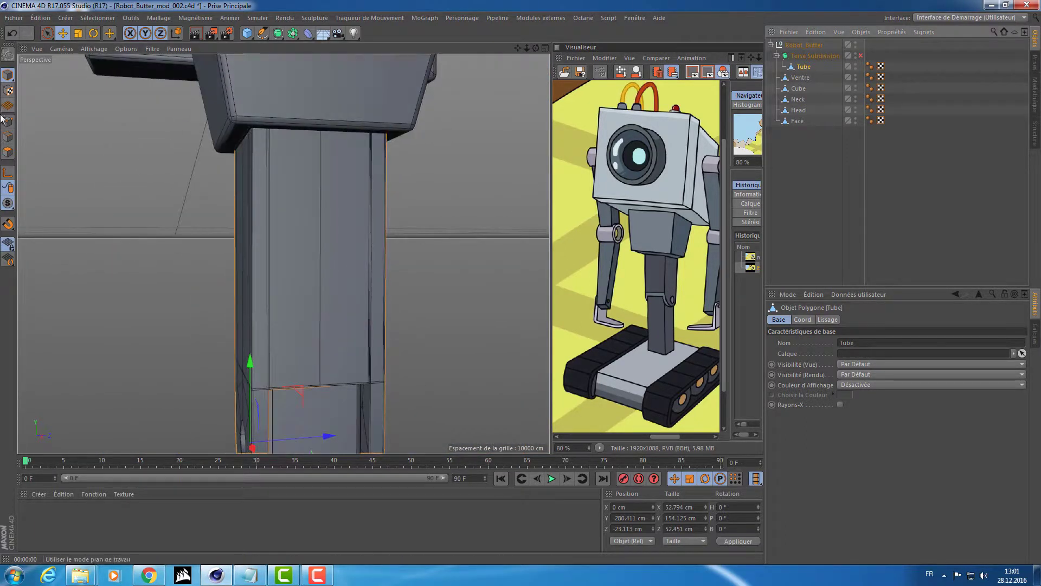
left_click(8, 137)
left_click(47, 36)
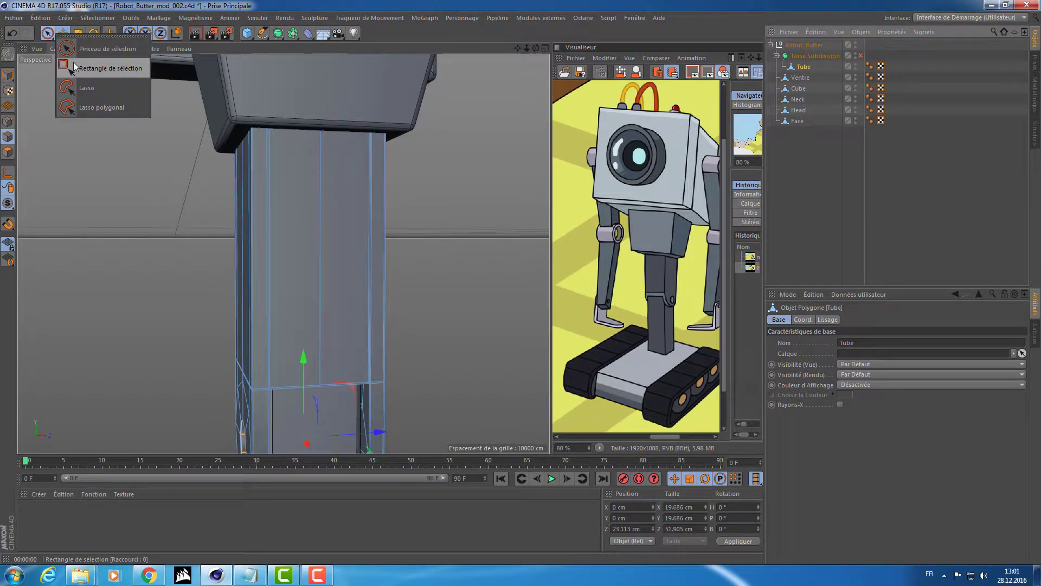
left_click(81, 70)
right_click_drag(233, 226, 207, 226, "alt")
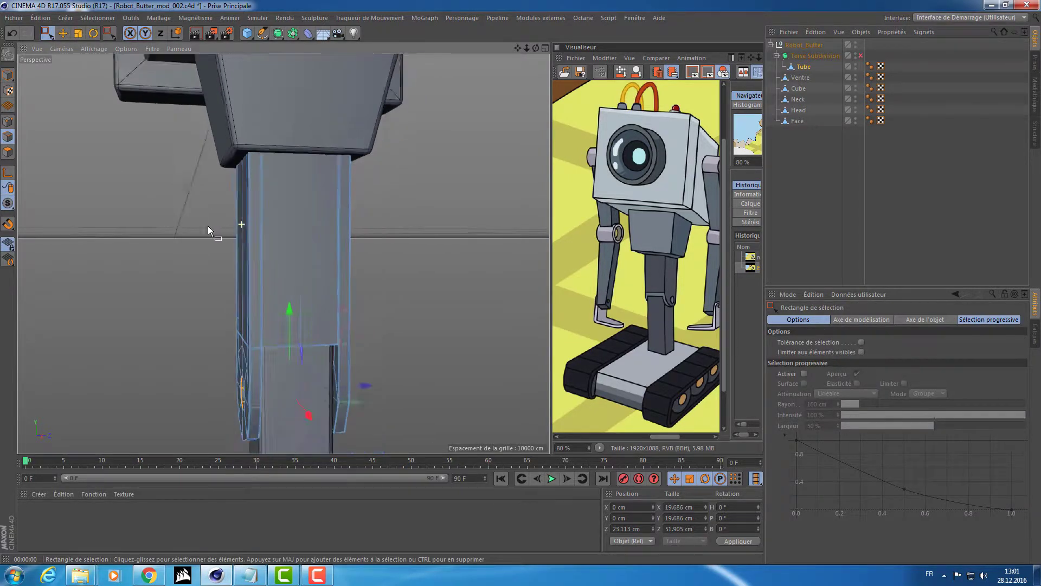
left_click_drag(207, 226, 449, 247, "alt")
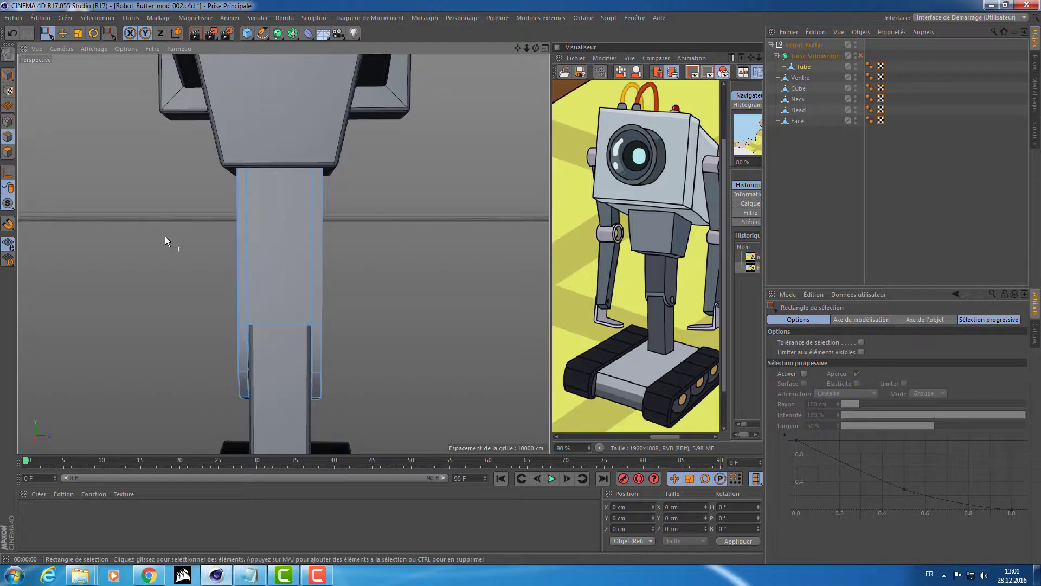
left_click_drag(423, 266, 411, 246, "alt")
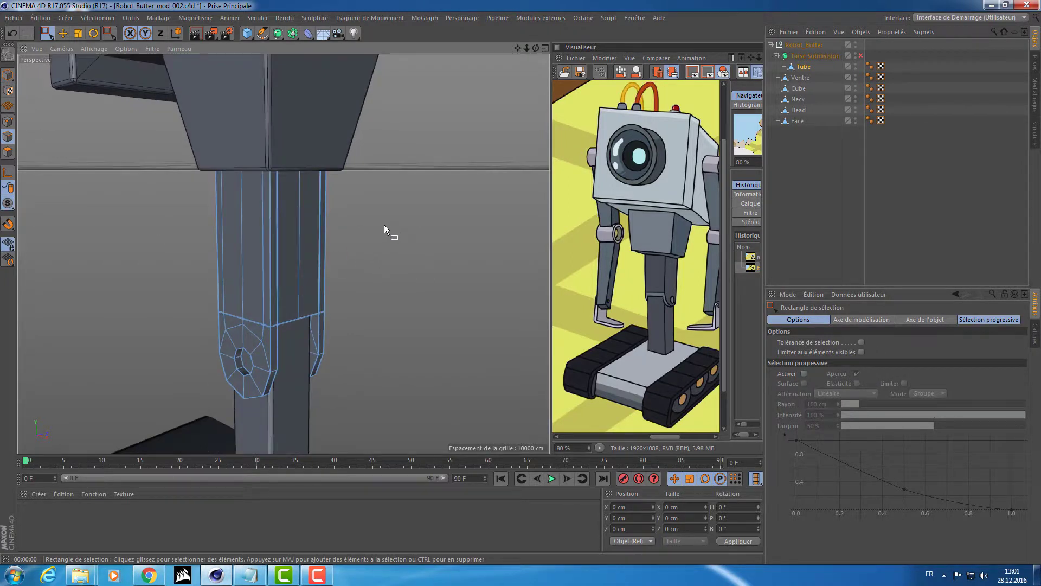
In the front view, select all lengthwise edges of the Tube's shaft with tolerant rectangle selection, and inspect them in perspective
left_click(799, 67)
middle_click(406, 164)
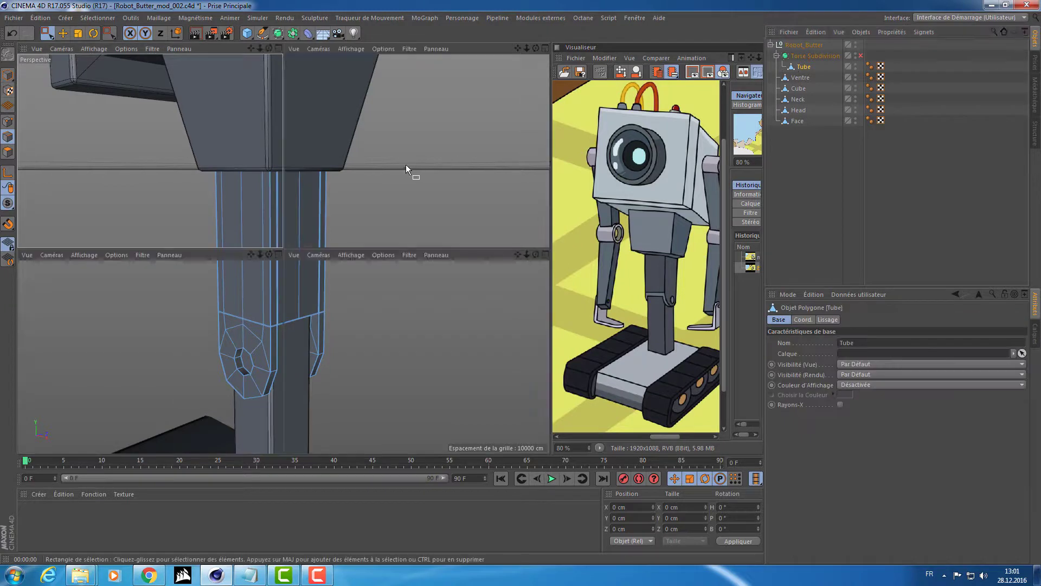
middle_click(474, 342)
scroll(354, 305, "down", 5)
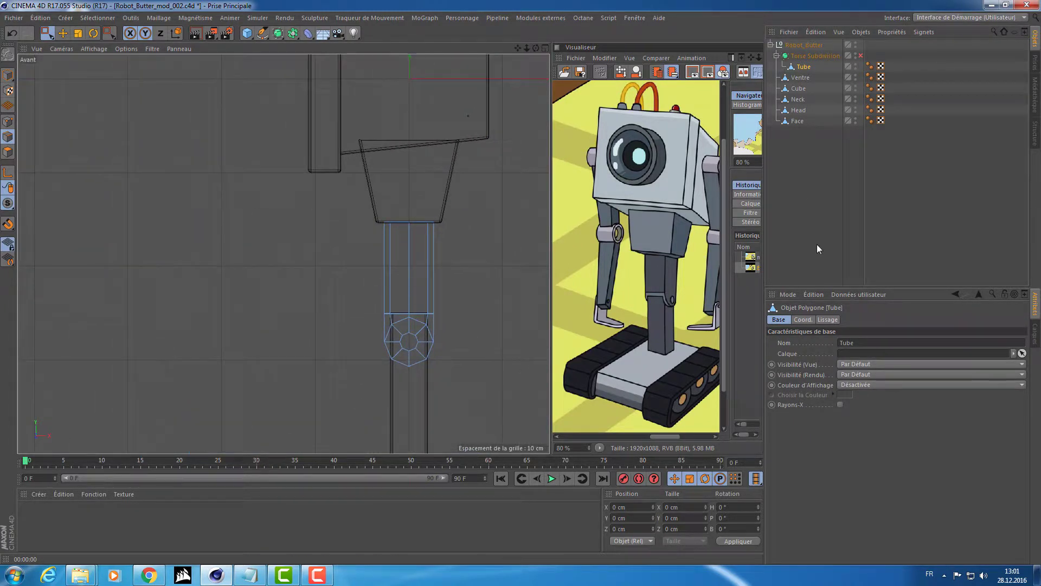
left_click(47, 34)
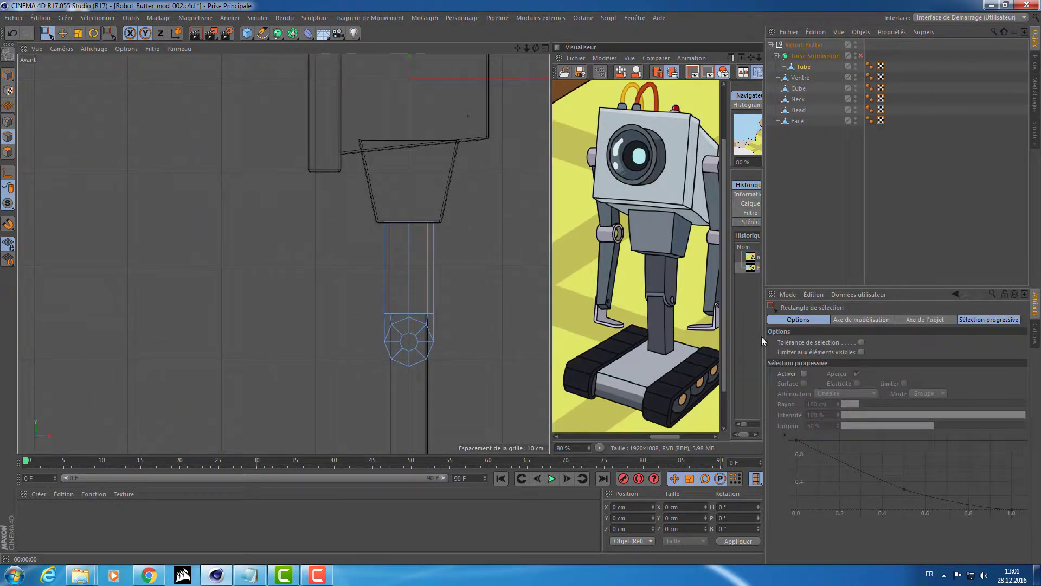
left_click(861, 342)
left_click_drag(299, 259, 526, 282)
left_click_drag(240, 256, 534, 283)
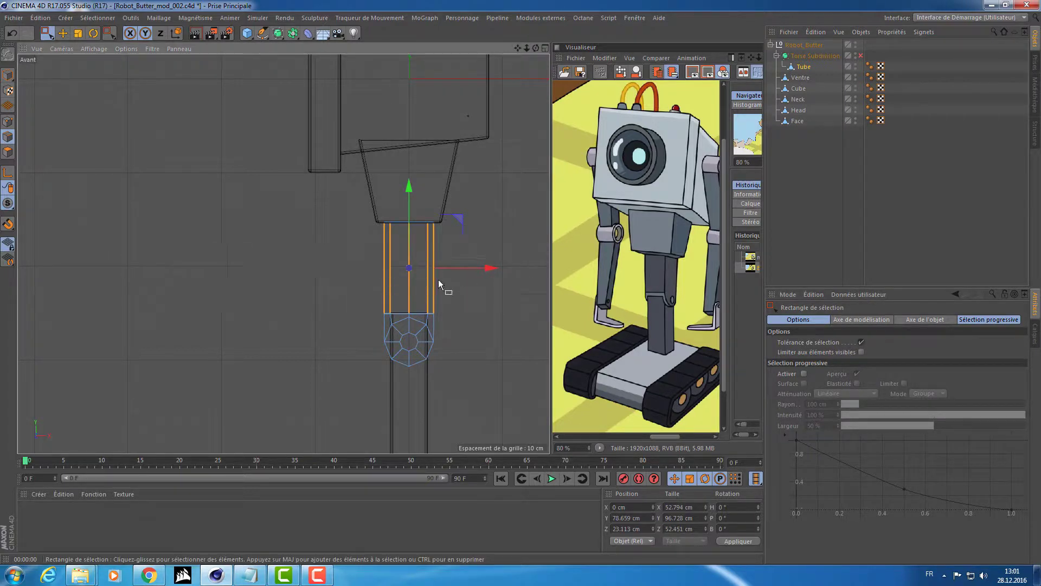
middle_click(438, 279)
middle_click(58, 168)
left_click_drag(301, 221, 285, 96, "alt")
left_click_drag(513, 91, 516, 150, "alt")
Move Torse Subdivision out of Robot_Butter to the top level, turn its smoothing on, hide Robot_Butter and select the Tube
left_click(806, 55)
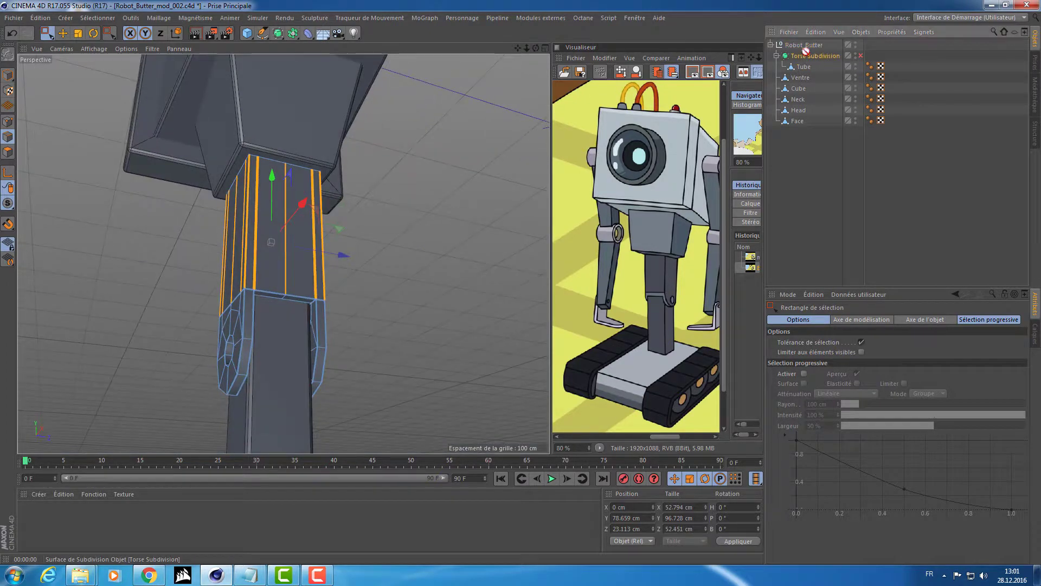
left_click_drag(816, 46, 816, 43)
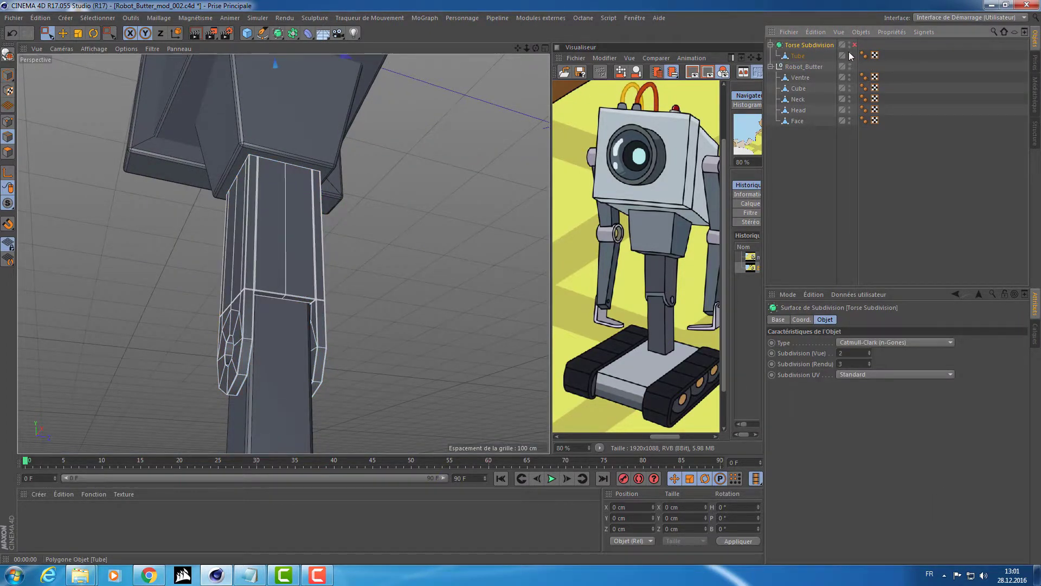
left_click(849, 54)
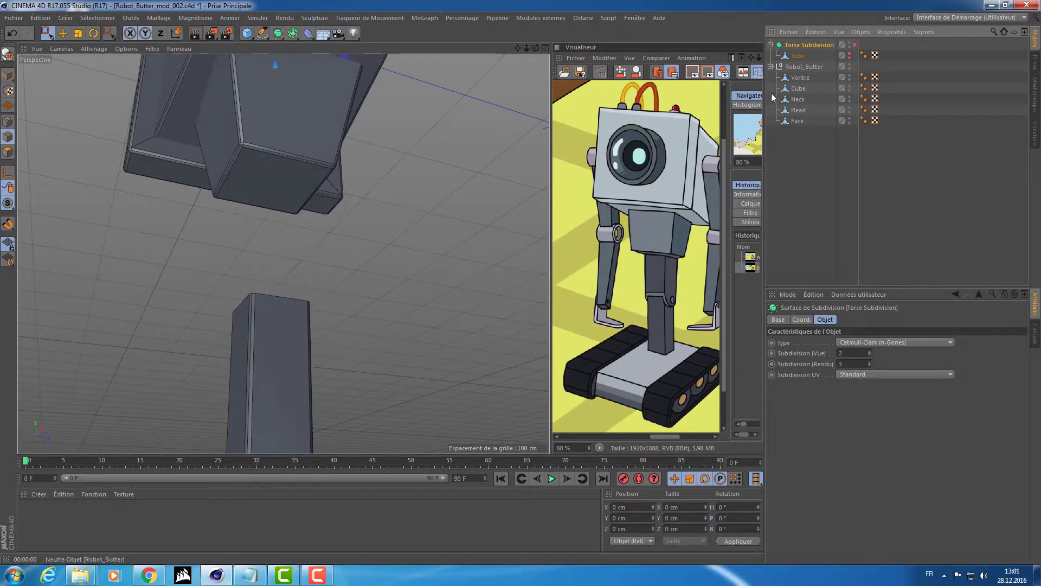
left_click(850, 55)
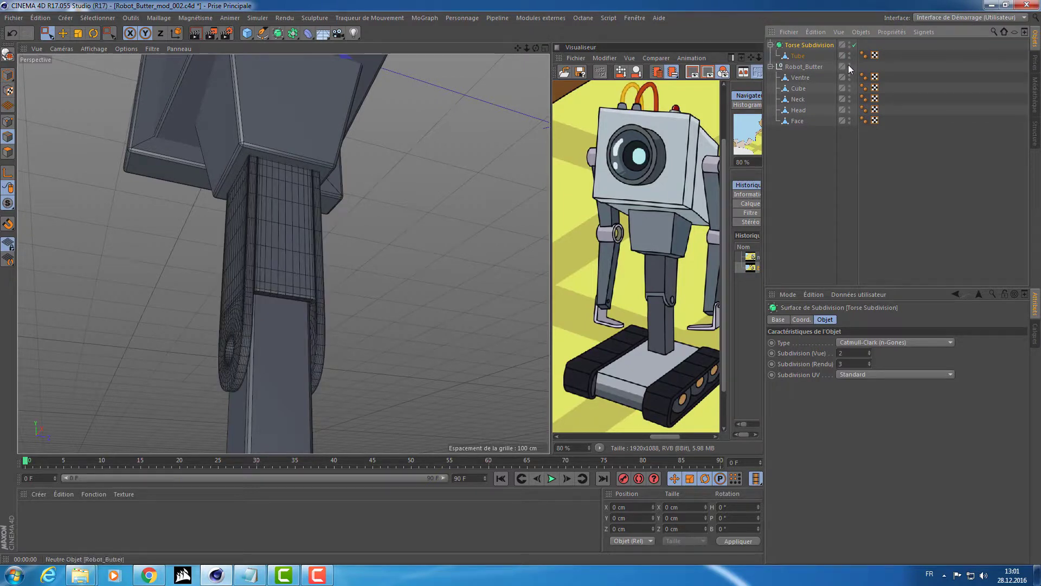
left_click(849, 66)
left_click(797, 56)
Render a preview of the smoothed Tube around the base of the fork opening to check its shading
left_click_drag(272, 243, 241, 64, "alt")
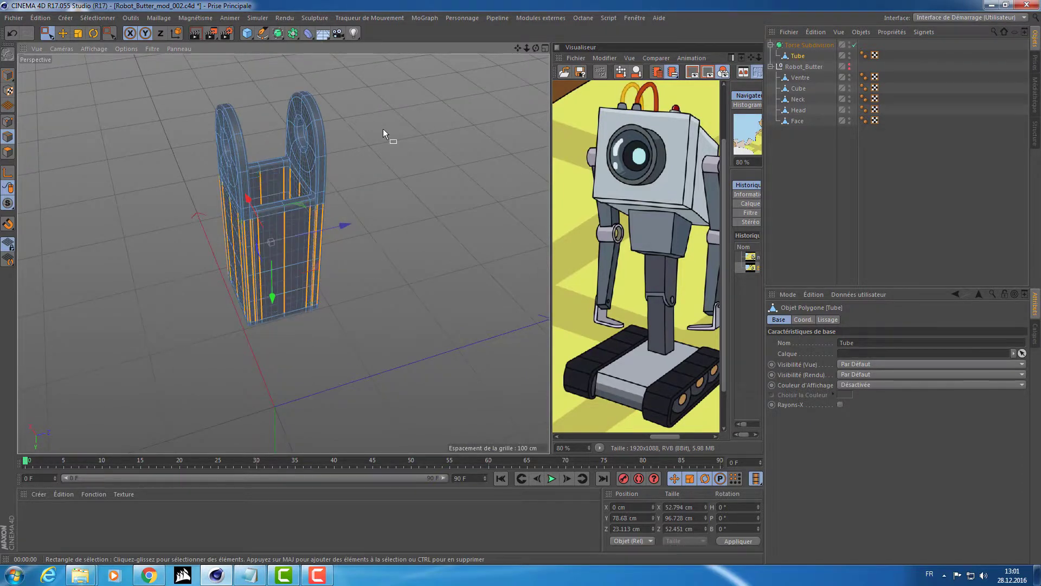
left_click_drag(382, 128, 301, 193, "alt")
scroll(320, 193, "up", 5)
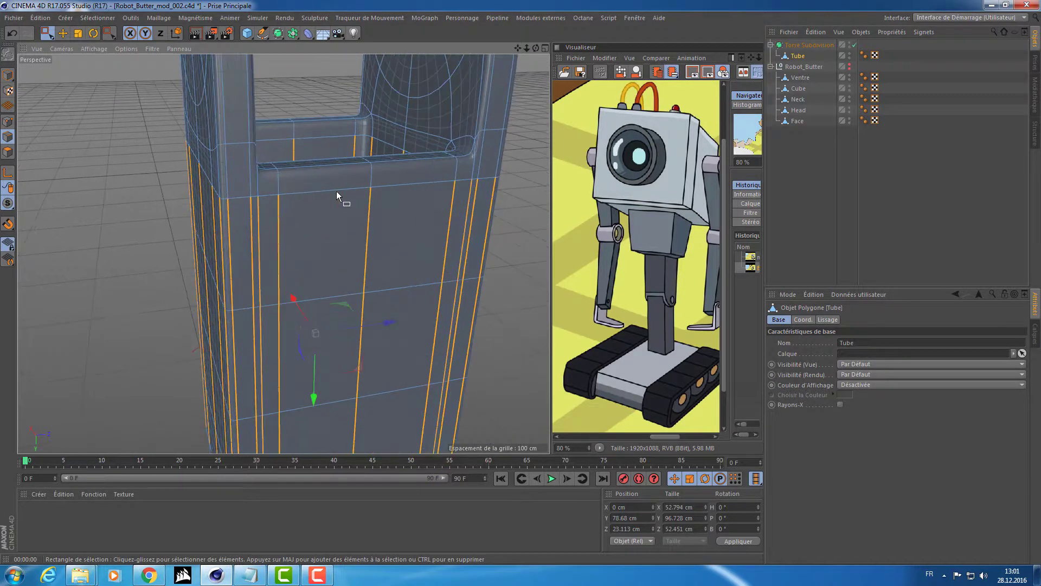
key("ctrl+r")
left_click_drag(135, 173, 120, 179, "alt")
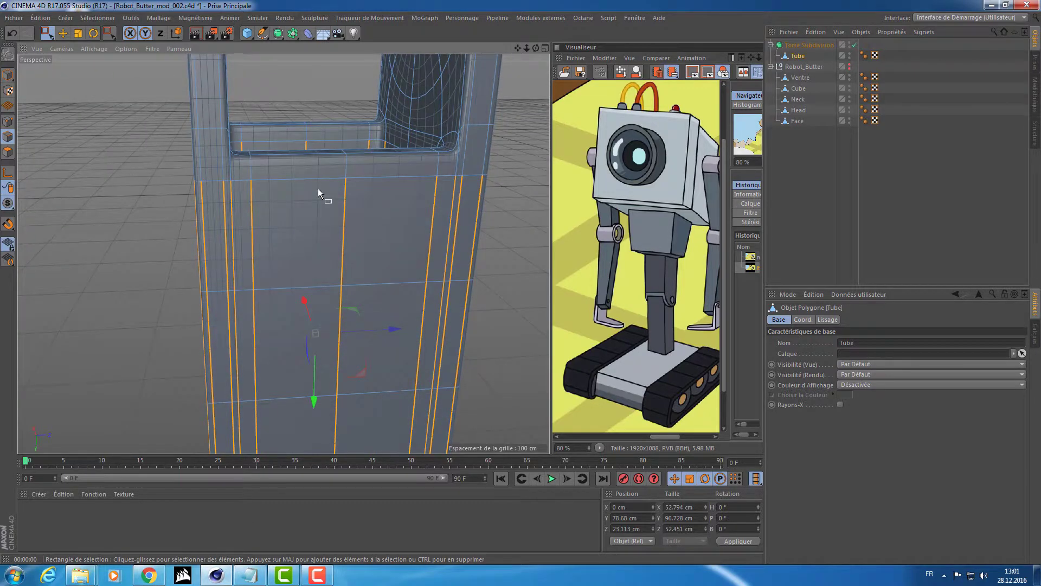
Turn smoothing off and loop-select the outer and inner edge loops around the shaft just below the fork opening
key("u")
key("l")
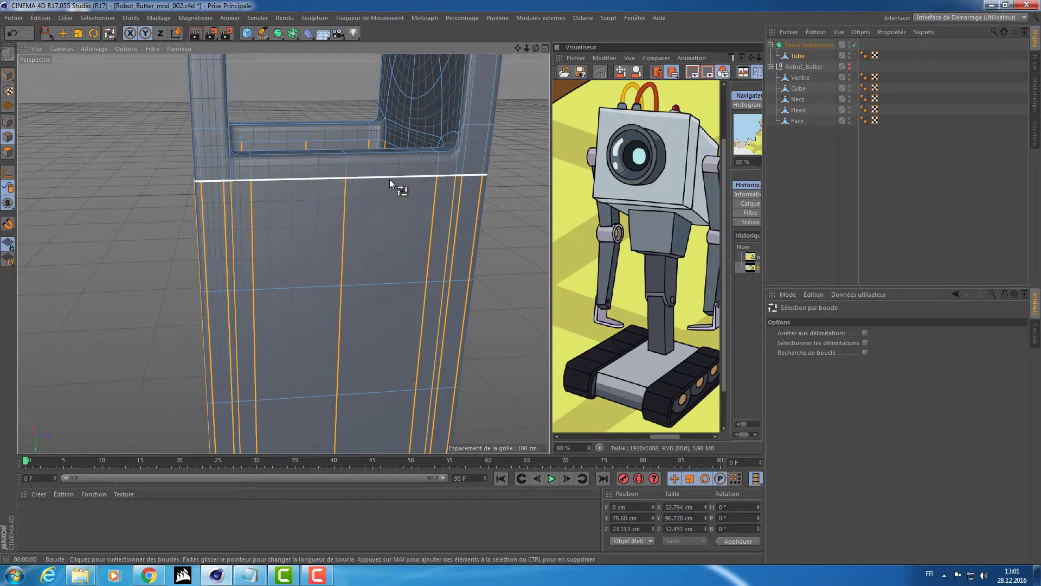
left_click(390, 179)
key("q")
mouse_move(343, 142)
left_mouse_down("alt")
mouse_move(335, 155)
mouse_move(342, 130)
left_mouse_up("alt")
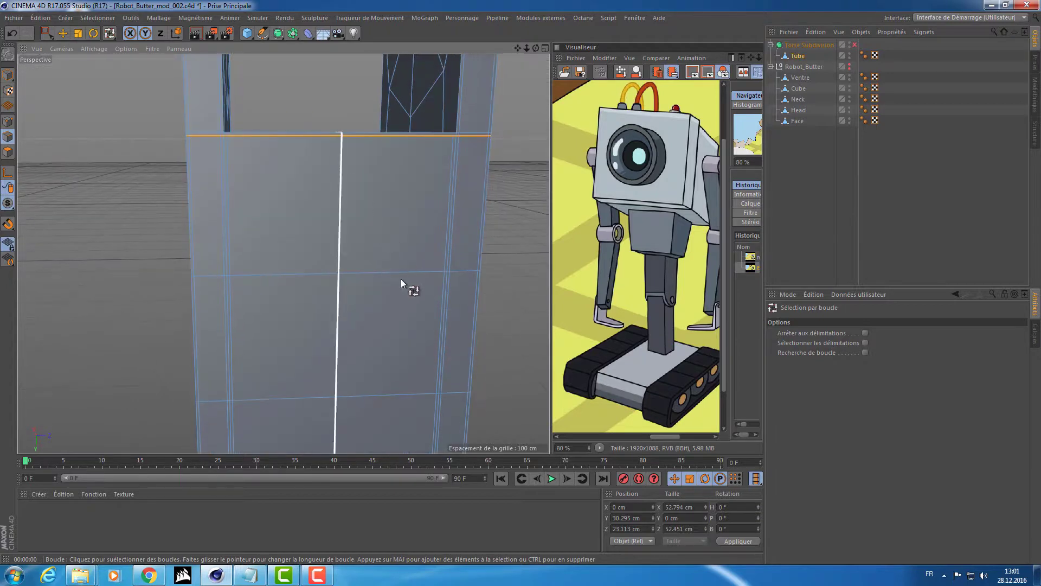
left_click(395, 278)
left_click_drag(351, 220, 333, 245, "alt")
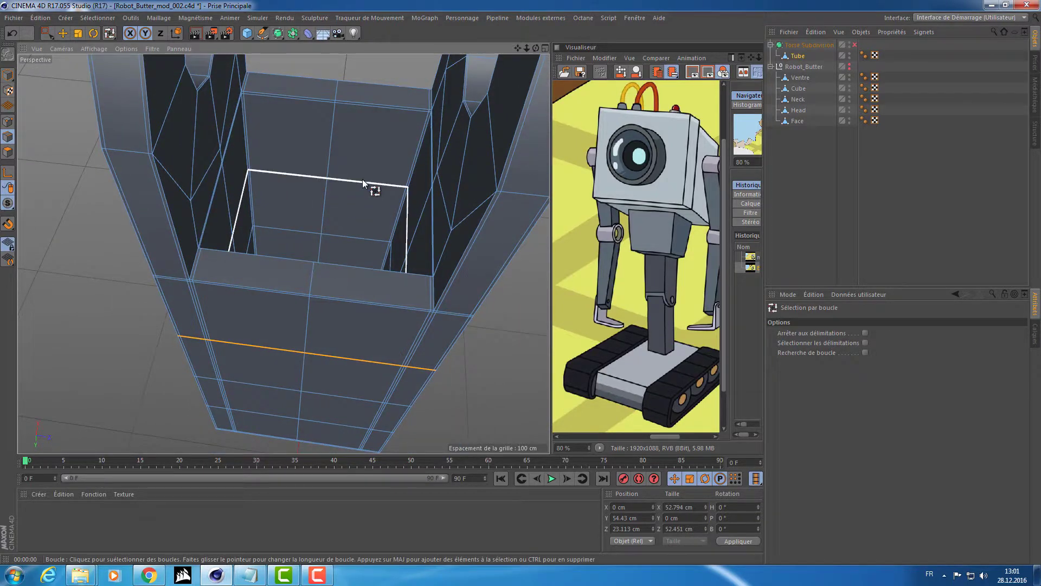
left_click(363, 179, "shift")
Move the two selected edge loops toward the fork opening, to about Y 34.7 cm, and render a preview with smoothing on
key("e")
left_click_drag(316, 303, 311, 240, "alt")
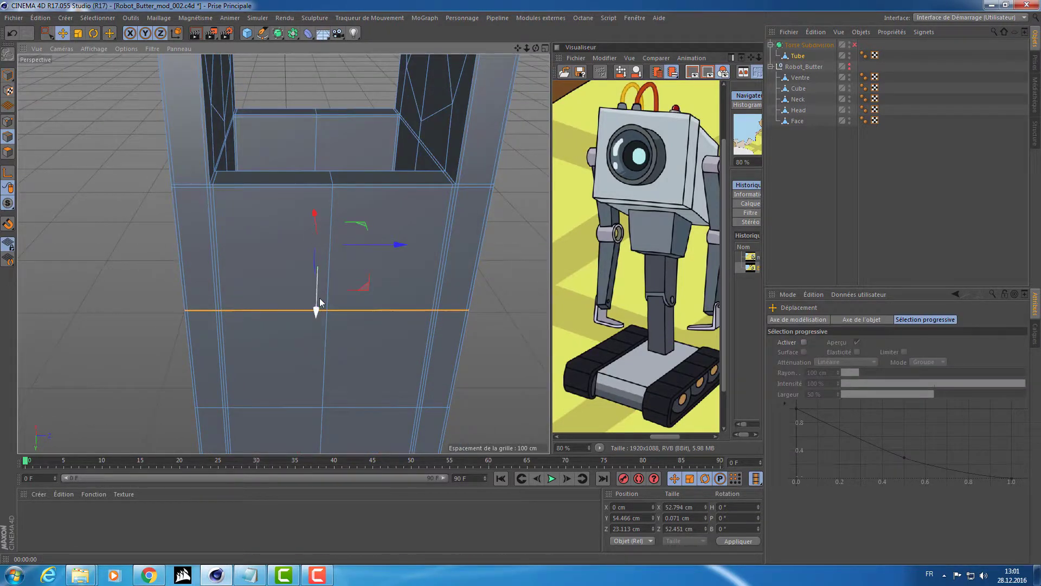
left_click_drag(320, 298, 335, 220)
key("q")
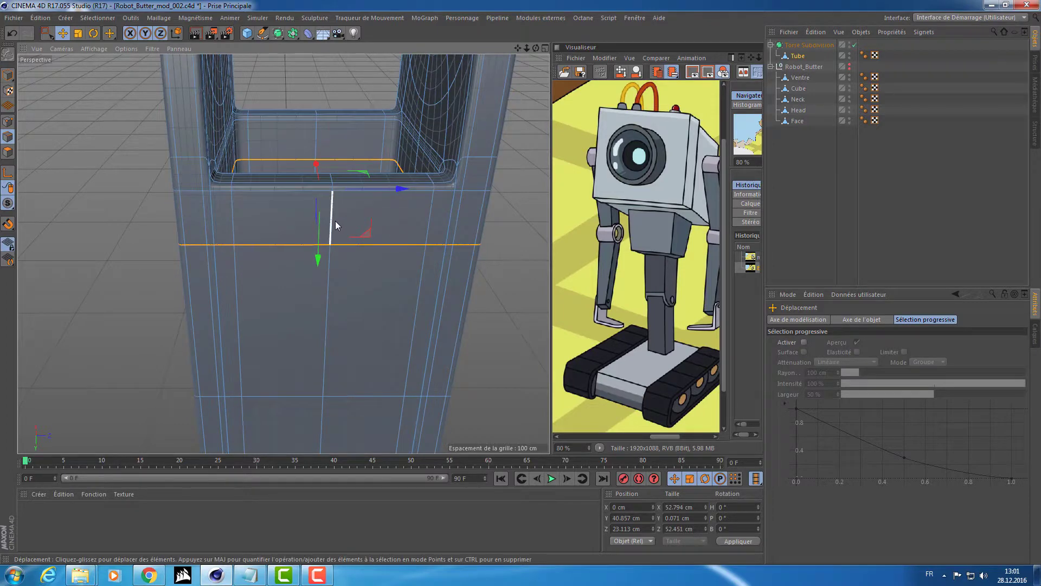
key("q")
key("q")
key("ctrl+r")
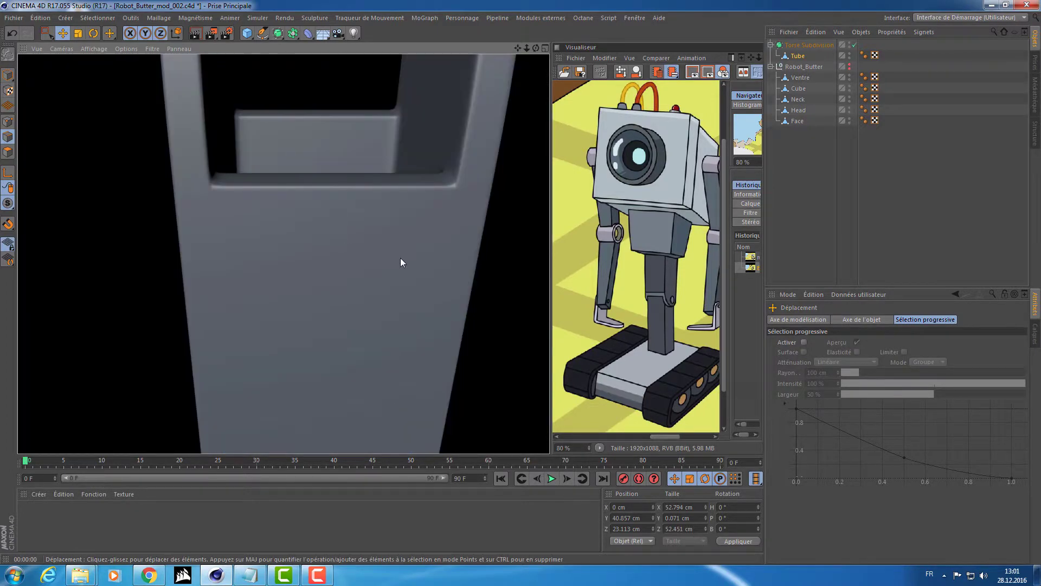
scroll(396, 259, "down", 4)
Loop-select the outer and inner edge loops nearest the shaft's open end and move them toward that end, to about Y 116 cm
middle_click_drag(384, 273, 387, 318, "alt")
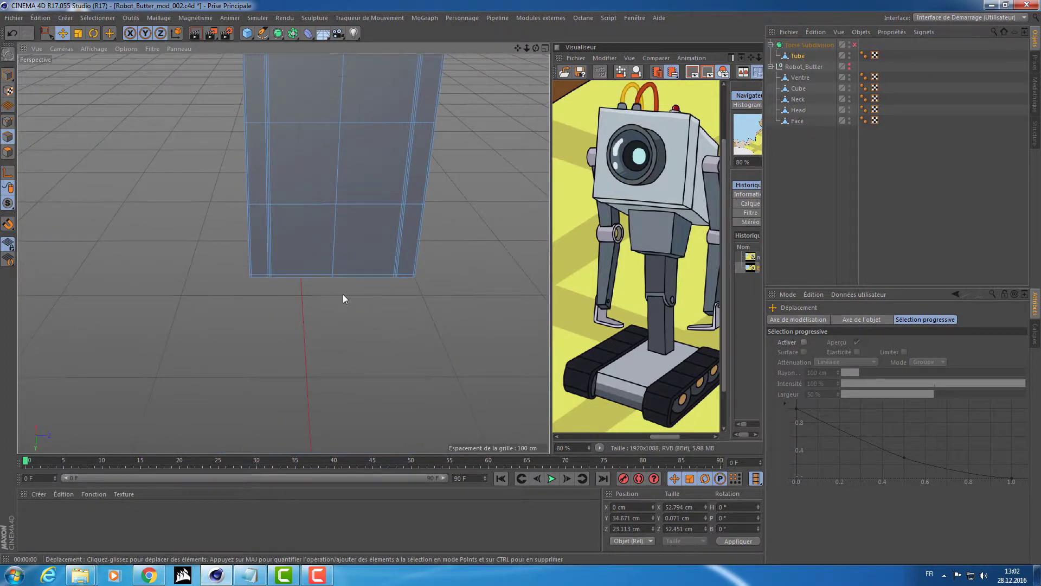
left_click_drag(344, 295, 373, 185, "alt")
key("q")
key("k")
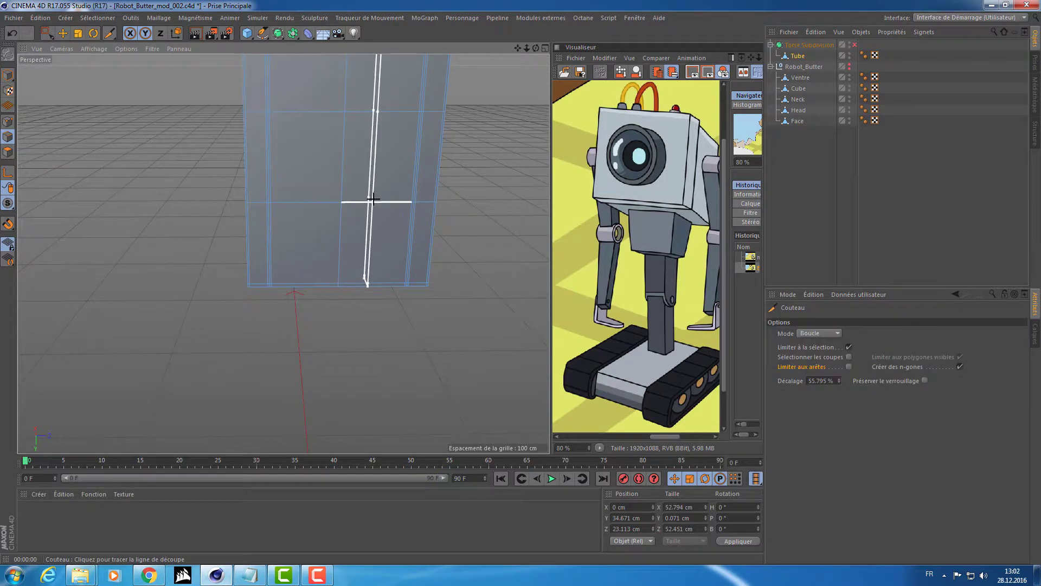
left_click(363, 202)
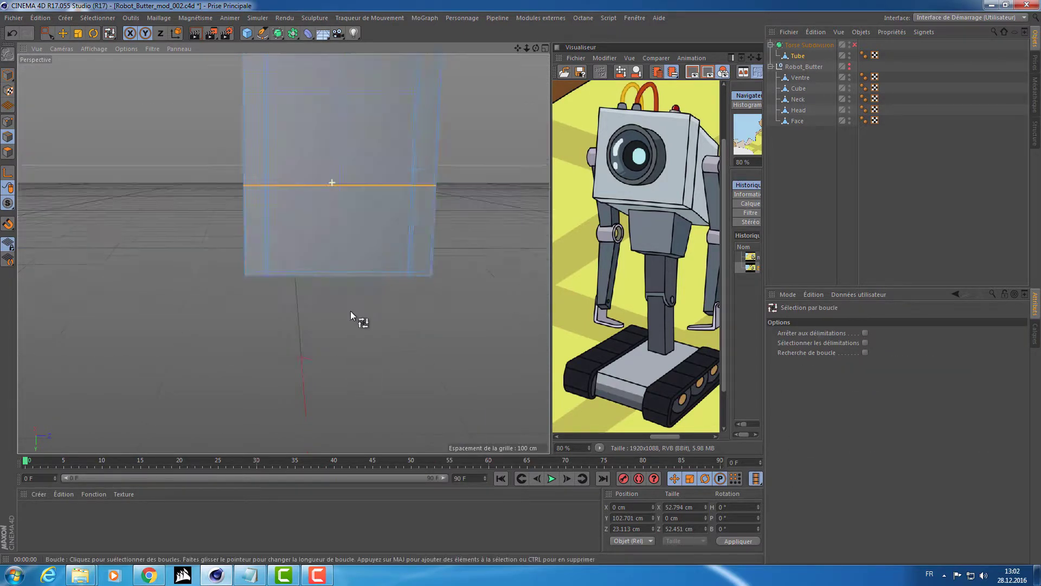
left_click_drag(350, 312, 347, 268, "alt")
key("u")
key("l")
left_click(349, 227, "shift")
key("e")
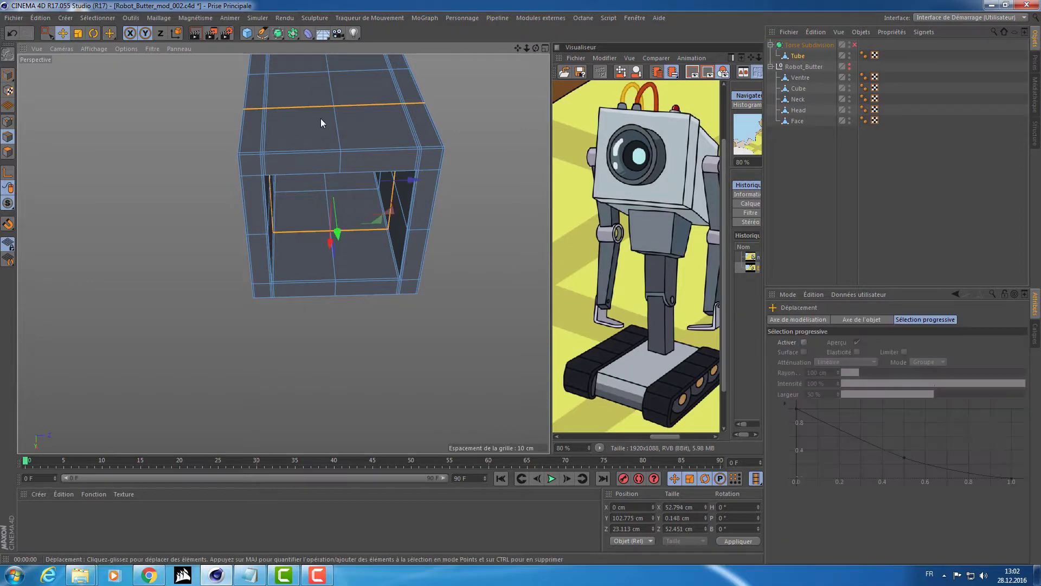
mouse_move(341, 225)
left_mouse_down()
mouse_move(347, 263)
mouse_move(331, 306)
mouse_move(393, 327)
mouse_move(410, 355)
mouse_move(398, 309)
mouse_move(351, 323)
mouse_move(402, 200)
mouse_move(412, 255)
left_mouse_up()
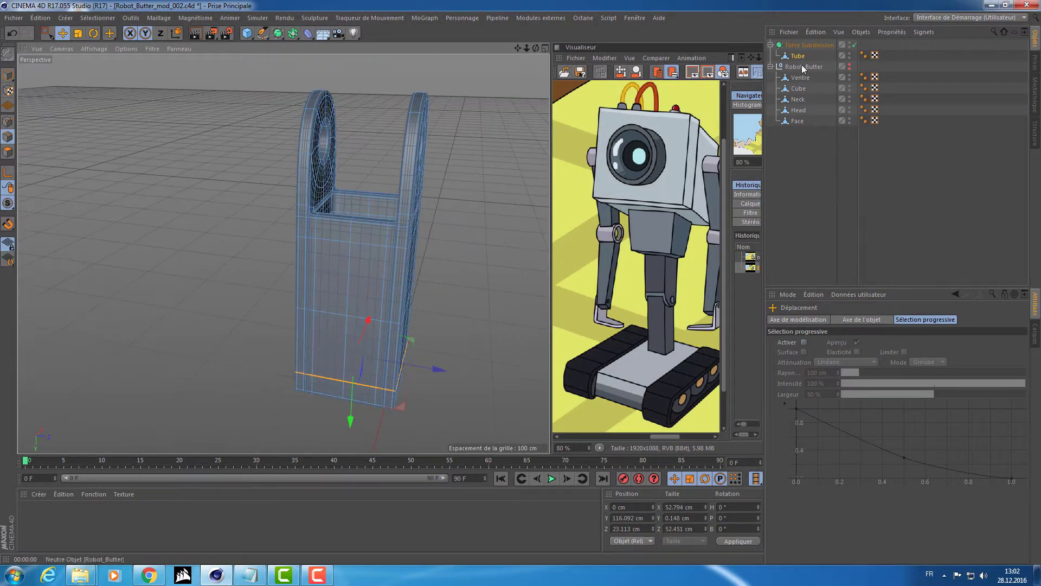
Collapse Torse Subdivision, move it back inside Robot_Butter, and make Robot_Butter visible again
left_click(771, 44)
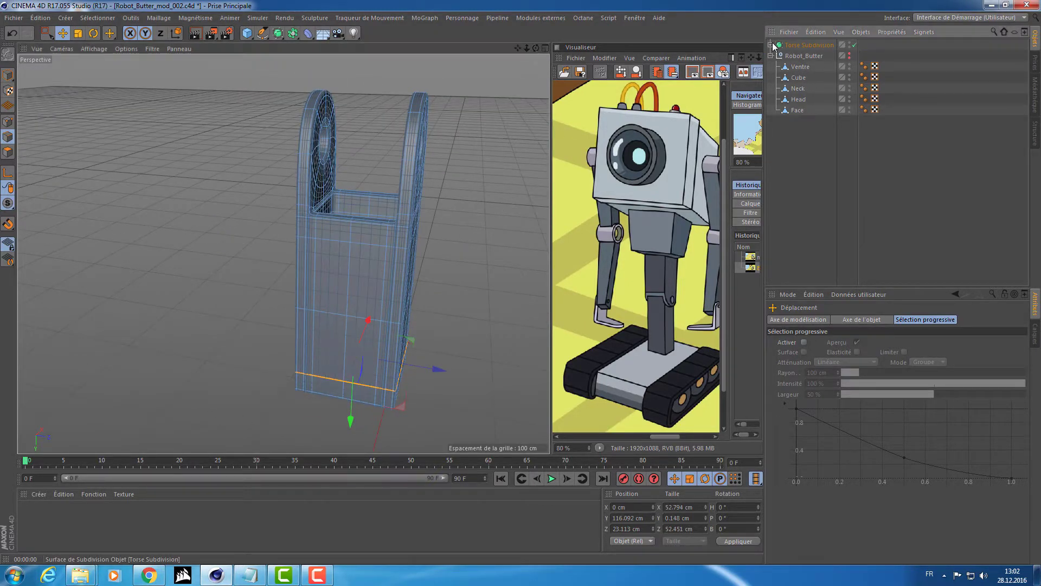
left_click_drag(793, 65, 814, 58)
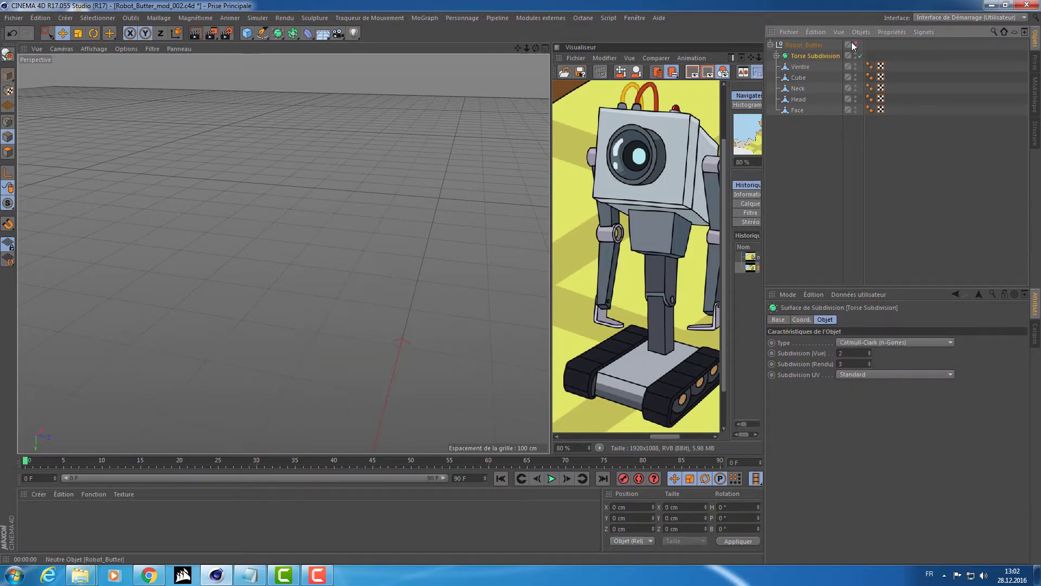
left_click(824, 45)
left_click(855, 47)
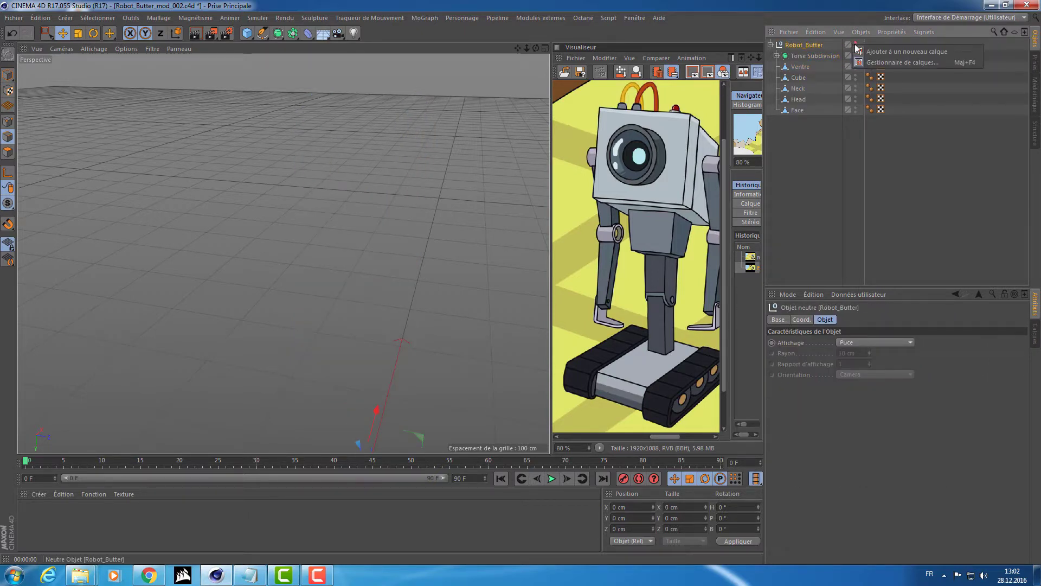
left_click(855, 46)
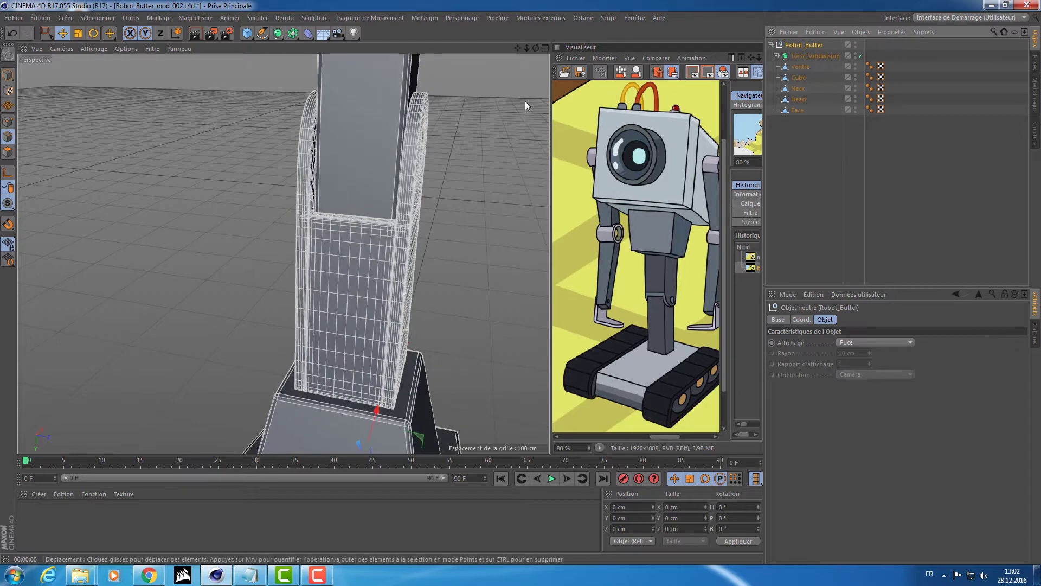
View the whole robot with the finished torso joint, save the project and clear the object selection
left_click_drag(525, 101, 420, 263, "alt")
key("ctrl+s")
left_click(935, 183)
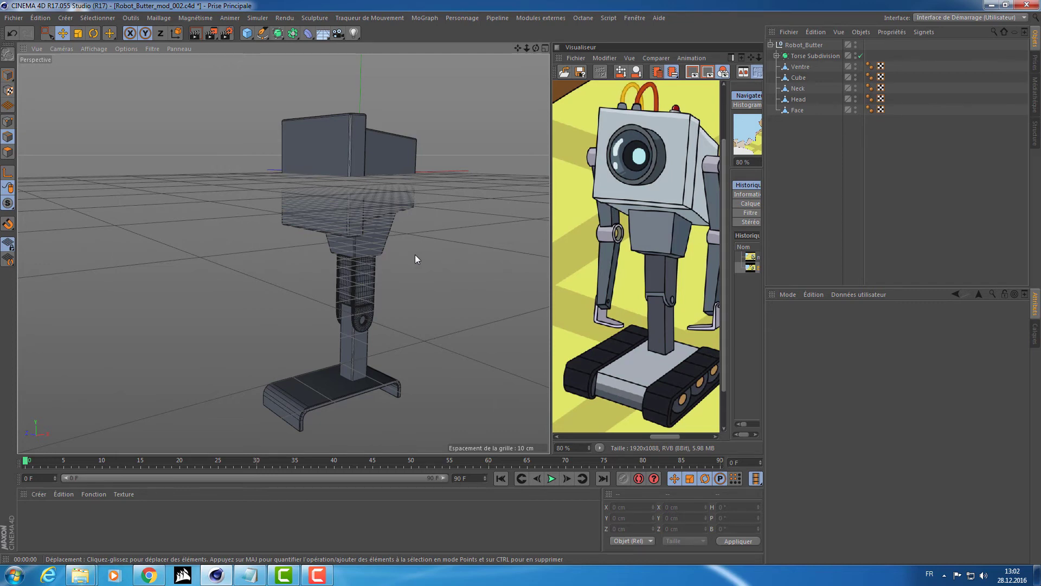